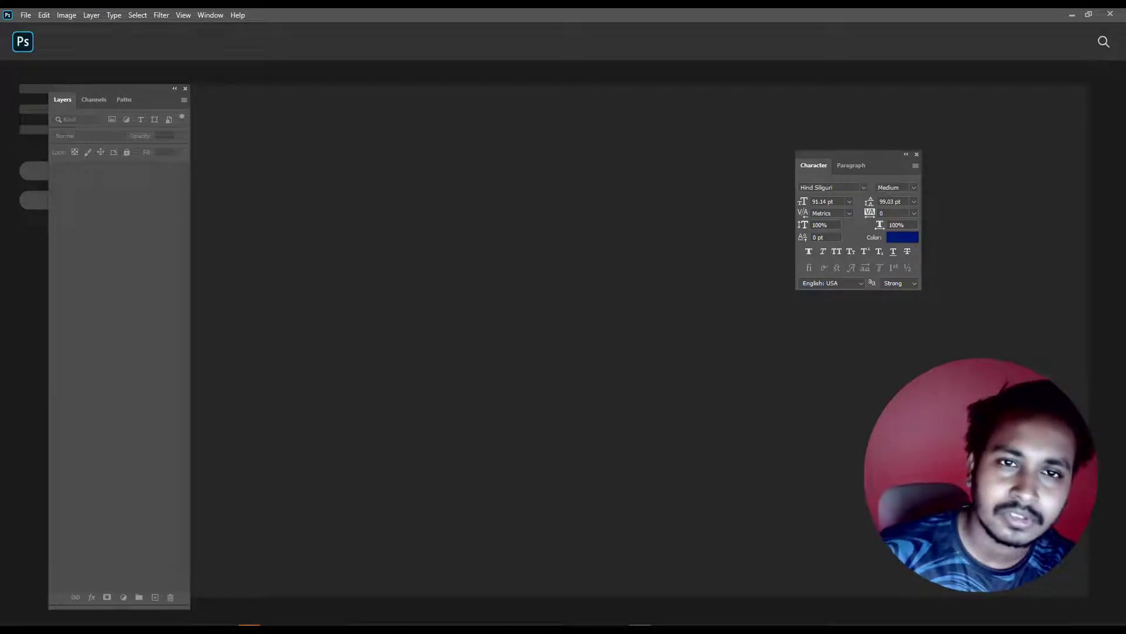
- Open the downloaded images folder, then create a new 2000 × 2000 px, 300 ppi document
key(super+e)
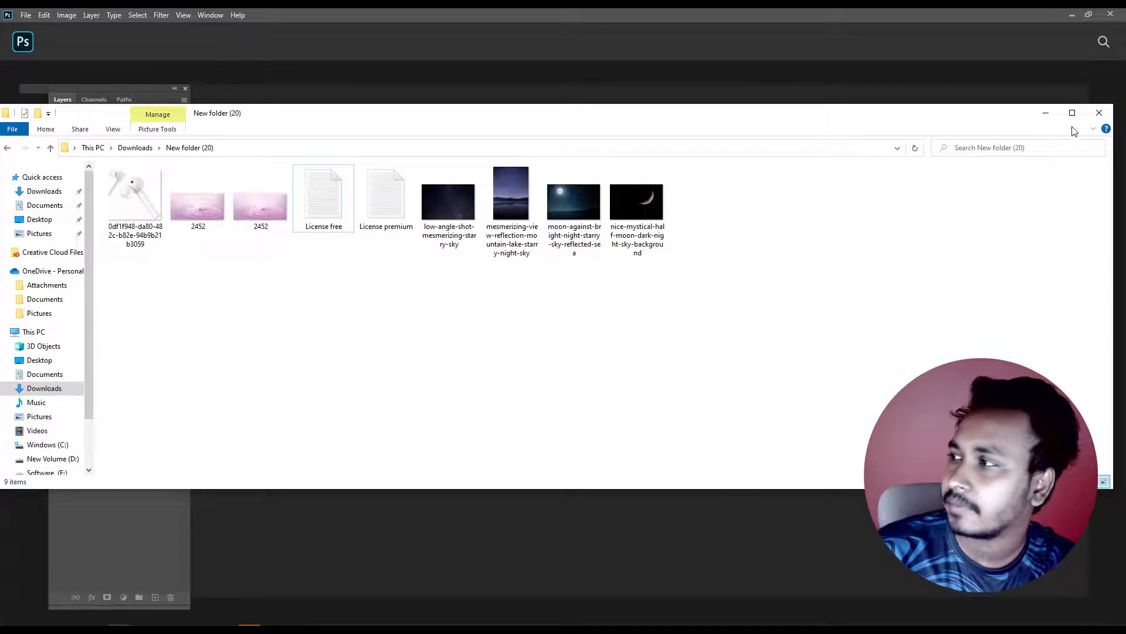
click(1073, 112)
drag(164, 188, 1103, 105)
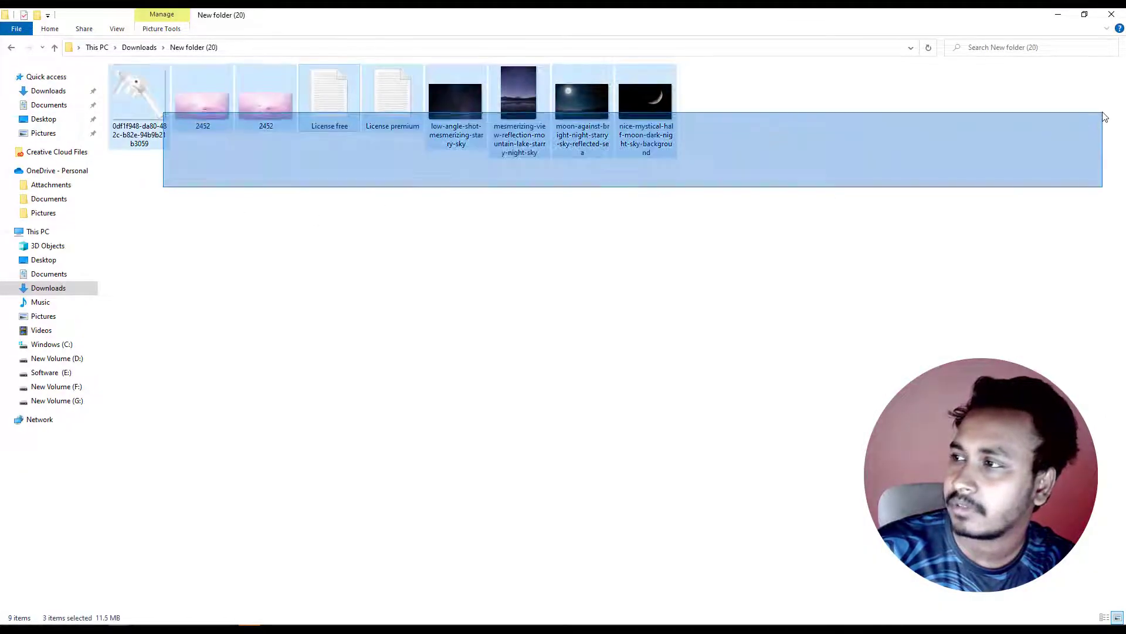
click(808, 154)
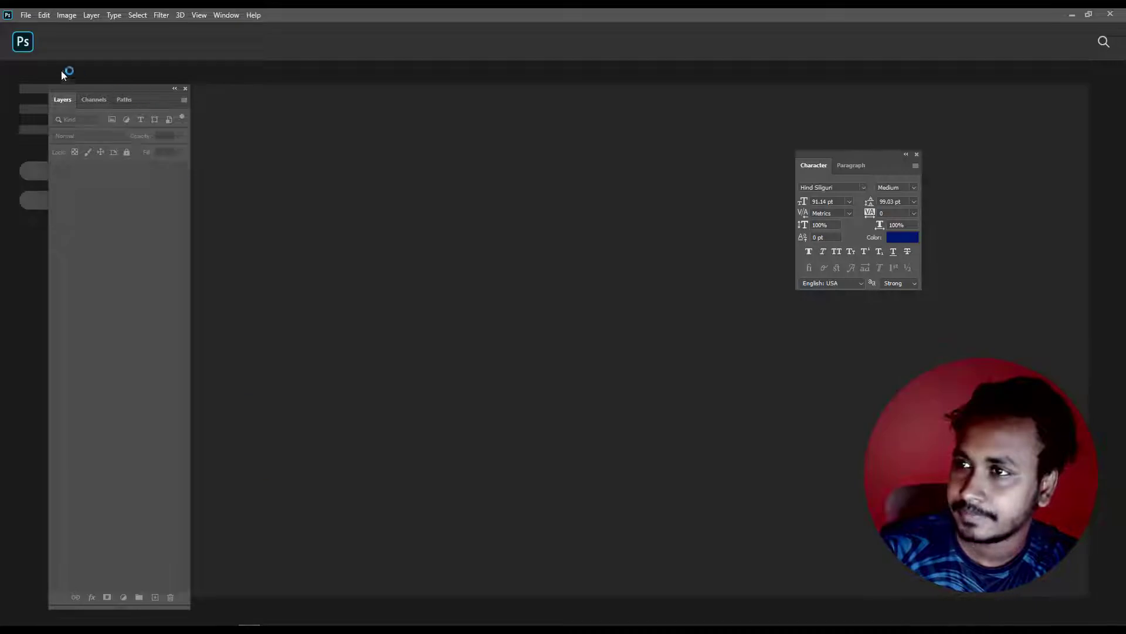
click(26, 15)
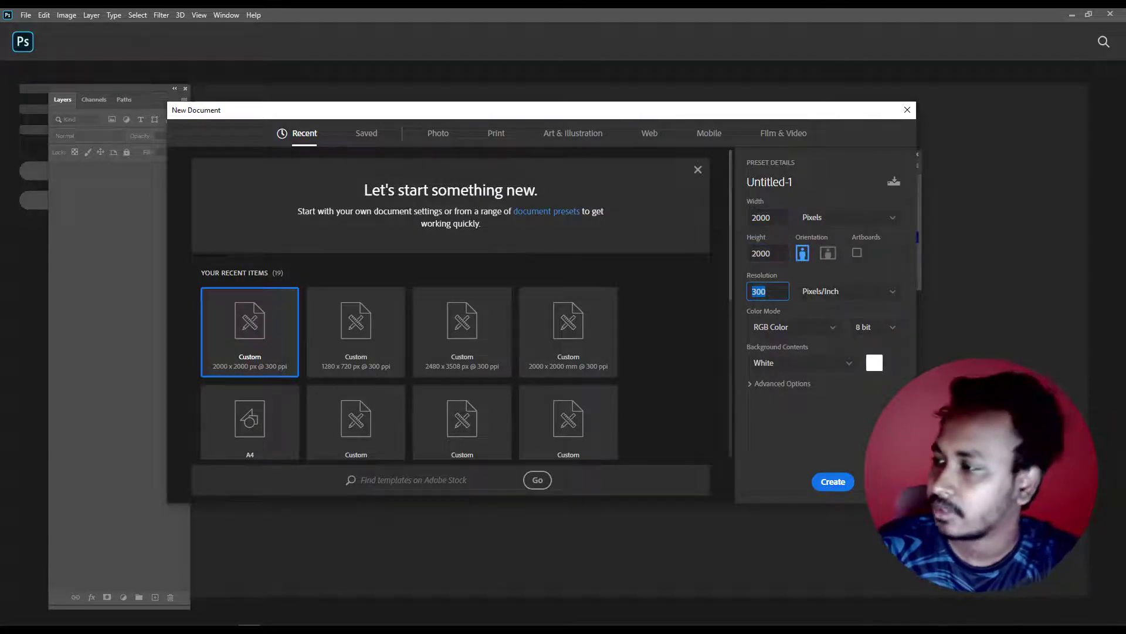
click(833, 482)
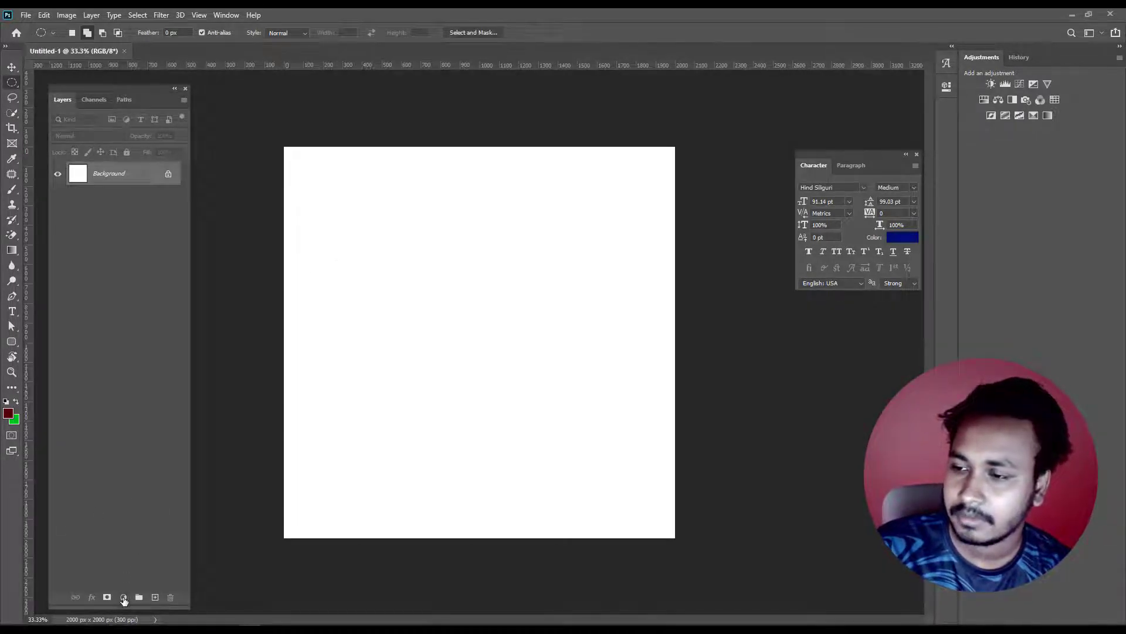
- Add a blue Solid Color fill layer, then return to the image folder
click(122, 597)
click(147, 391)
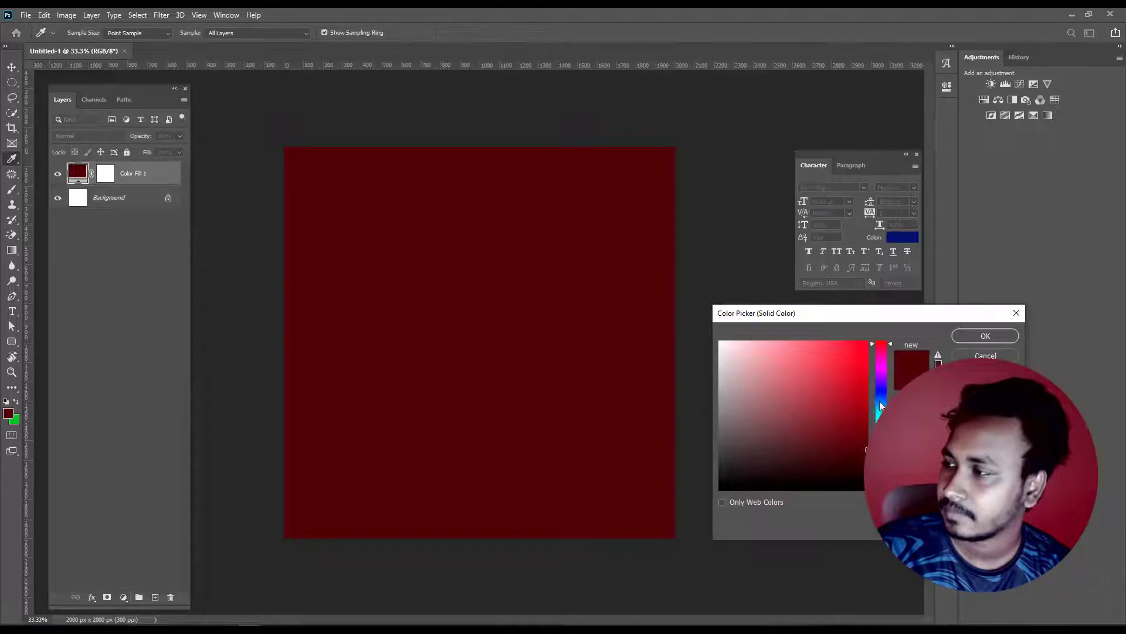
click(883, 405)
drag(881, 405, 883, 401)
click(868, 396)
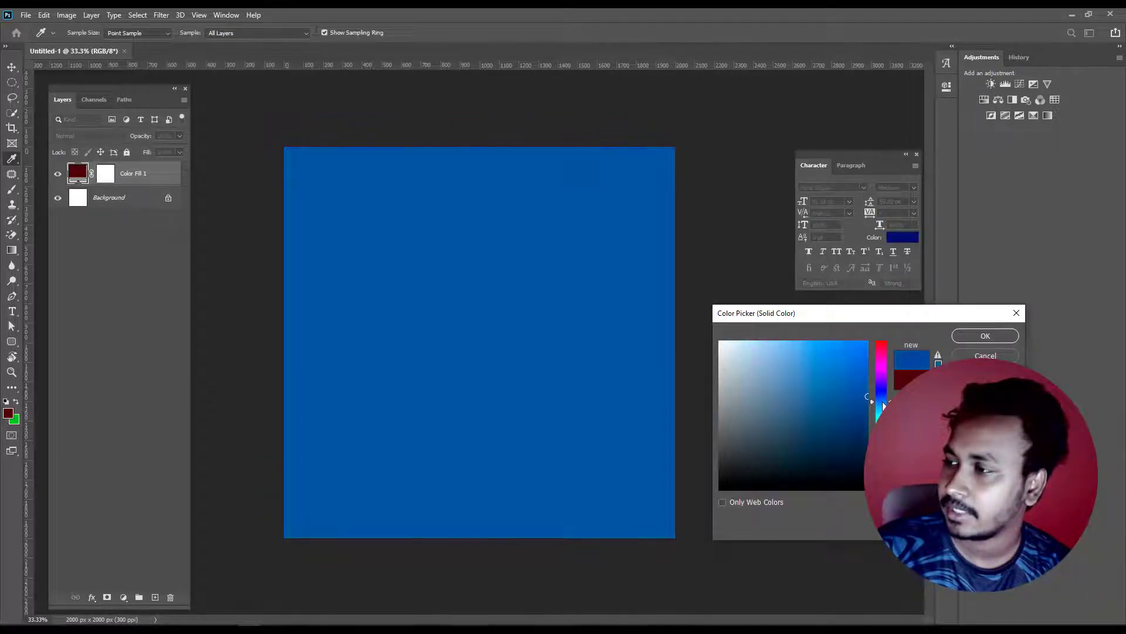
click(967, 335)
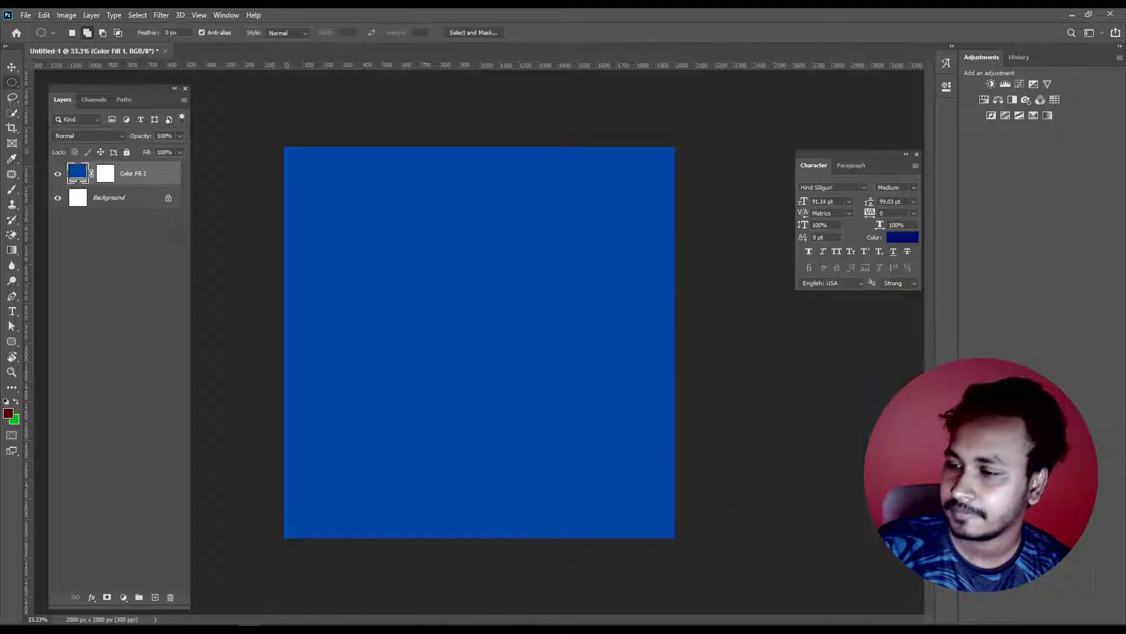
click(194, 591)
click(270, 106)
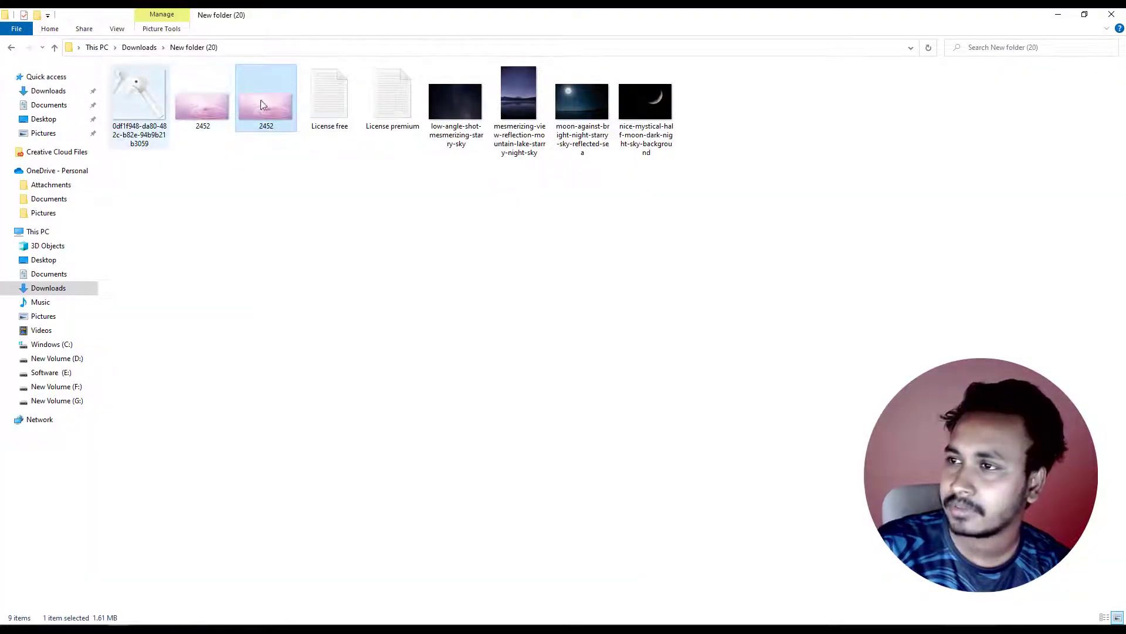
mouse_move(269, 107)
mouse_down()
mouse_move(260, 595)
mouse_move(332, 511)
mouse_move(373, 497)
mouse_up()
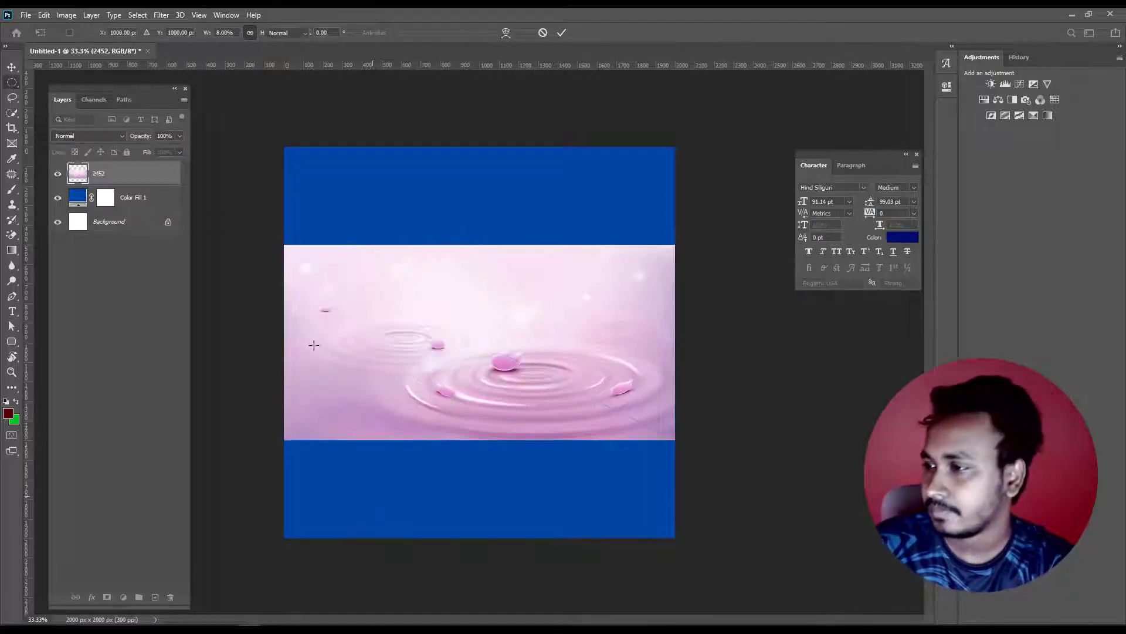
key(Return)
key(v)
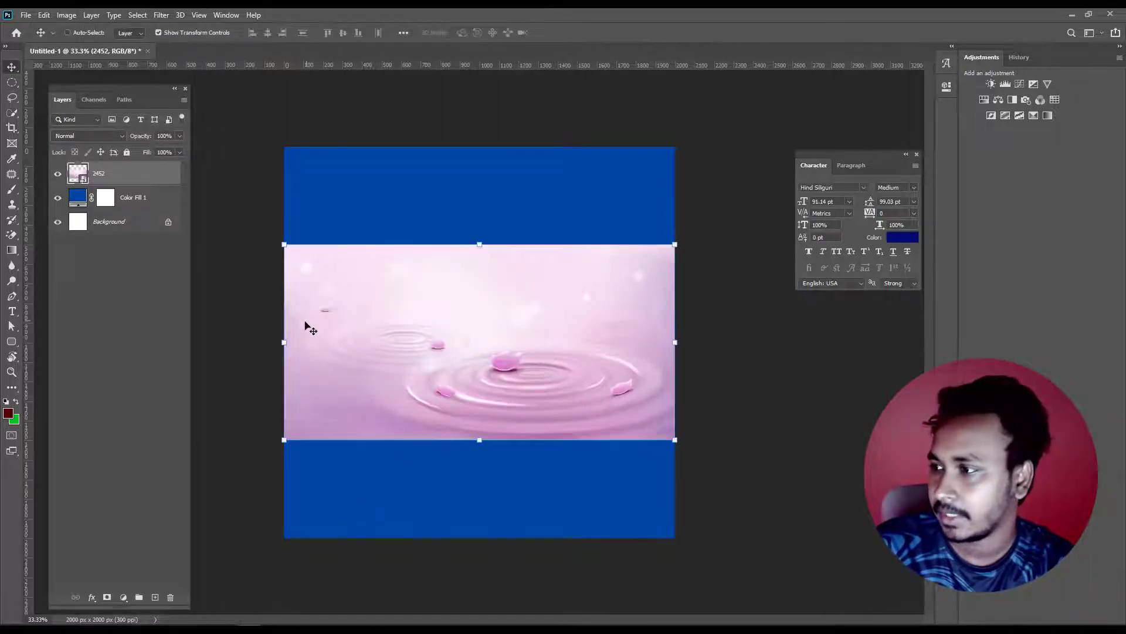
drag(258, 341, 191, 340)
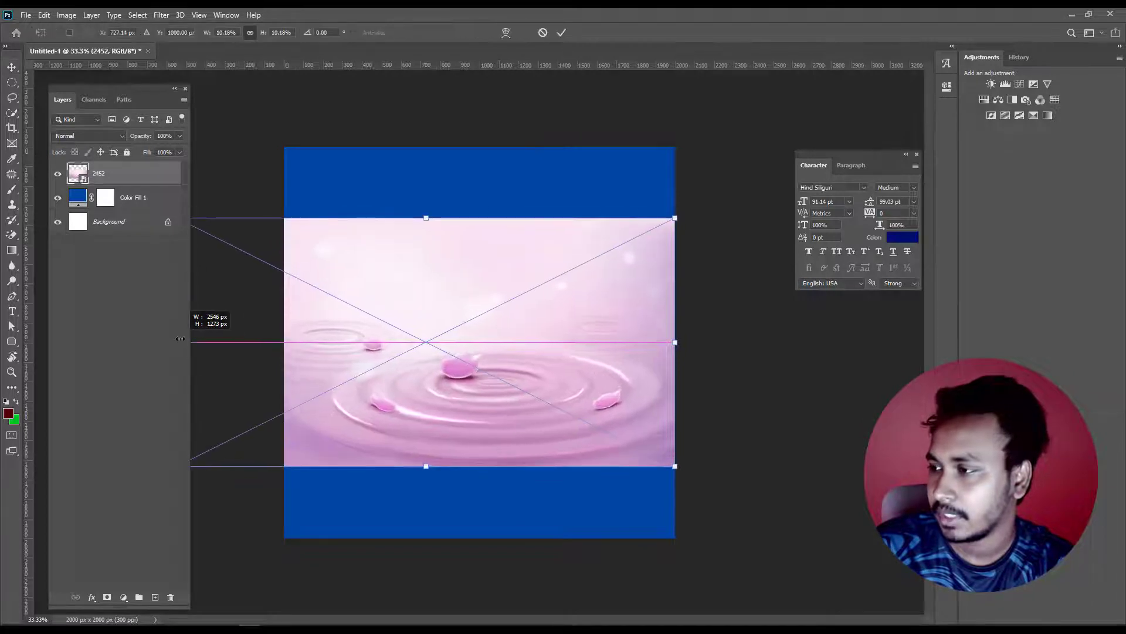
mouse_move(551, 392)
mouse_down()
mouse_move(552, 448)
mouse_move(552, 397)
mouse_up()
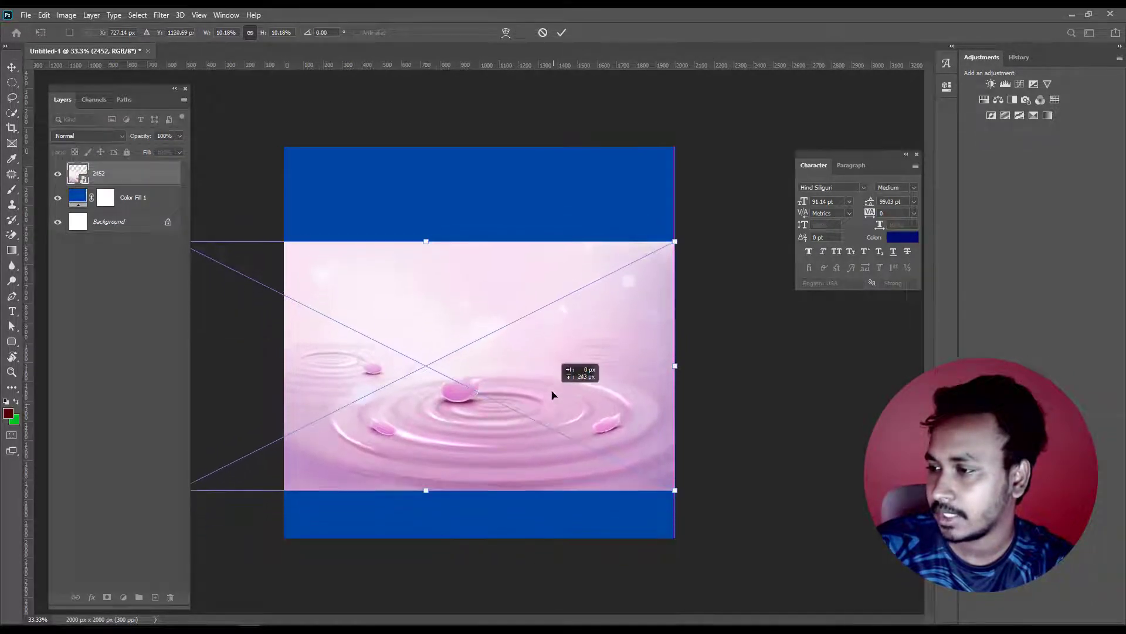
key(Return)
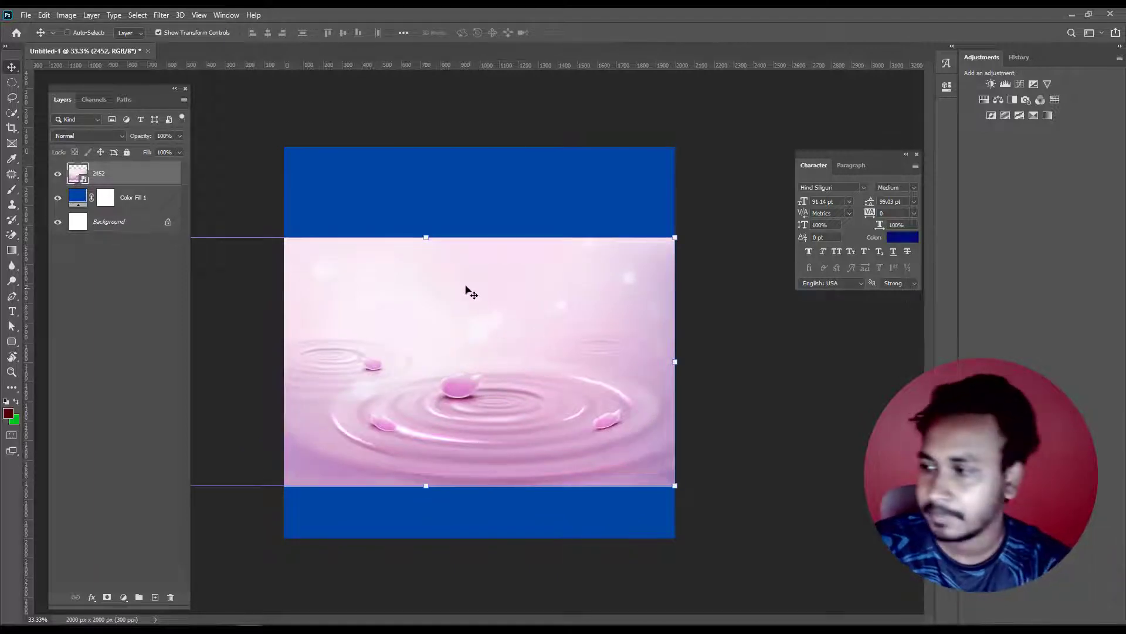
drag(508, 397, 508, 386)
key(Delete)
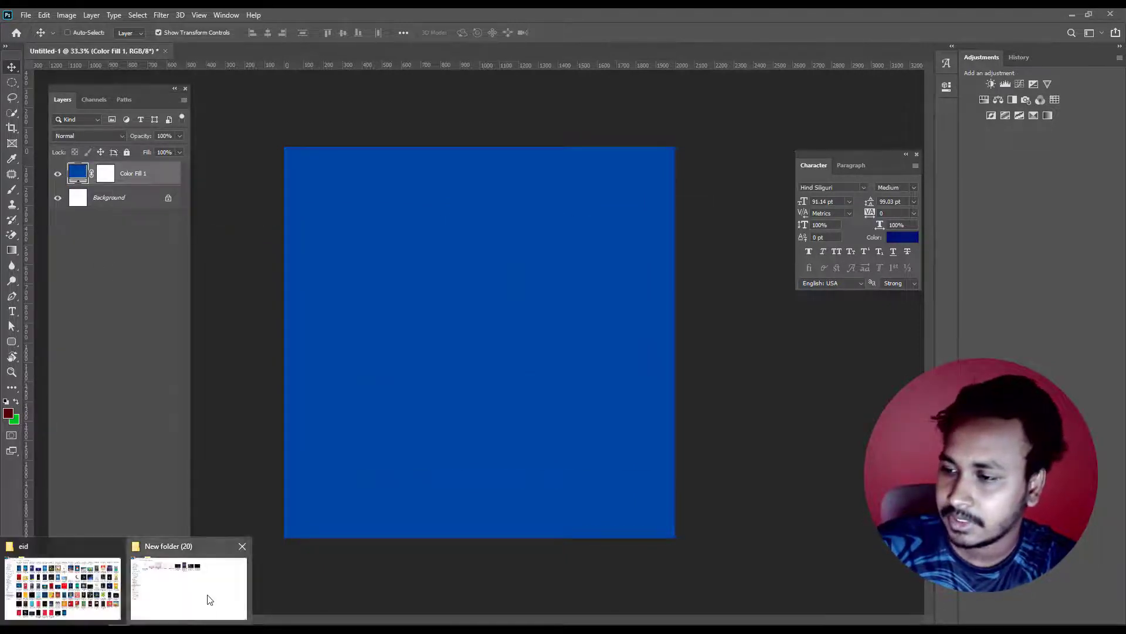
click(210, 597)
- Open the earbuds PNG in Photoshop and lasso-select the front earbud
click(202, 120)
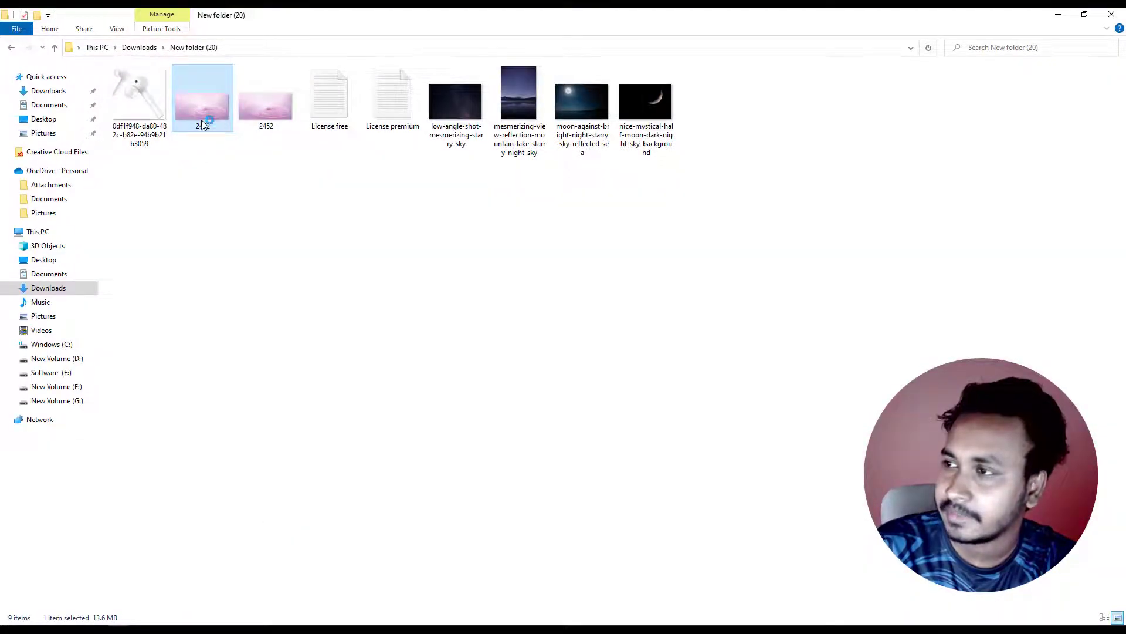
click(146, 98)
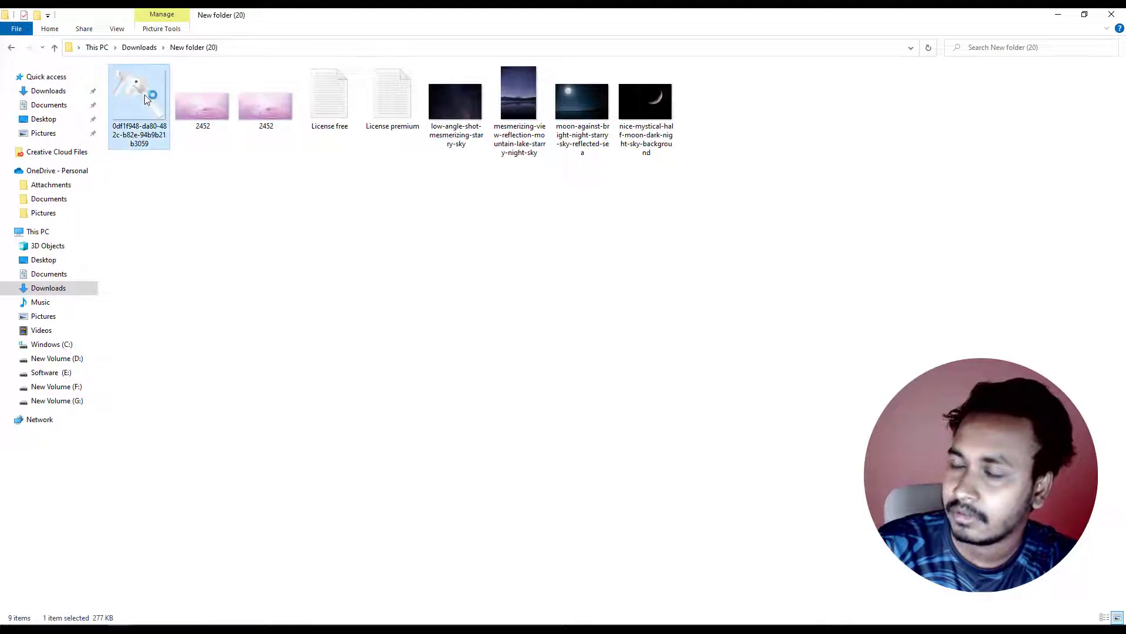
mouse_move(146, 99)
mouse_down()
mouse_move(255, 604)
mouse_move(153, 361)
mouse_up()
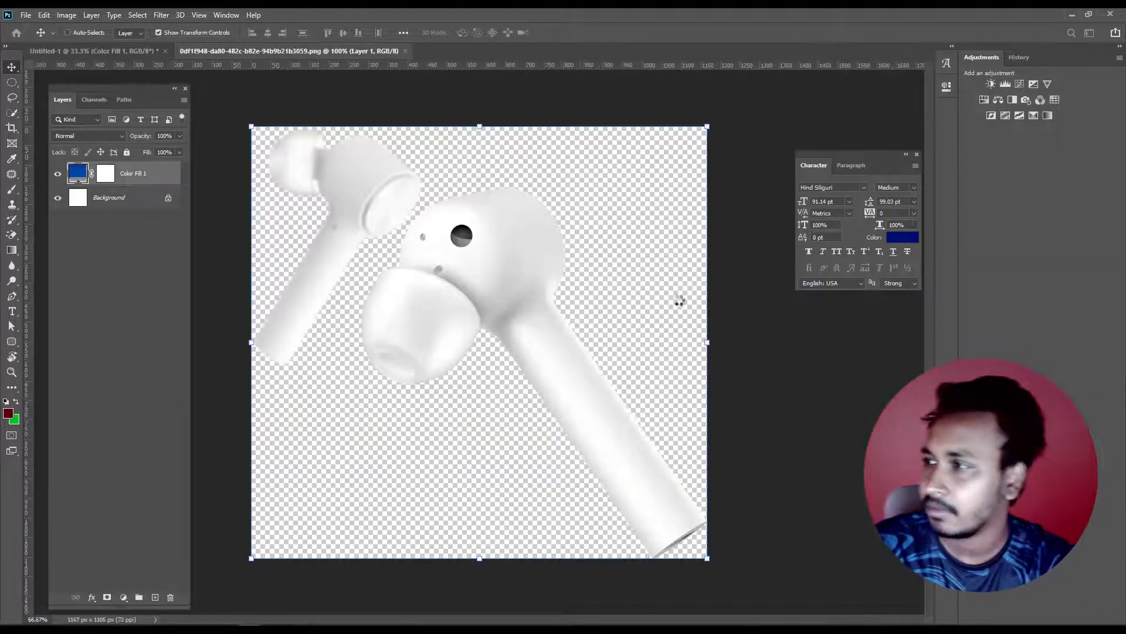
click(12, 100)
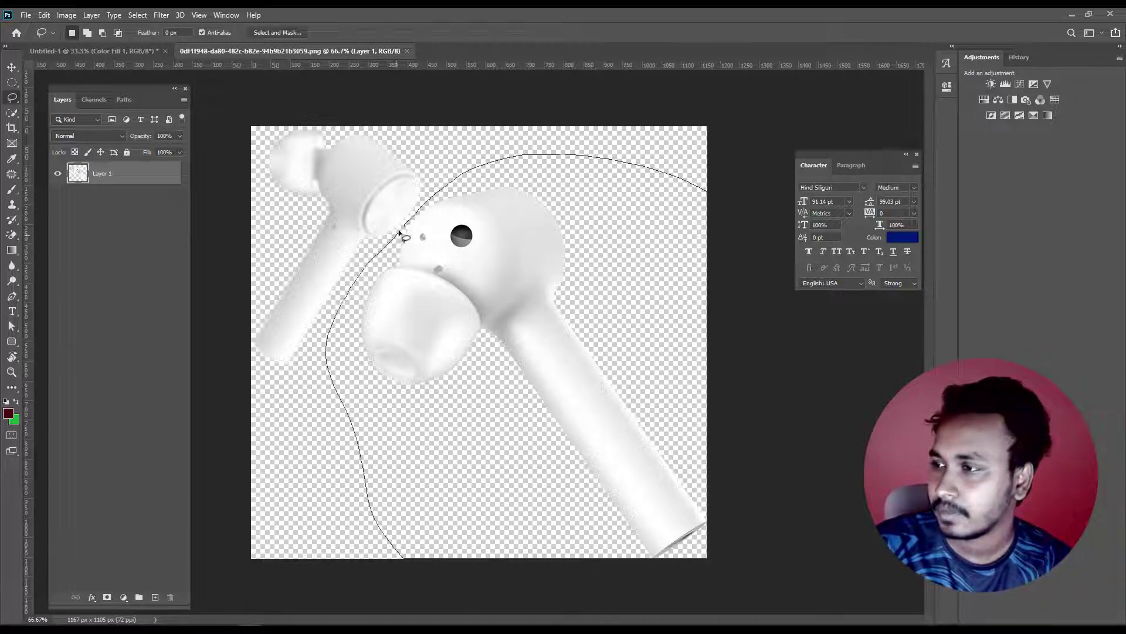
drag(399, 233, 324, 267)
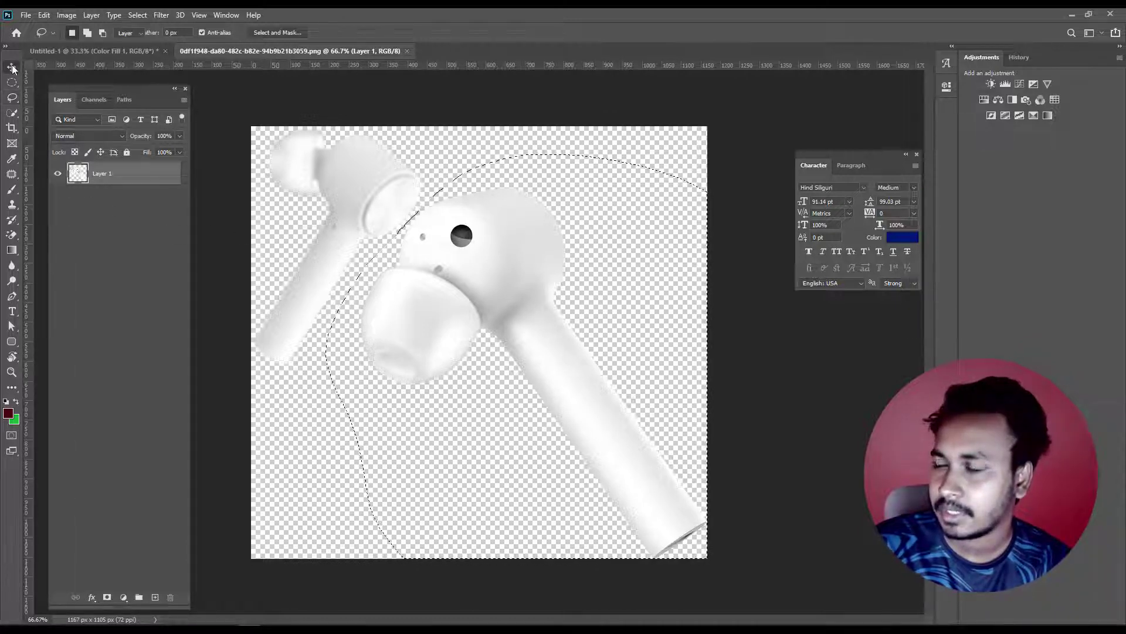
drag(502, 327, 467, 314)
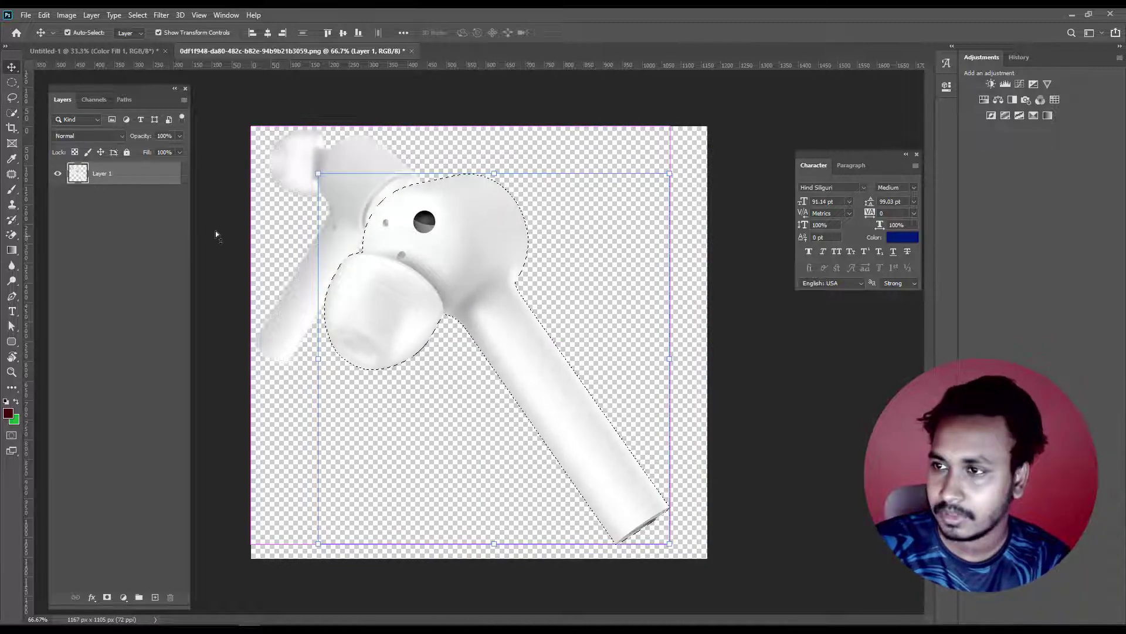
drag(216, 231, 280, 244)
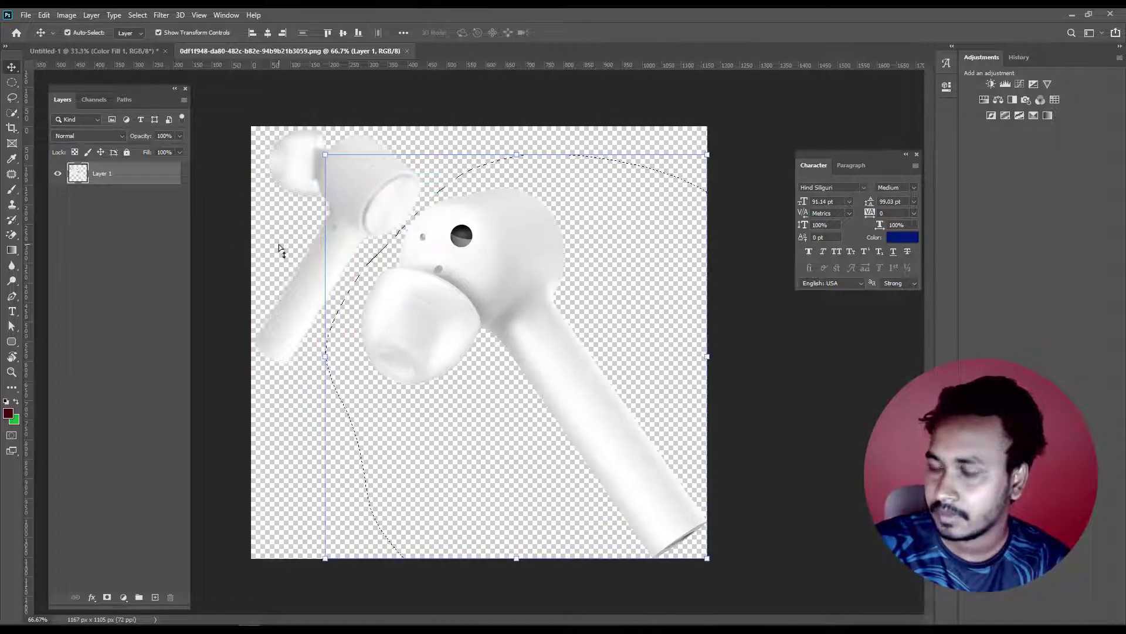
- Copy the earbud to Layer 2 as a smart object, hide the original, and drag it into Untitled-1
key(ctrl+j)
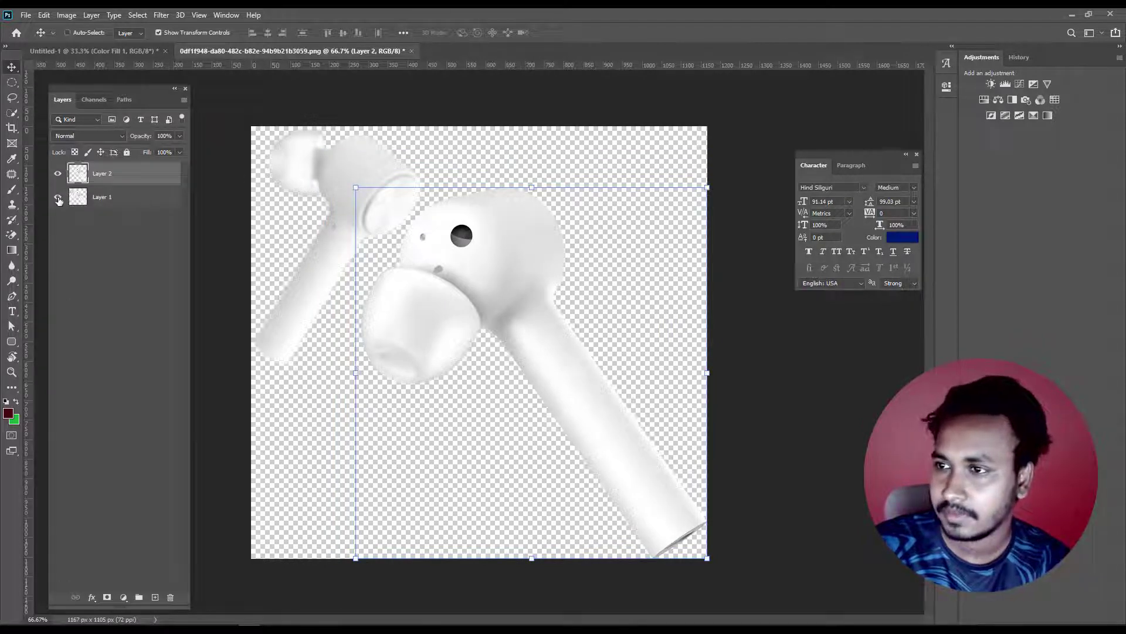
click(58, 197)
right_click(126, 176)
click(176, 292)
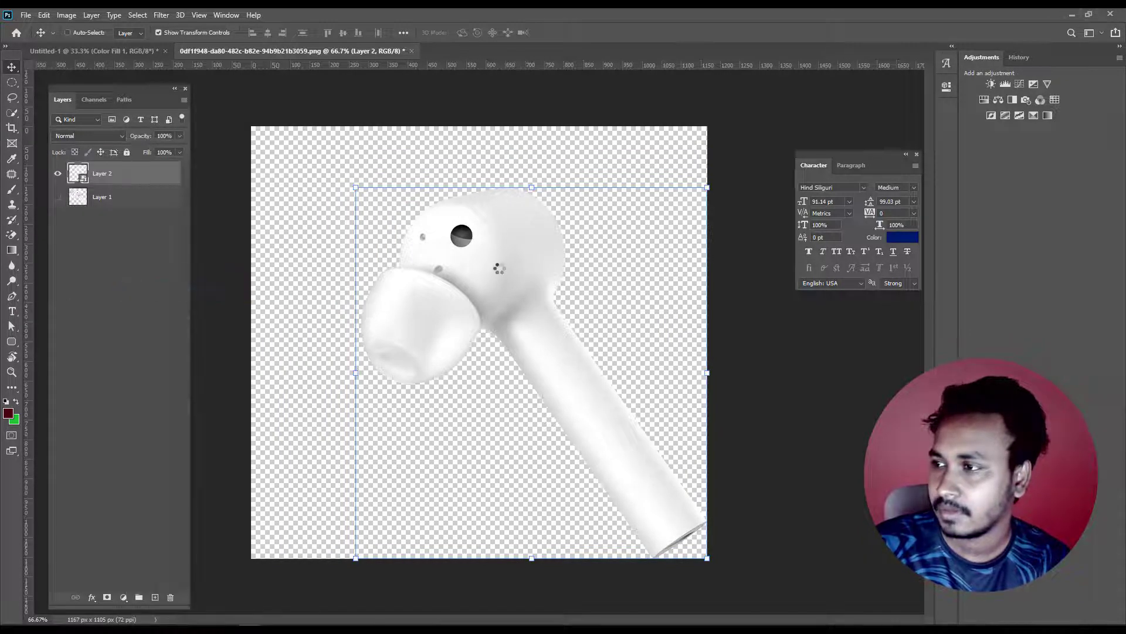
mouse_move(716, 465)
mouse_down()
mouse_move(458, 266)
mouse_move(522, 350)
mouse_up()
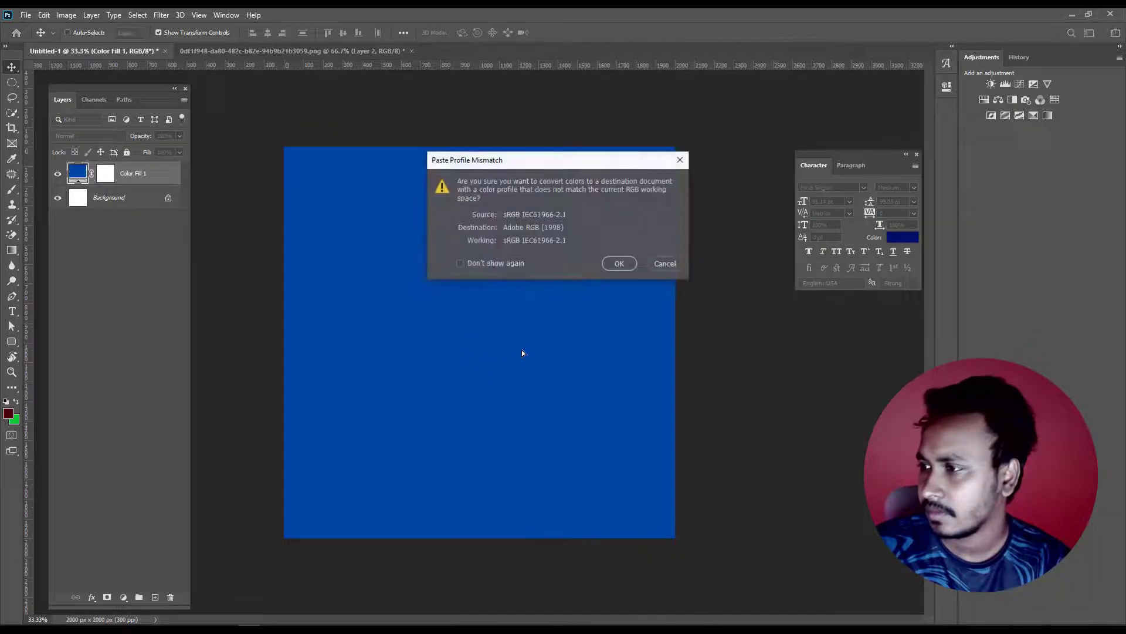
- Flip the pasted earbud horizontally, rotate it about -56°, and place it right of centre
click(617, 264)
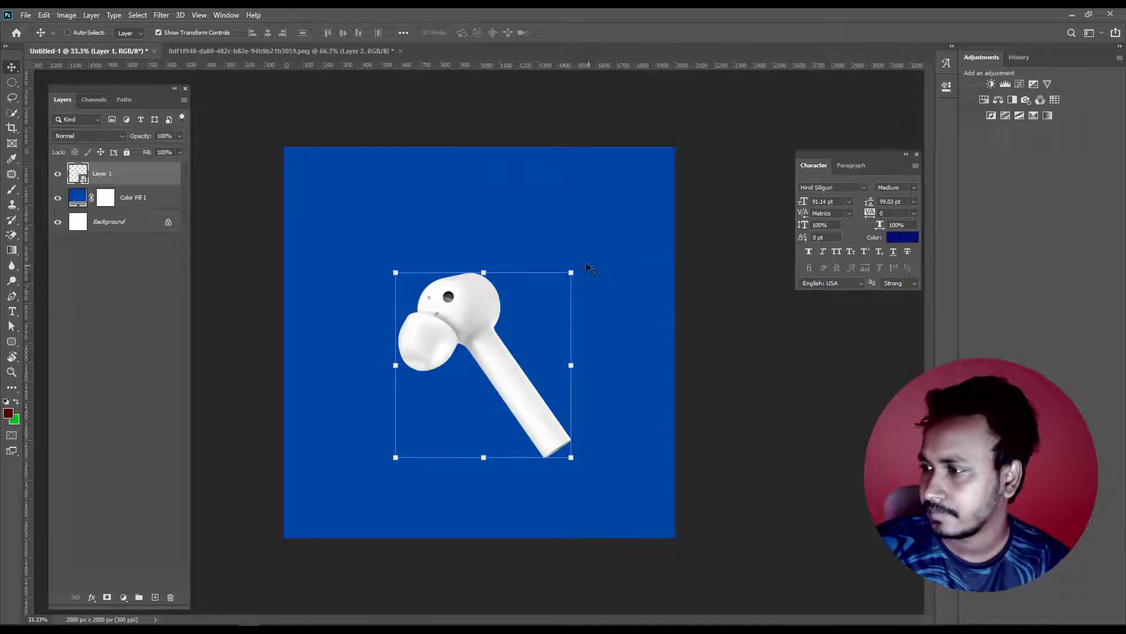
drag(536, 237, 404, 377)
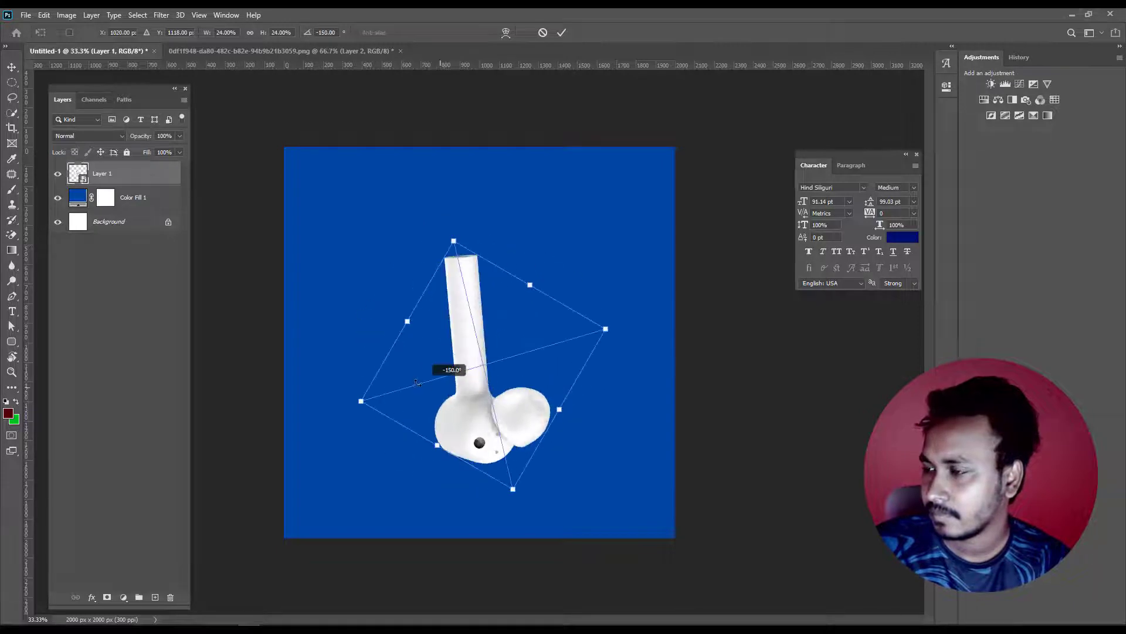
drag(404, 378, 437, 391)
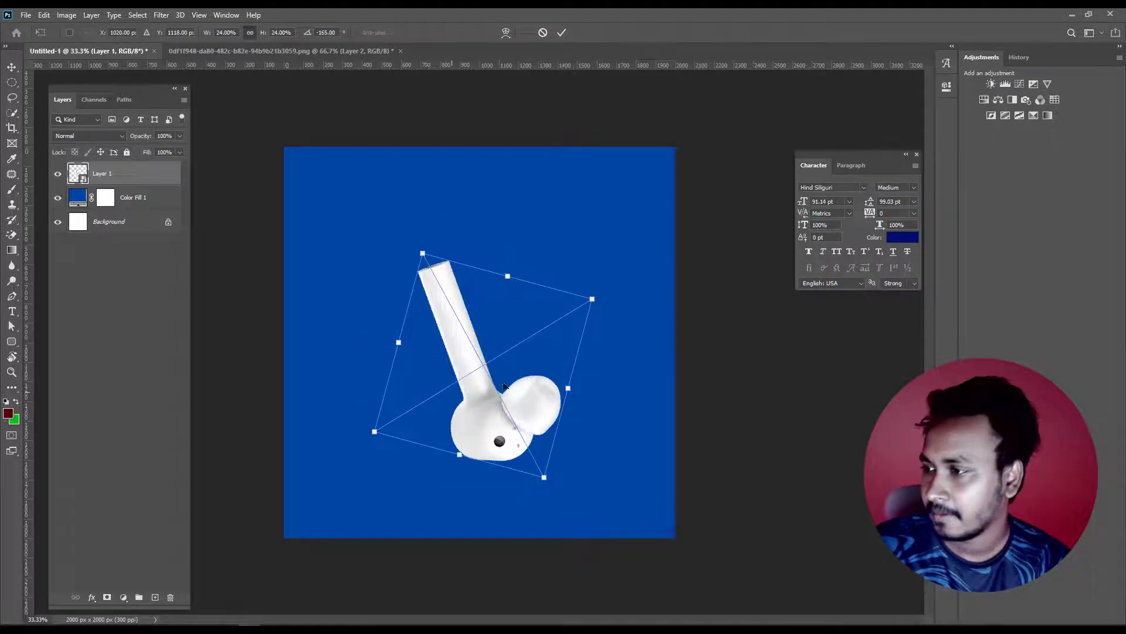
mouse_move(509, 387)
mouse_down()
mouse_move(458, 389)
mouse_move(457, 371)
mouse_up()
drag(563, 240, 578, 264)
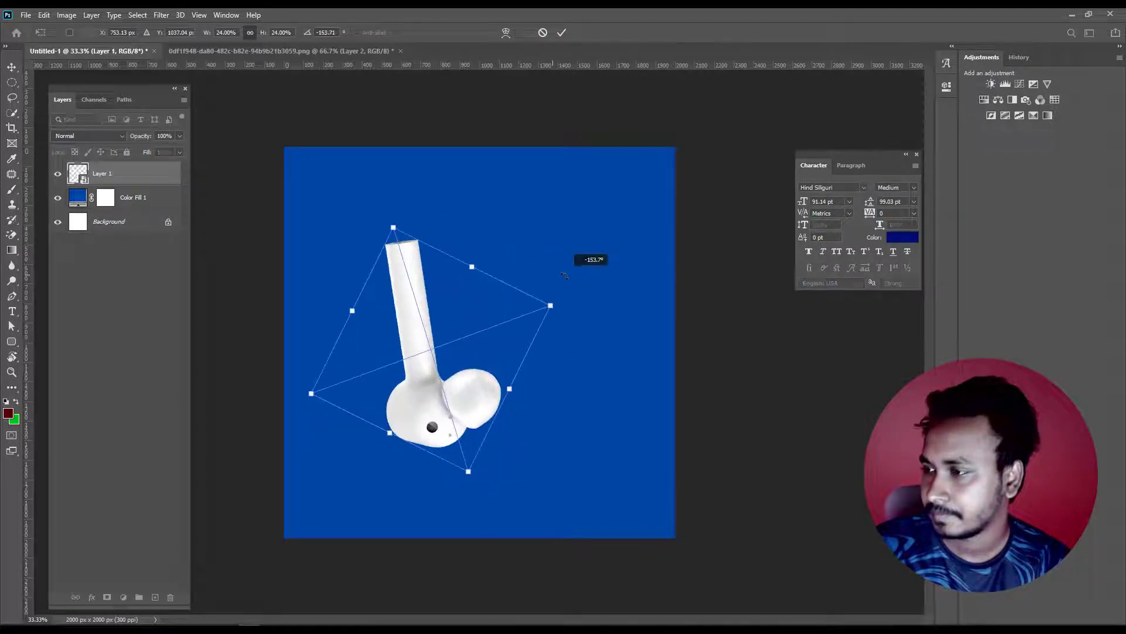
right_click(489, 323)
click(521, 500)
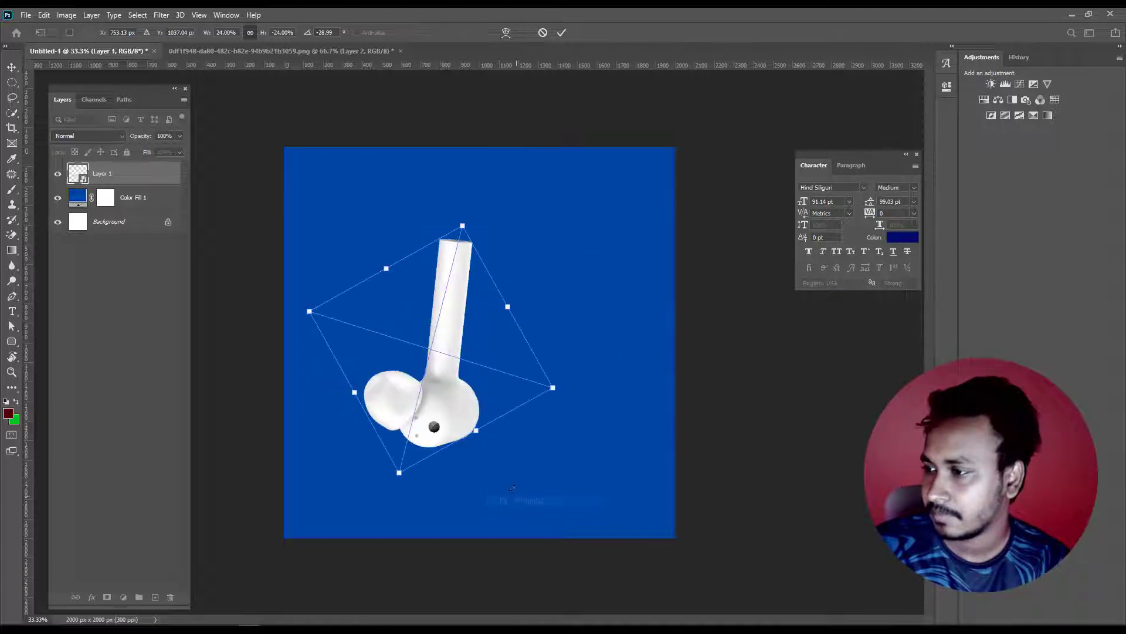
drag(473, 399, 505, 381)
drag(626, 337, 616, 302)
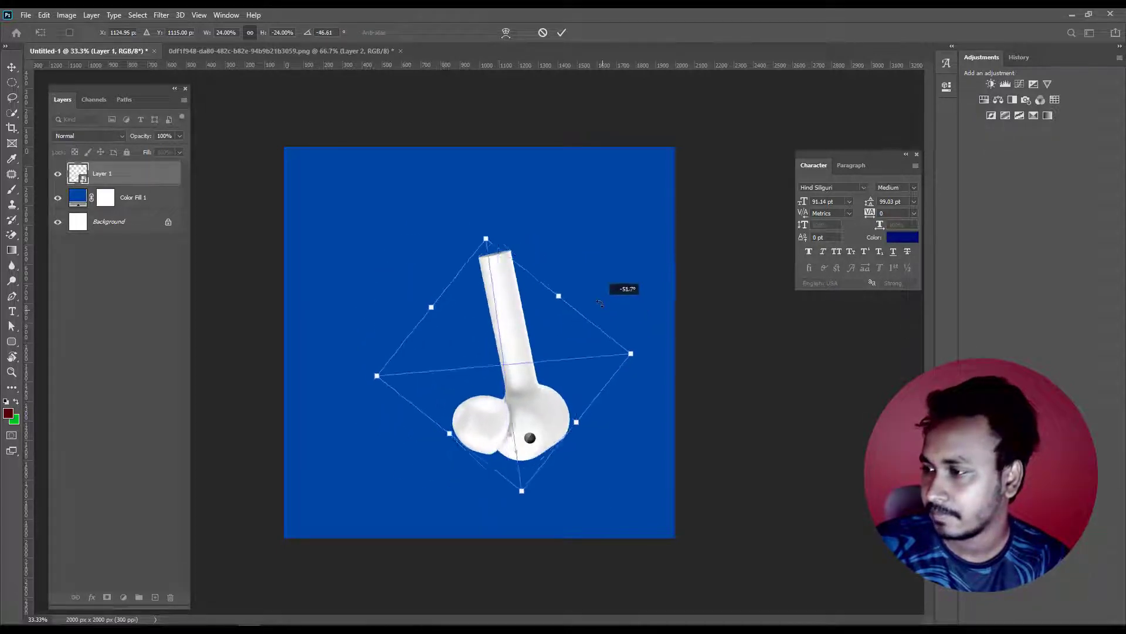
mouse_move(563, 364)
mouse_down()
mouse_move(620, 333)
mouse_move(613, 324)
mouse_move(643, 276)
mouse_up()
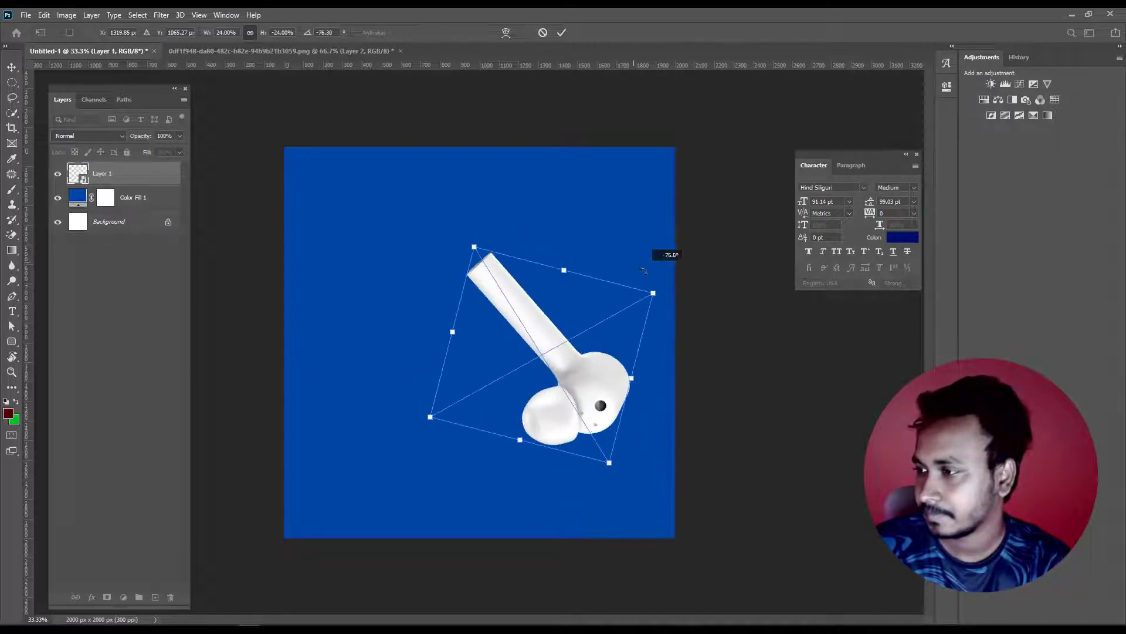
key(Return)
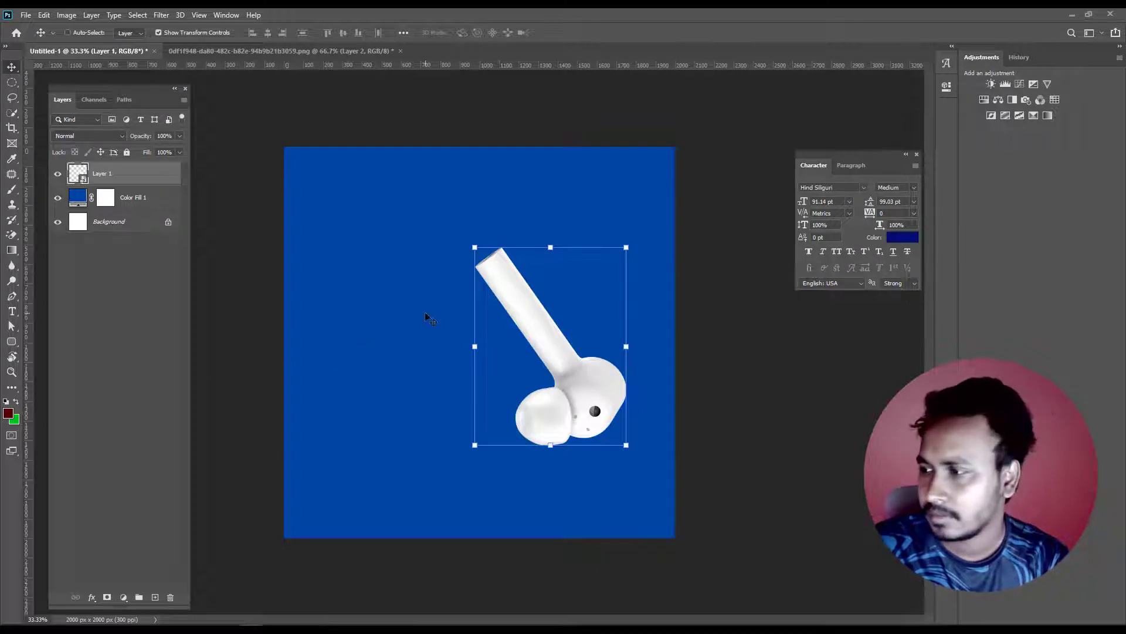
- Paste the cow reference image and enlarge it to about 454%
key(ctrl+v)
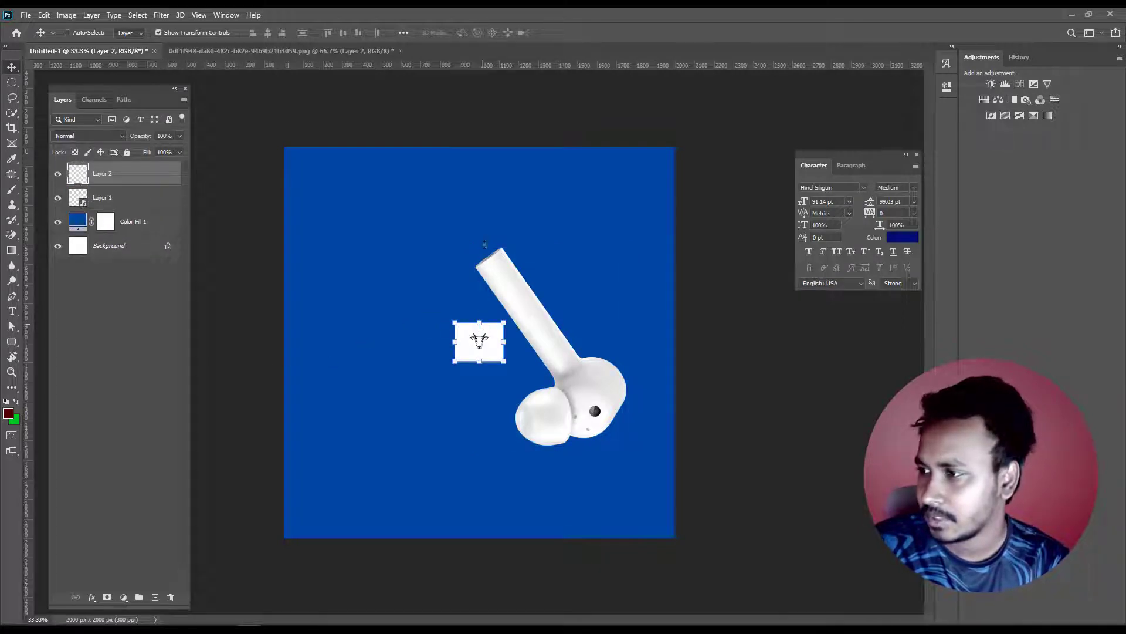
key(ctrl+t)
drag(485, 243, 496, 311)
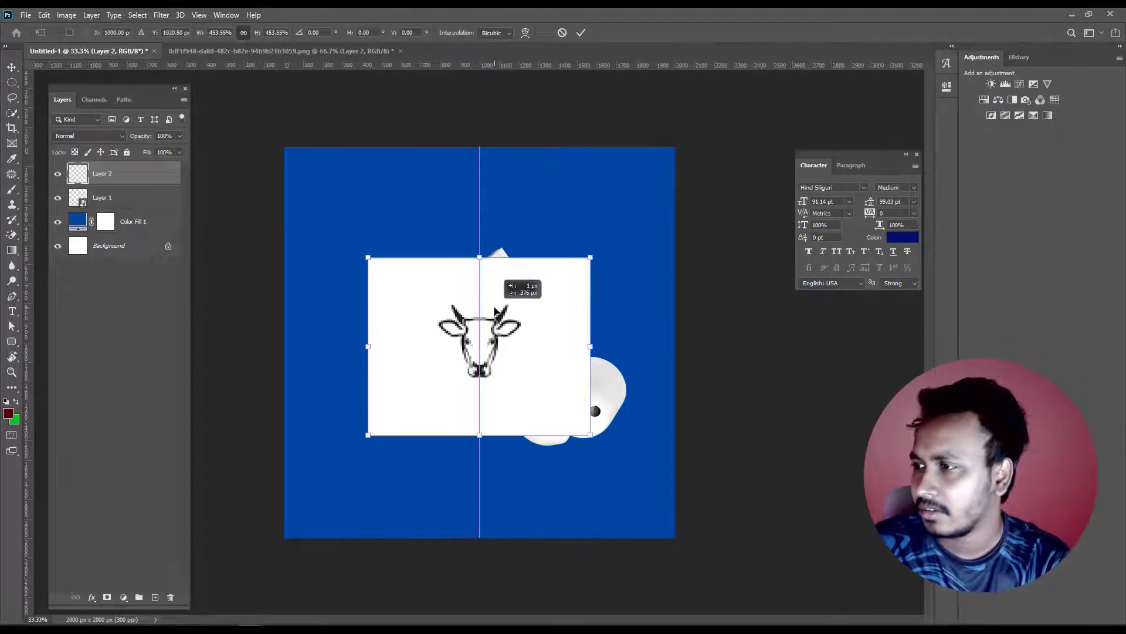
drag(480, 257, 480, 230)
key(Return)
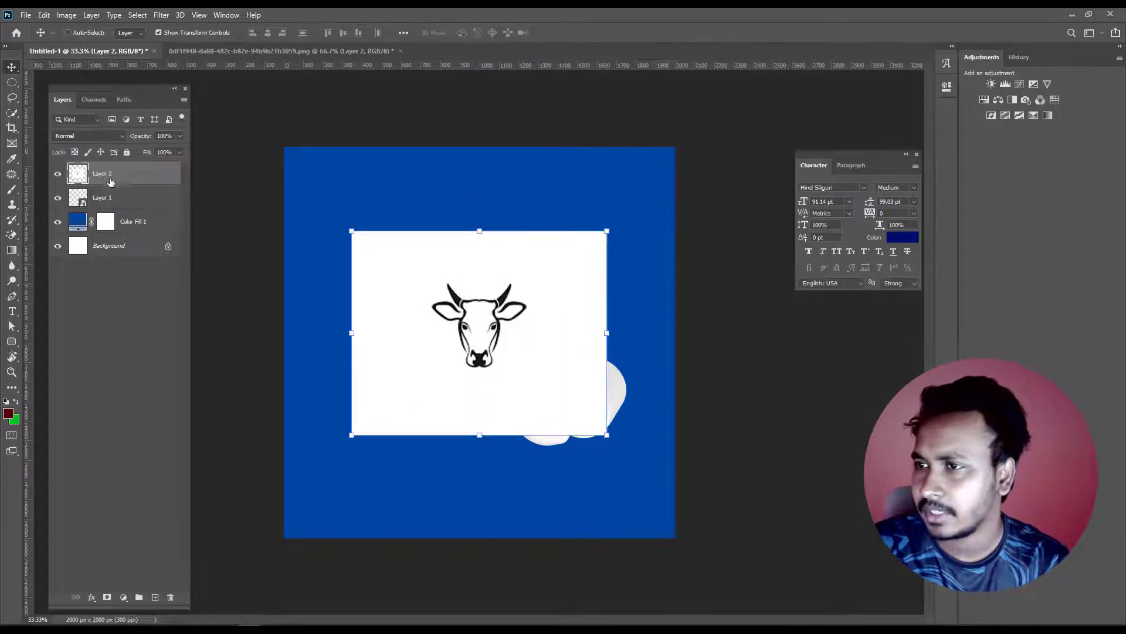
- Move the earbud layer above the cow, rotate it about -22.6° and shrink it to about 21%
drag(103, 199, 103, 171)
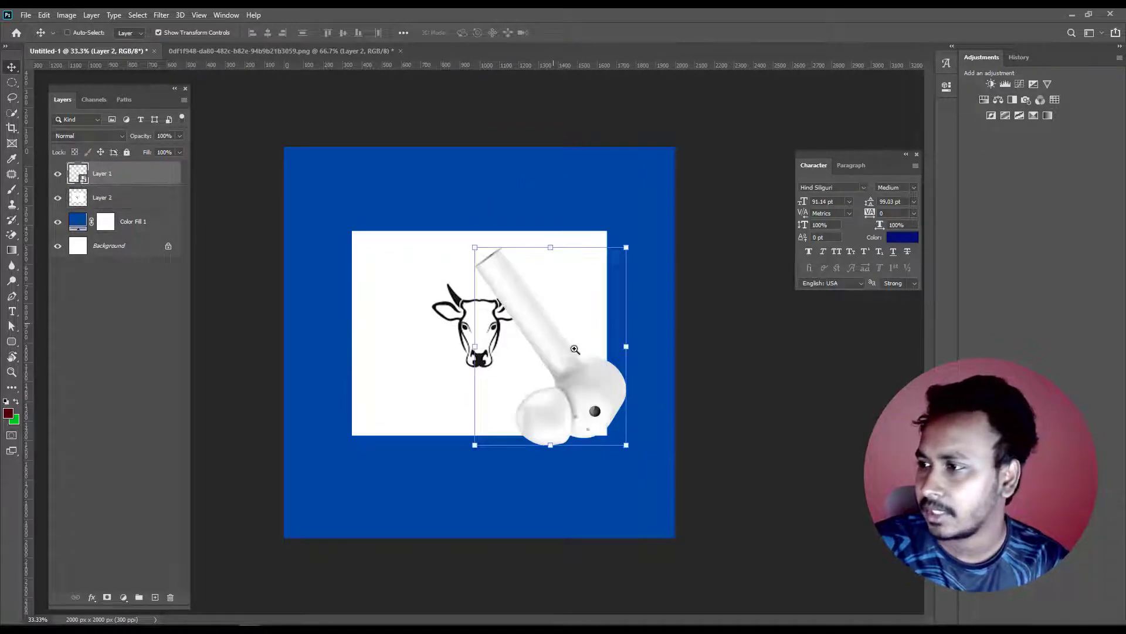
scroll(574, 349, up, 3)
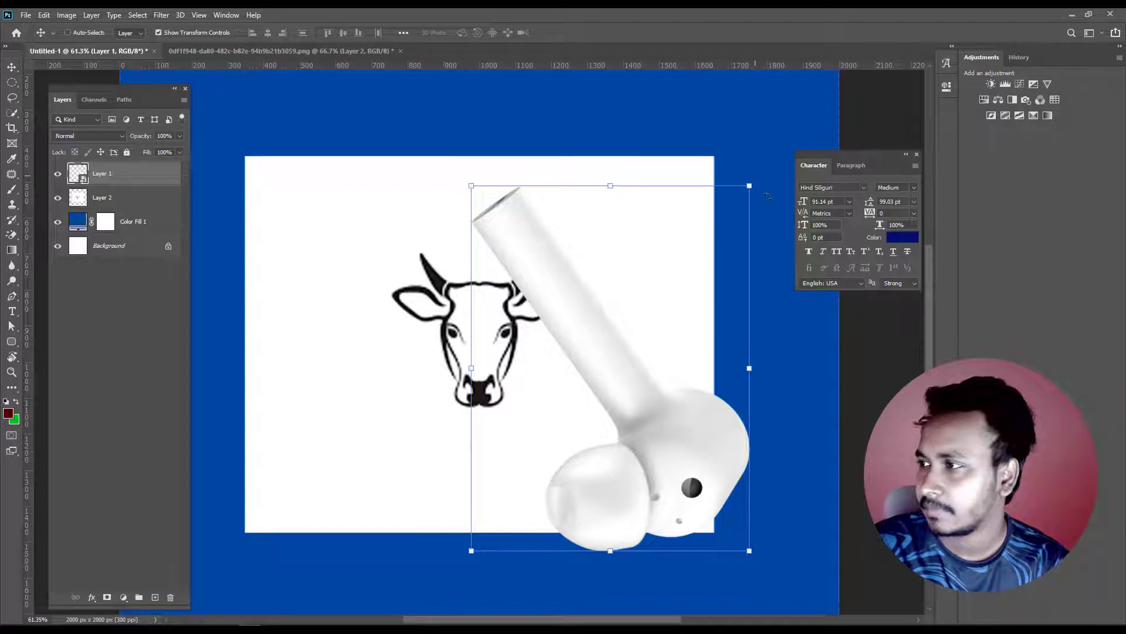
drag(768, 196, 839, 367)
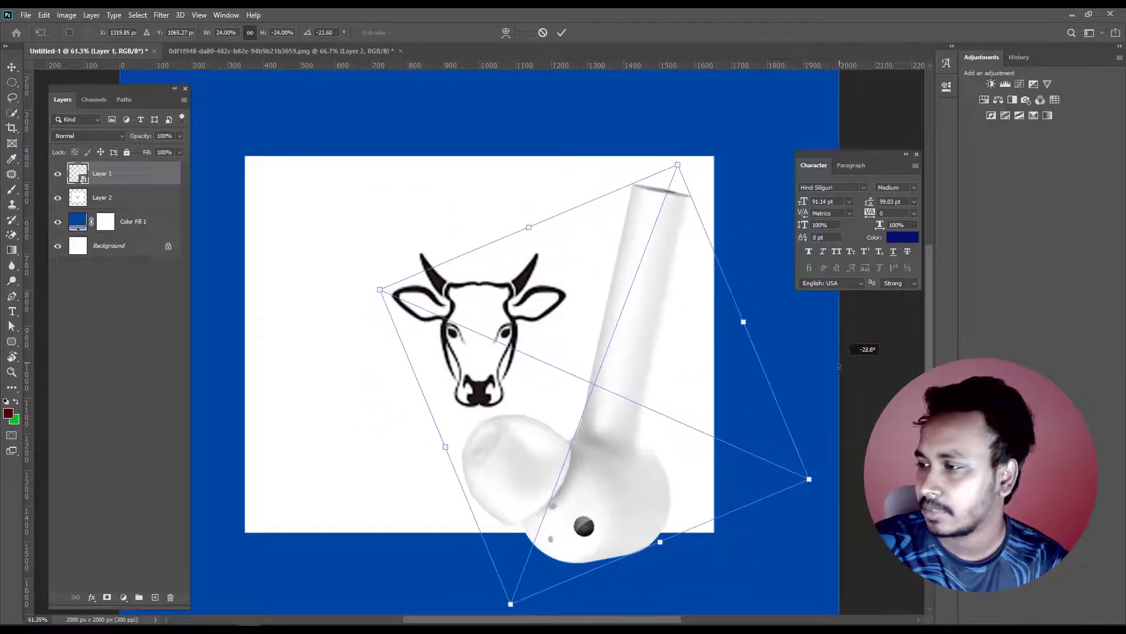
drag(653, 395, 646, 349)
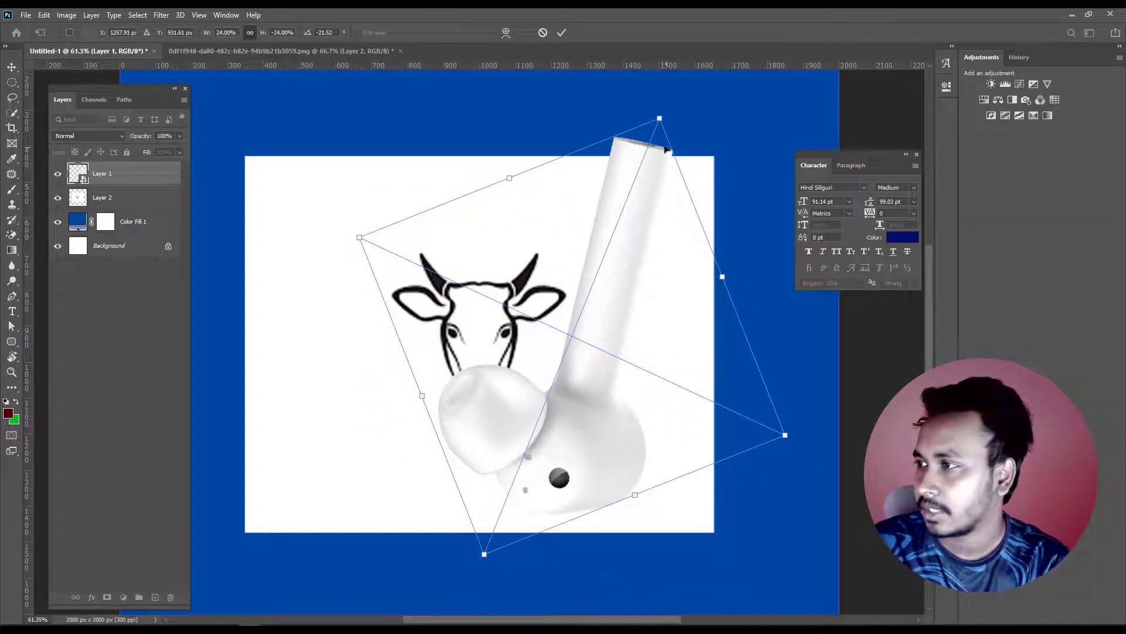
mouse_move(659, 118)
mouse_down()
mouse_move(650, 171)
mouse_move(680, 185)
mouse_up()
key(Return)
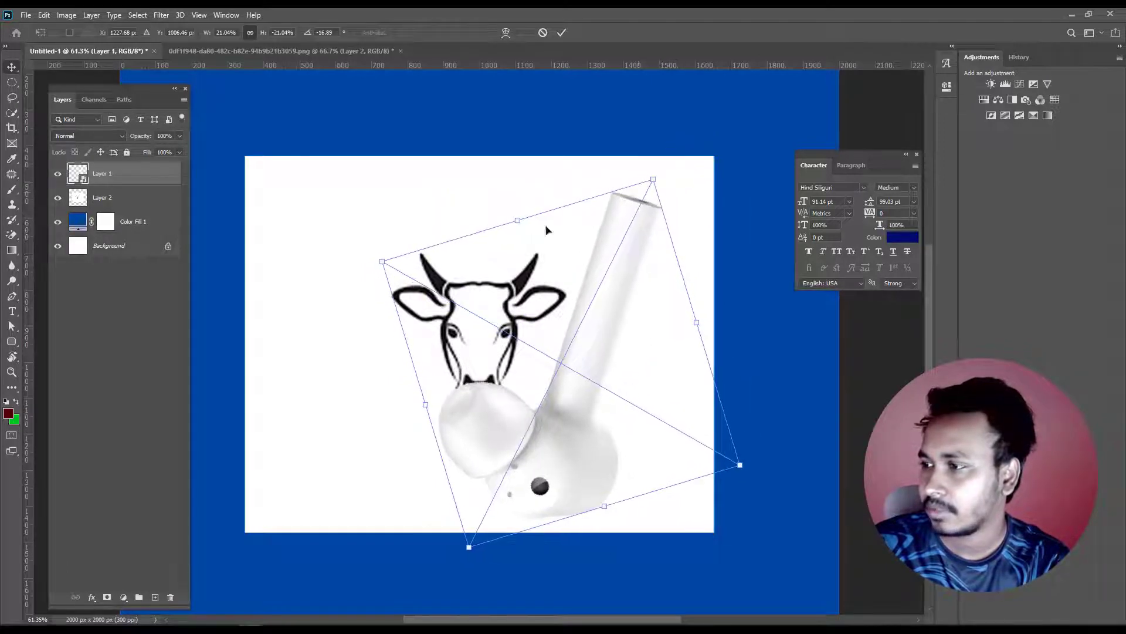
key(Return)
- Hide the cow reference layer and zoom out to the whole canvas
click(102, 197)
click(57, 198)
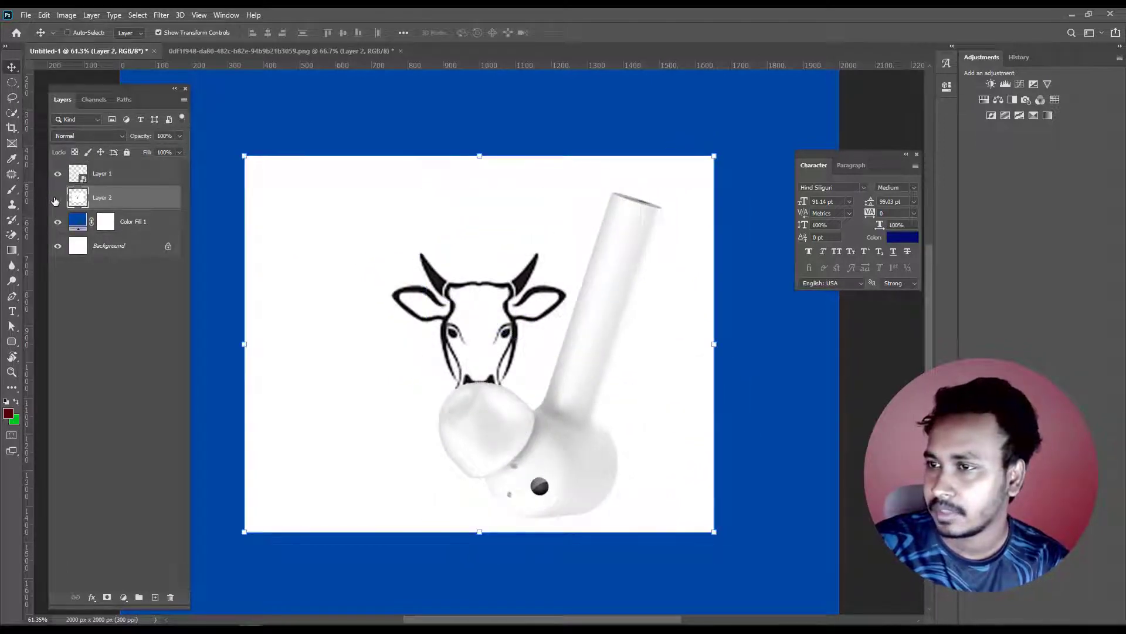
alt+click(389, 374)
alt+click(445, 369)
click(420, 337)
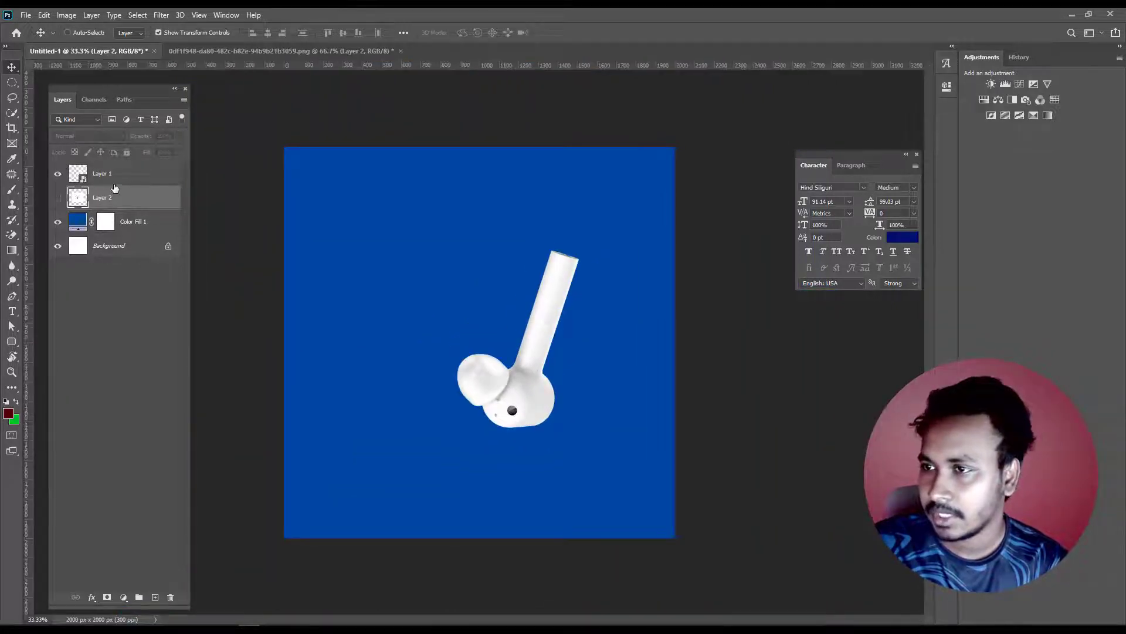
- Duplicate the earbud layer and try a horizontally flipped copy moved left
click(115, 185)
key(ctrl+j)
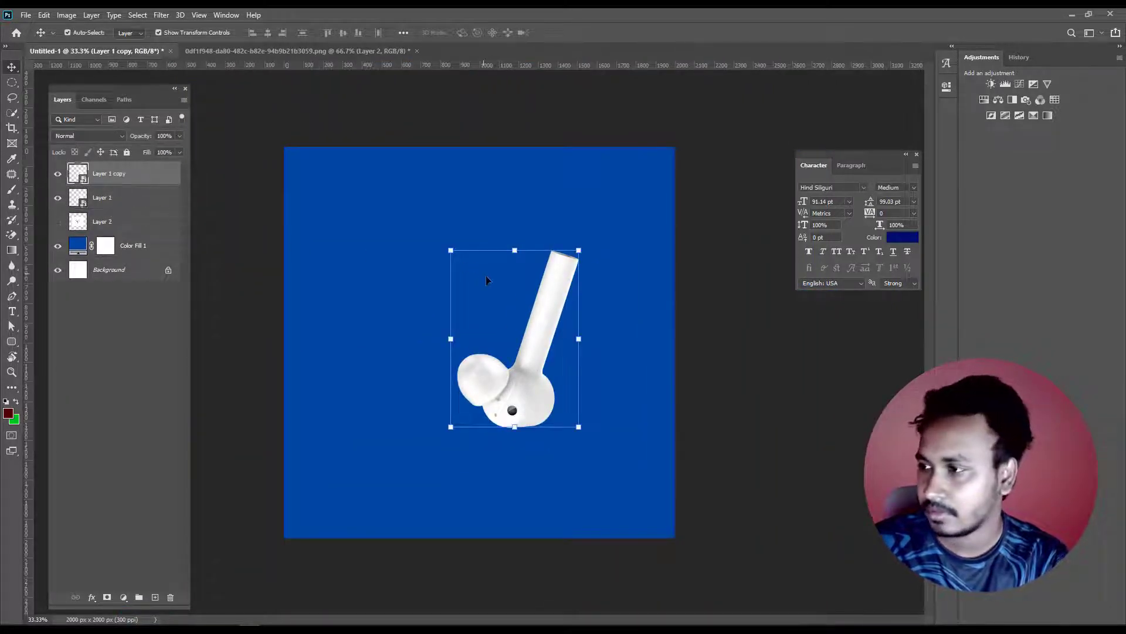
key(ctrl+t)
right_click(492, 284)
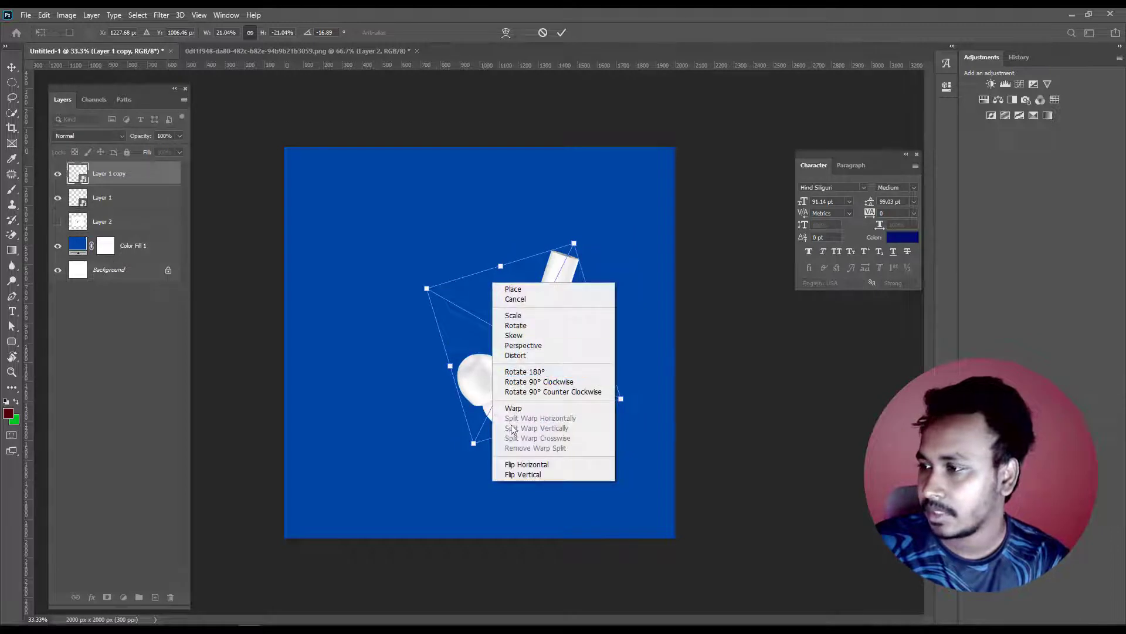
click(510, 464)
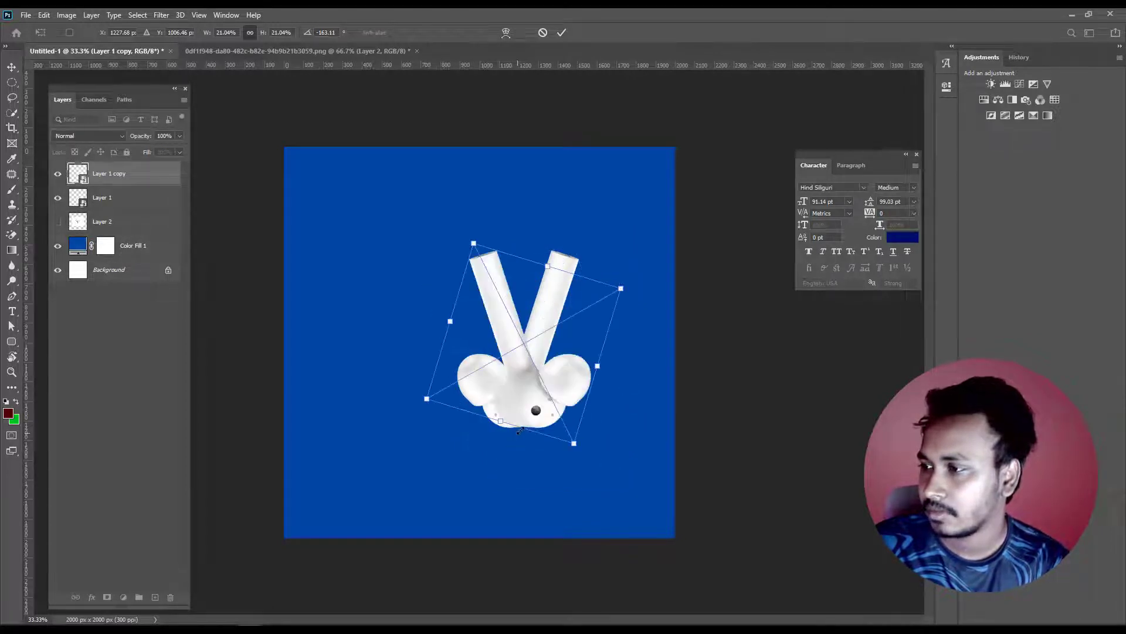
drag(553, 399, 396, 399)
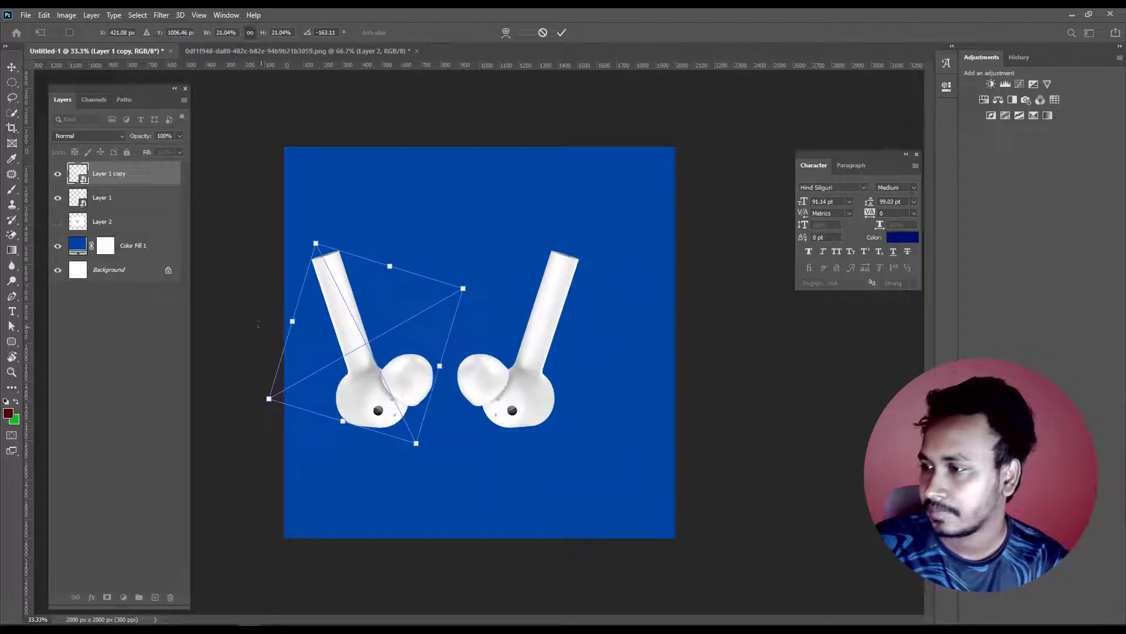
- Undo the flipped copy and rotate both earbud layers about 12° clockwise
click(106, 209)
shift+click(108, 173)
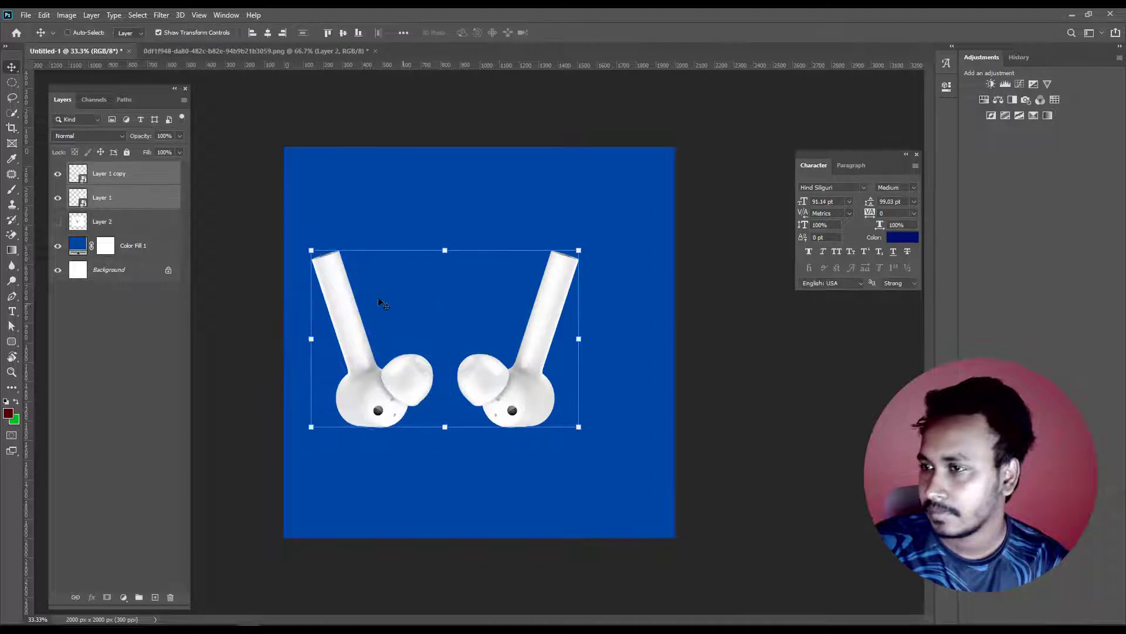
key(ctrl+z)
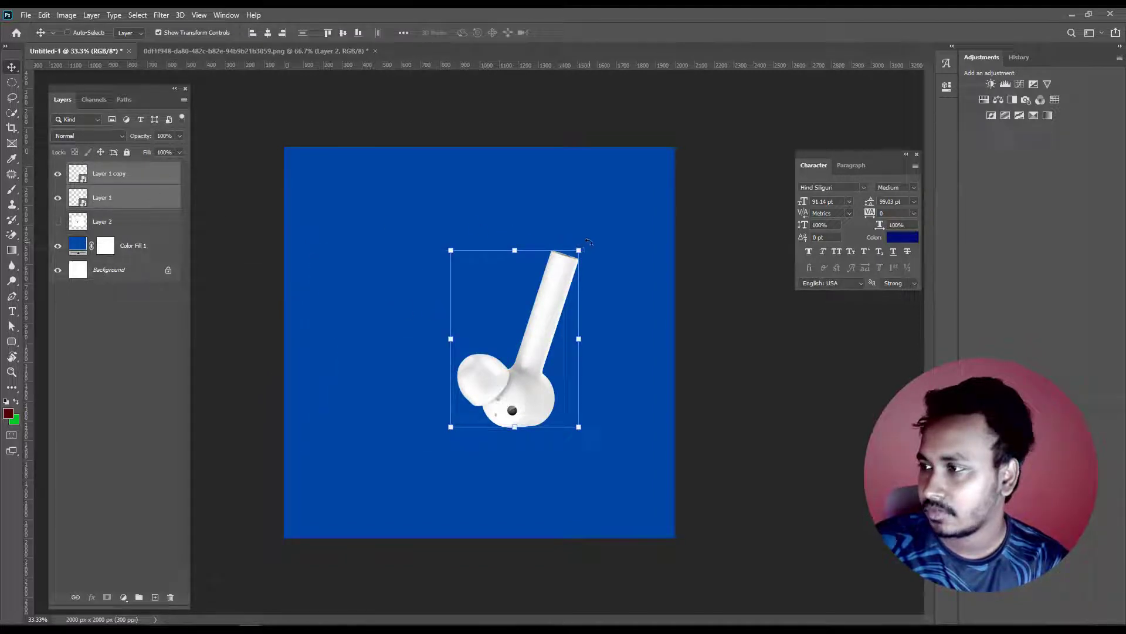
drag(588, 242, 612, 257)
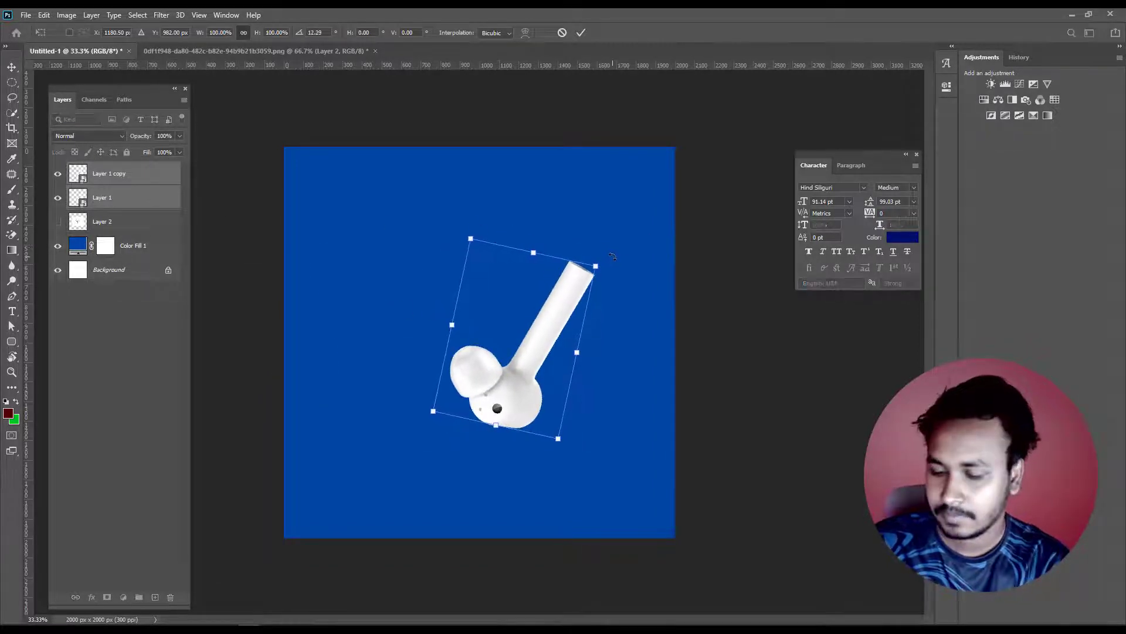
key(Return)
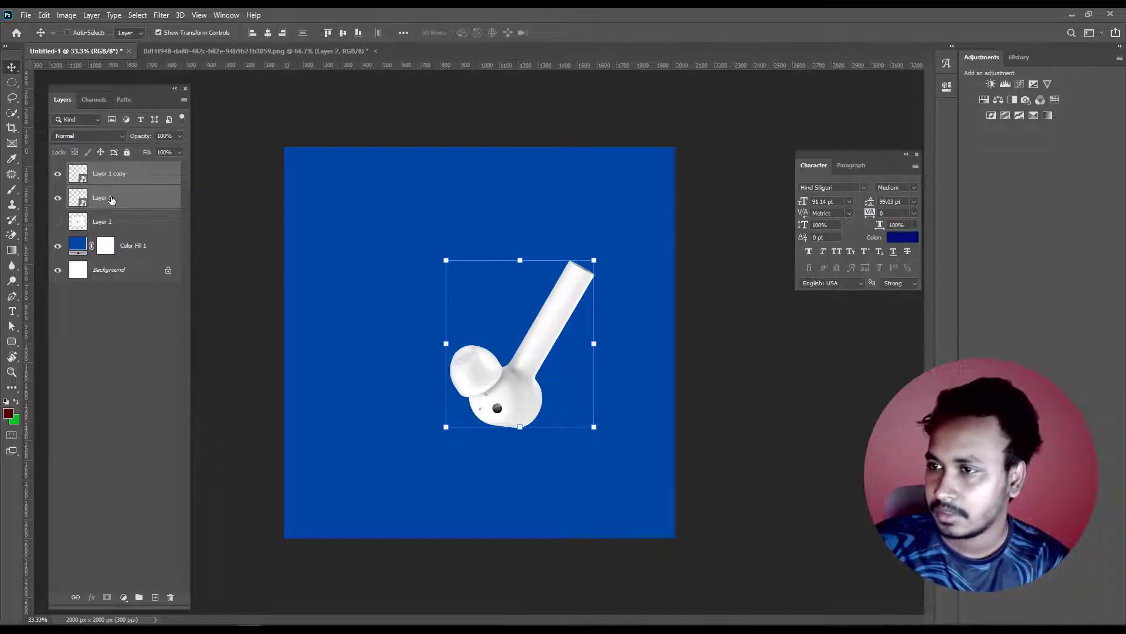
- Show the earbud copy and move the mirrored copy left beside the original
click(112, 200)
click(141, 174)
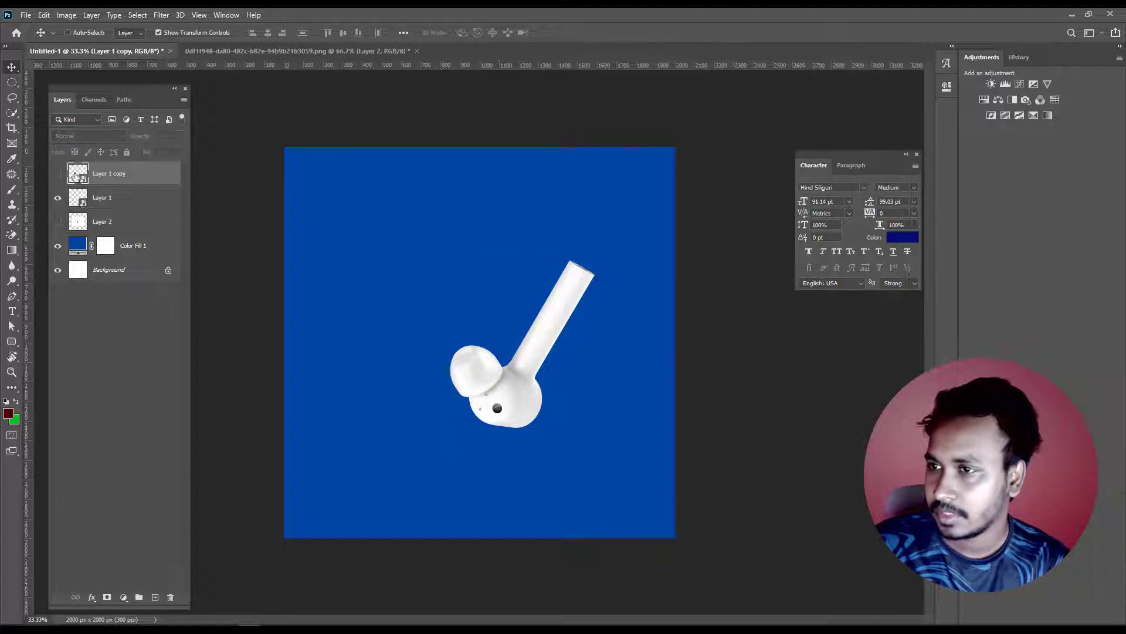
click(58, 174)
key(ctrl+t)
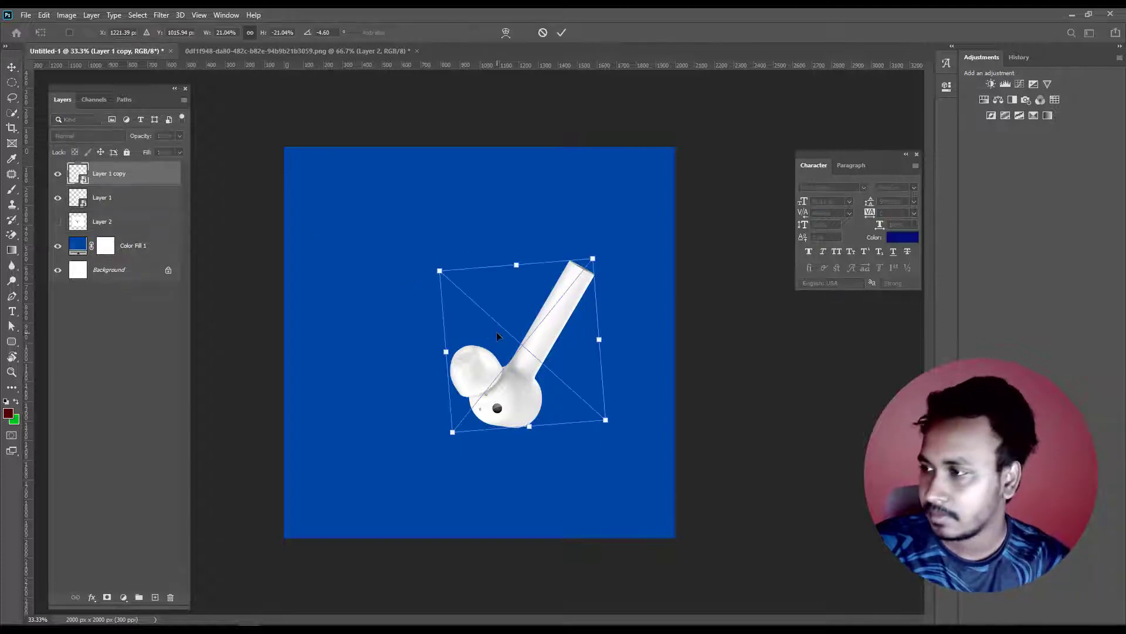
right_click(498, 329)
key(Escape)
drag(538, 421, 376, 422)
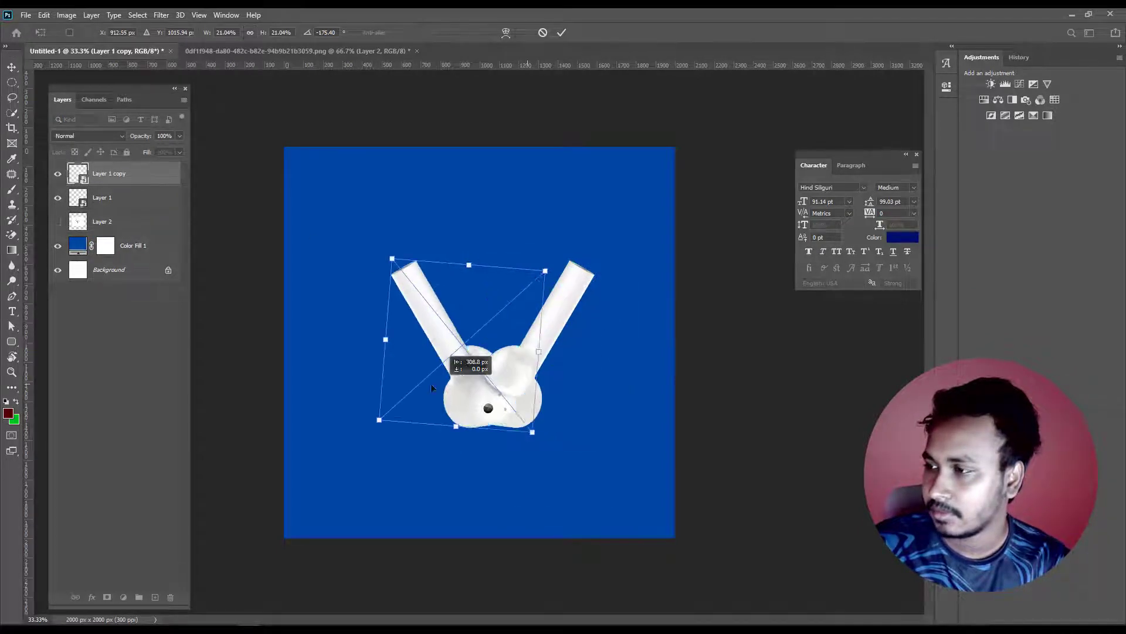
key(Return)
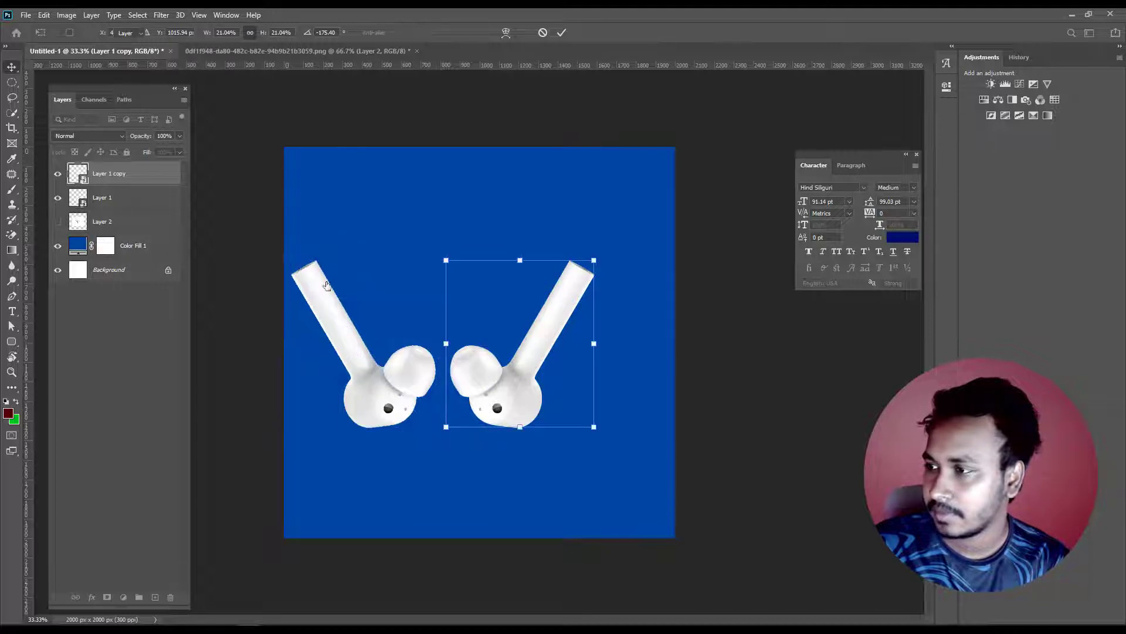
- Scale both earbuds down together and centre the pair horizontally
ctrl+click(102, 198)
key(ctrl+t)
drag(448, 290, 444, 294)
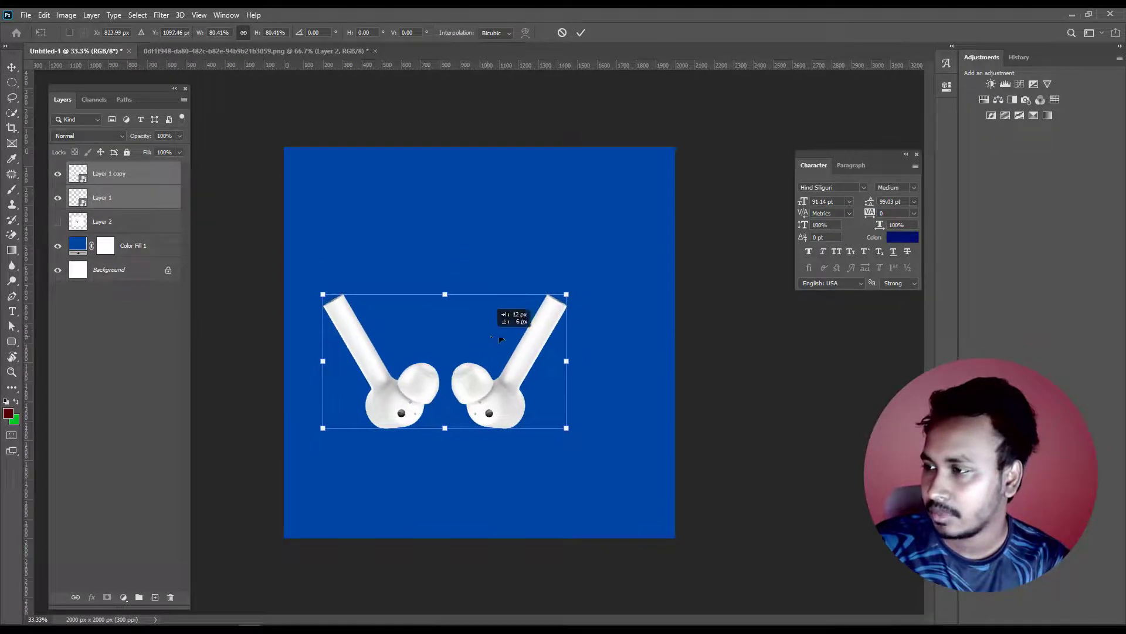
mouse_move(506, 330)
mouse_down()
mouse_move(523, 315)
mouse_move(520, 326)
mouse_move(492, 310)
mouse_up()
key(Return)
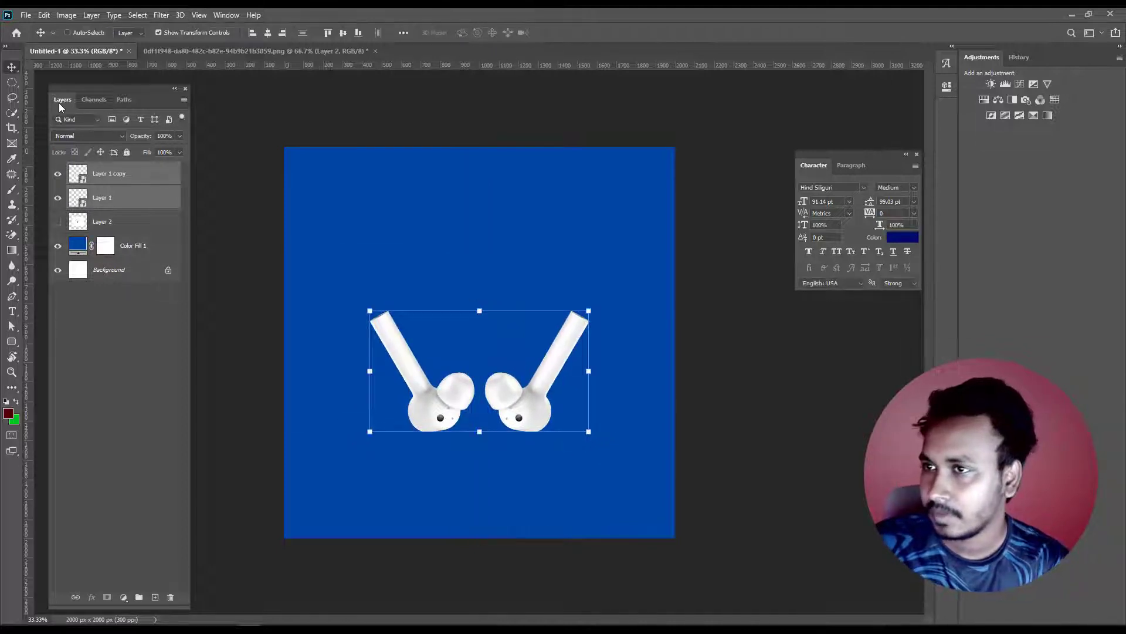
- Move the earbud pair up about 60 px
key(m)
scroll(479, 340, up, 3)
scroll(480, 340, down, 1)
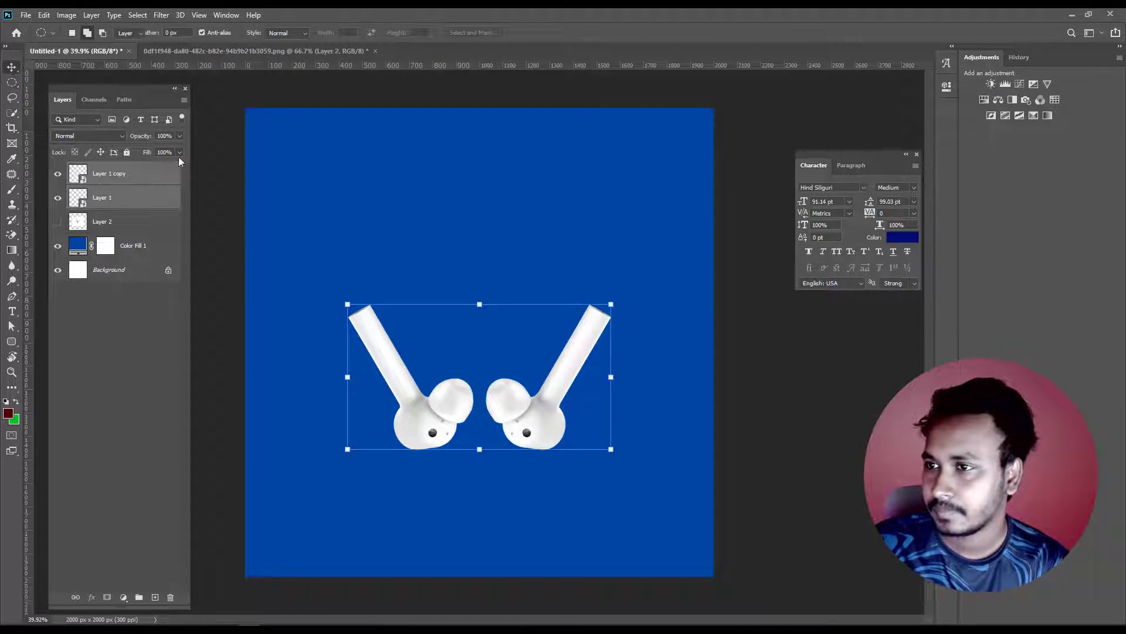
key(v)
drag(477, 384, 477, 349)
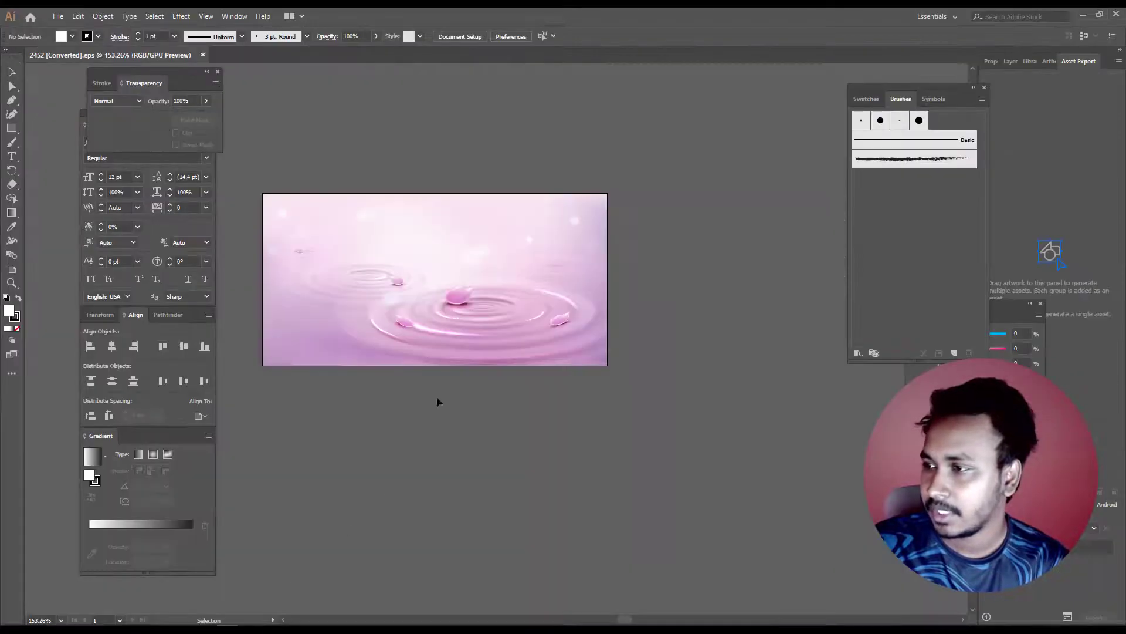
- Release the clipping mask on the pink ripple artwork and inspect its objects
click(465, 334)
right_click(478, 252)
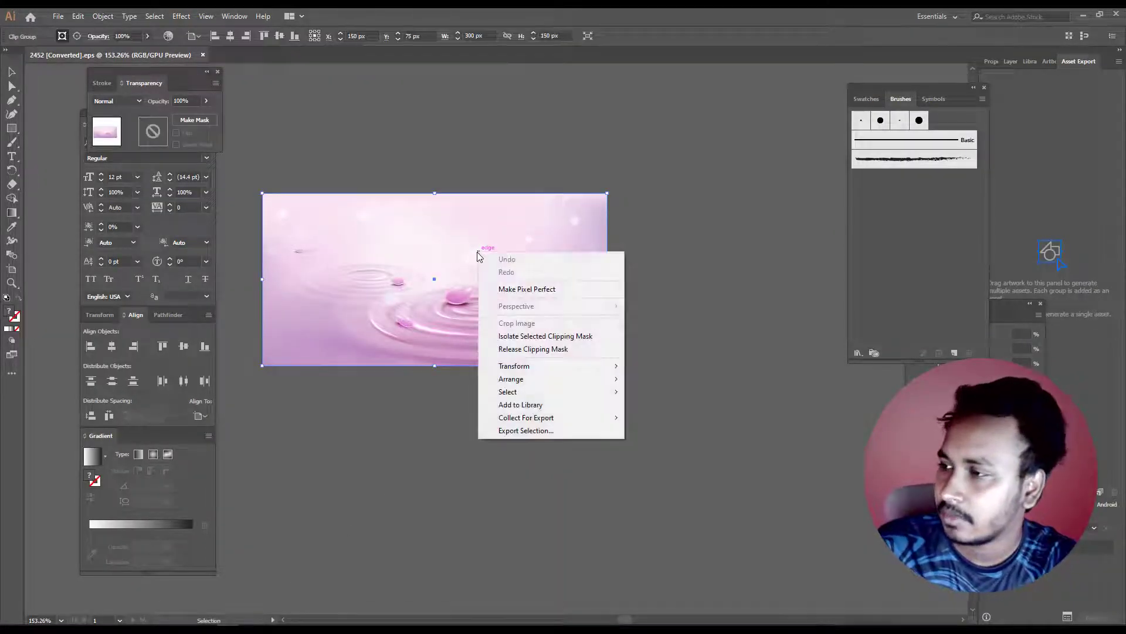
click(529, 350)
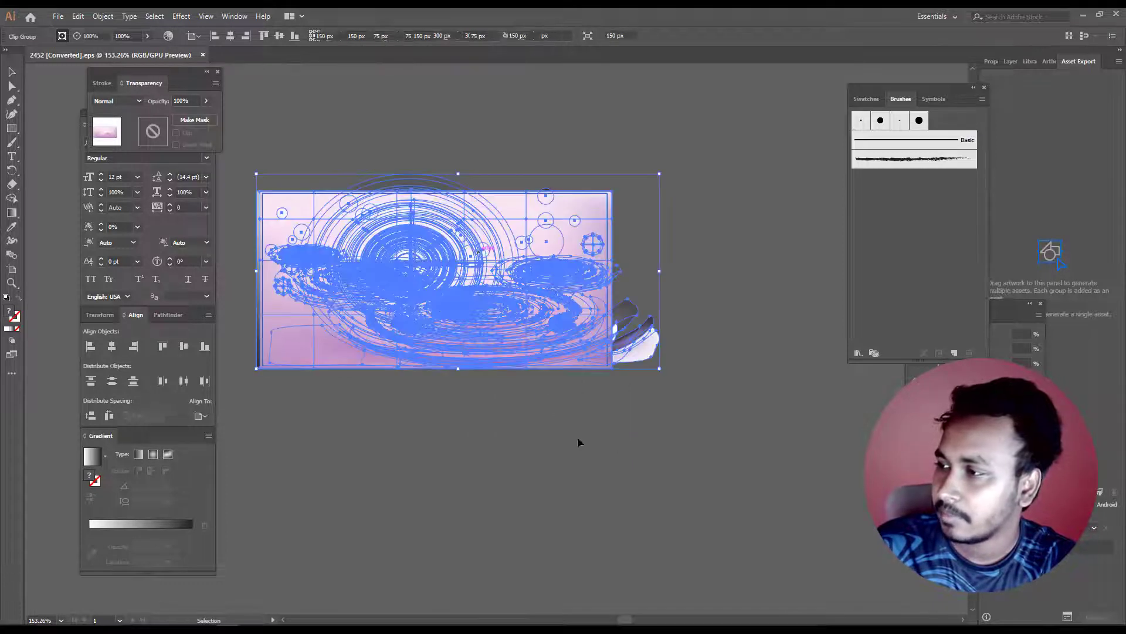
click(378, 381)
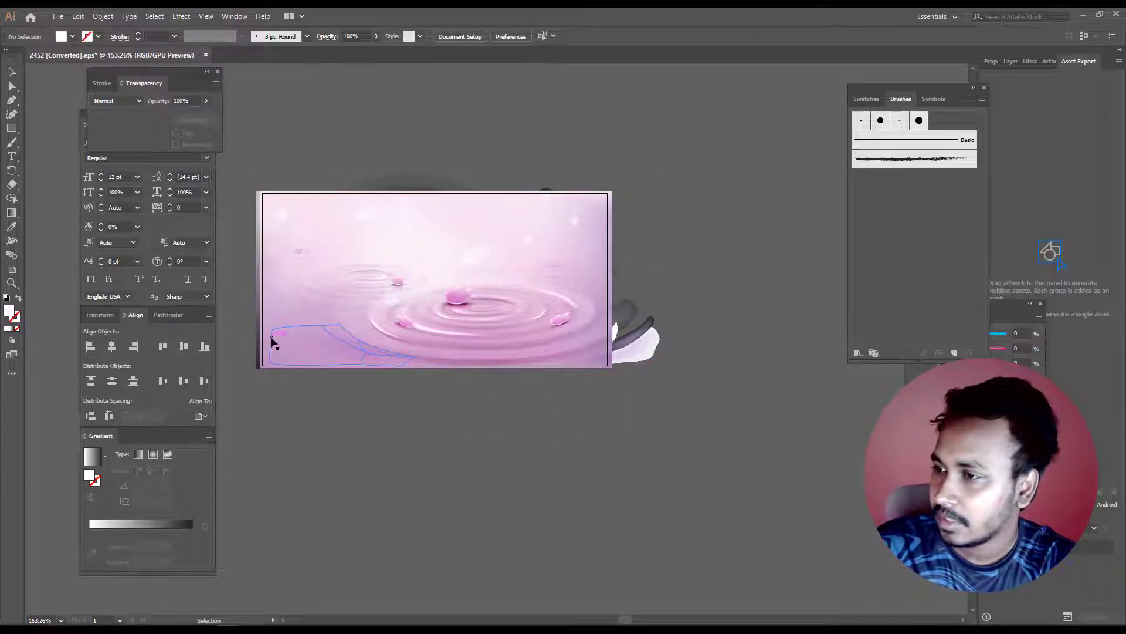
click(271, 342)
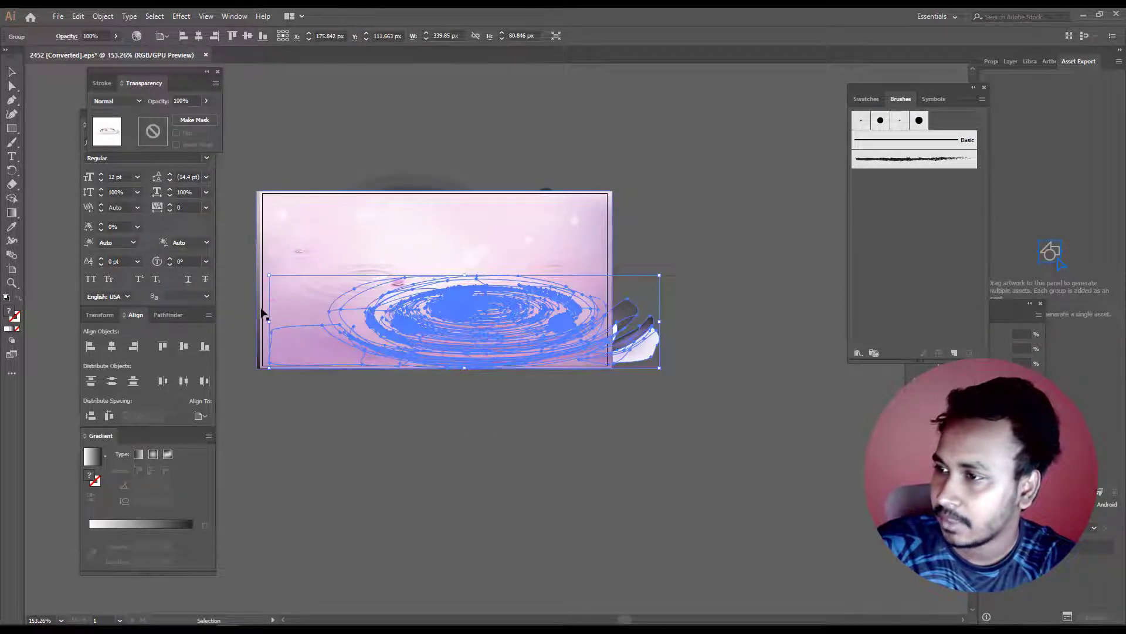
click(260, 314)
click(273, 350)
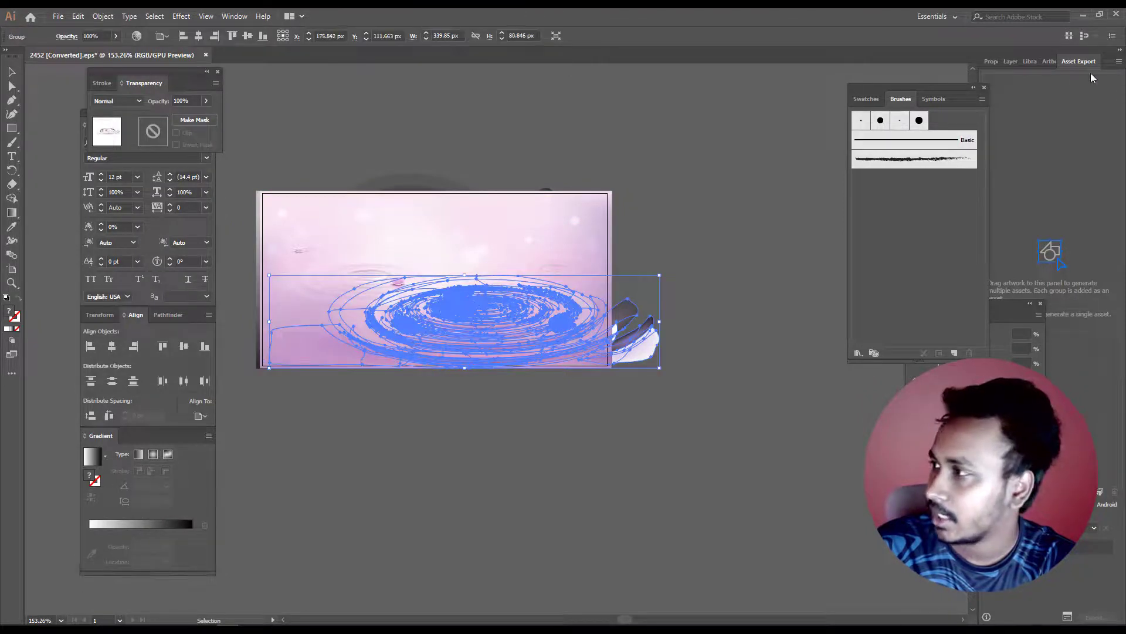
- Float the Layers panel, expand Layer 1, identify the Mesh, and select the soft-light gradient rectangle
click(1014, 61)
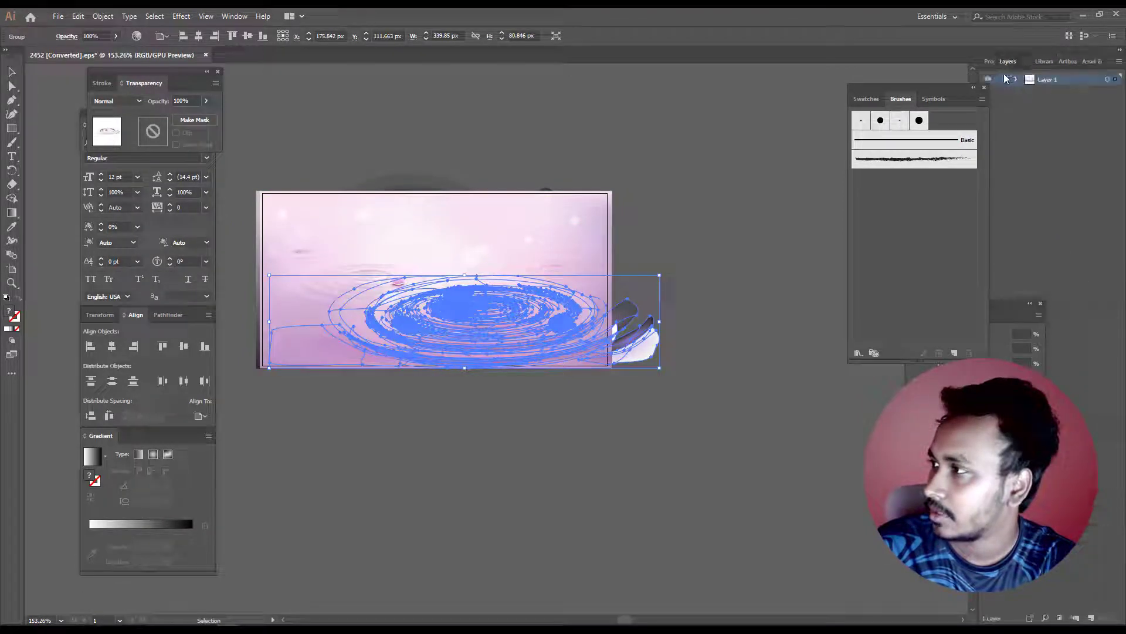
drag(1008, 61, 789, 138)
click(787, 130)
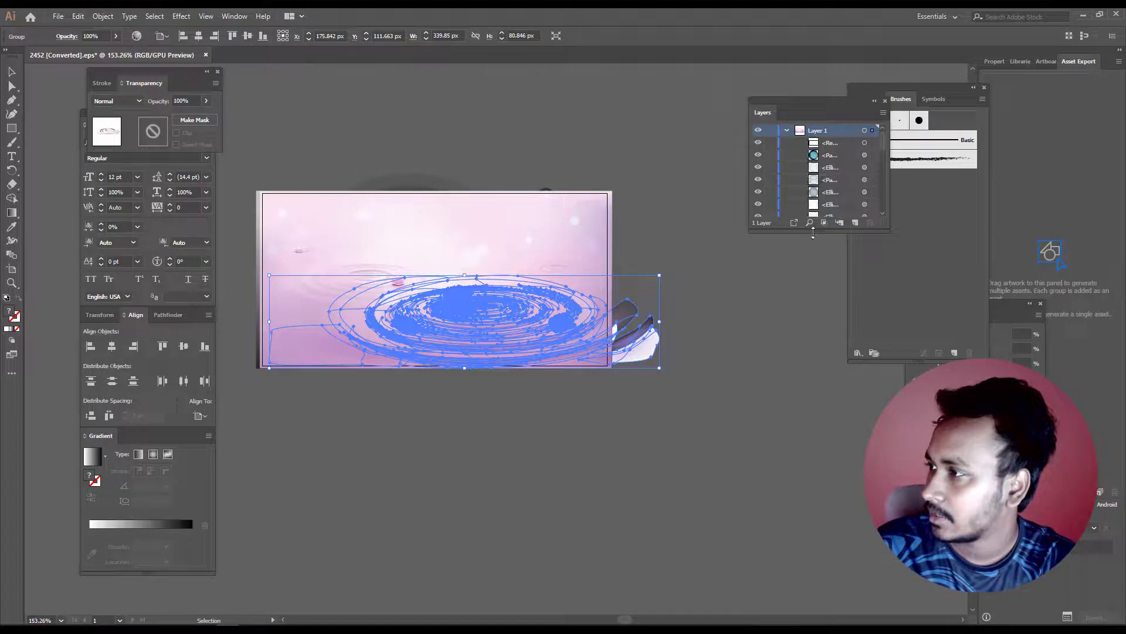
drag(818, 232, 818, 528)
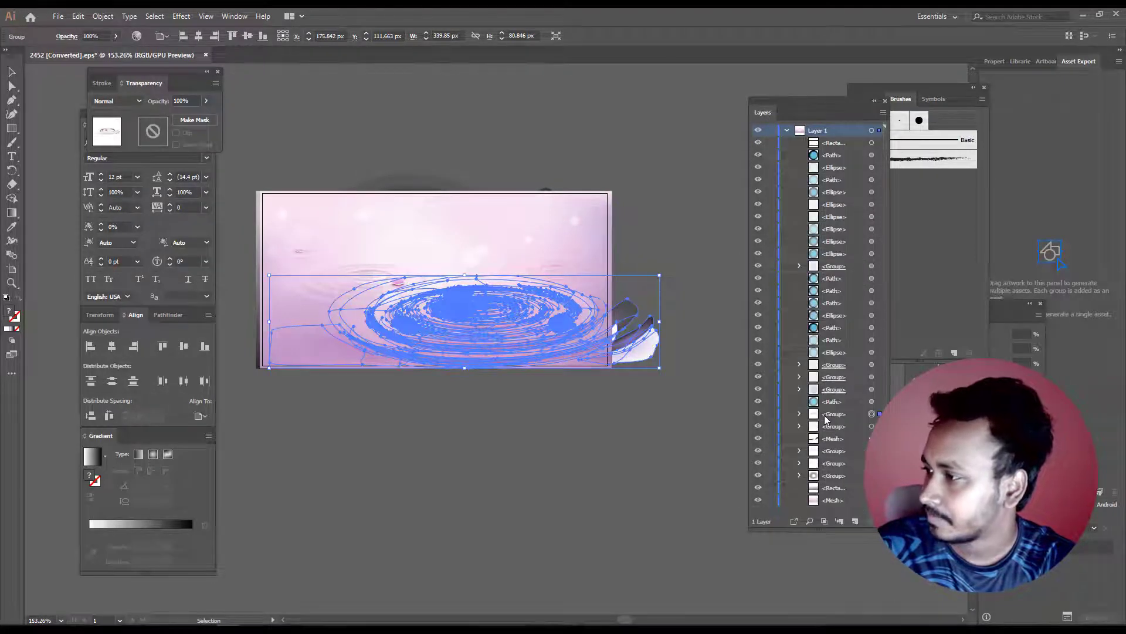
click(836, 500)
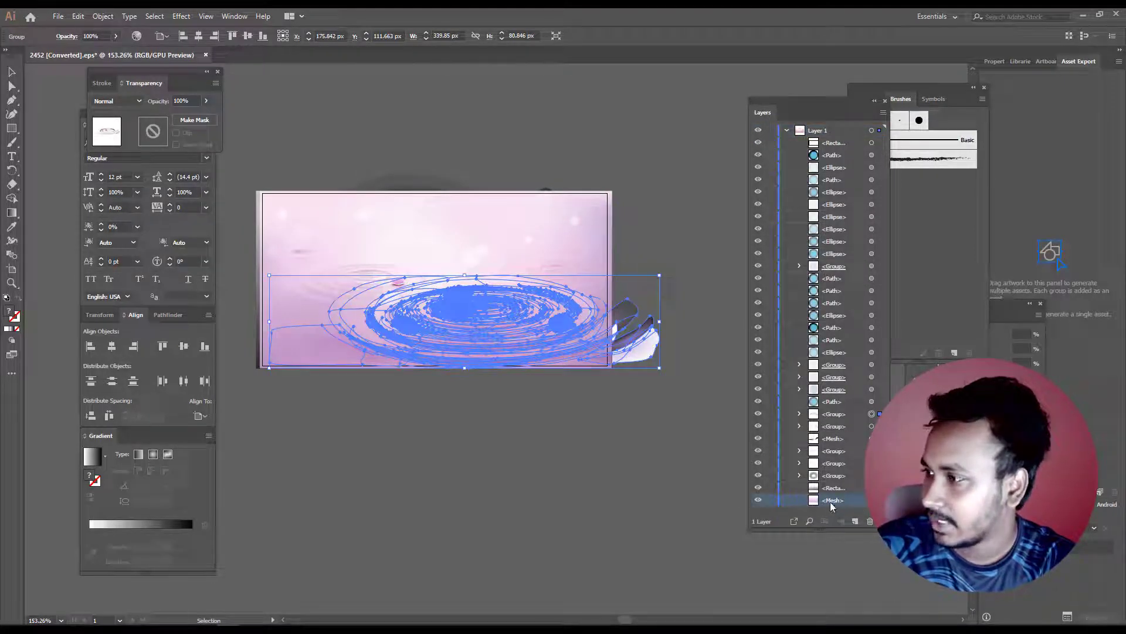
click(759, 501)
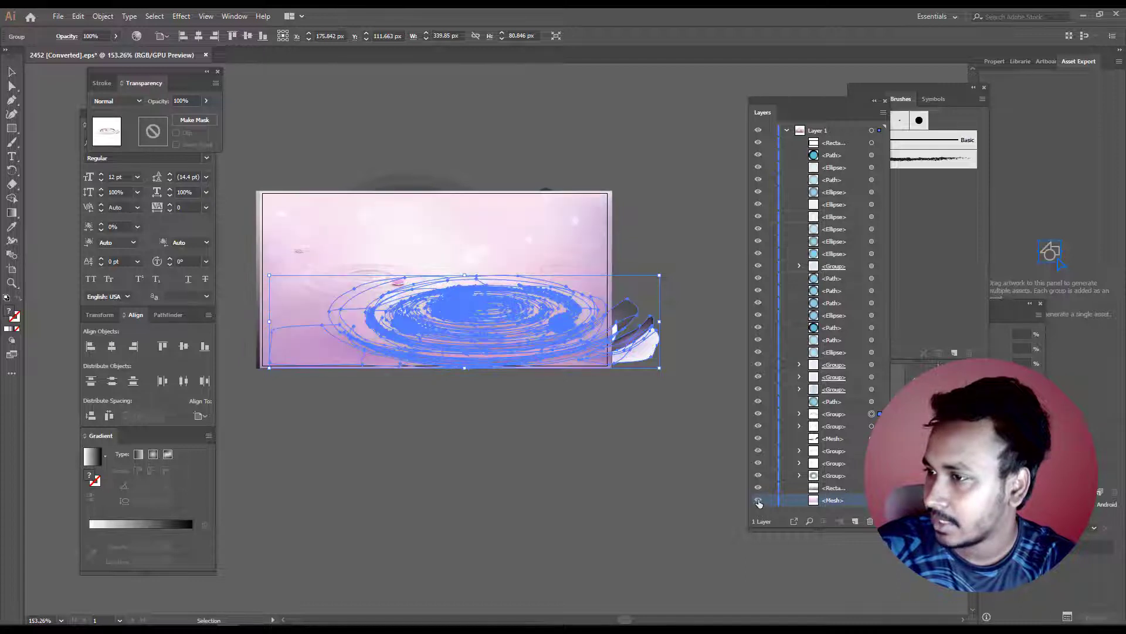
click(395, 379)
click(327, 201)
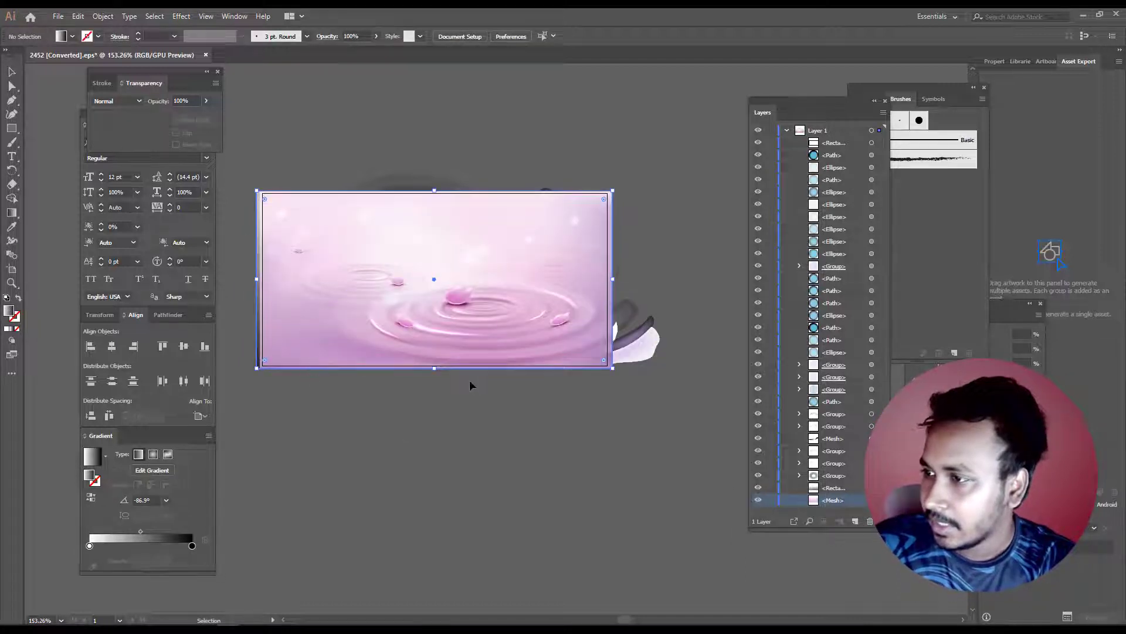
- Stretch the gradient rectangle and the top 300 × 150 px rectangle down over the dark area
drag(434, 371, 434, 455)
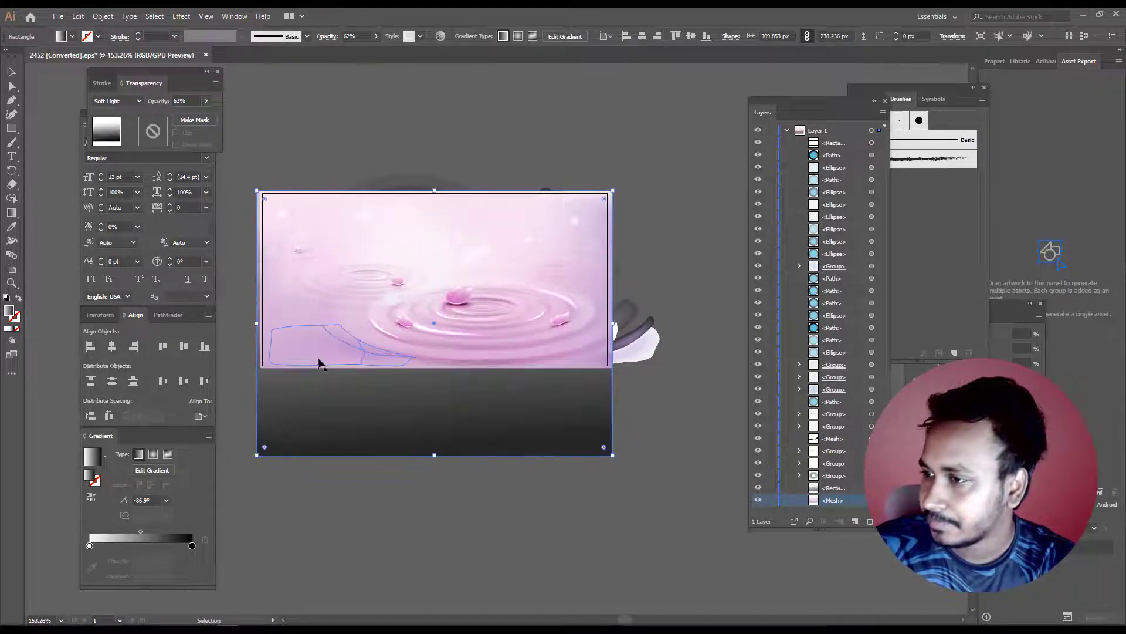
click(272, 364)
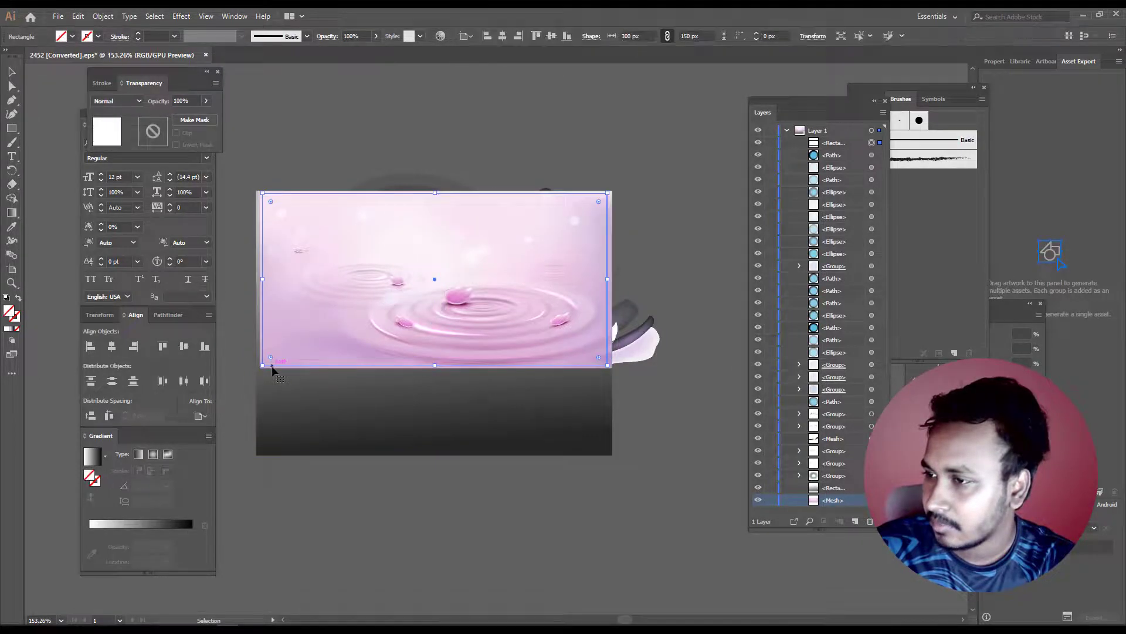
drag(435, 365, 434, 439)
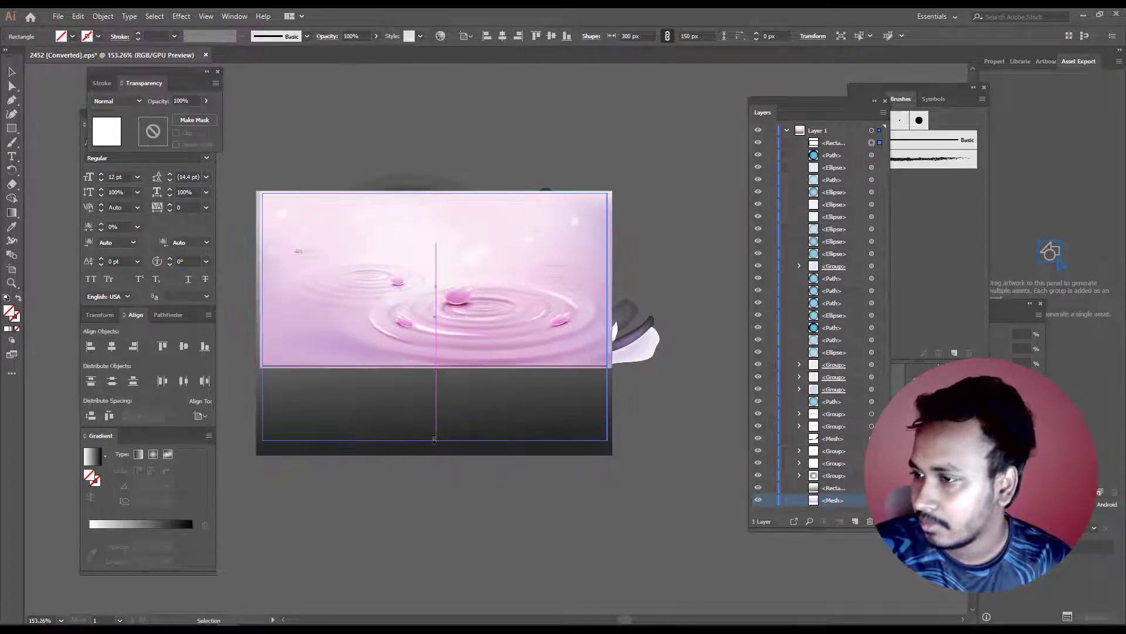
scroll(280, 389, up, 3)
scroll(282, 349, up, 5)
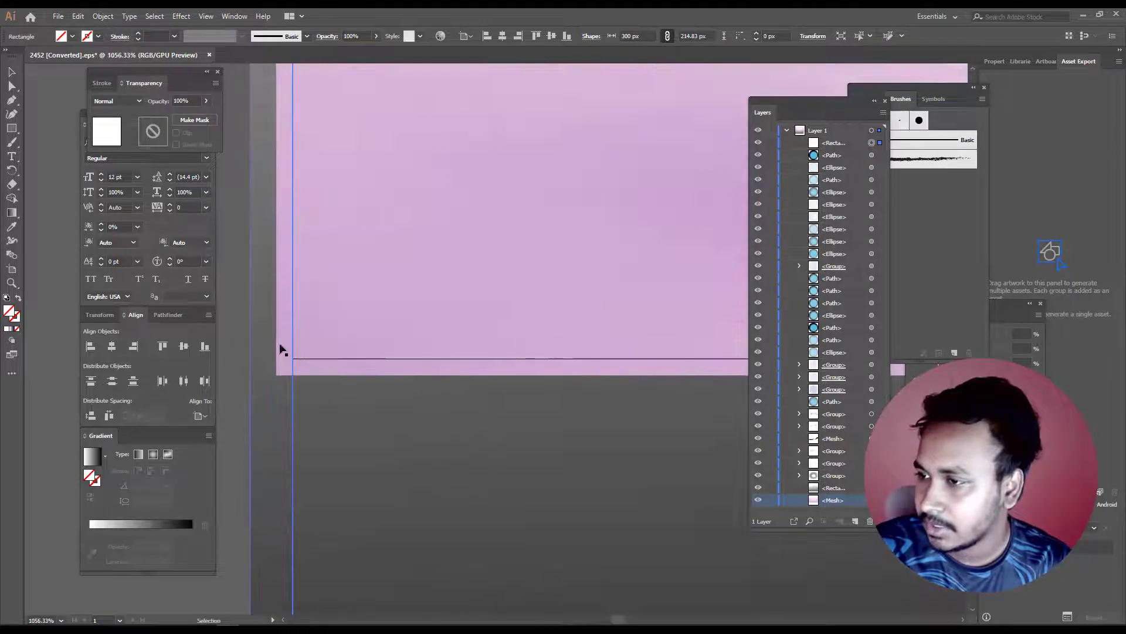
- Lock the soft-light gradient rectangle with Ctrl+2
click(283, 375)
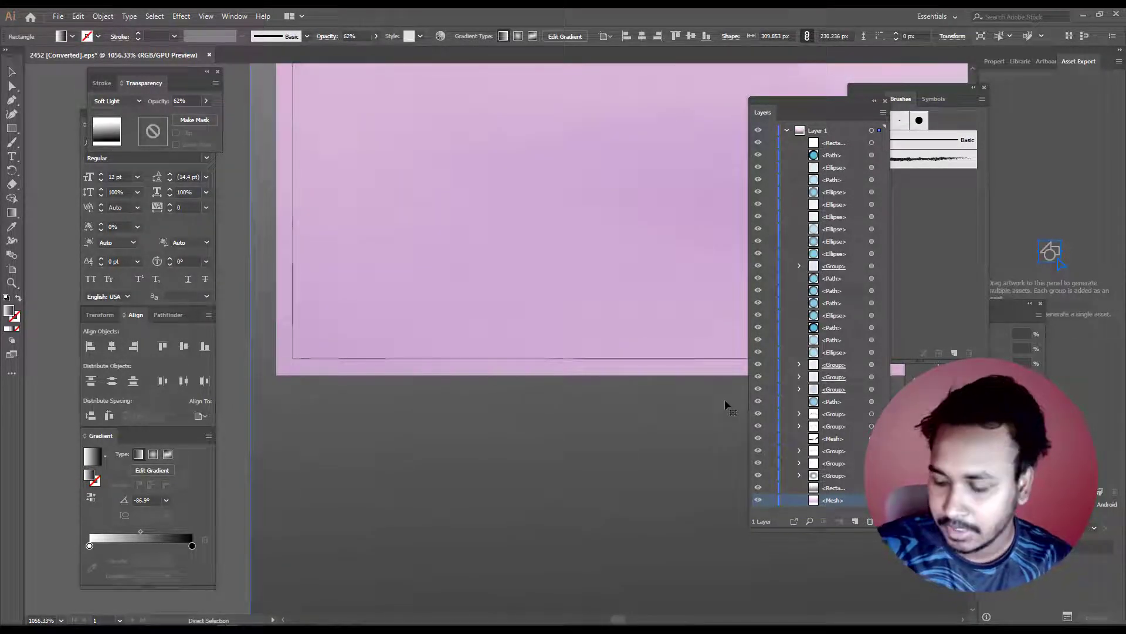
key(ctrl+2)
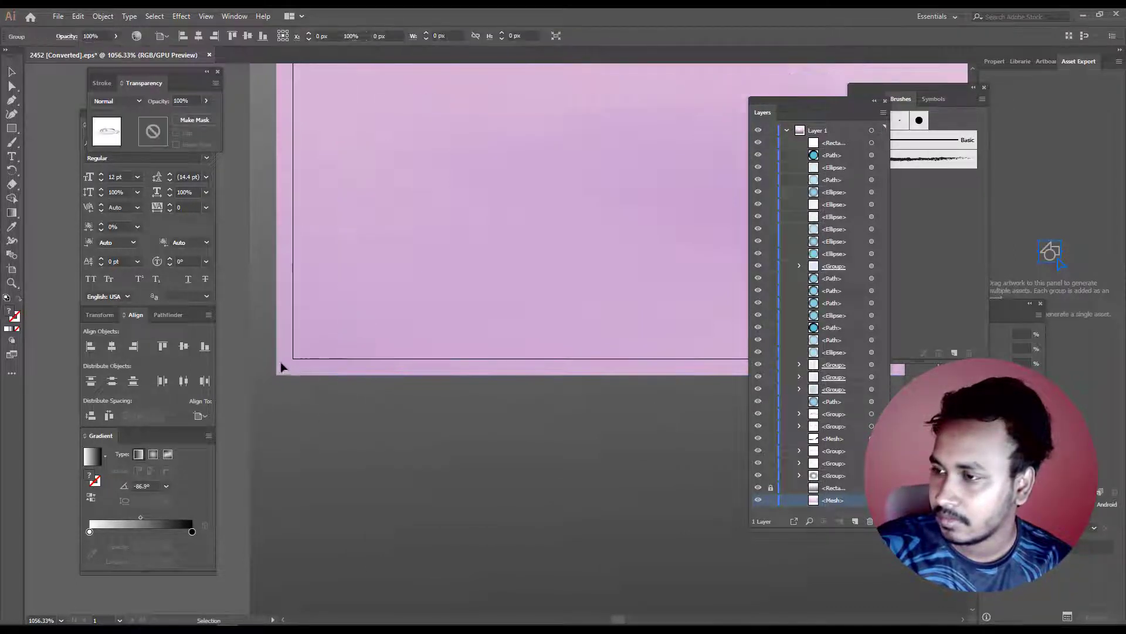
mouse_move(286, 375)
mouse_down()
mouse_move(307, 405)
mouse_move(416, 389)
mouse_up()
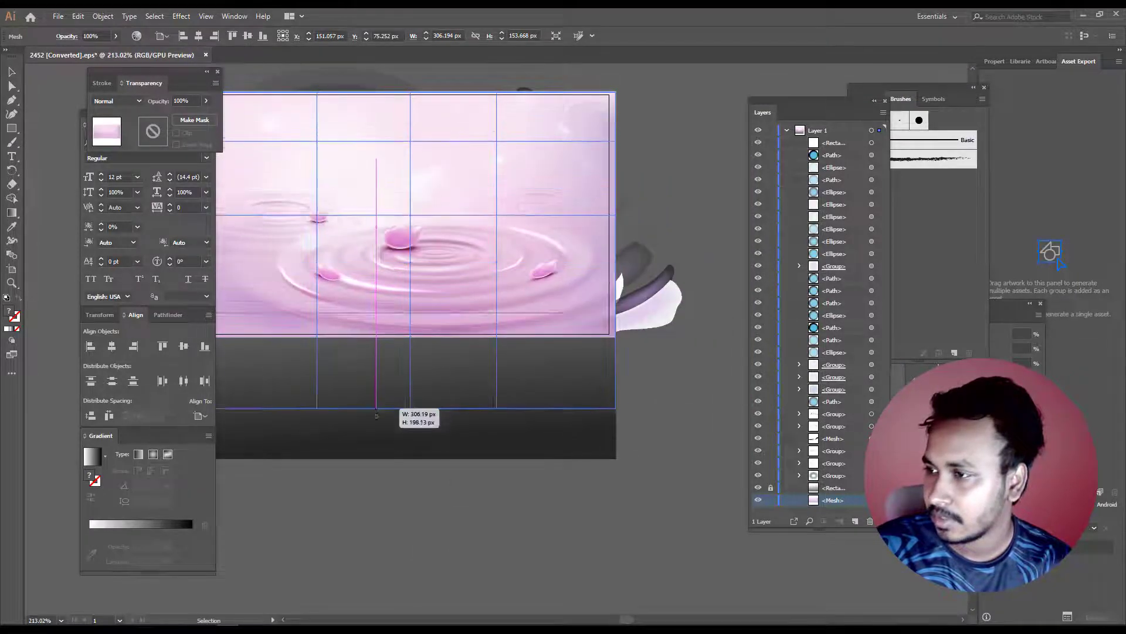
- Extend the mesh's bottom edge and move the top rectangle up, widening it right
drag(371, 340, 411, 455)
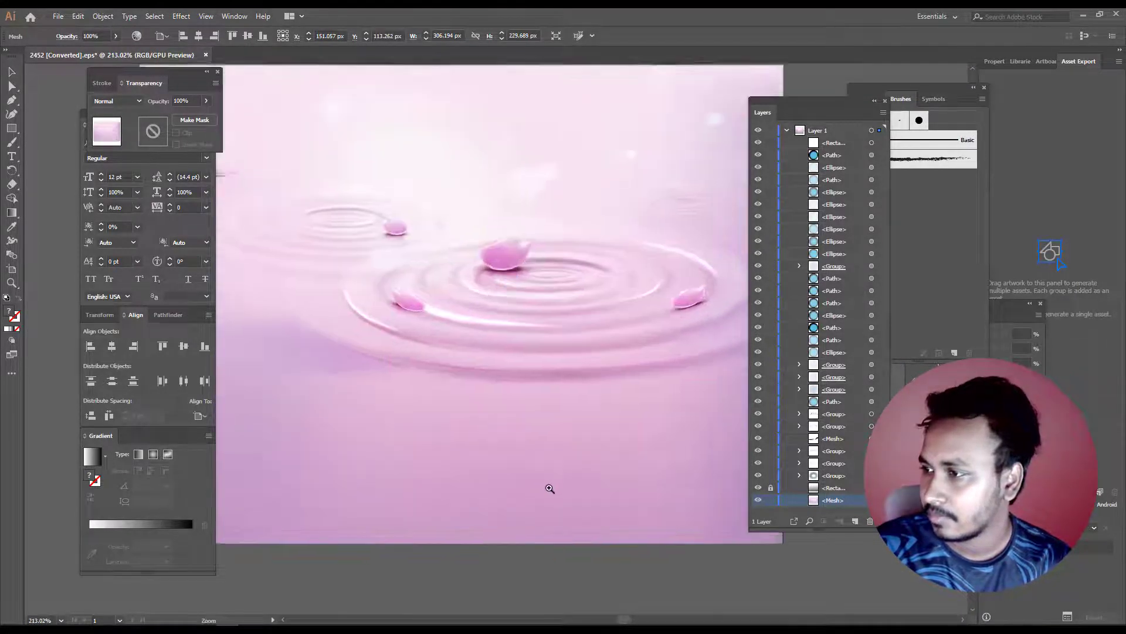
alt+click(477, 450)
key(v)
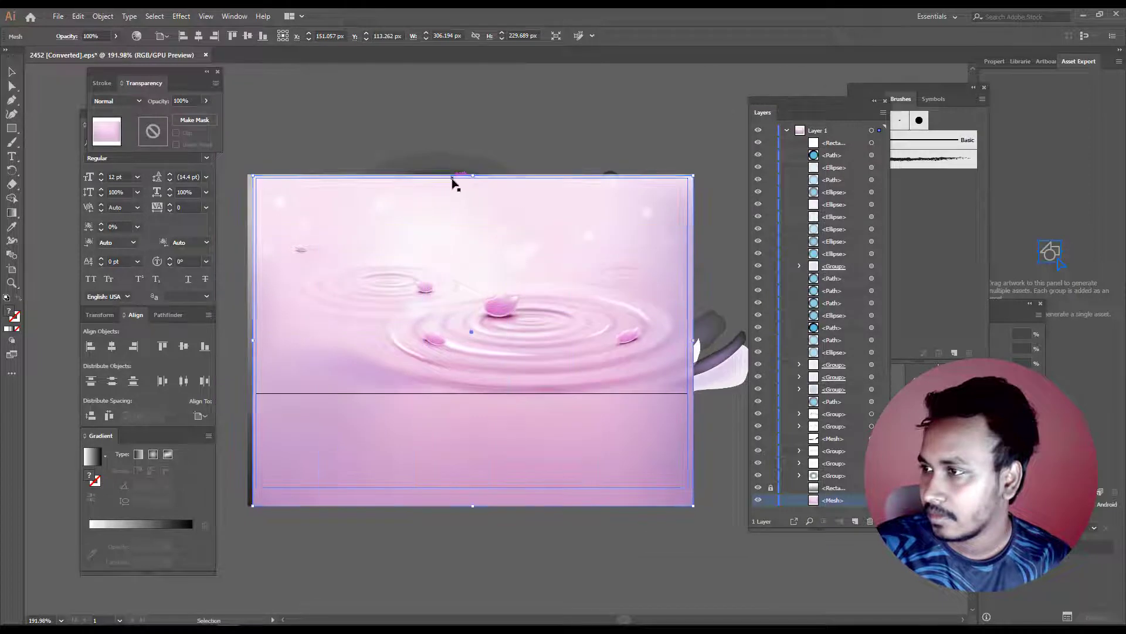
mouse_move(452, 180)
mouse_down()
mouse_move(509, 178)
mouse_move(334, 178)
mouse_up()
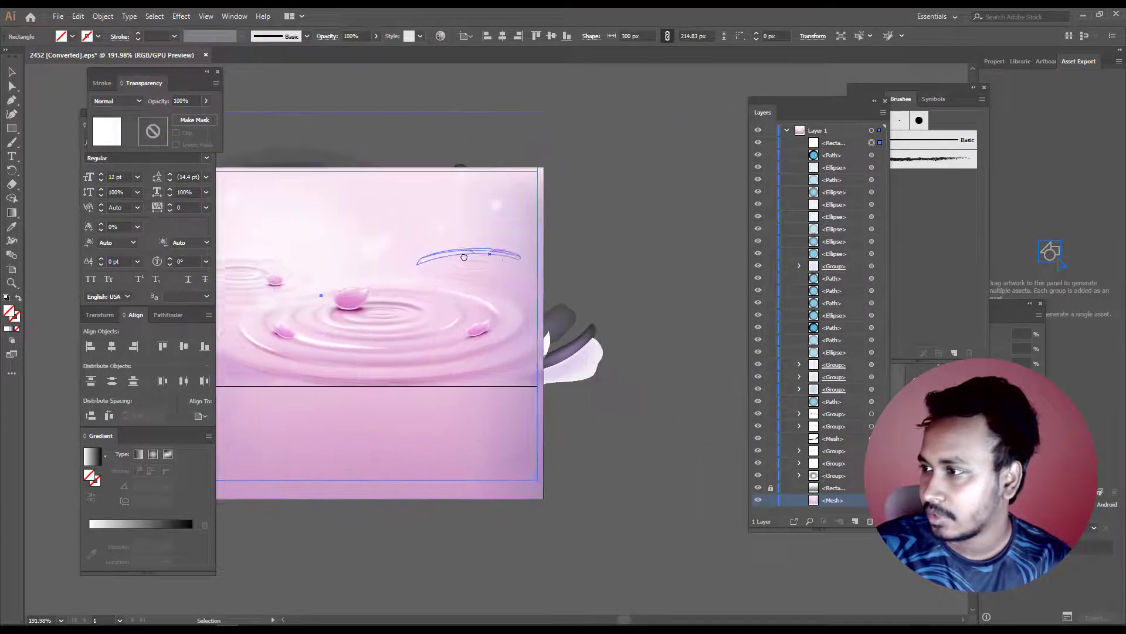
drag(517, 299, 594, 306)
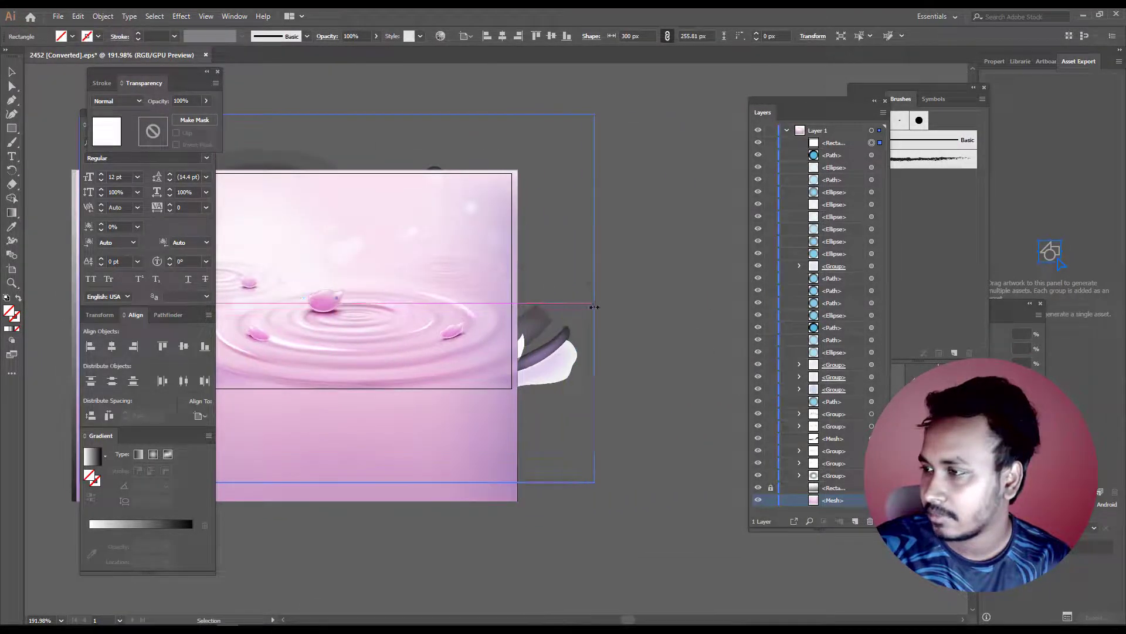
click(652, 526)
- Widen the bottom ripple mesh to the right across the canvas
click(516, 260)
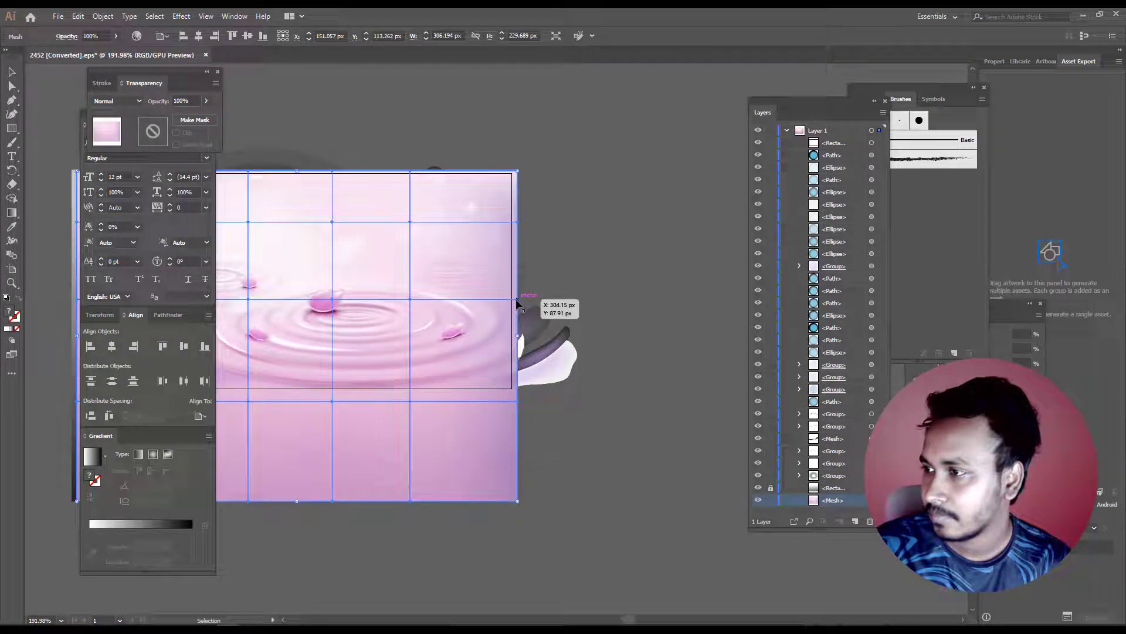
drag(519, 303, 559, 301)
key(ctrl+z)
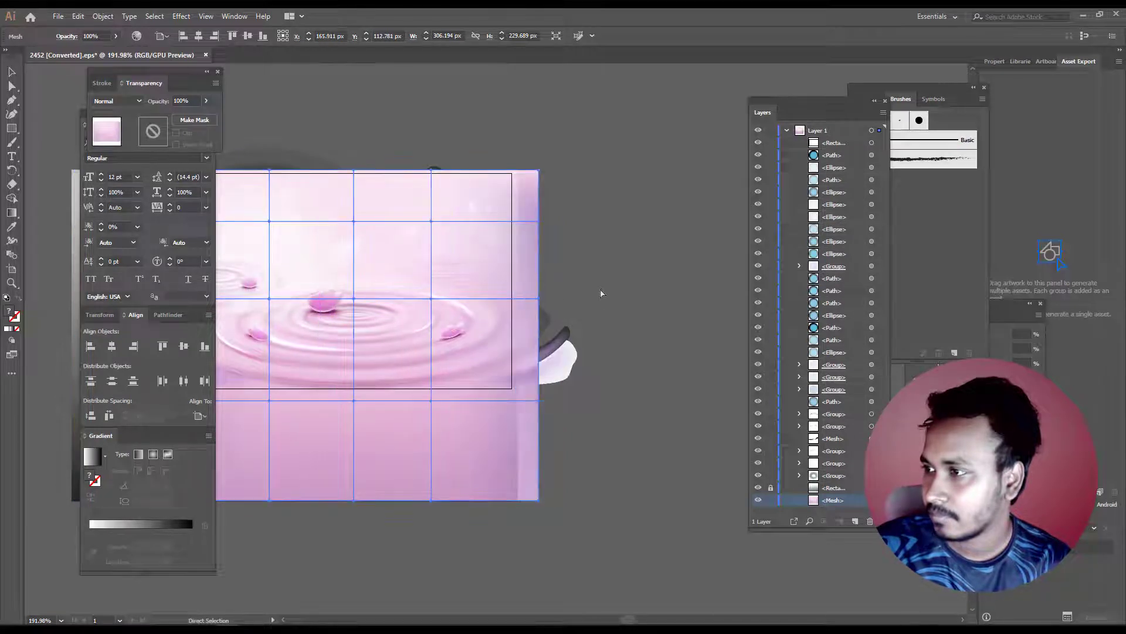
click(535, 486)
click(517, 433)
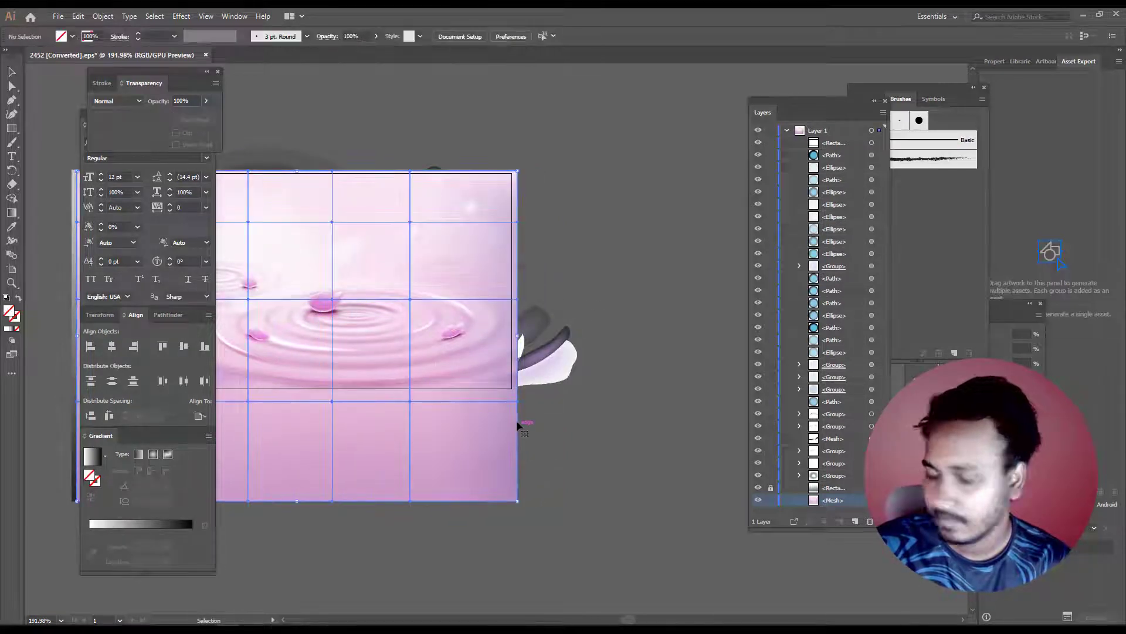
drag(518, 338, 700, 339)
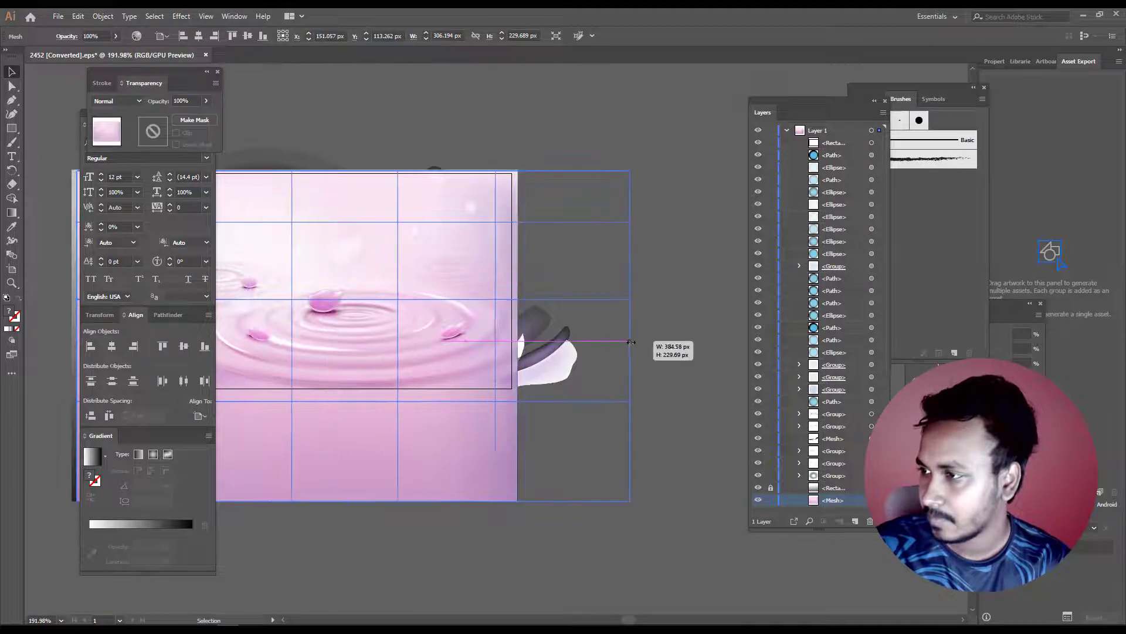
click(576, 524)
scroll(576, 525, up, 2)
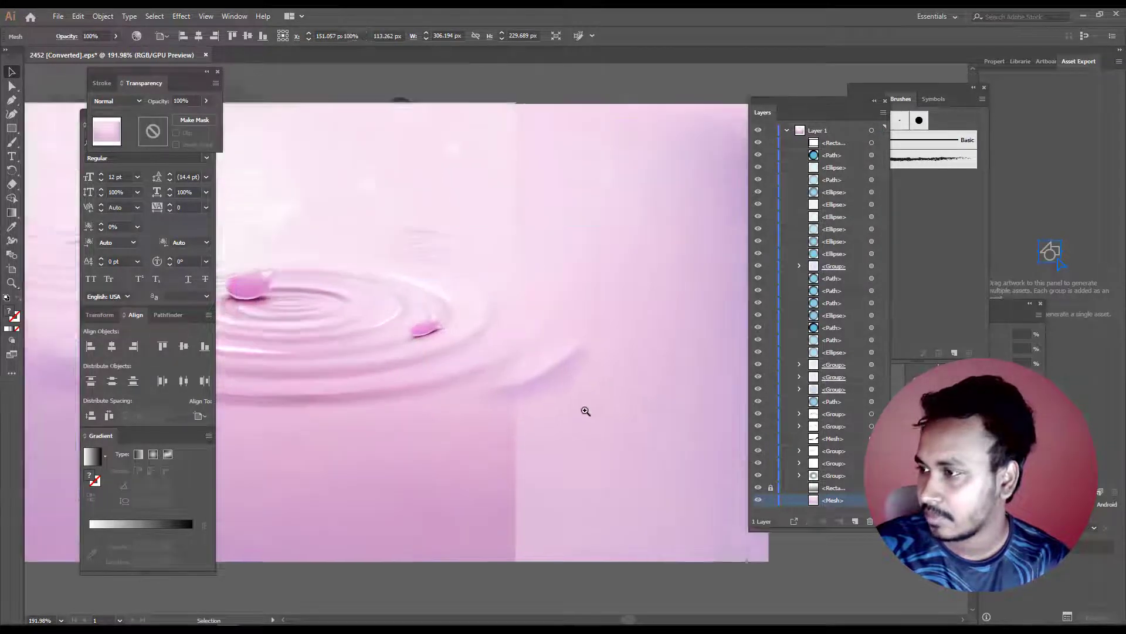
- Stretch the large gradient rectangle to the right to match the mesh
click(519, 546)
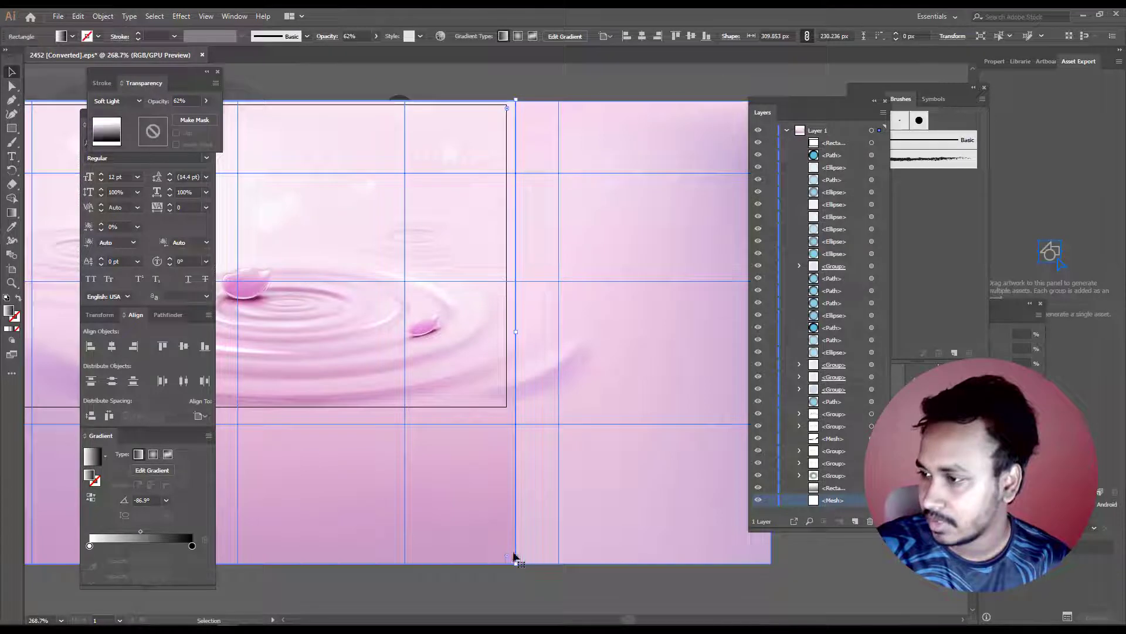
click(503, 508)
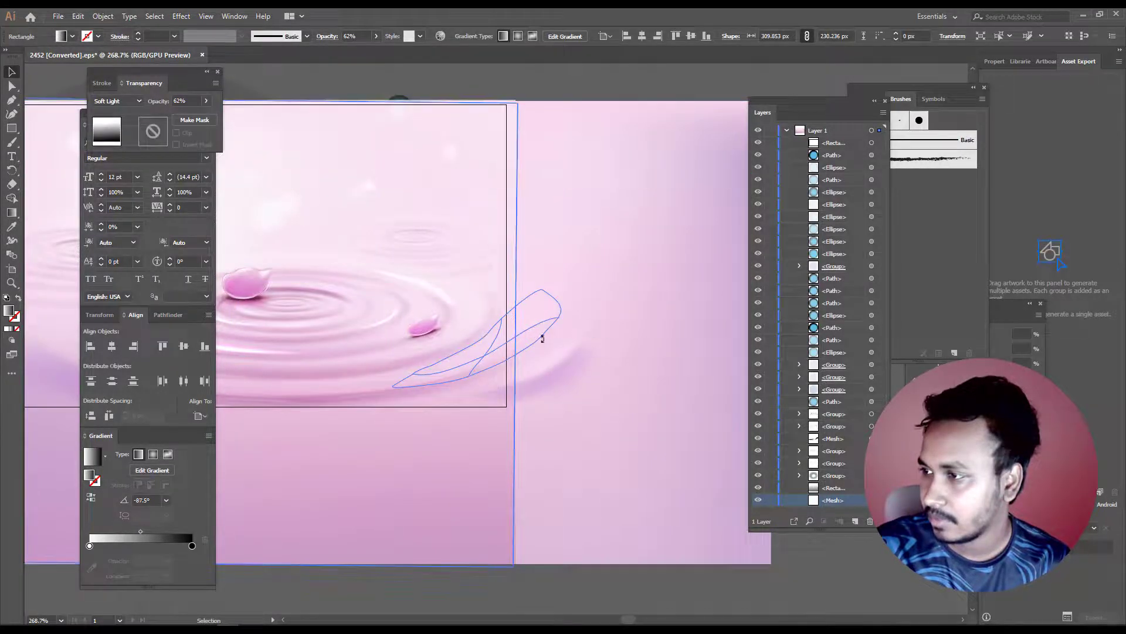
drag(517, 329, 717, 334)
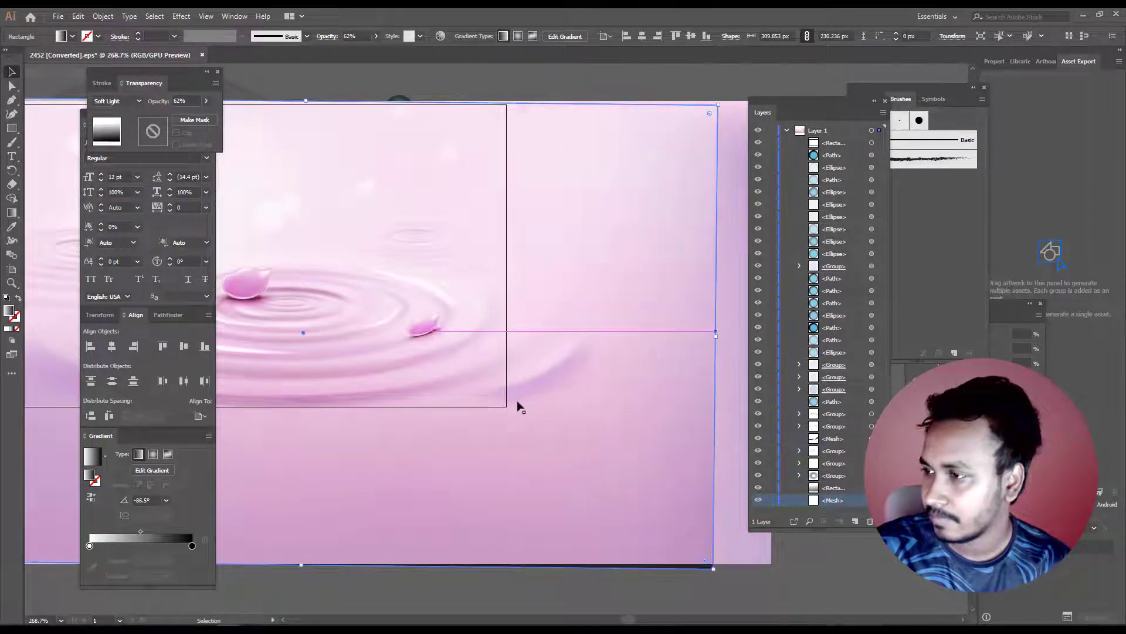
key(z)
drag(518, 402, 423, 345)
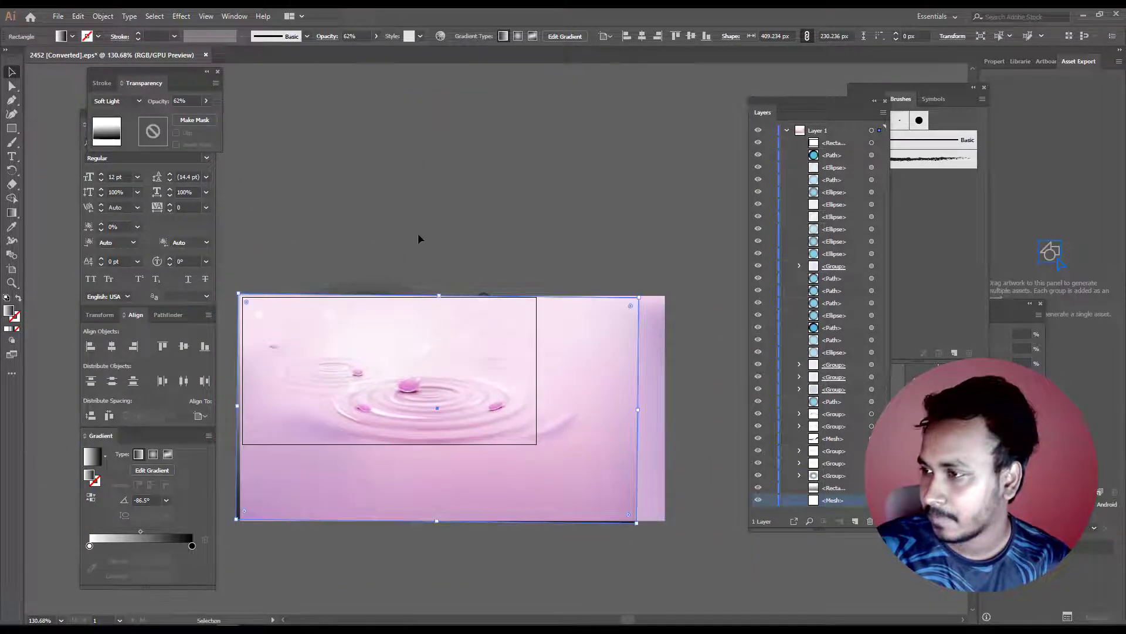
key(ctrl+a)
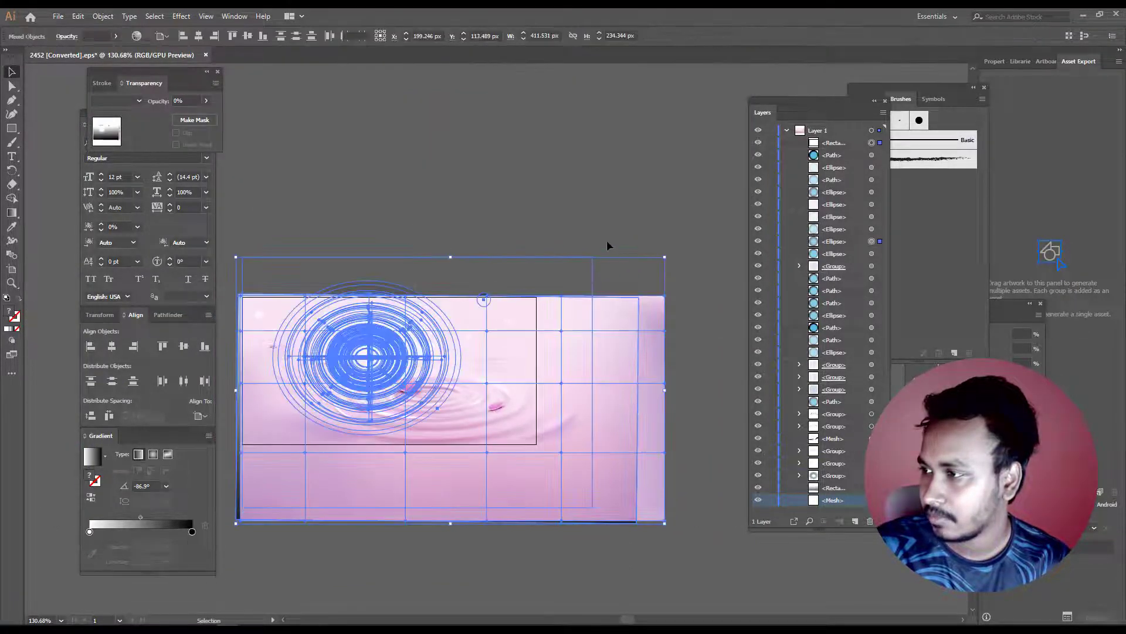
- Extend the background rectangle and pink ripple mesh upward over the grey band
drag(608, 244, 575, 327)
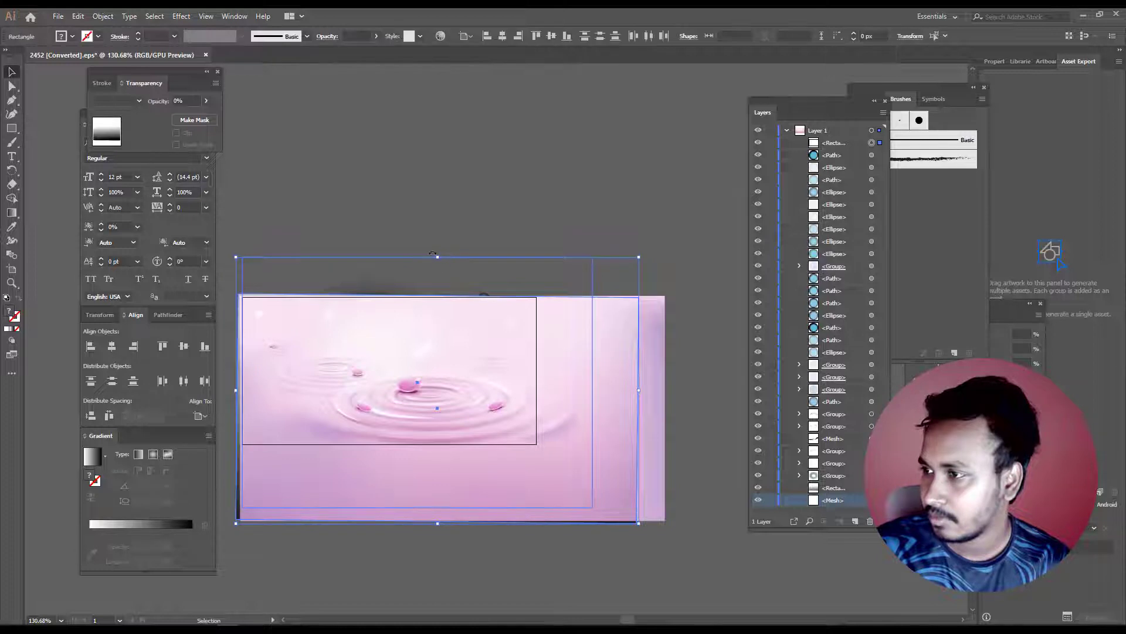
drag(436, 256, 437, 138)
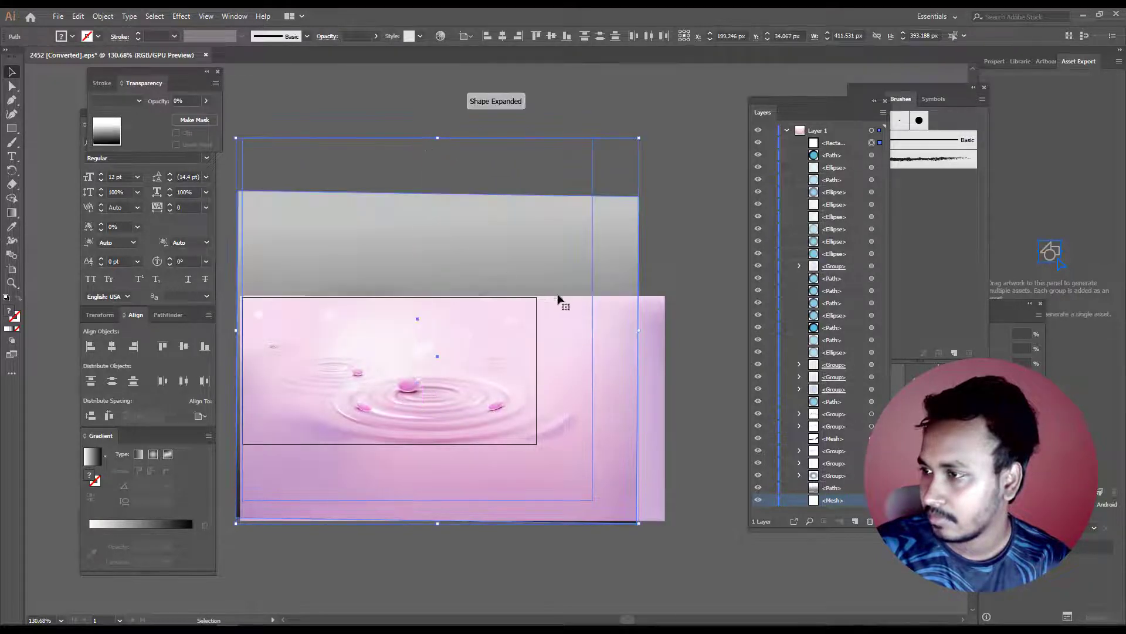
click(661, 314)
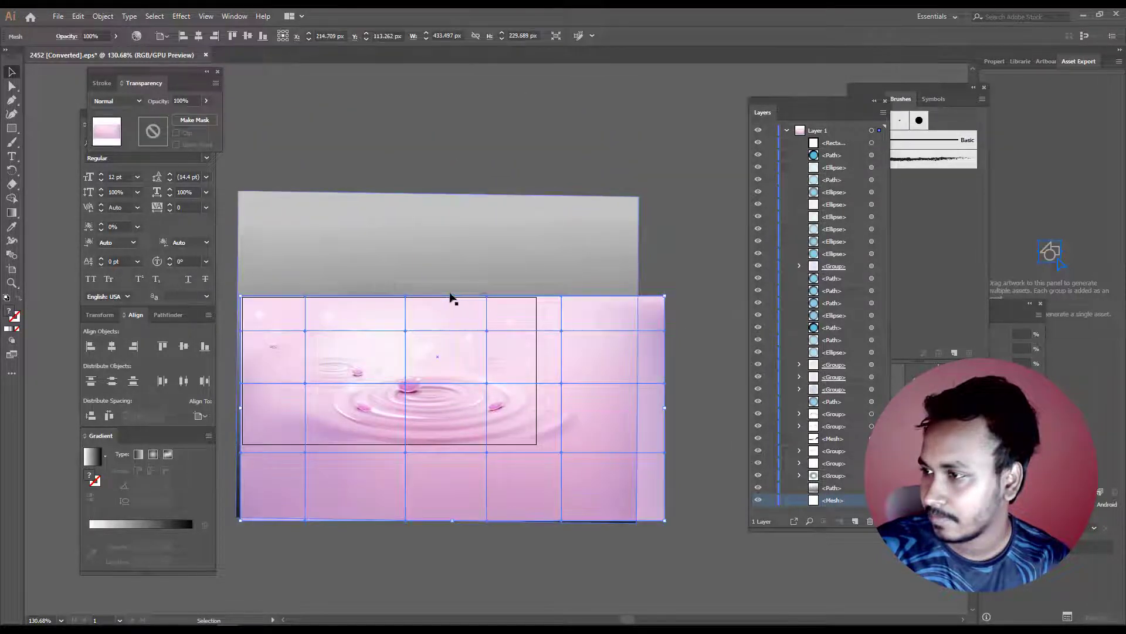
drag(453, 296, 453, 193)
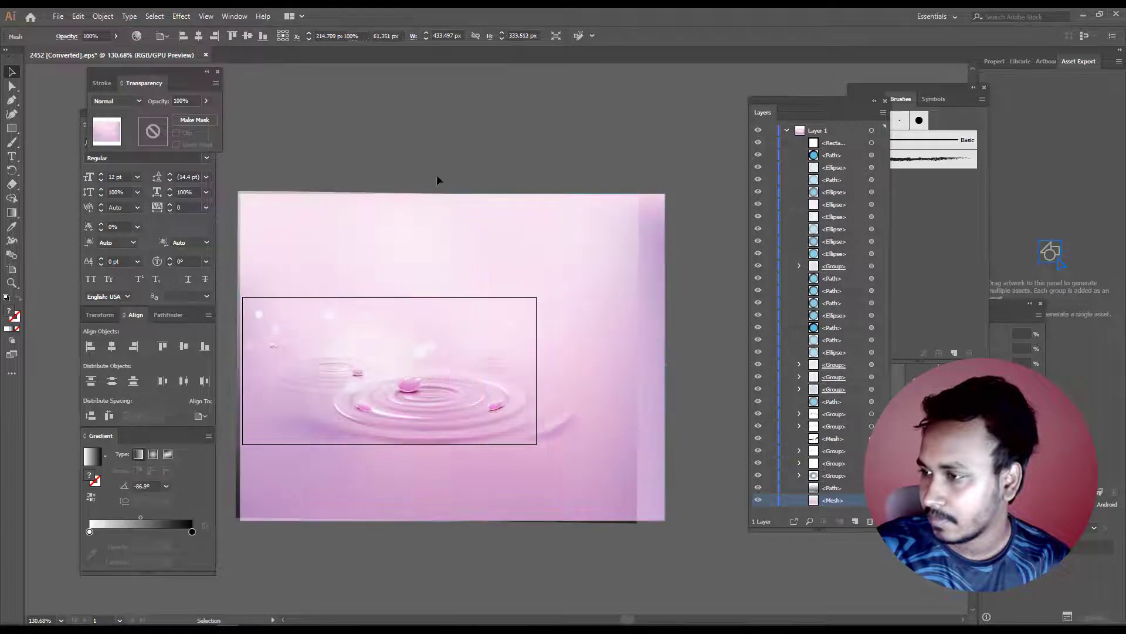
ctrl+space+click(490, 397)
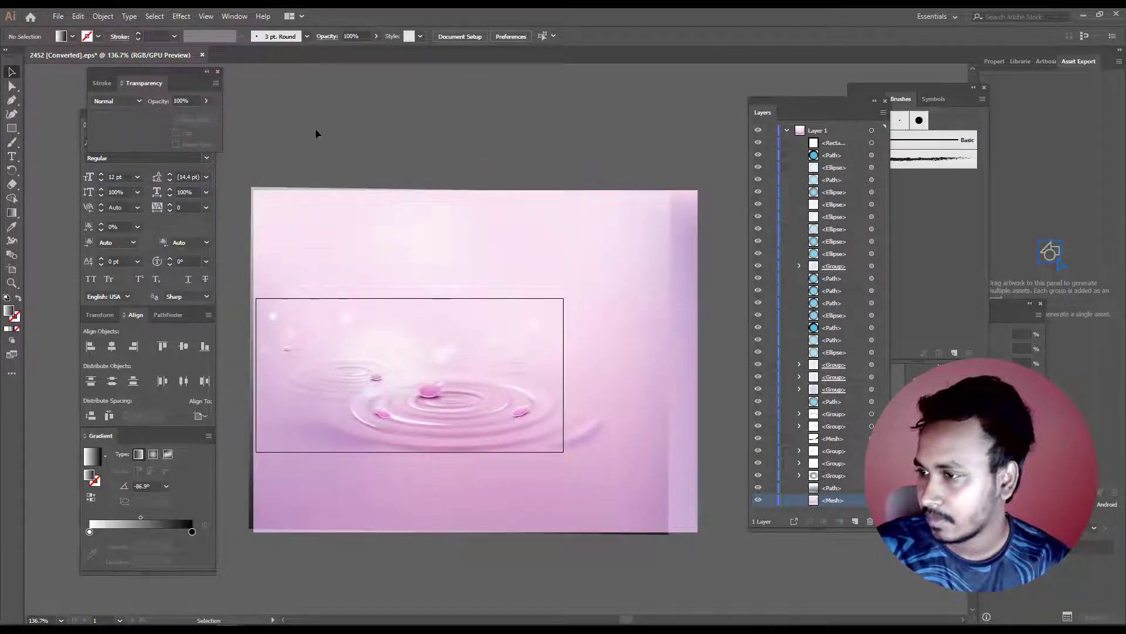
key(ctrl+a)
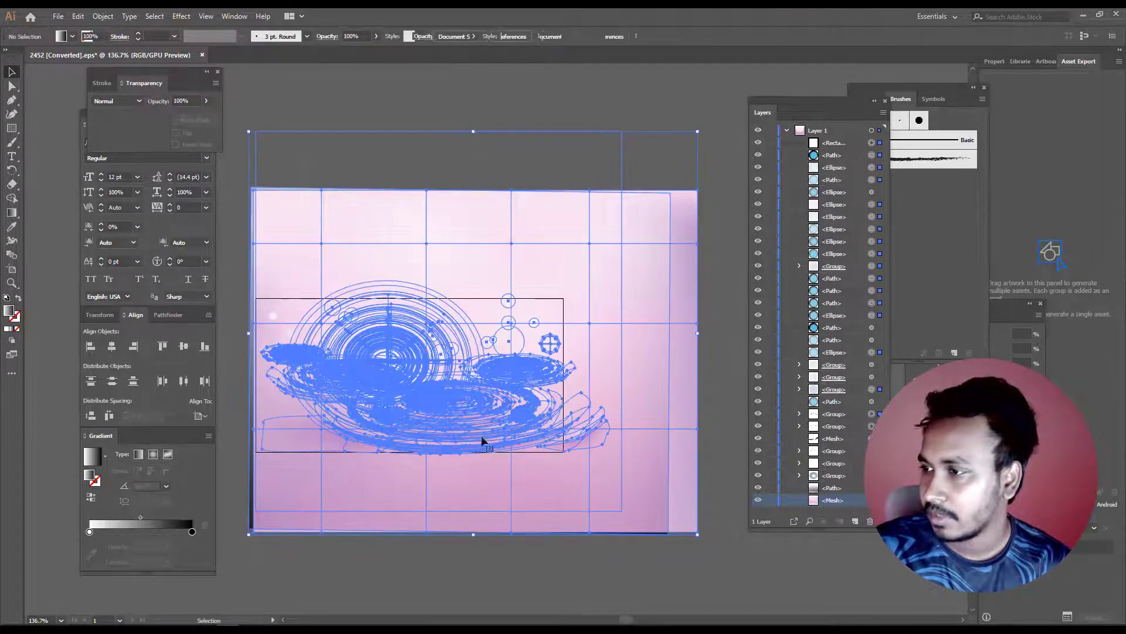
- Move all the pond artwork together, then bring the YouTube results window into view
drag(485, 440, 256, 568)
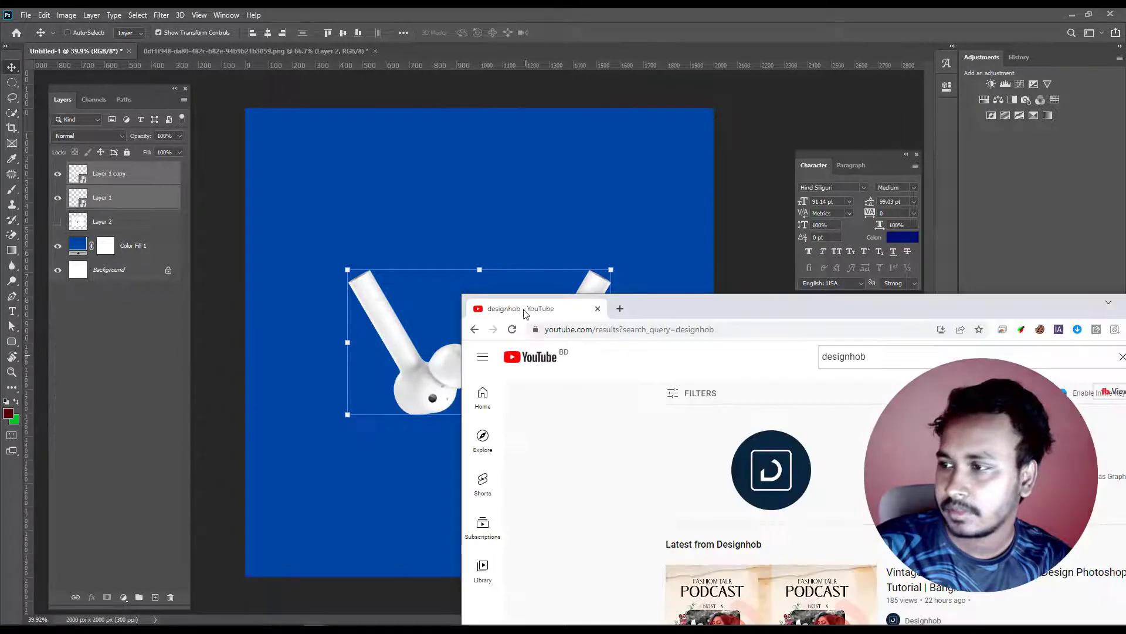
drag(527, 317, 280, 149)
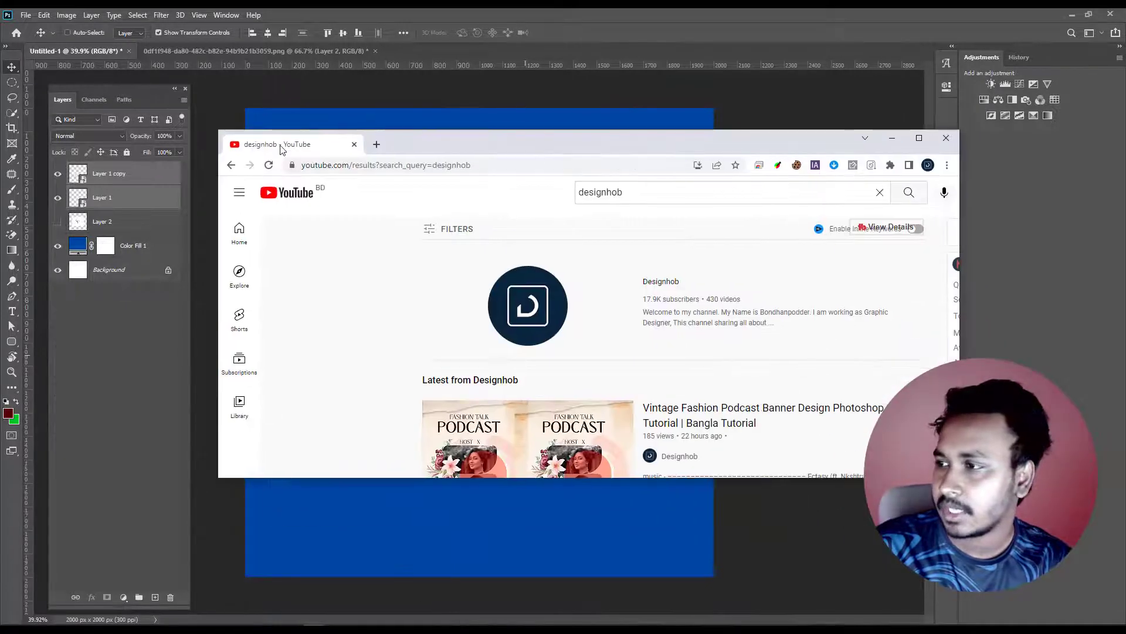
- Maximize the YouTube channel results window, review it, then close the browser
click(920, 140)
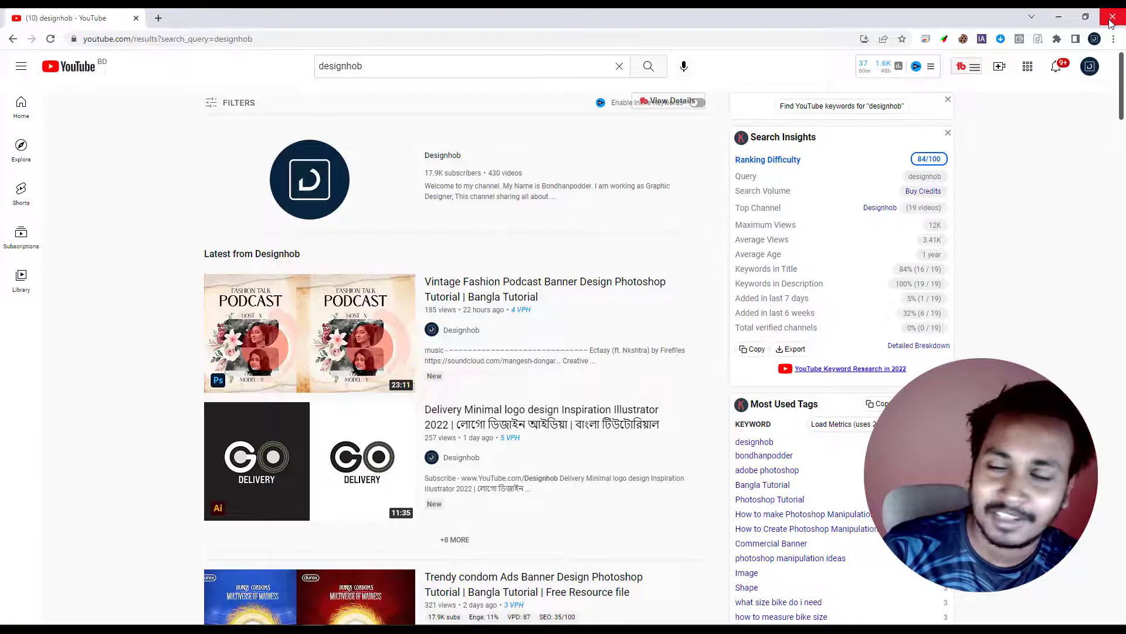
click(1110, 22)
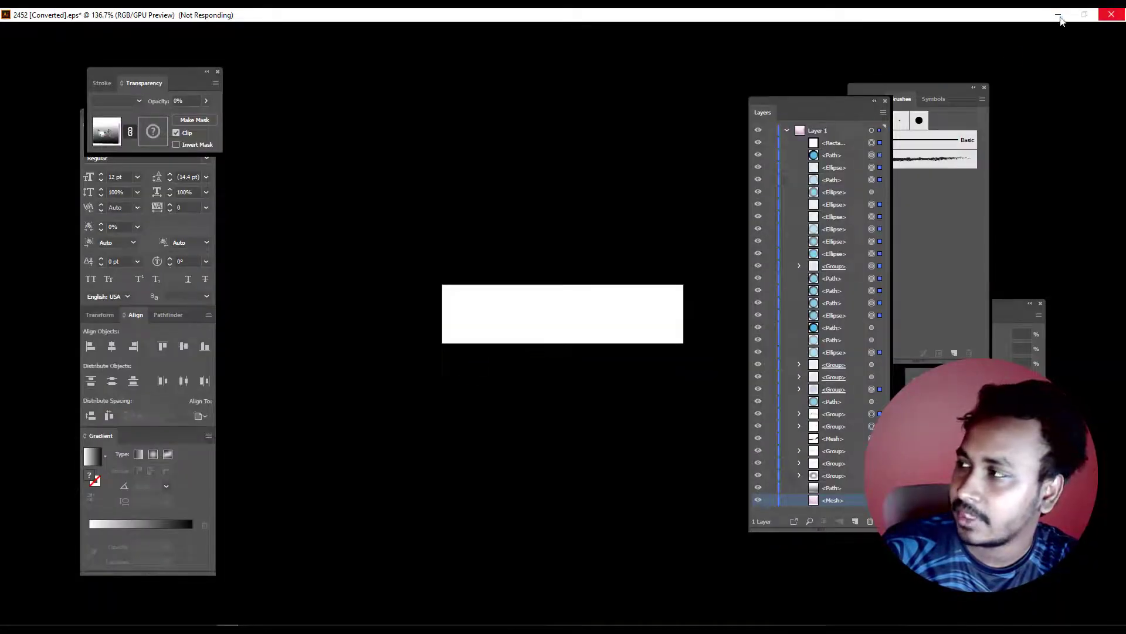
- Minimize the unresponsive Illustrator window and return to the pink ripple artwork
click(1061, 14)
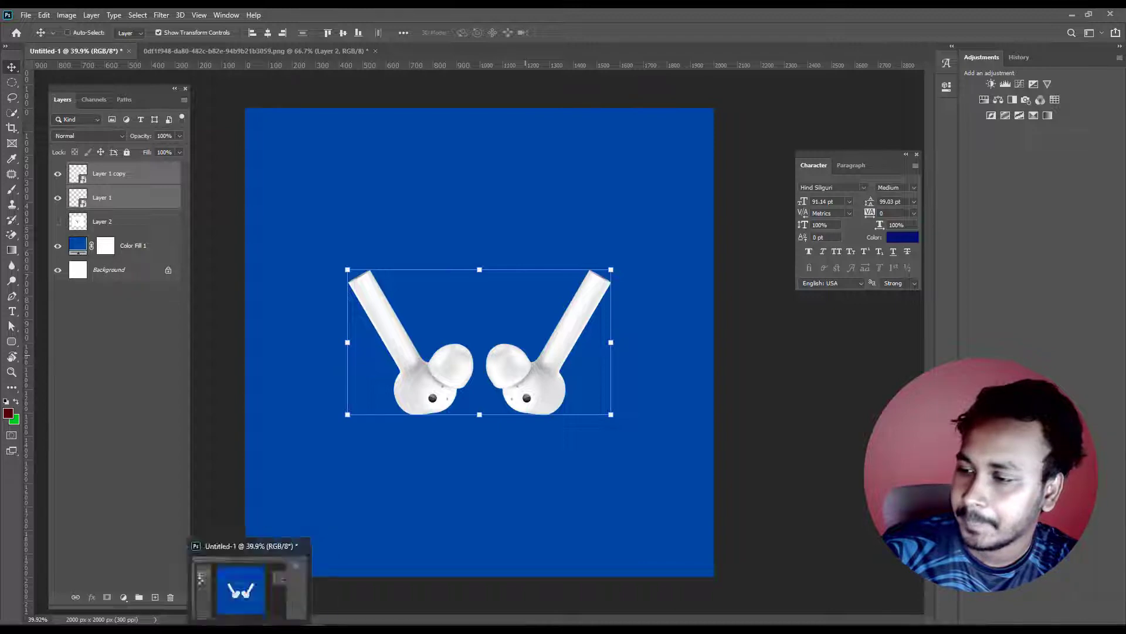
click(228, 578)
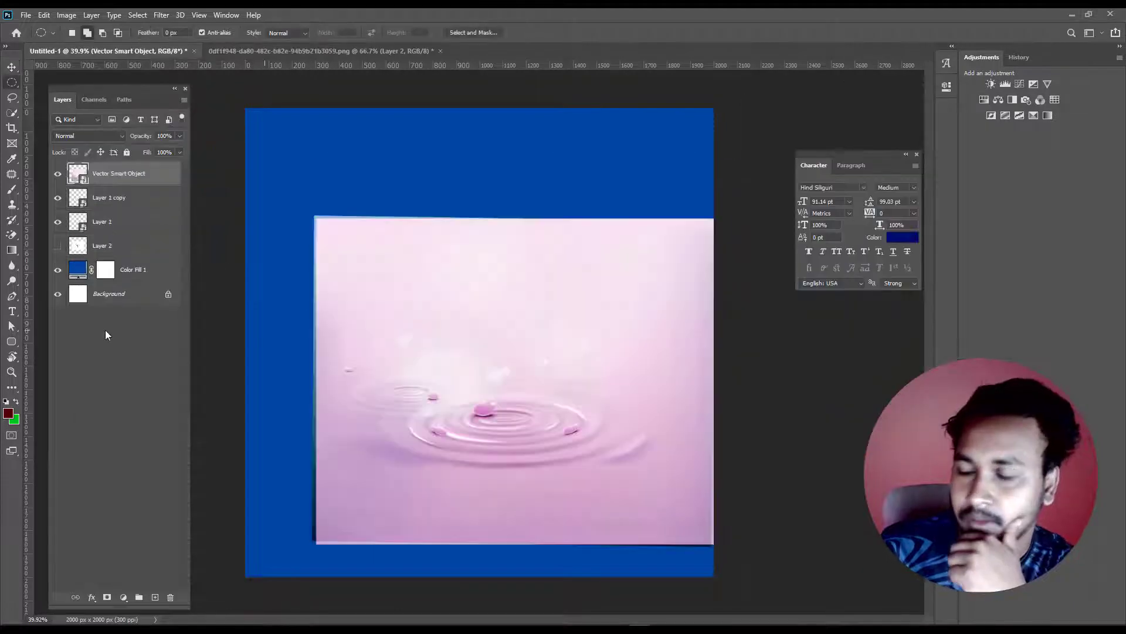
- Scale the ripple smart object to about 125% of its size
right_click(113, 180)
click(147, 235)
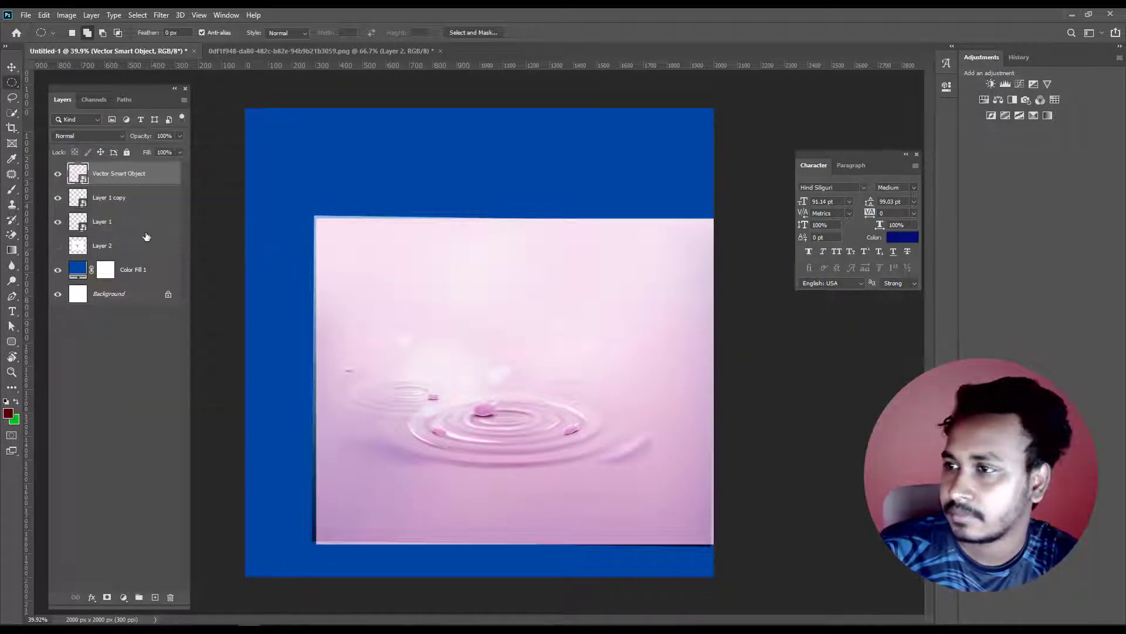
key(v)
key(ctrl+minus)
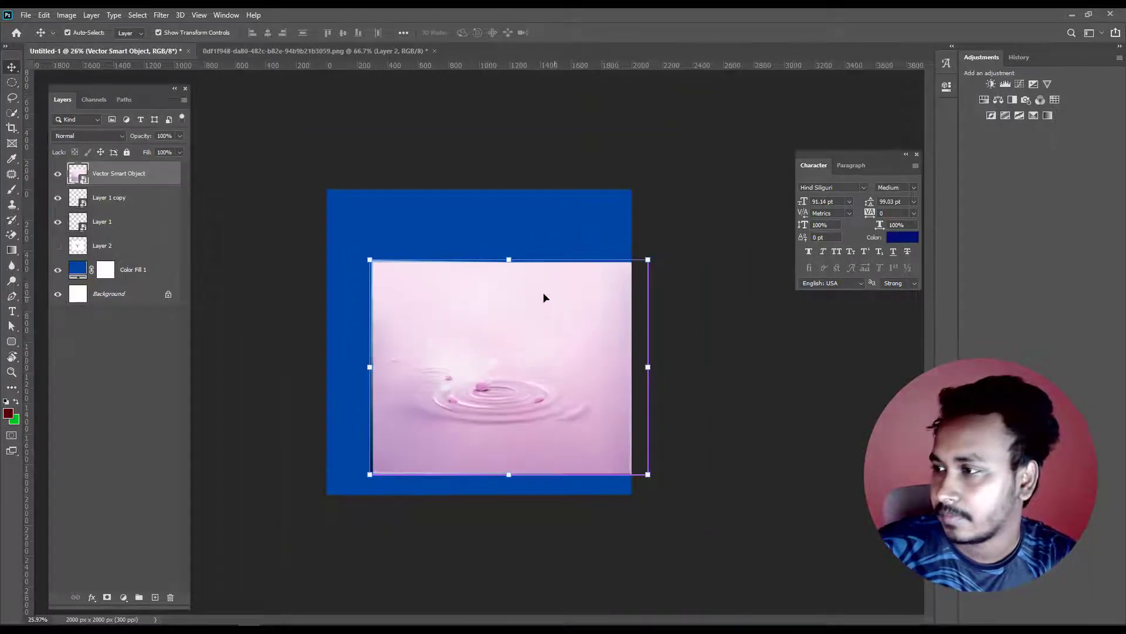
drag(508, 260, 509, 121)
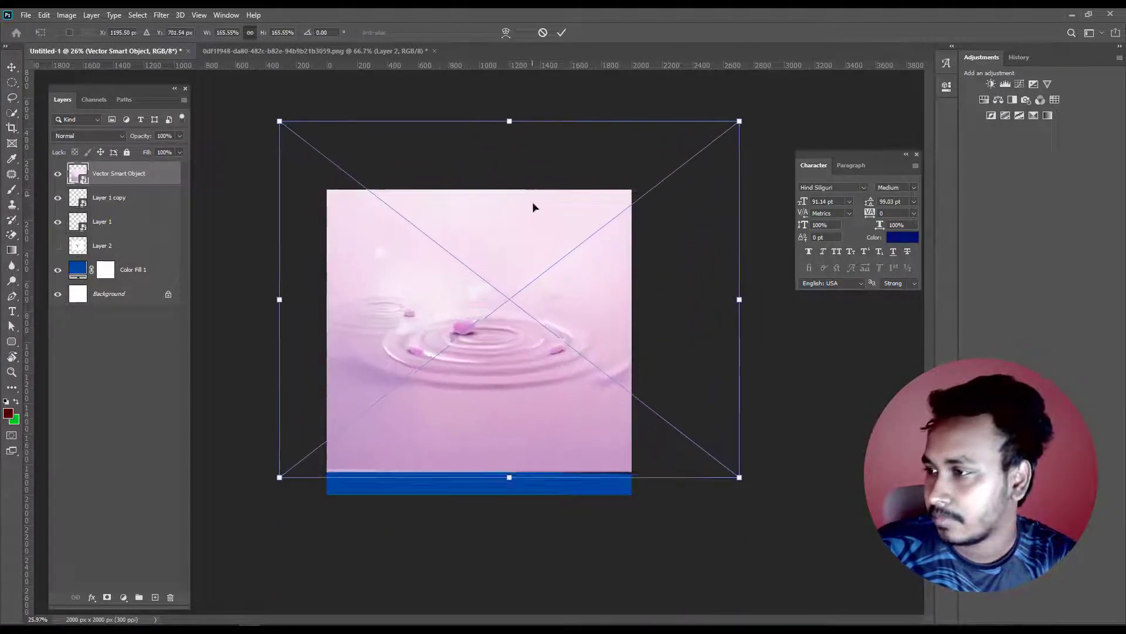
drag(534, 206, 535, 259)
drag(505, 192, 494, 249)
drag(510, 309, 515, 301)
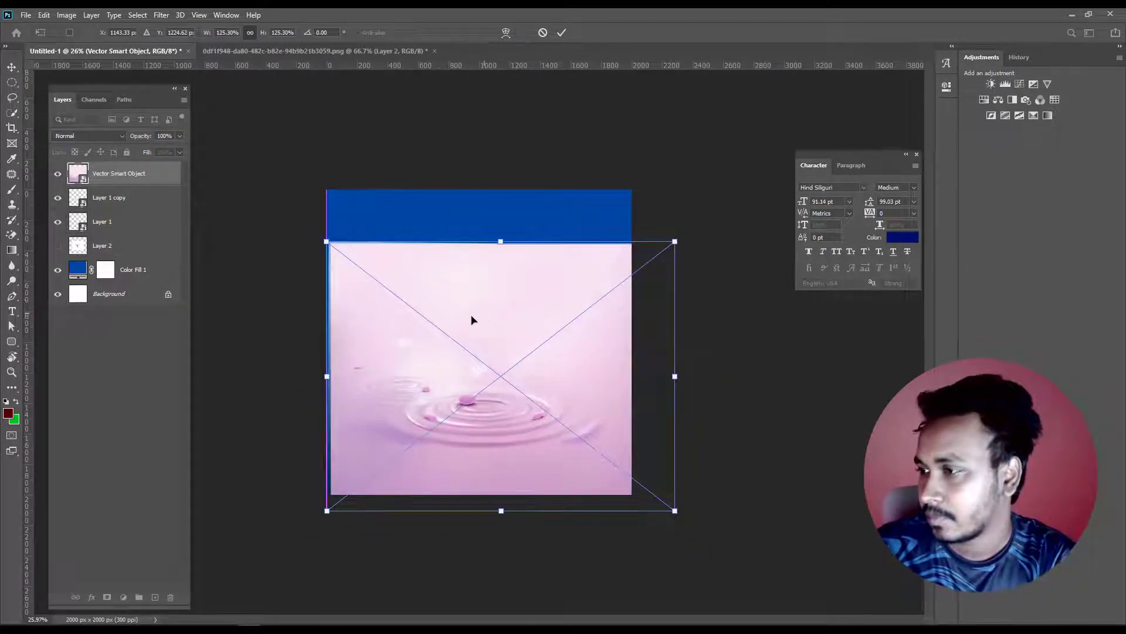
key(Return)
- Blend the ripple layer by Luminosity, move it below the earbuds, and nudge it down about 60 px
click(88, 136)
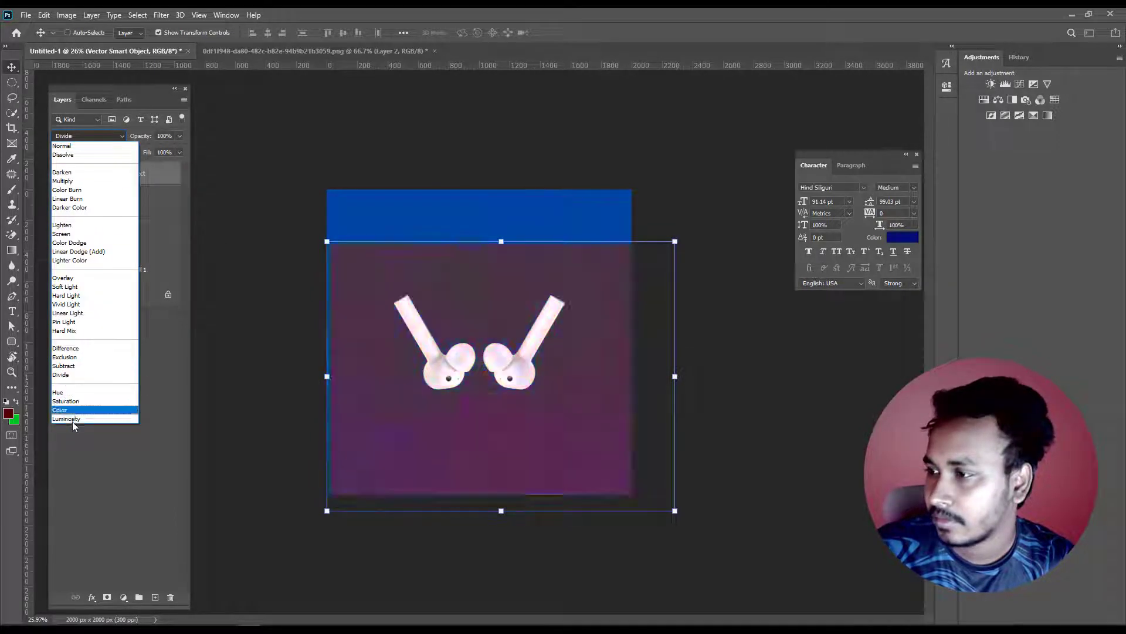
click(69, 420)
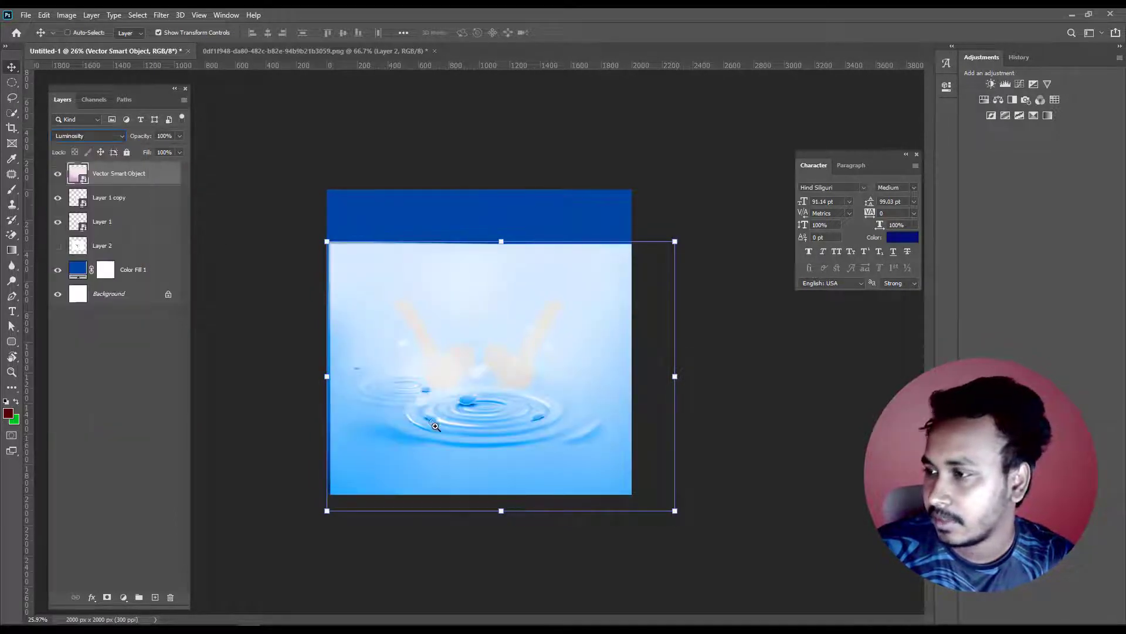
scroll(482, 343, up, 3)
drag(525, 495, 521, 465)
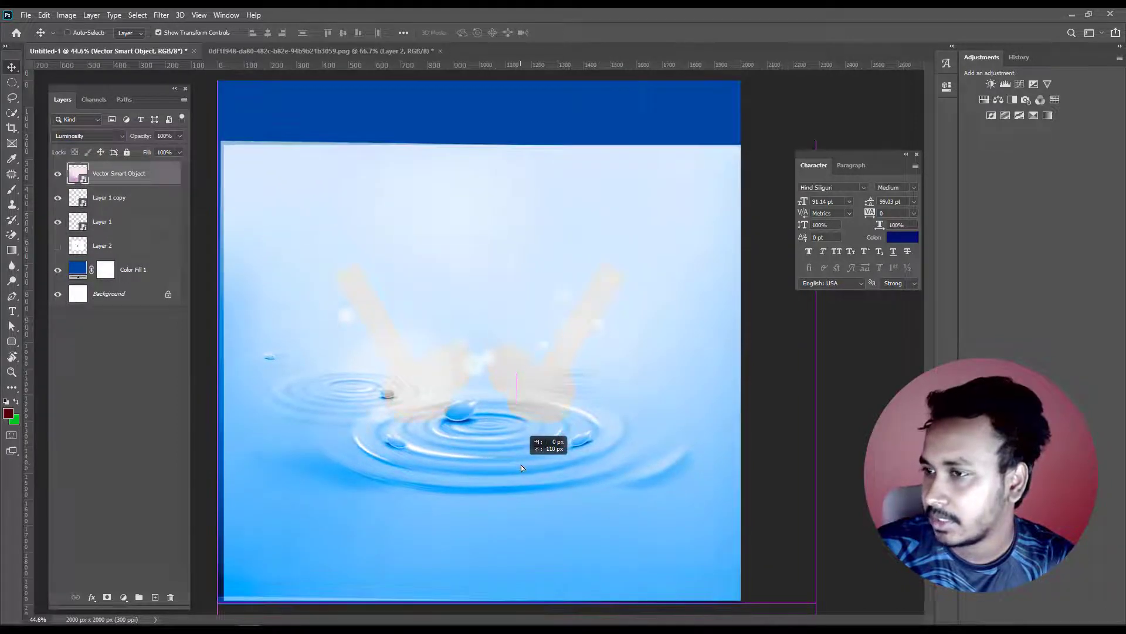
drag(121, 174, 134, 233)
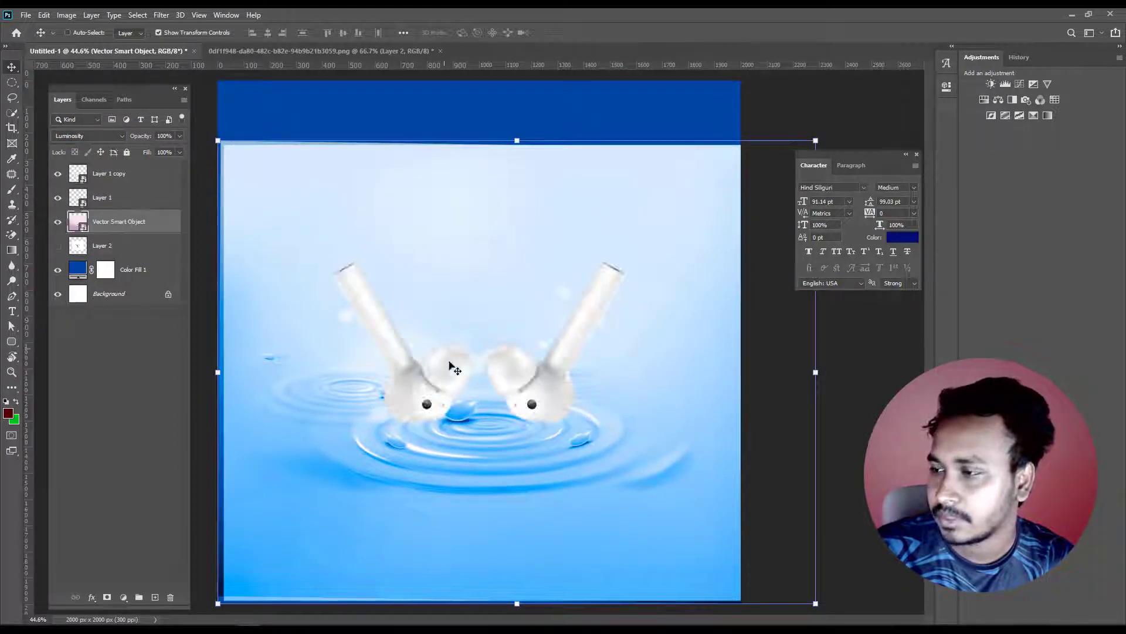
drag(538, 511, 540, 547)
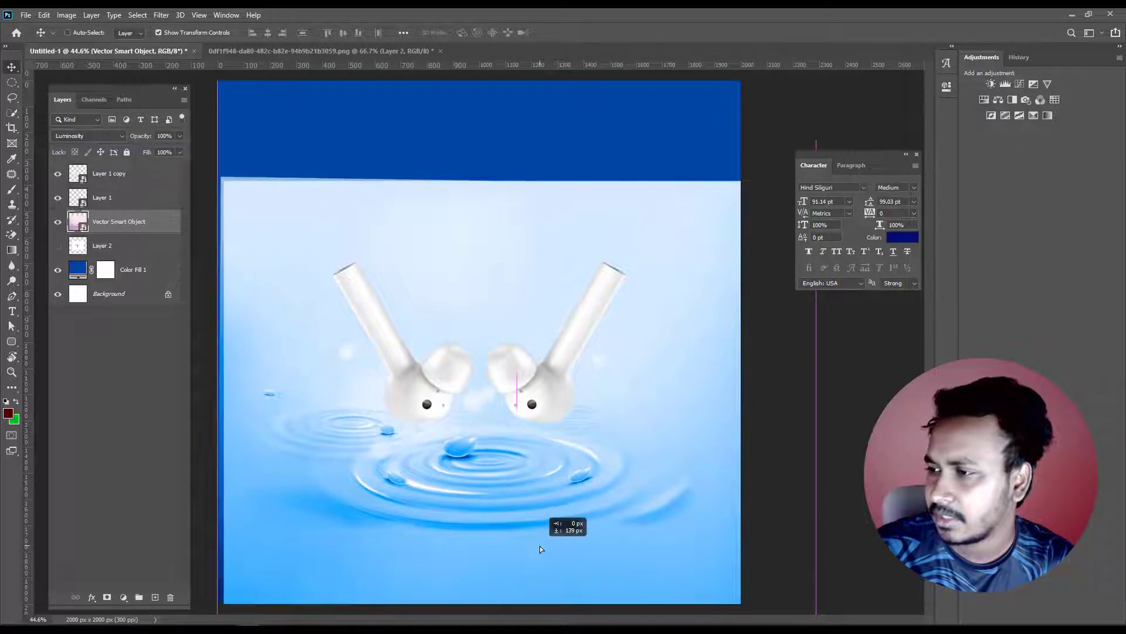
drag(421, 420, 376, 391)
click(18, 81)
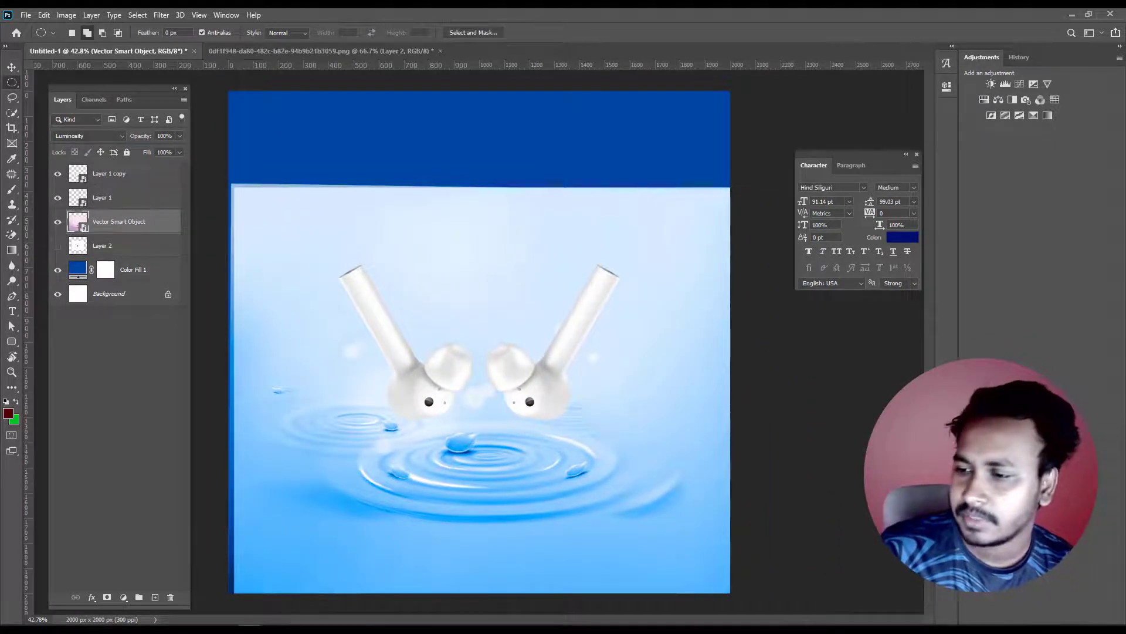
- Bring the starry mountain-lake photo from the downloads folder over to Photoshop
click(188, 580)
click(518, 95)
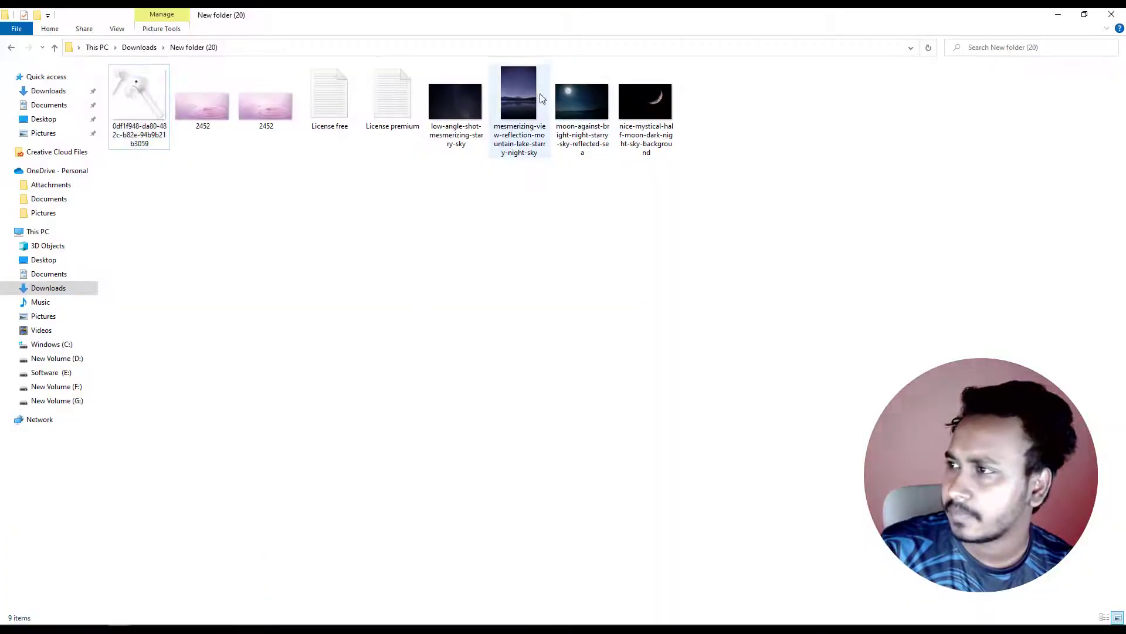
click(252, 610)
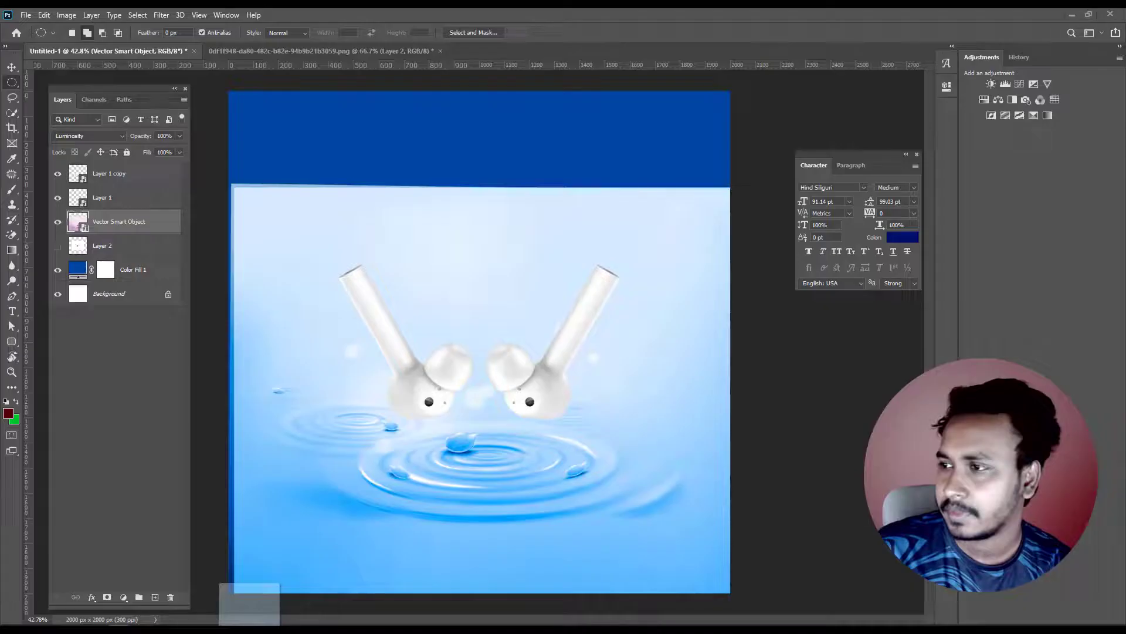
- Place the night lake photo as a layer and hide it temporarily
drag(395, 420, 394, 420)
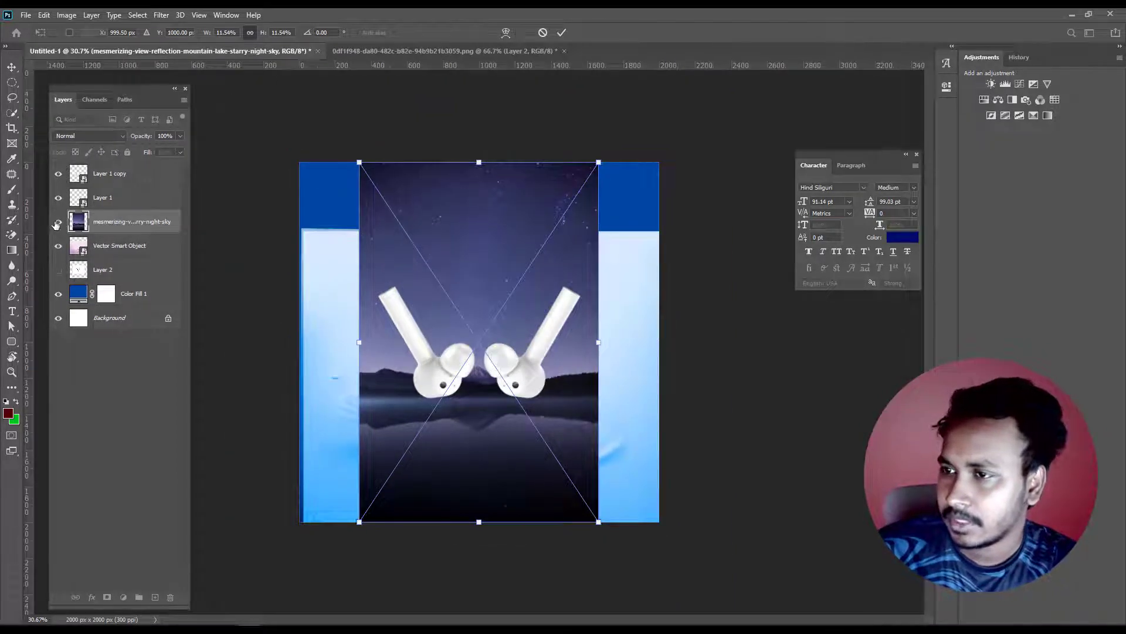
key(Return)
click(58, 222)
- Widen the ripple layer slightly to the left and move it up about 28 px
click(98, 244)
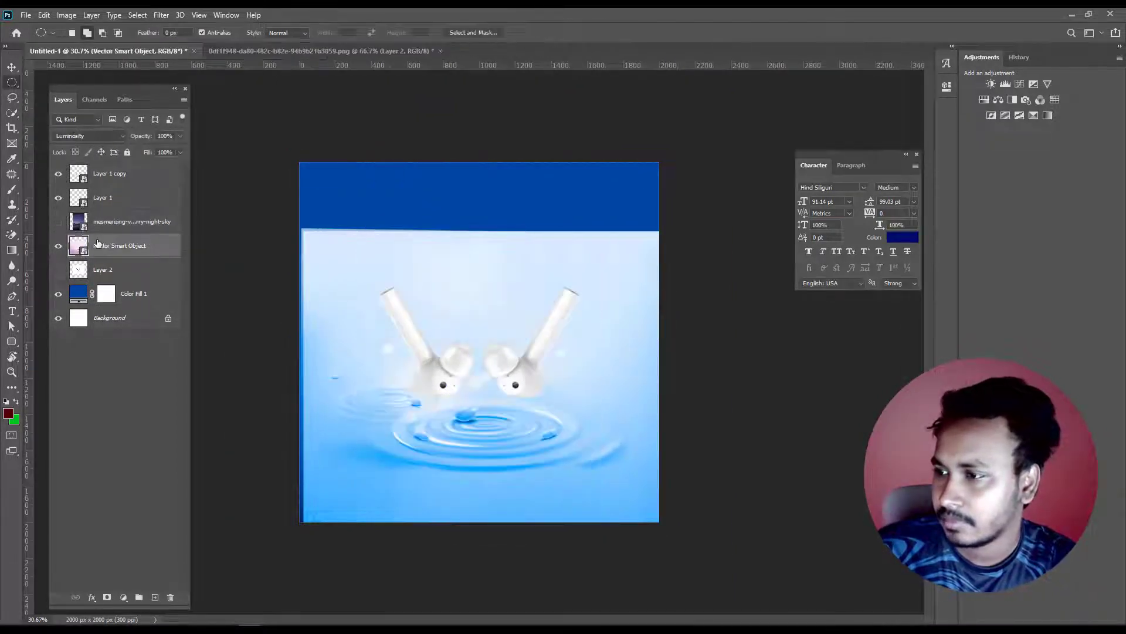
key(ctrl+t)
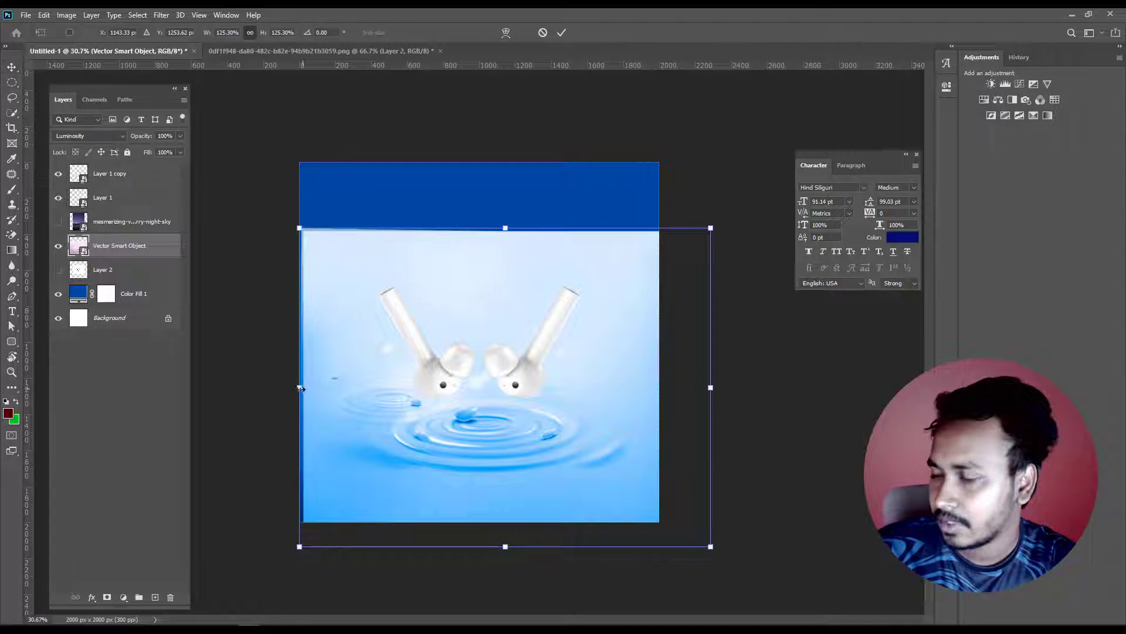
drag(299, 388, 288, 387)
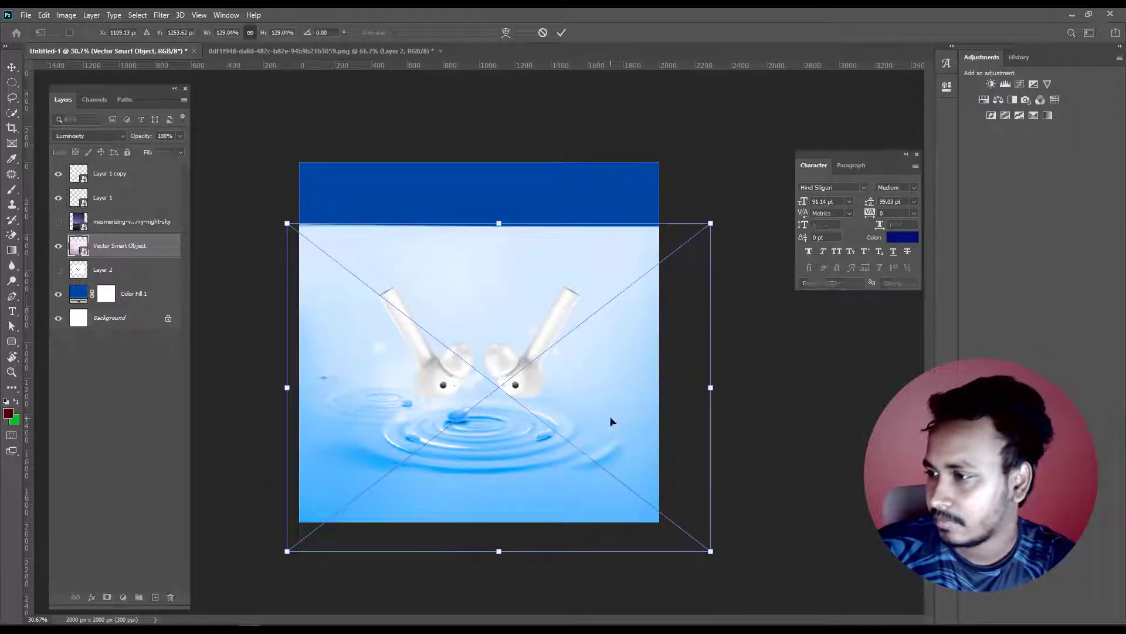
key(Return)
drag(597, 407, 597, 394)
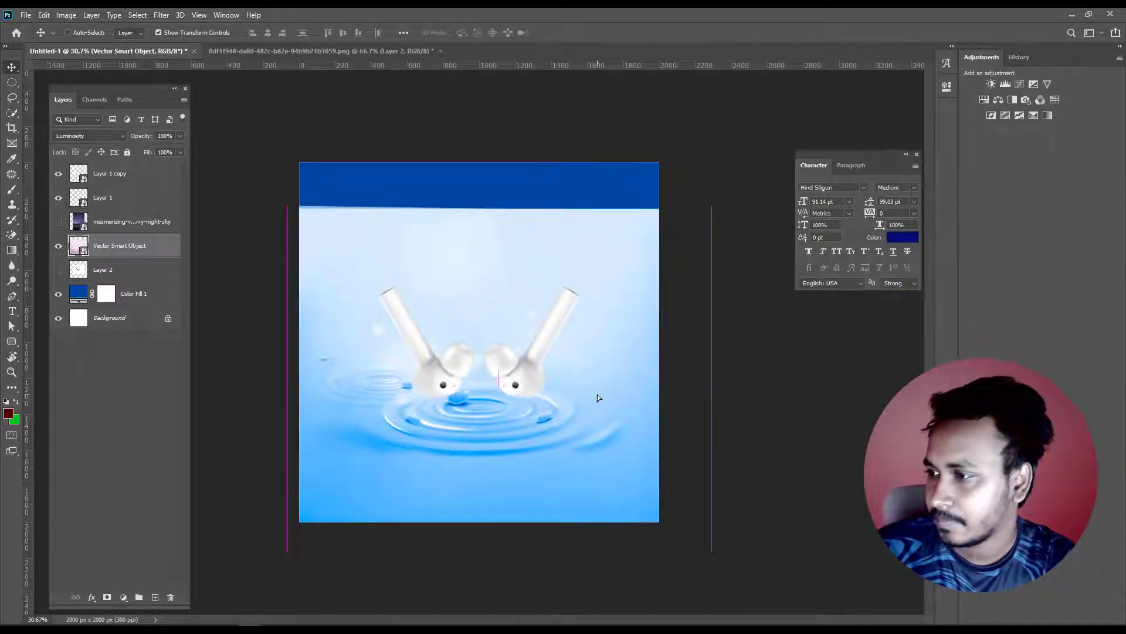
- Stretch the night-sky photo to cover the canvas width and move it higher
click(94, 227)
drag(356, 342, 299, 342)
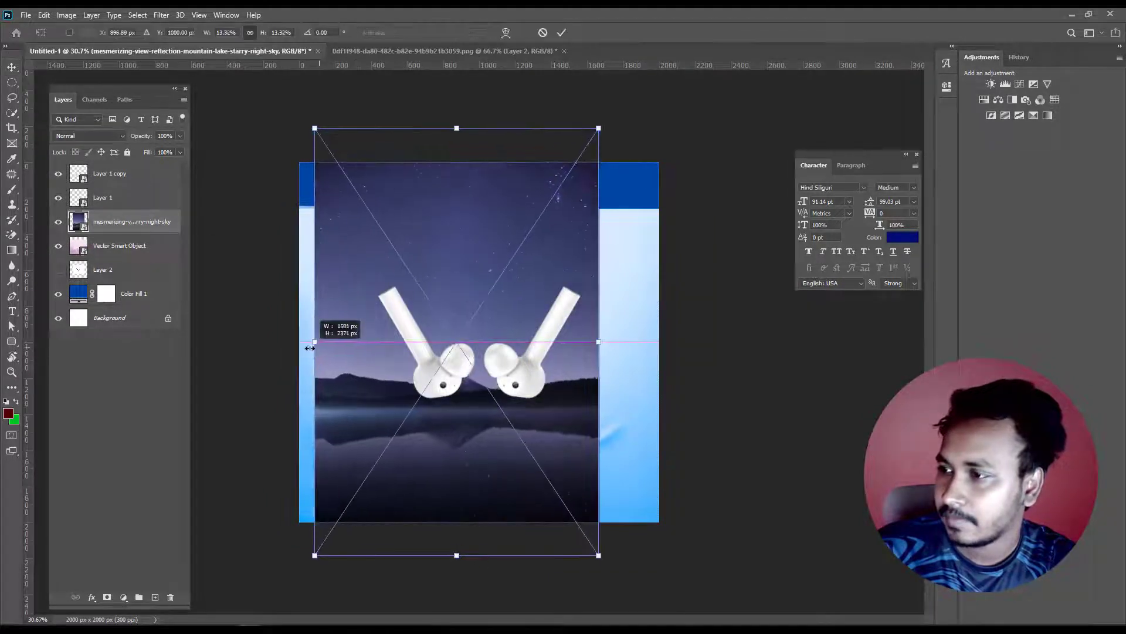
drag(601, 343, 657, 358)
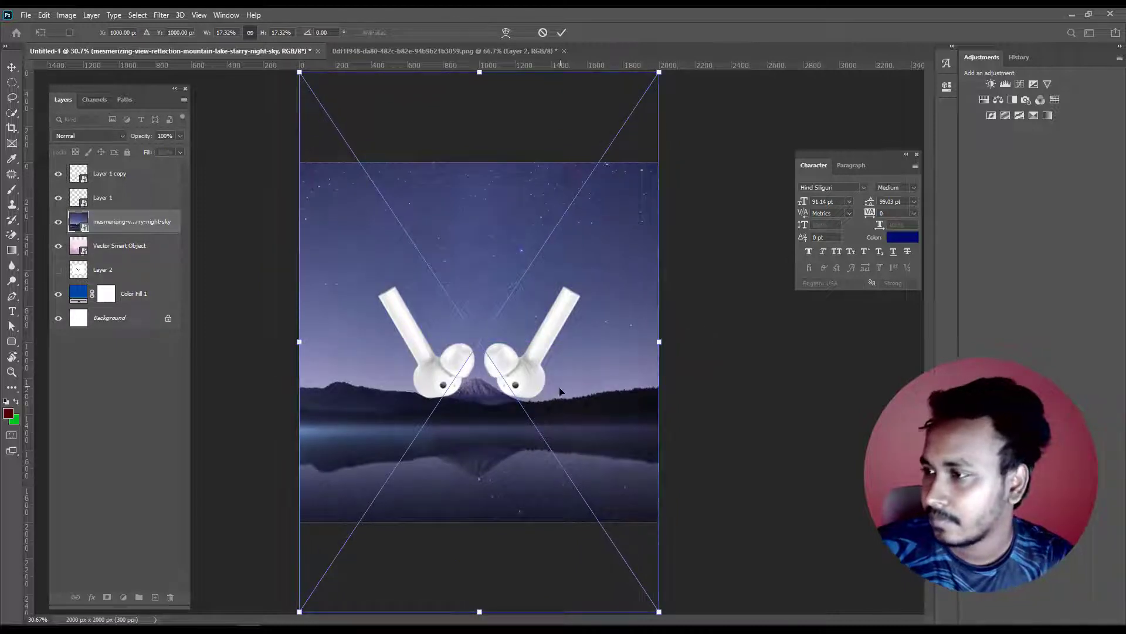
scroll(550, 396, down, 1)
drag(522, 445, 523, 410)
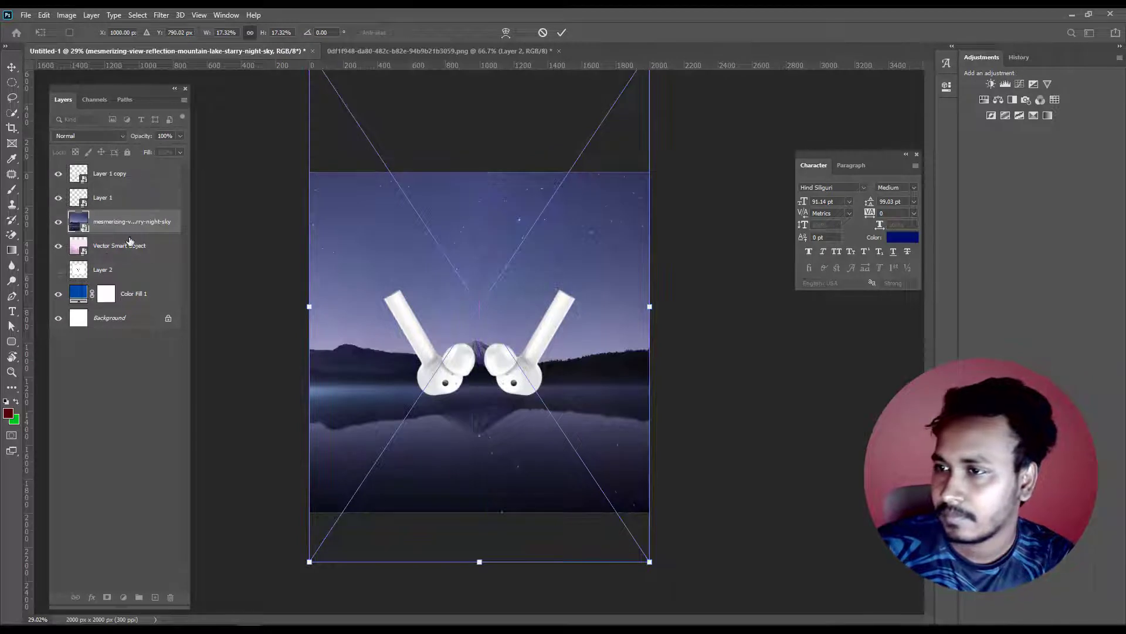
key(Return)
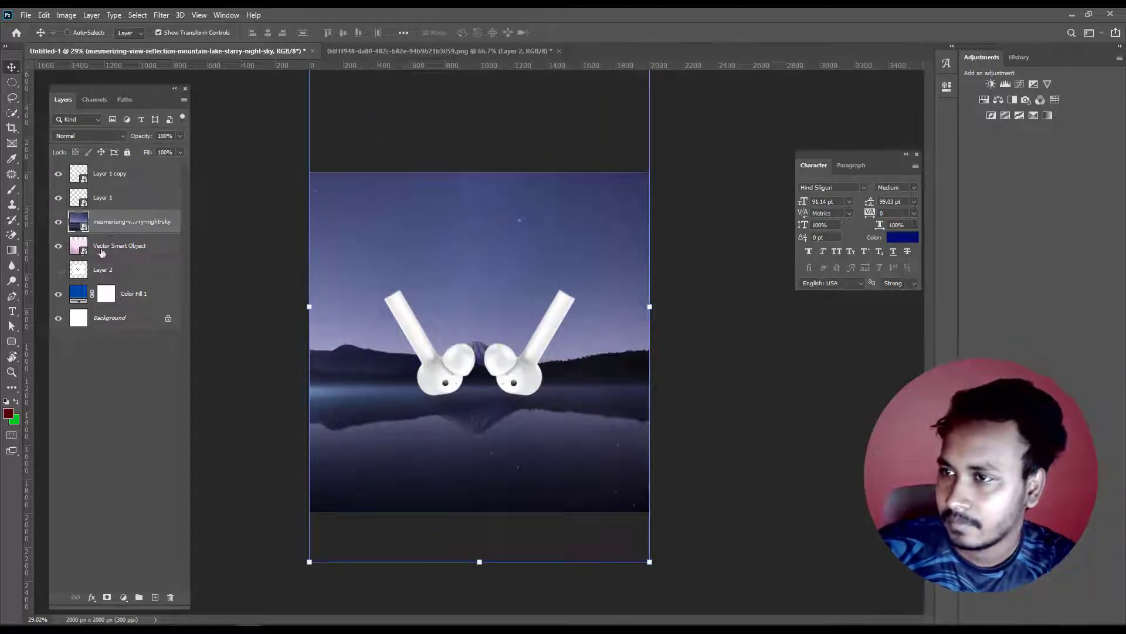
- Move the night-sky layer below Vector Smart Object and blend it by Luminosity
drag(118, 230, 118, 257)
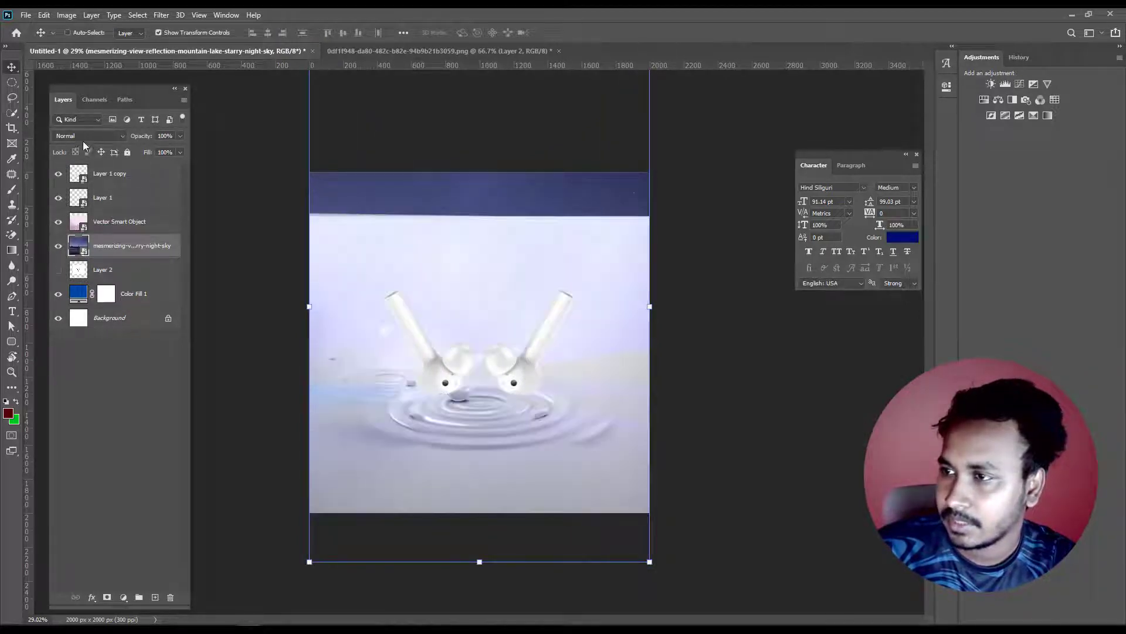
click(83, 137)
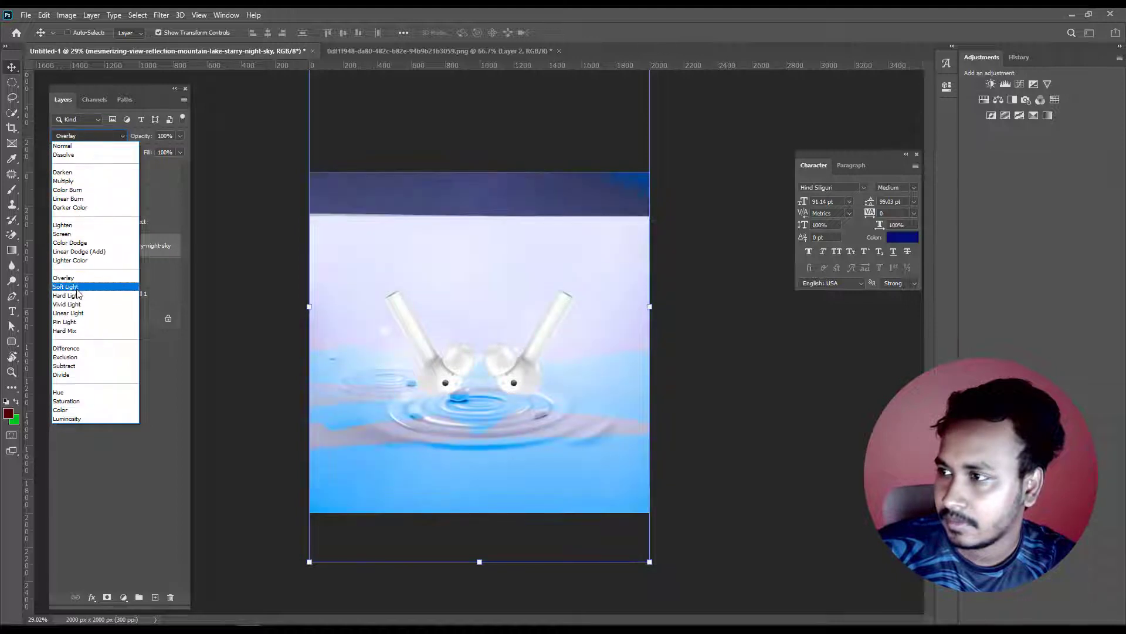
click(67, 418)
- Add a layer mask to Vector Smart Object, then try and undo a gradient fade
key(alt+bracketright)
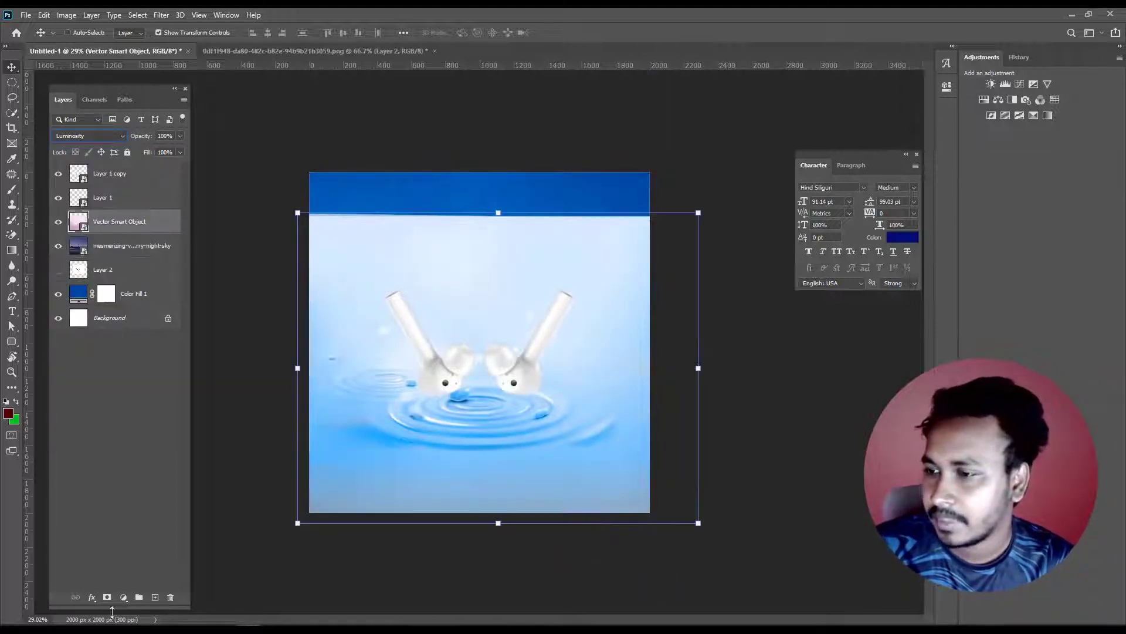
click(106, 597)
click(11, 249)
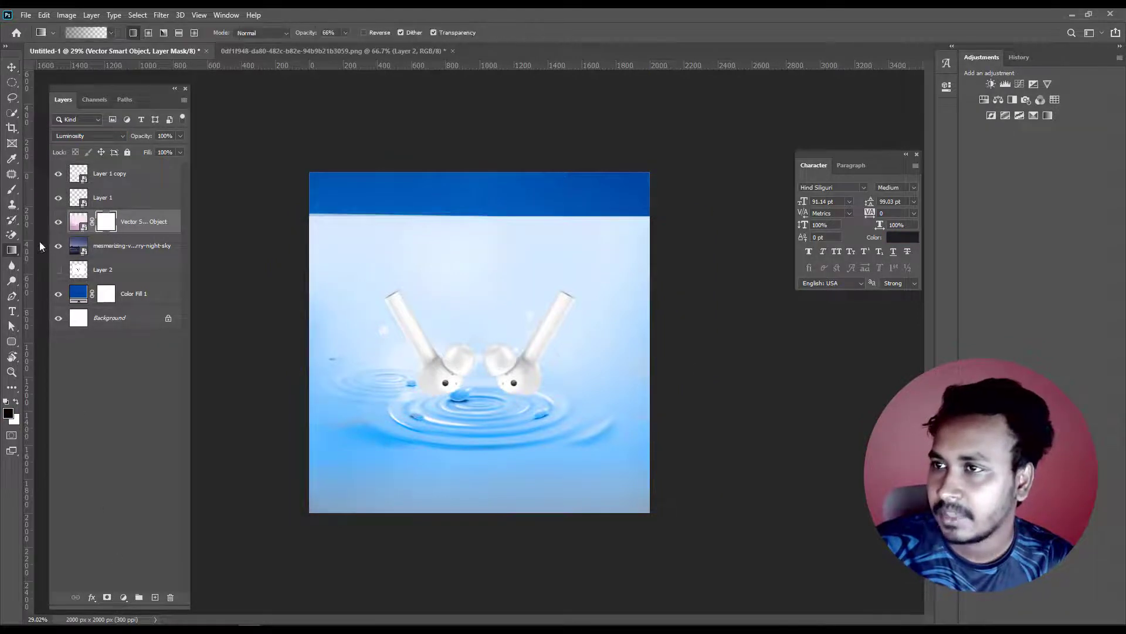
click(348, 33)
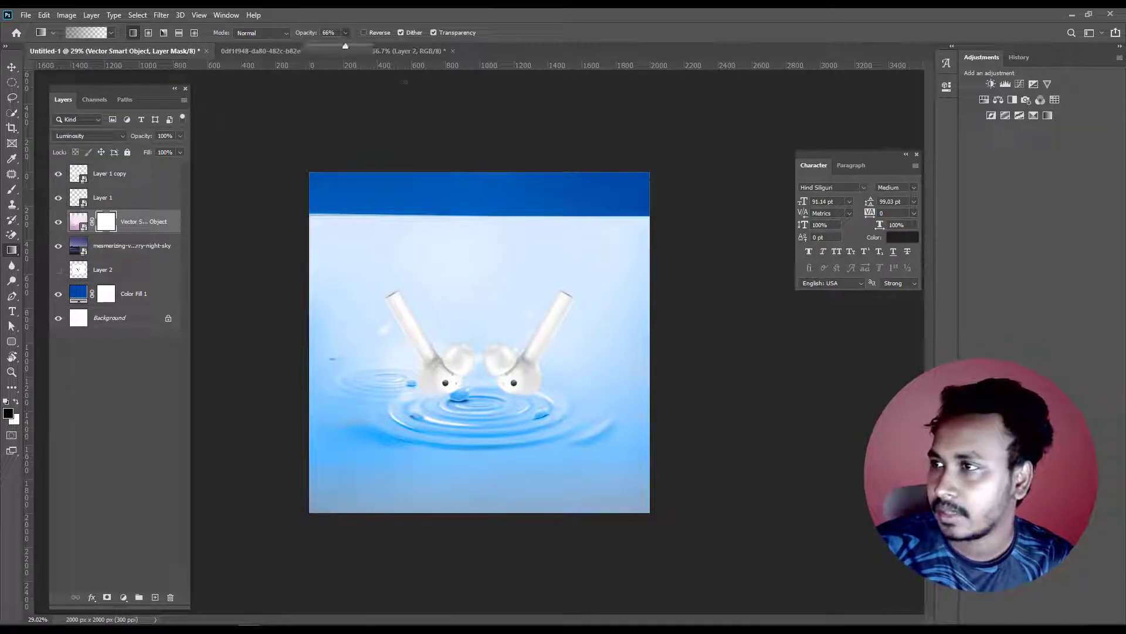
drag(420, 171, 430, 385)
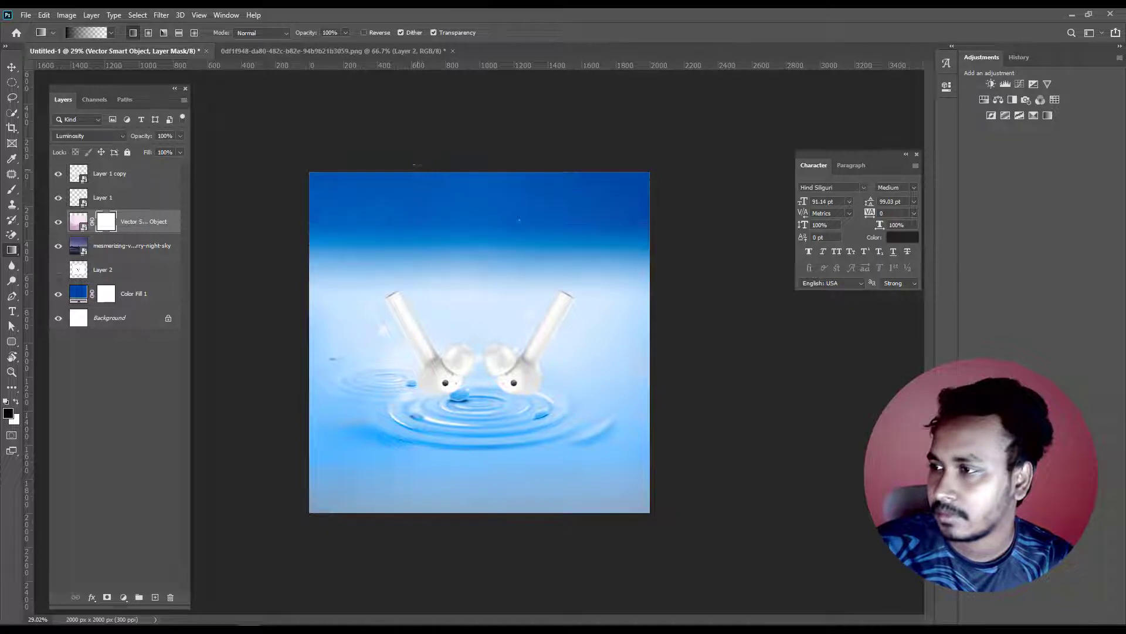
key(ctrl+z)
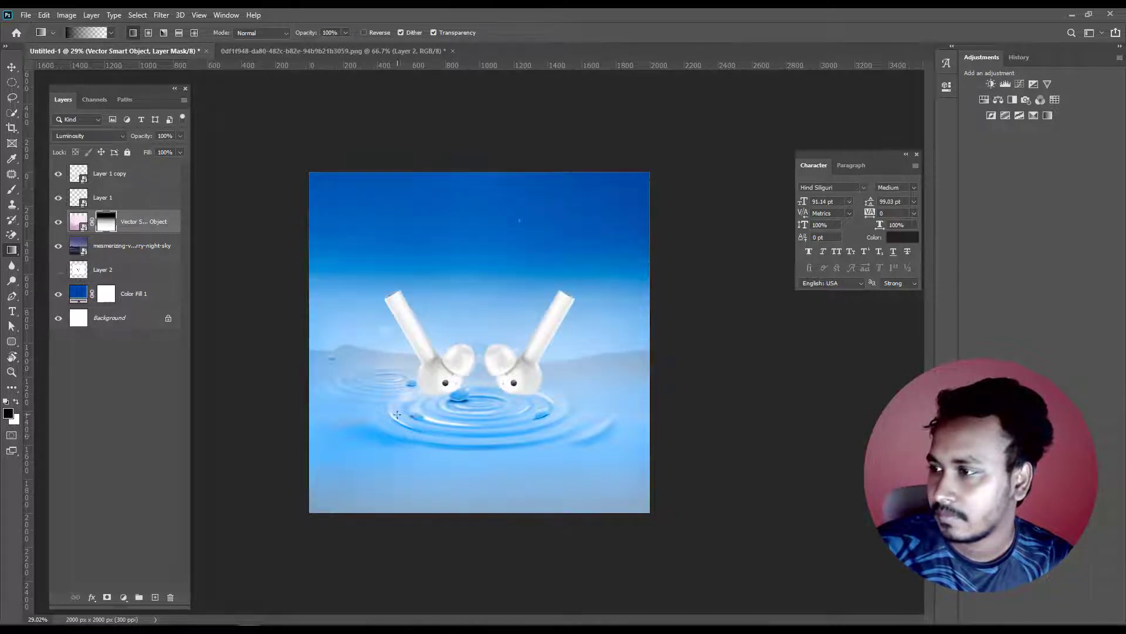
key(ctrl+z)
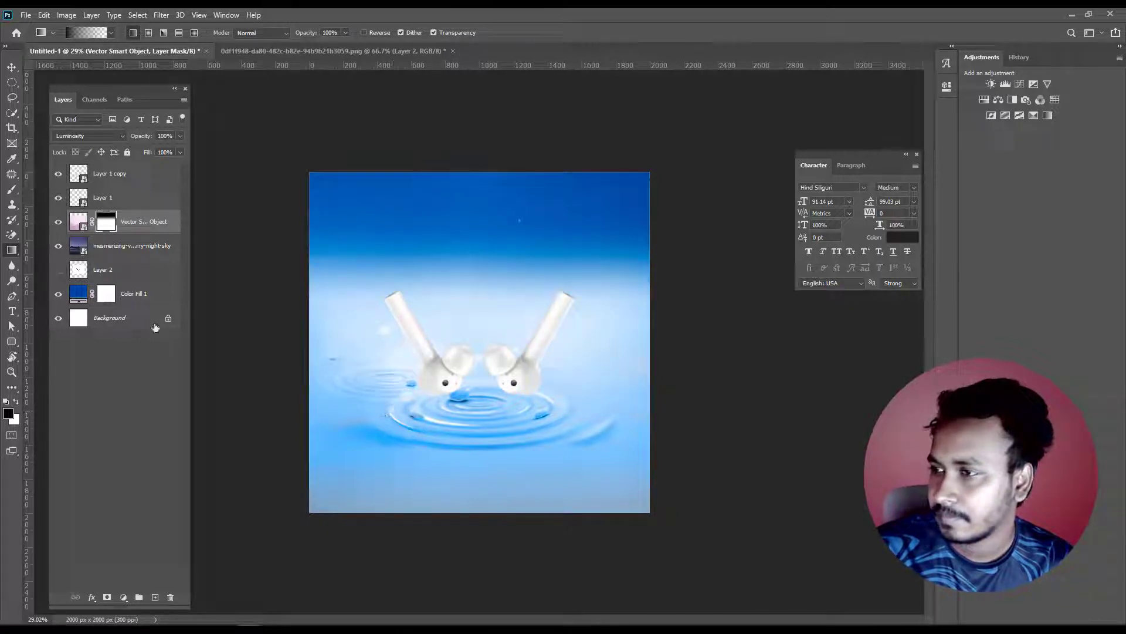
- Keep the night-sky layer in Luminosity, raise it slightly, and set ripple opacity to 70%
click(113, 246)
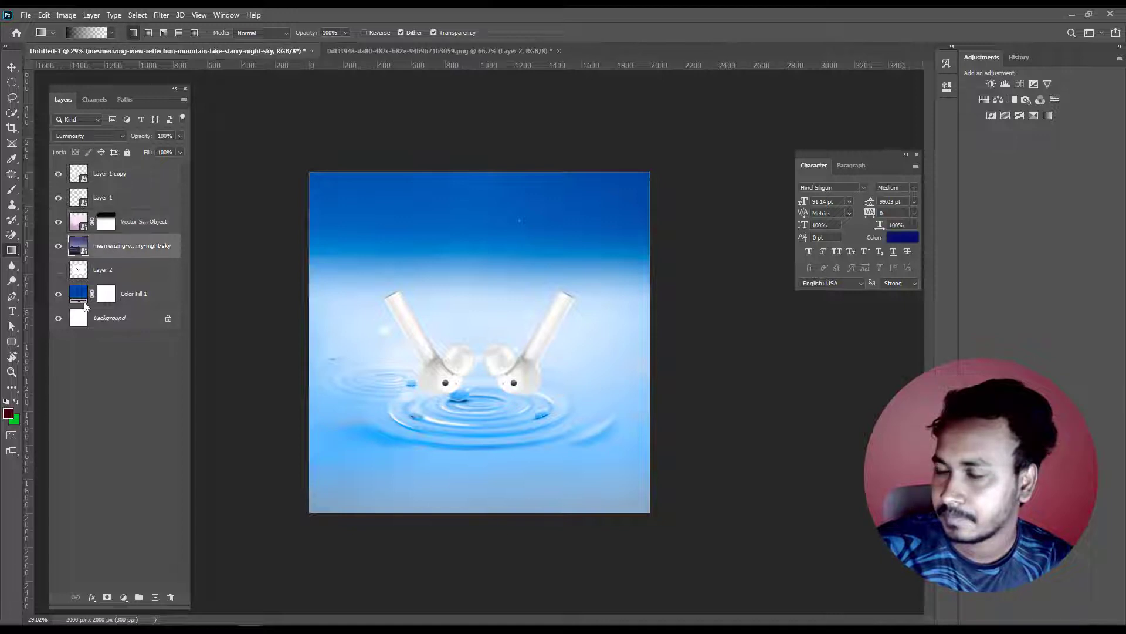
click(83, 136)
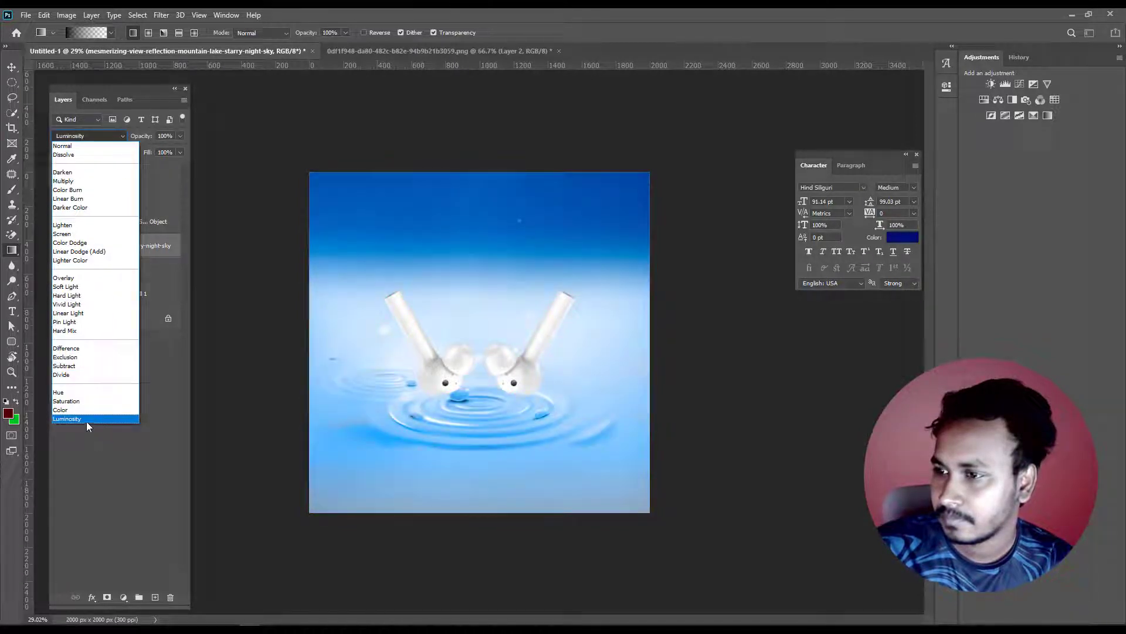
click(86, 419)
click(145, 227)
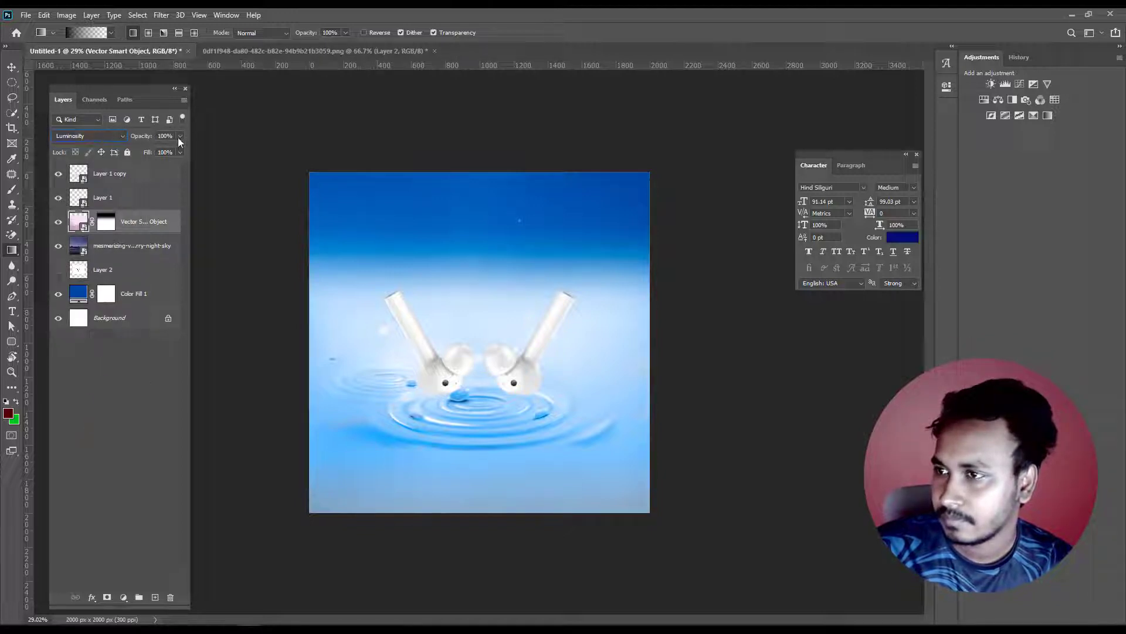
drag(167, 150, 152, 149)
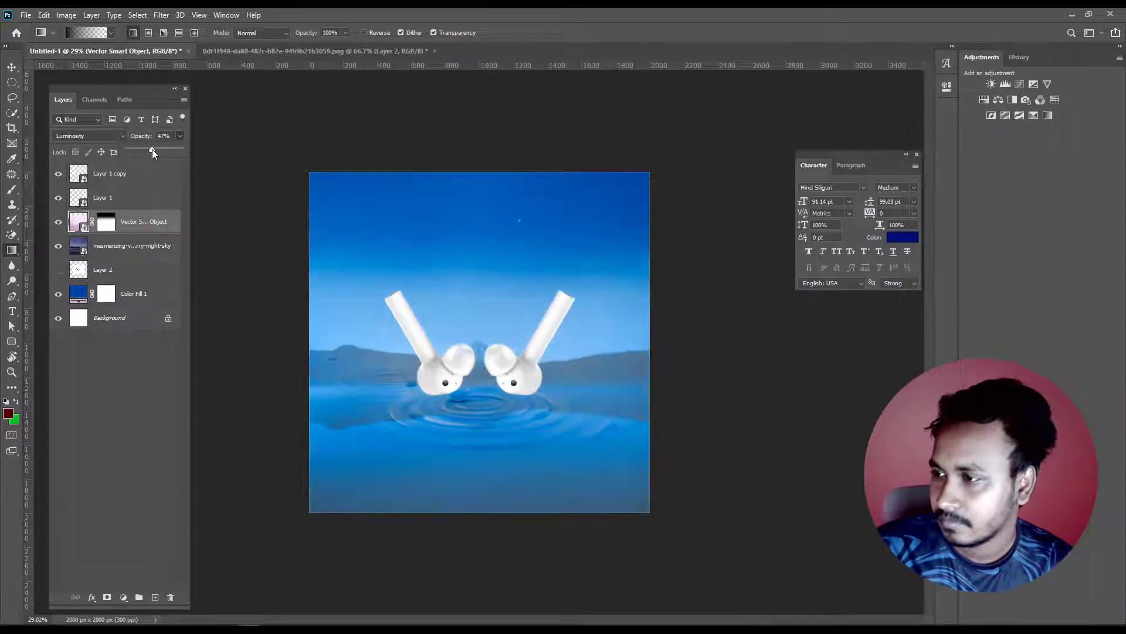
scroll(479, 342, up, 1)
scroll(479, 342, down, 2)
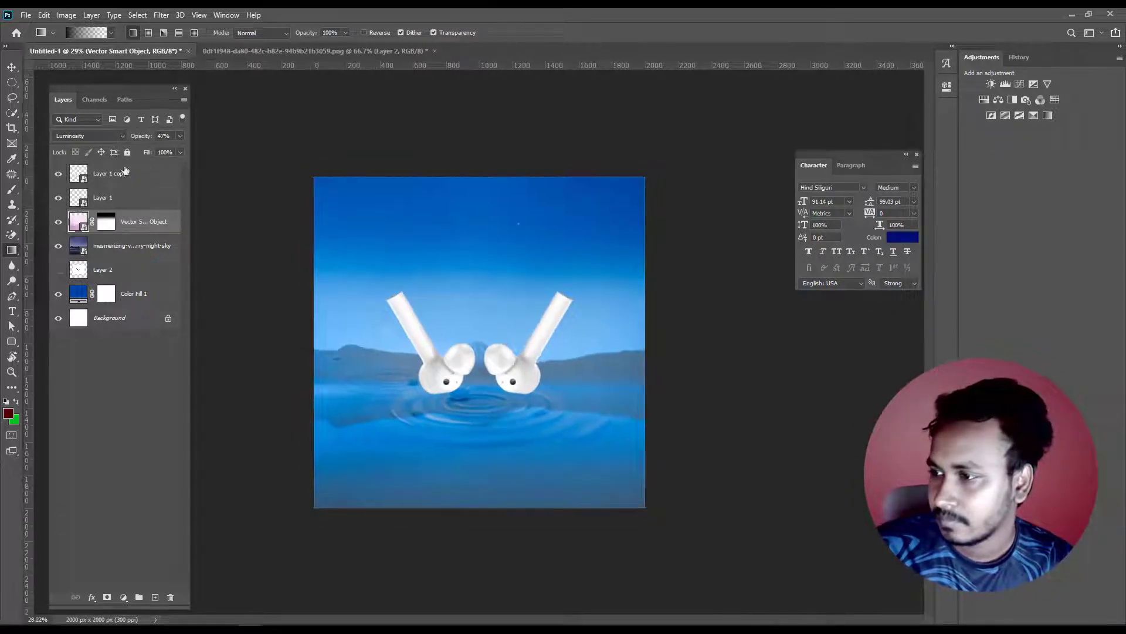
click(12, 67)
click(132, 245)
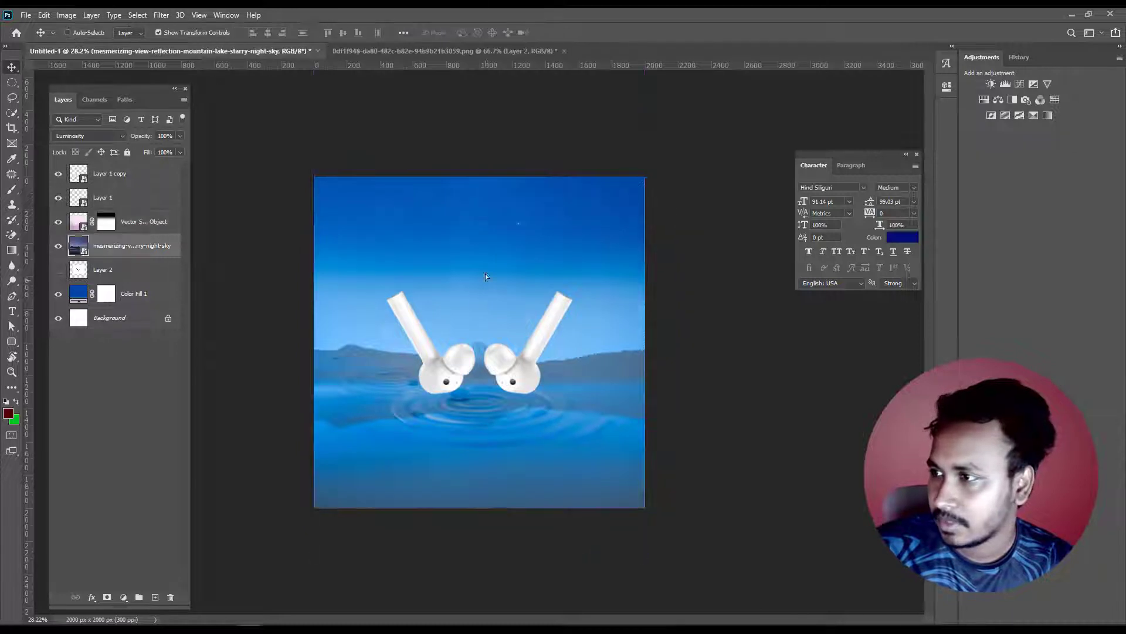
mouse_move(485, 273)
mouse_down()
mouse_move(480, 245)
mouse_move(485, 269)
mouse_up()
click(159, 225)
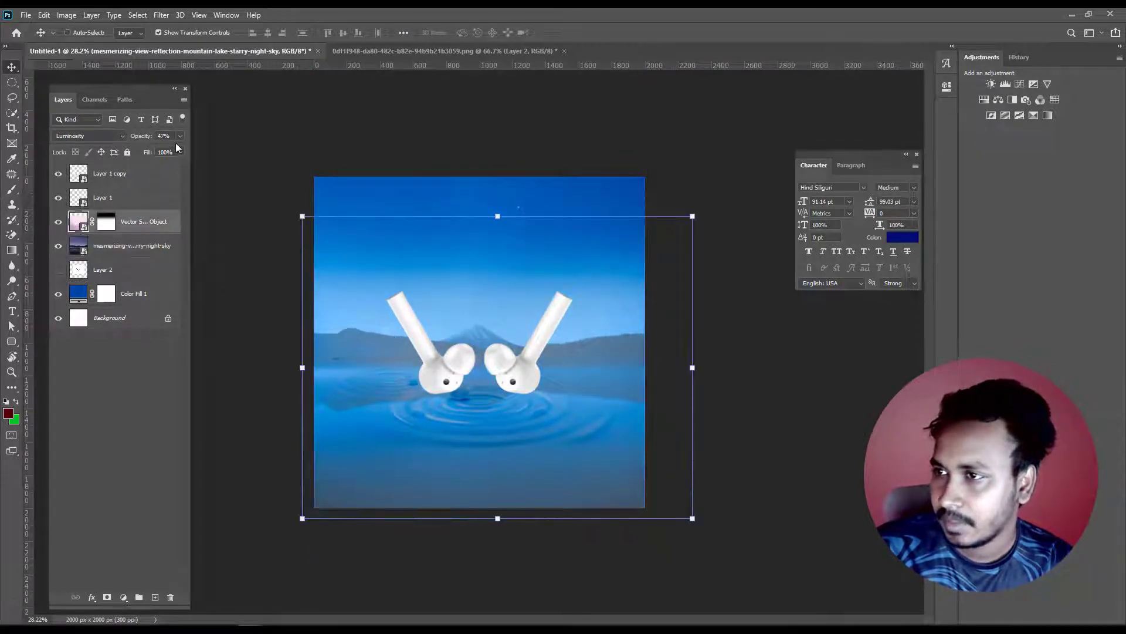
drag(180, 136, 166, 150)
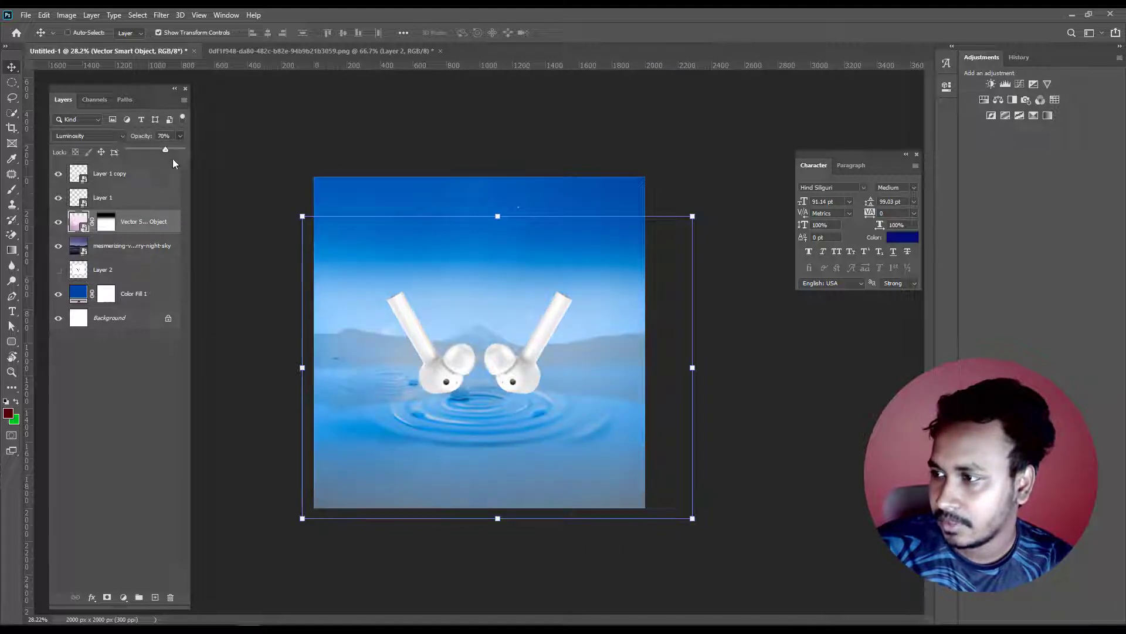
- Paint gradient fades on the ripple mask to reveal the mountains and sky
click(12, 250)
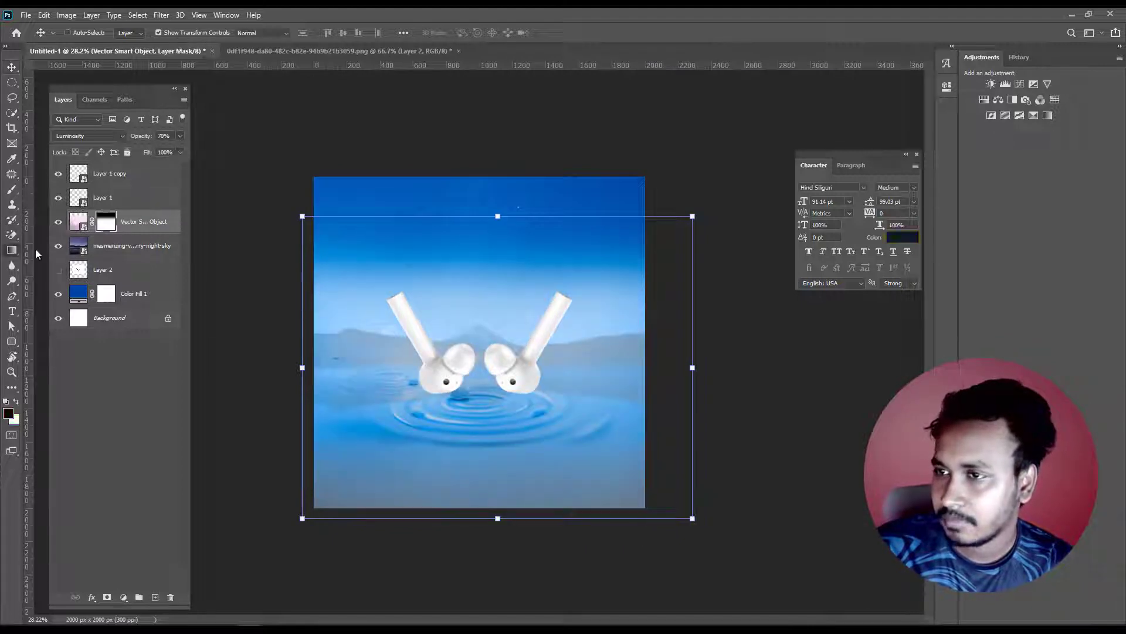
drag(424, 140, 431, 272)
drag(388, 180, 395, 332)
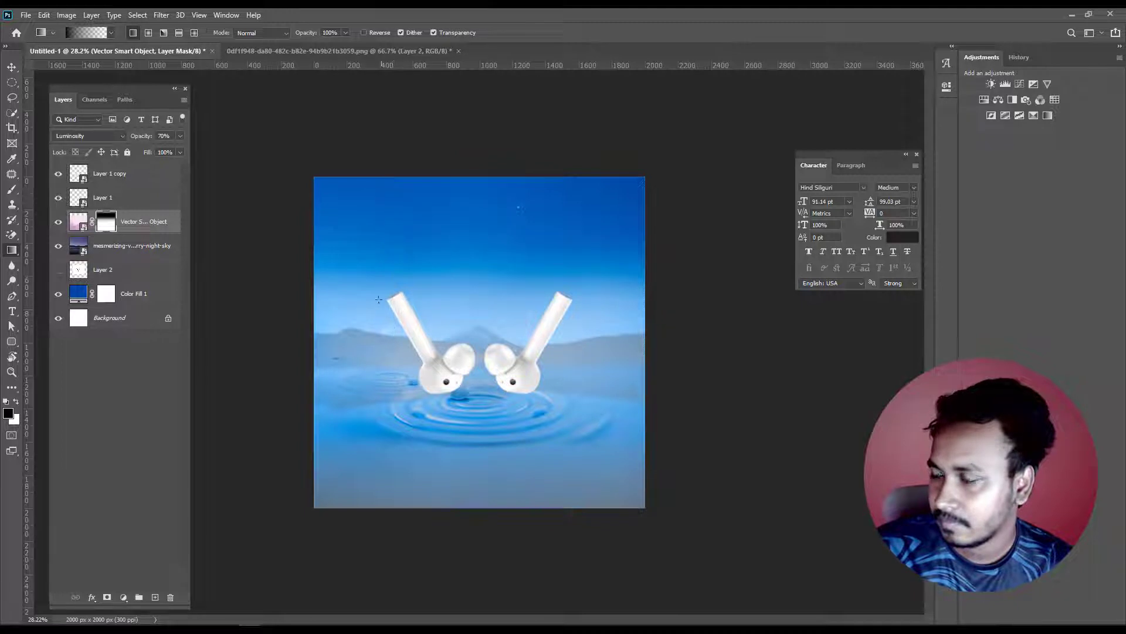
drag(368, 241, 369, 384)
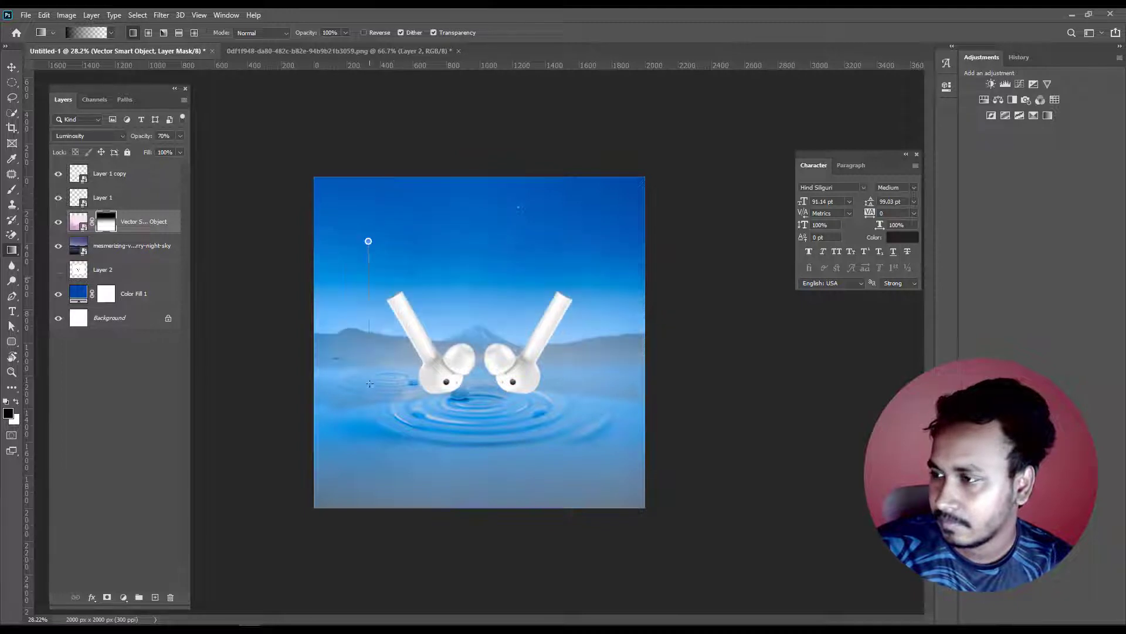
ctrl+click(519, 421)
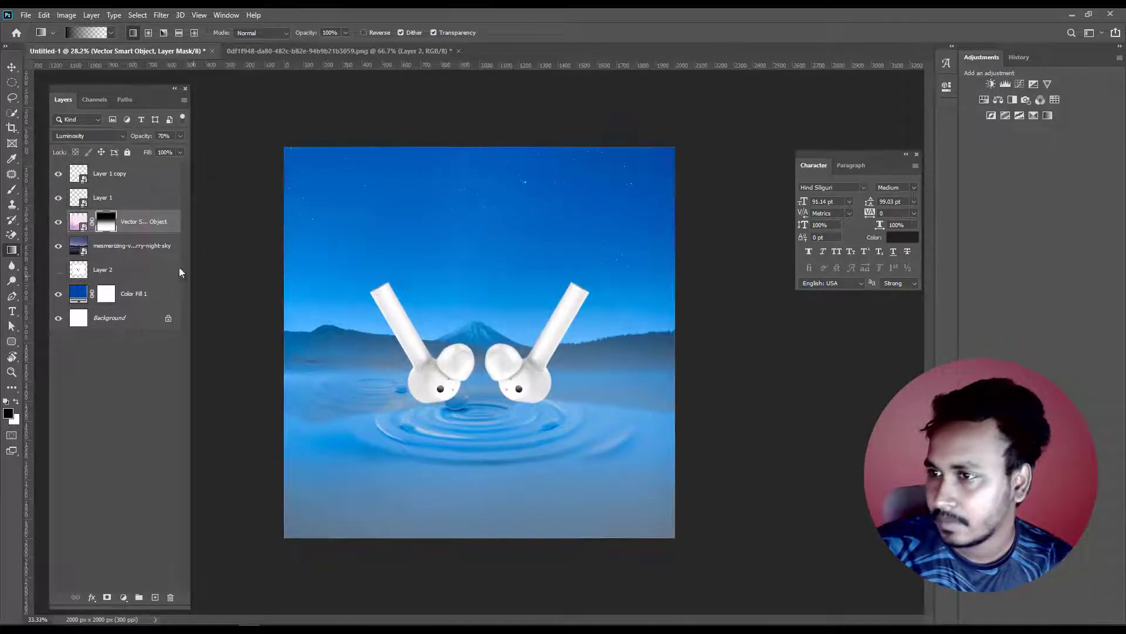
click(144, 250)
shift+click(142, 221)
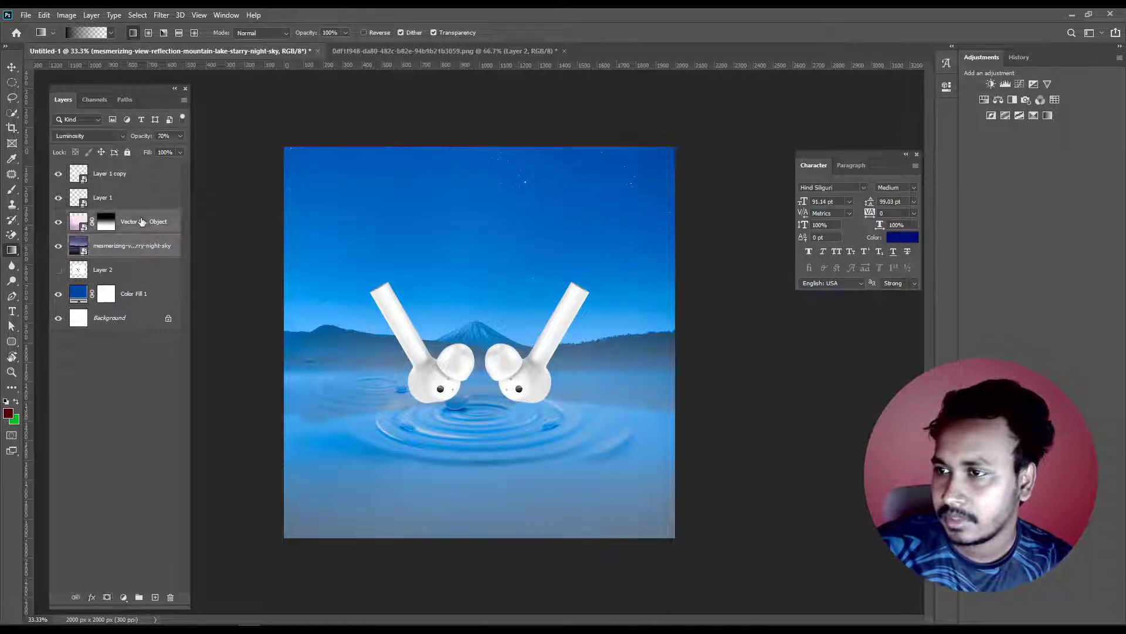
- Group the ripple and night-sky layers and darken them with a Curves 1 adjustment
key(ctrl+g)
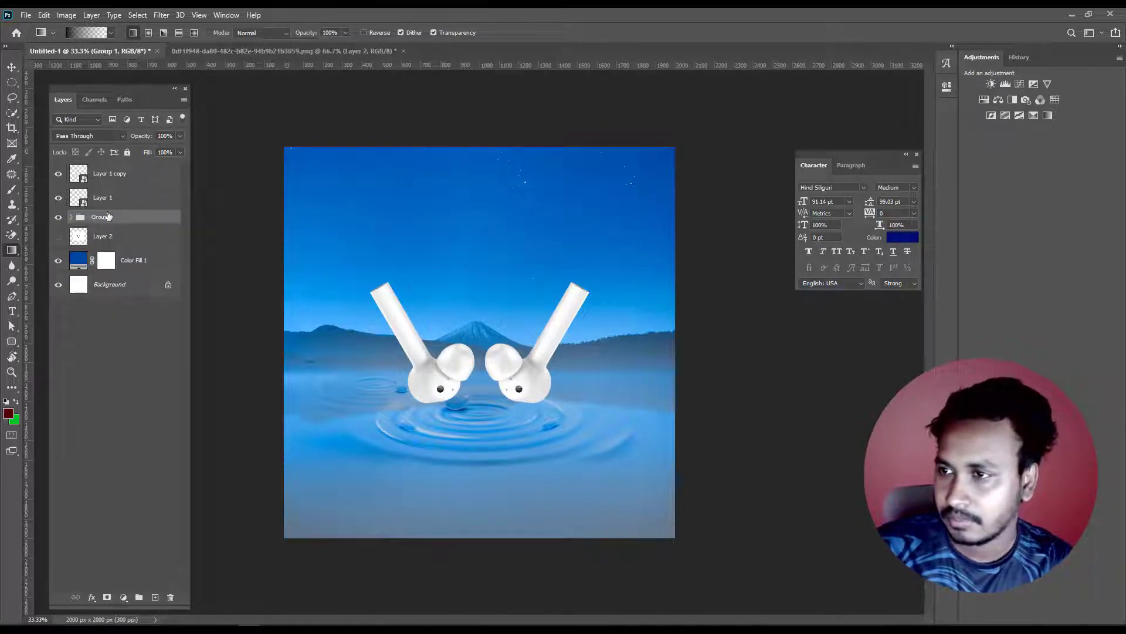
click(127, 597)
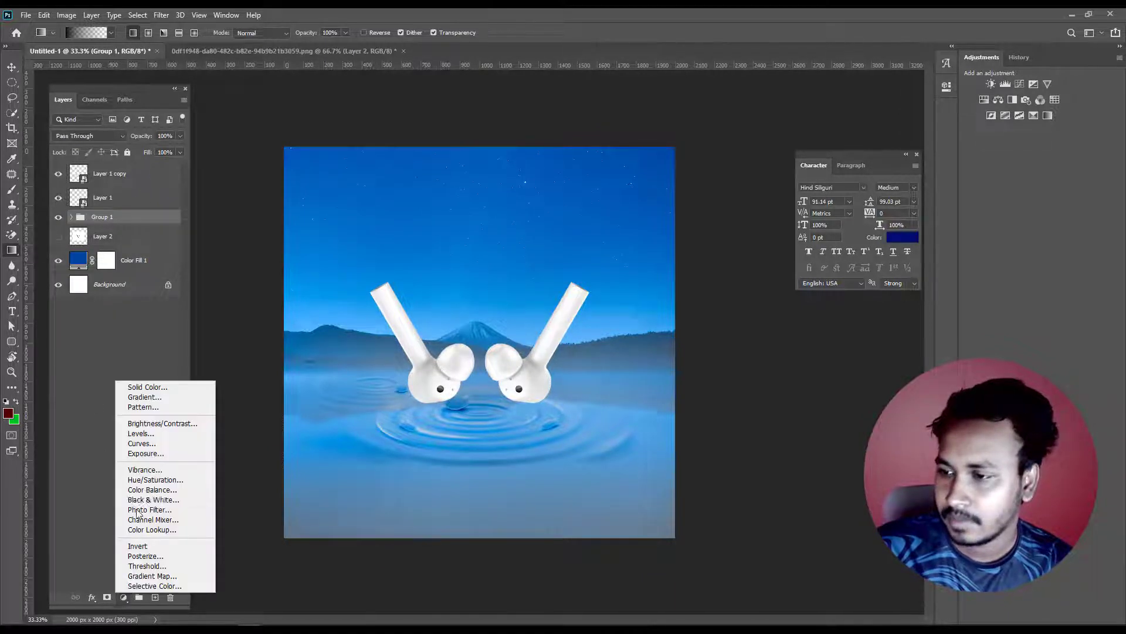
click(149, 448)
drag(870, 194, 873, 208)
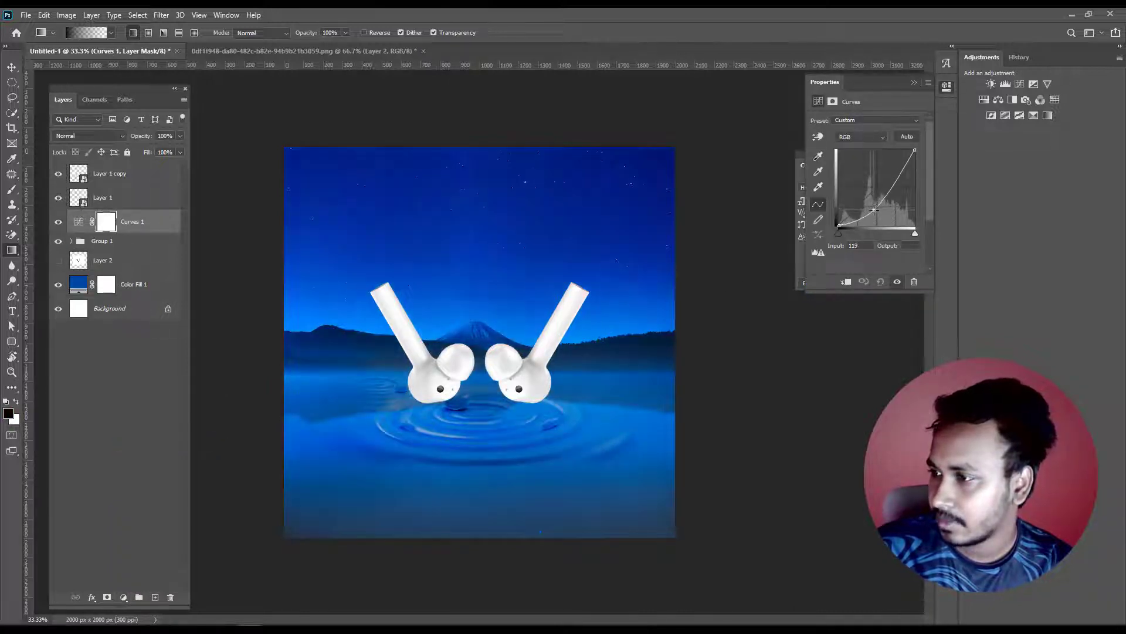
scroll(476, 387, up, 3)
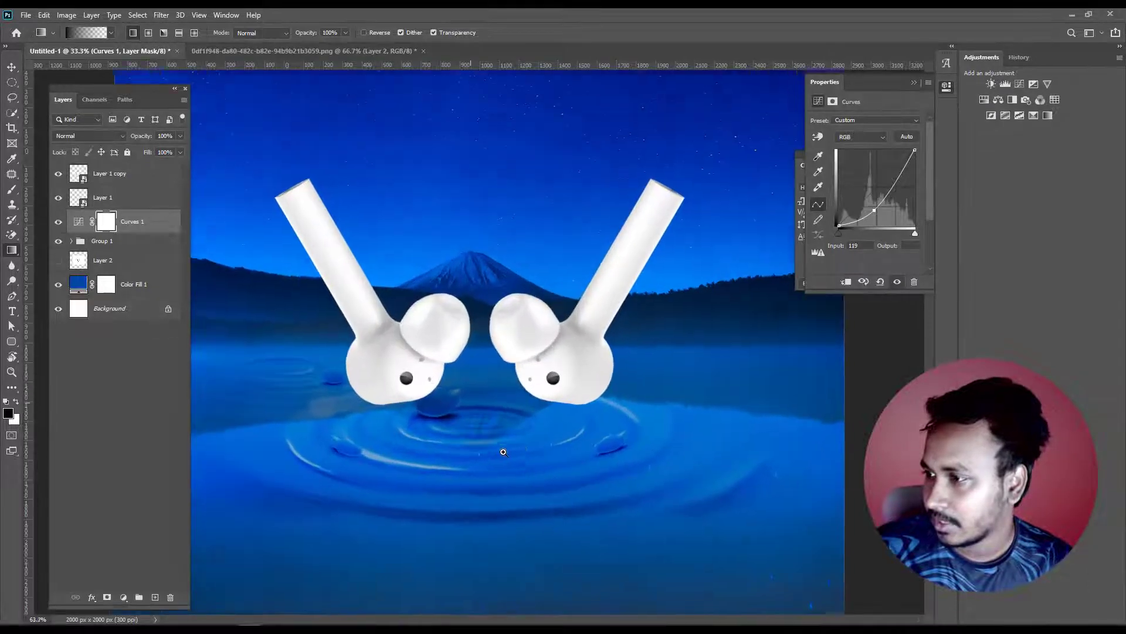
scroll(481, 393, up, 1)
scroll(516, 411, down, 2)
scroll(531, 410, down, 3)
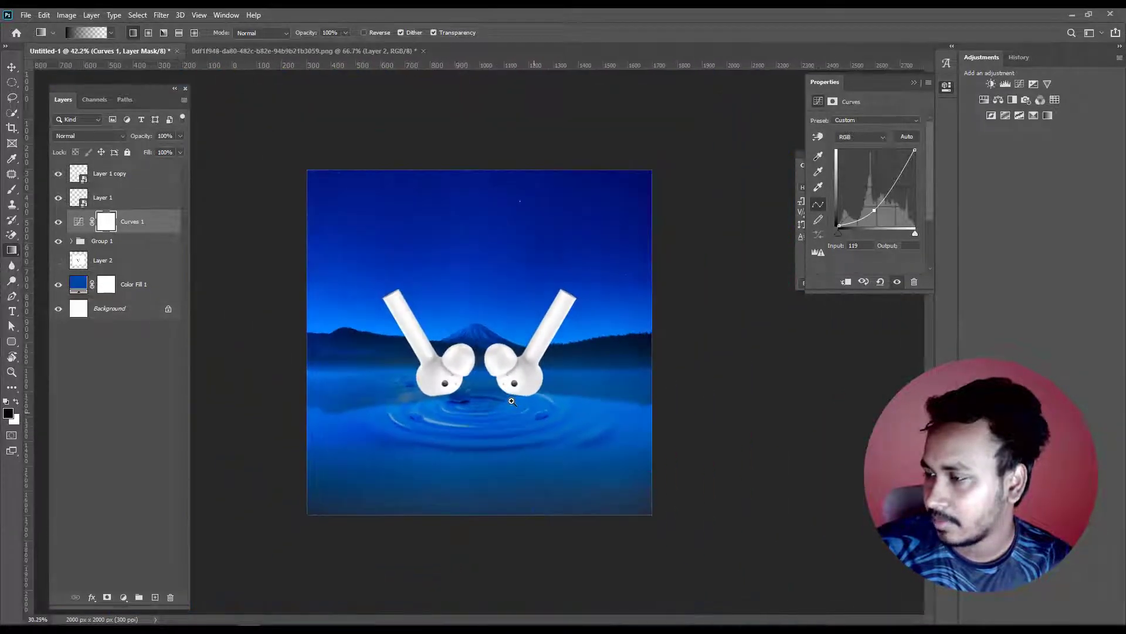
scroll(525, 413, up, 1)
scroll(522, 414, down, 1)
scroll(519, 415, up, 1)
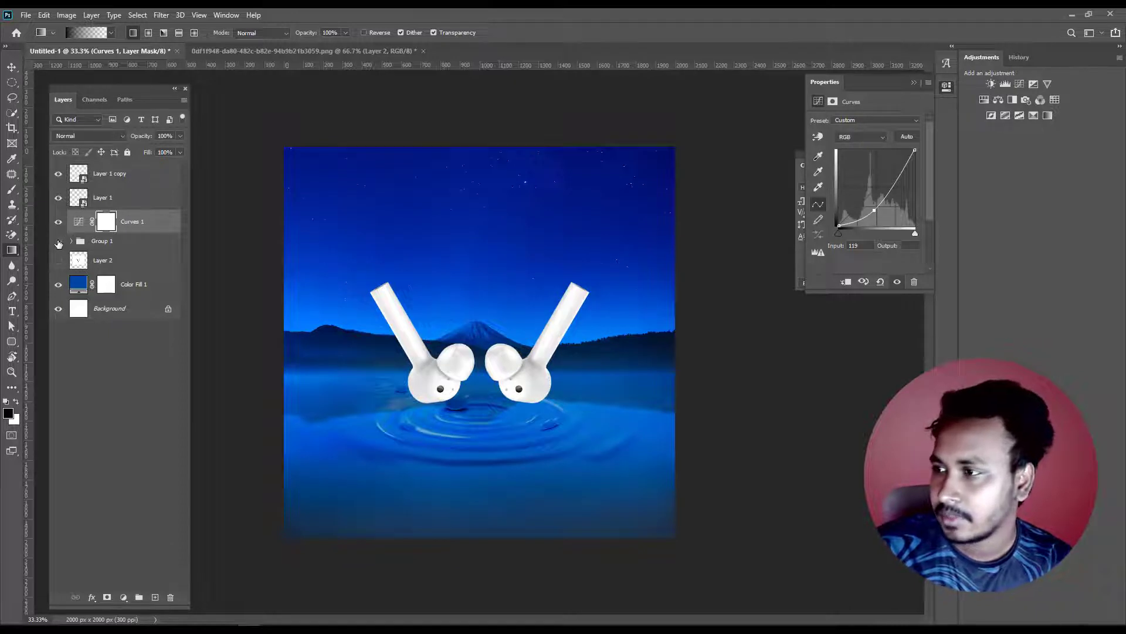
click(58, 241)
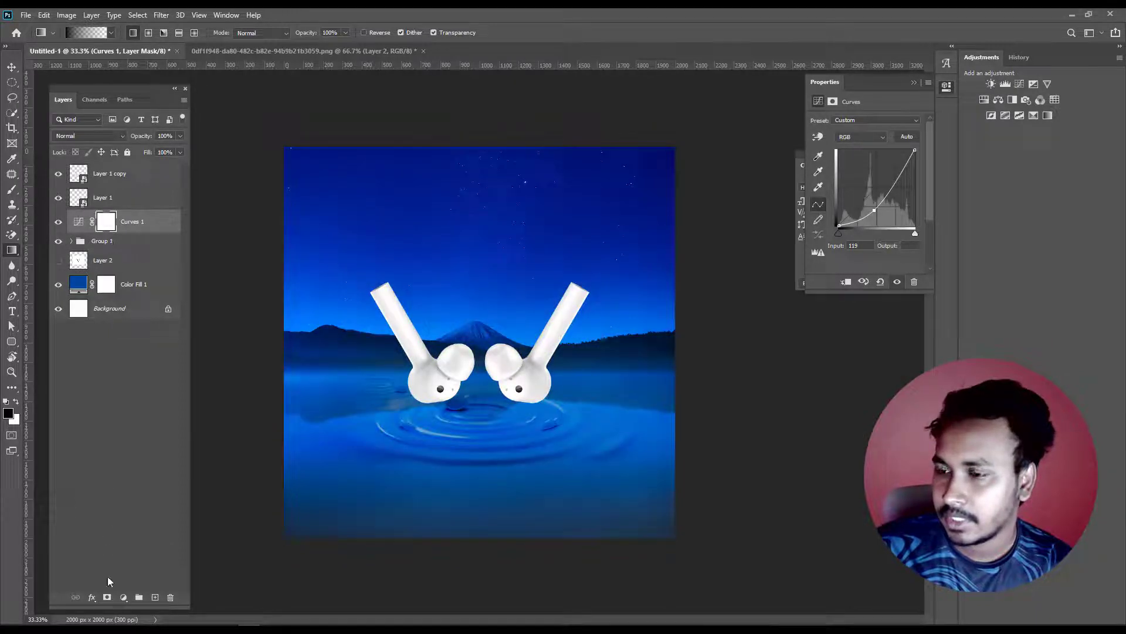
- Add Color Balance 1 above Curves 1 with midtones Cyan–Red at -35
click(124, 596)
click(152, 489)
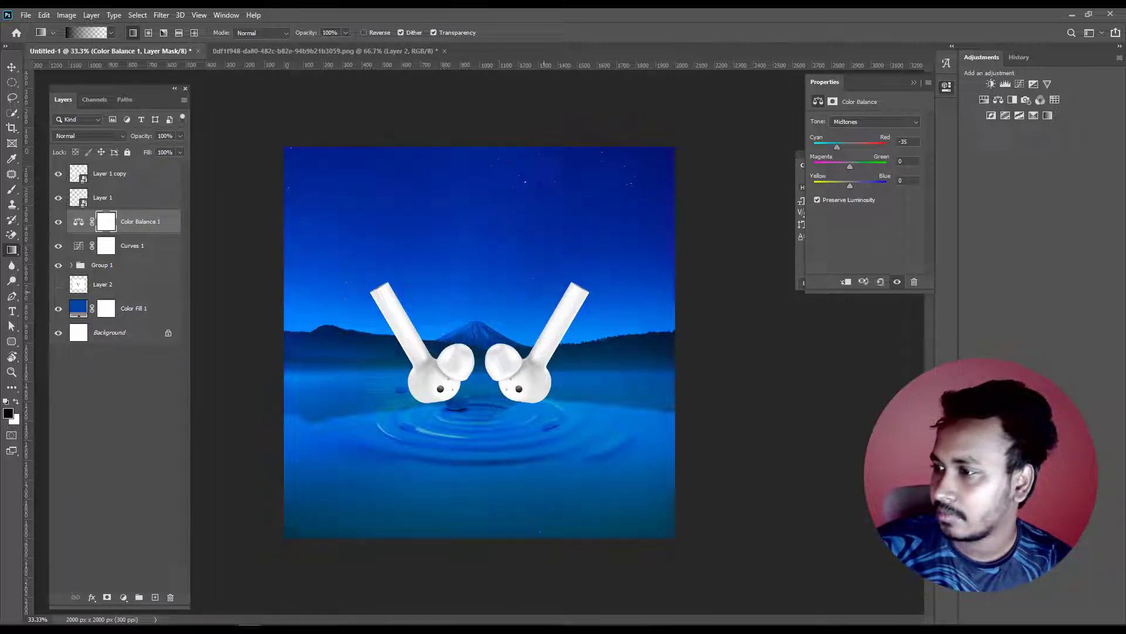
drag(463, 397, 480, 397)
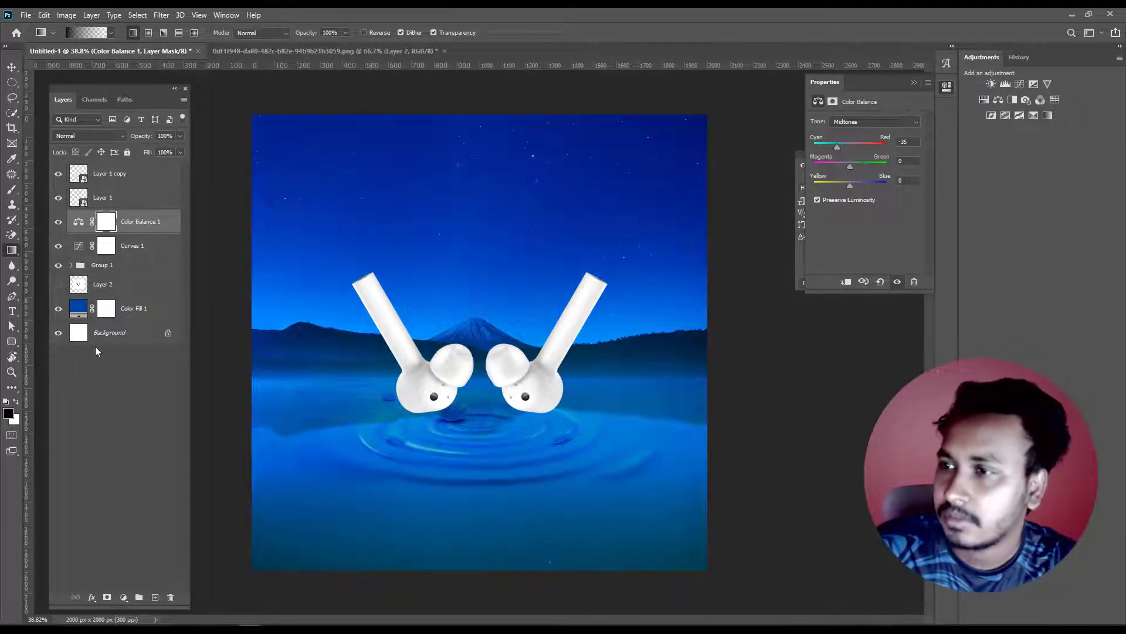
click(125, 203)
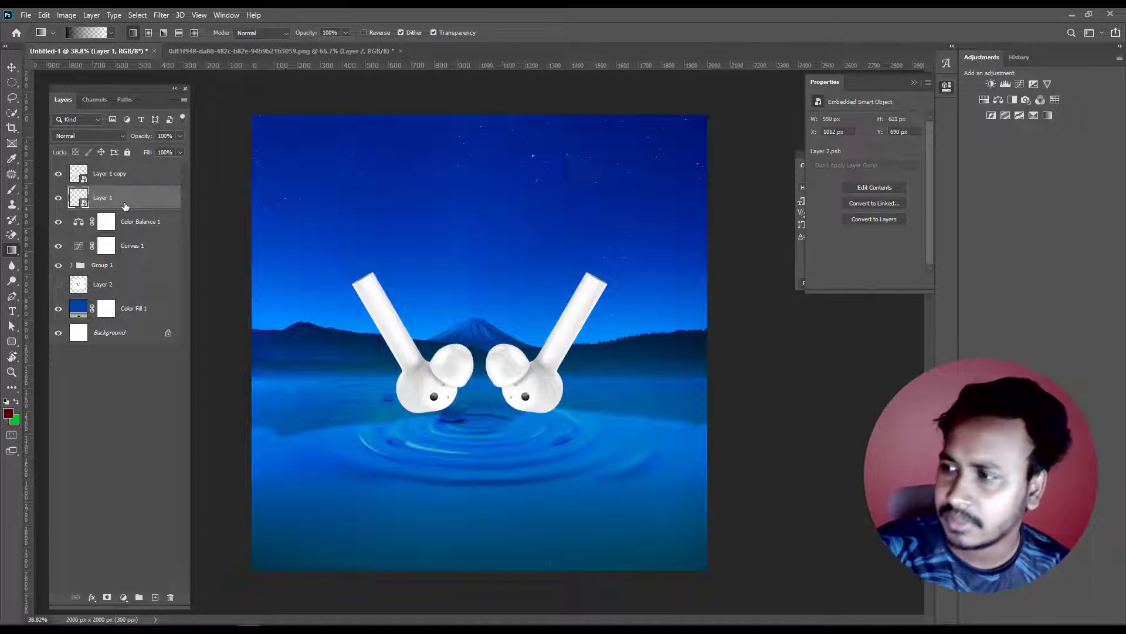
- Darken the Layer 1 copy earbud with clipped Curves 2, masking the stem top bright
key(alt+bracketright)
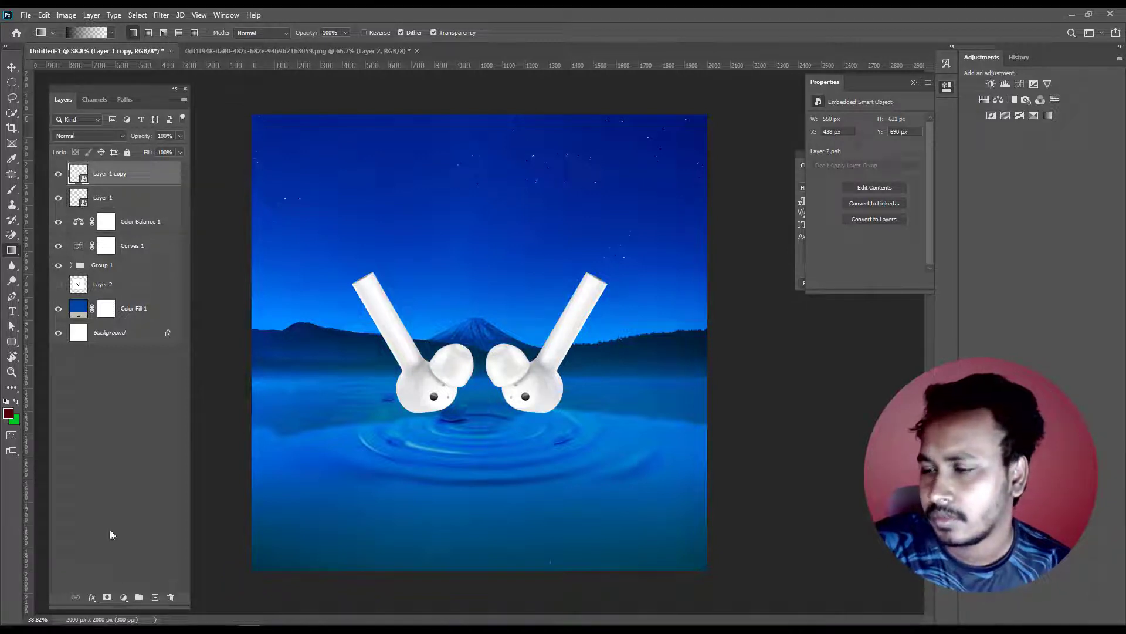
click(124, 600)
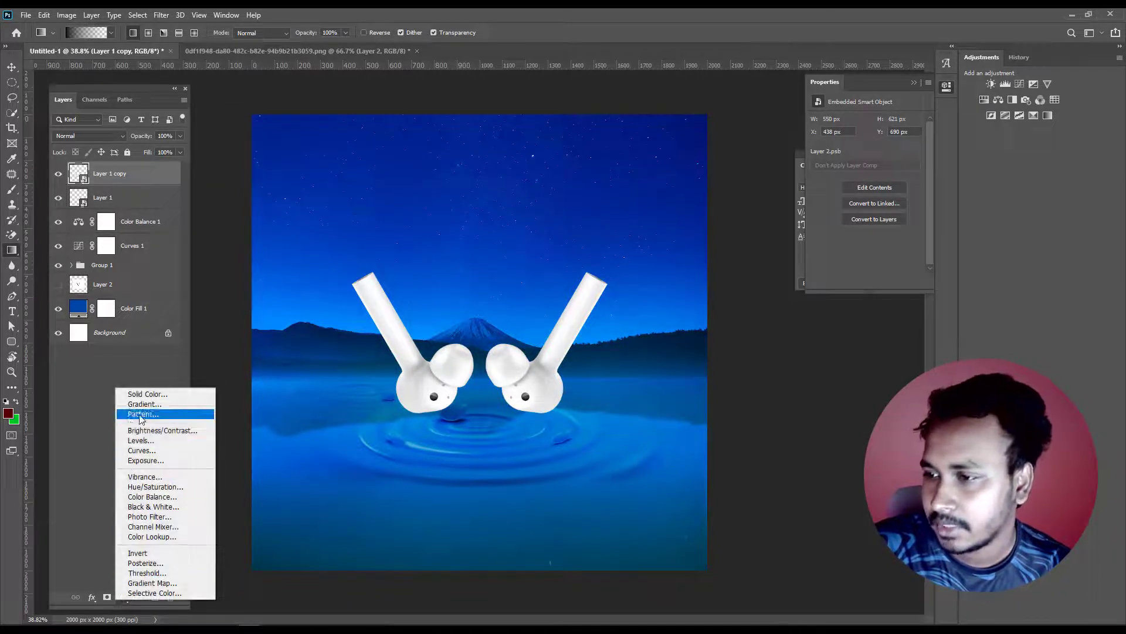
click(149, 450)
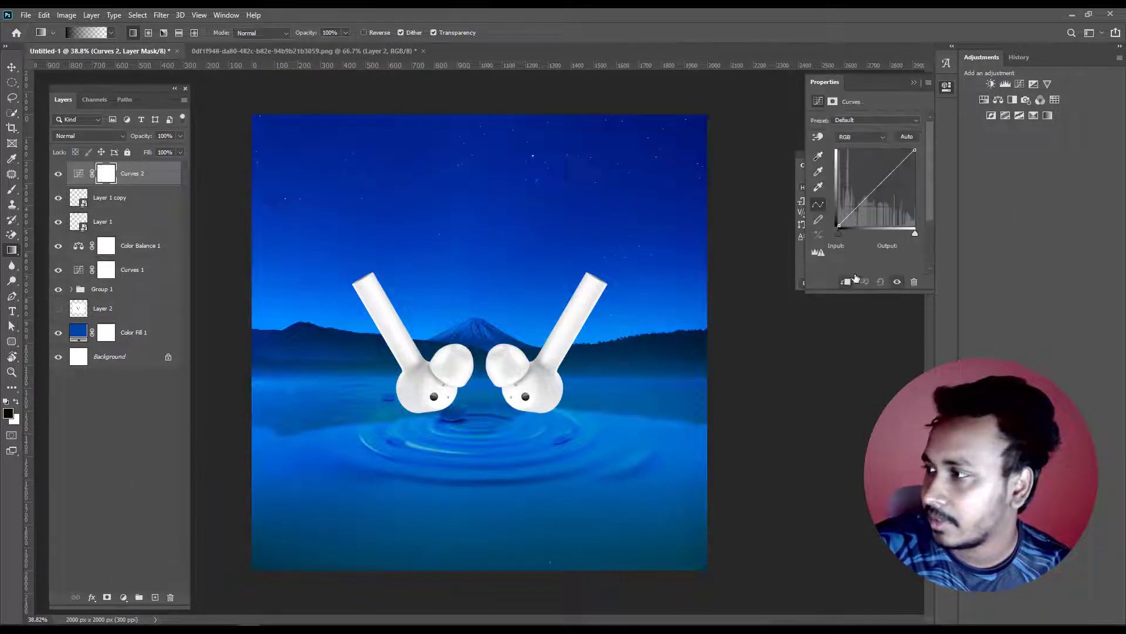
drag(878, 198, 894, 215)
scroll(481, 311, up, 5)
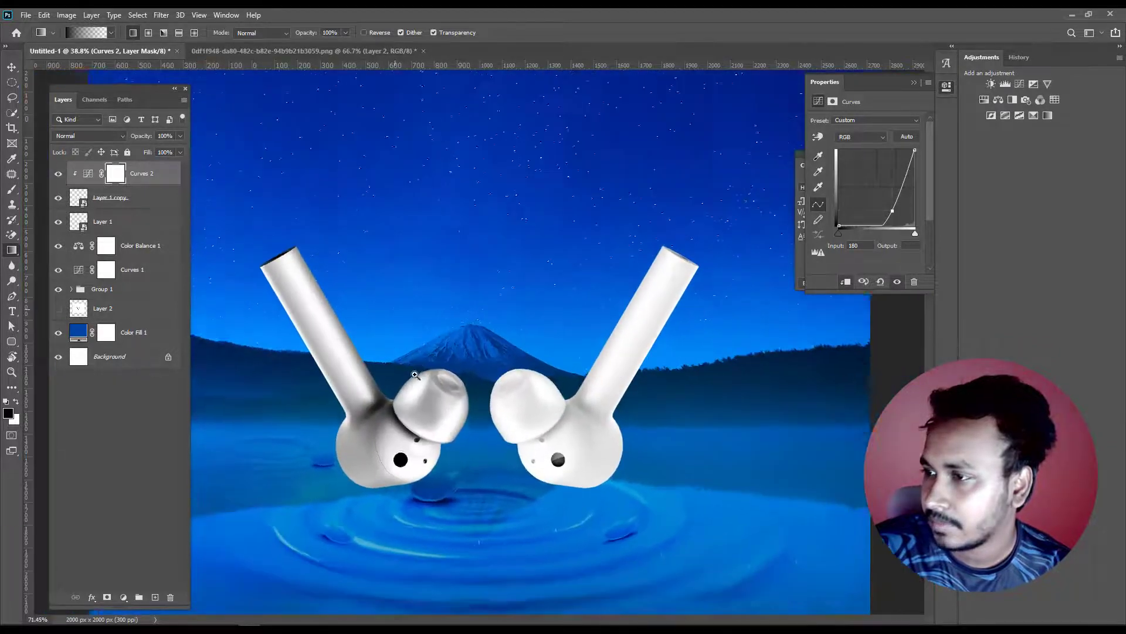
click(11, 192)
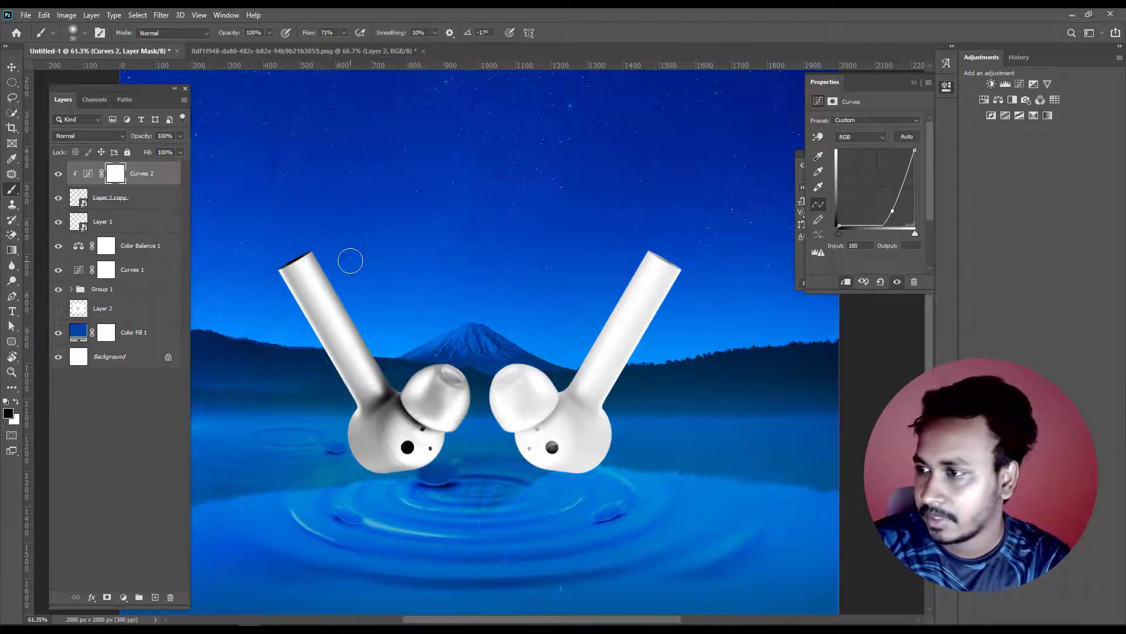
scroll(340, 270, up, 5)
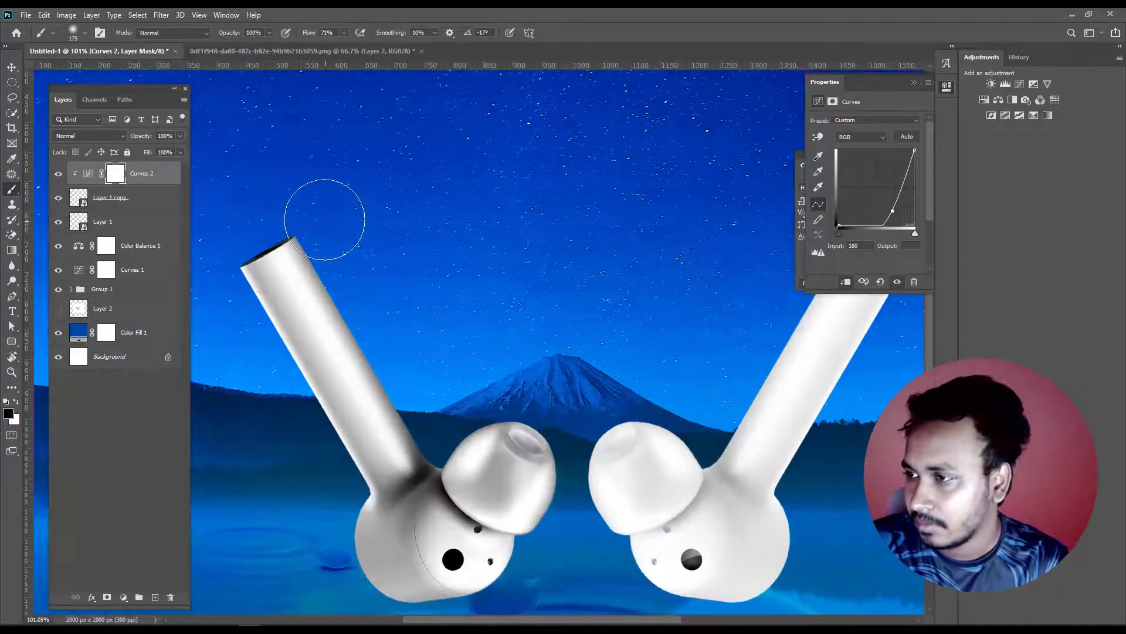
drag(400, 376, 419, 414)
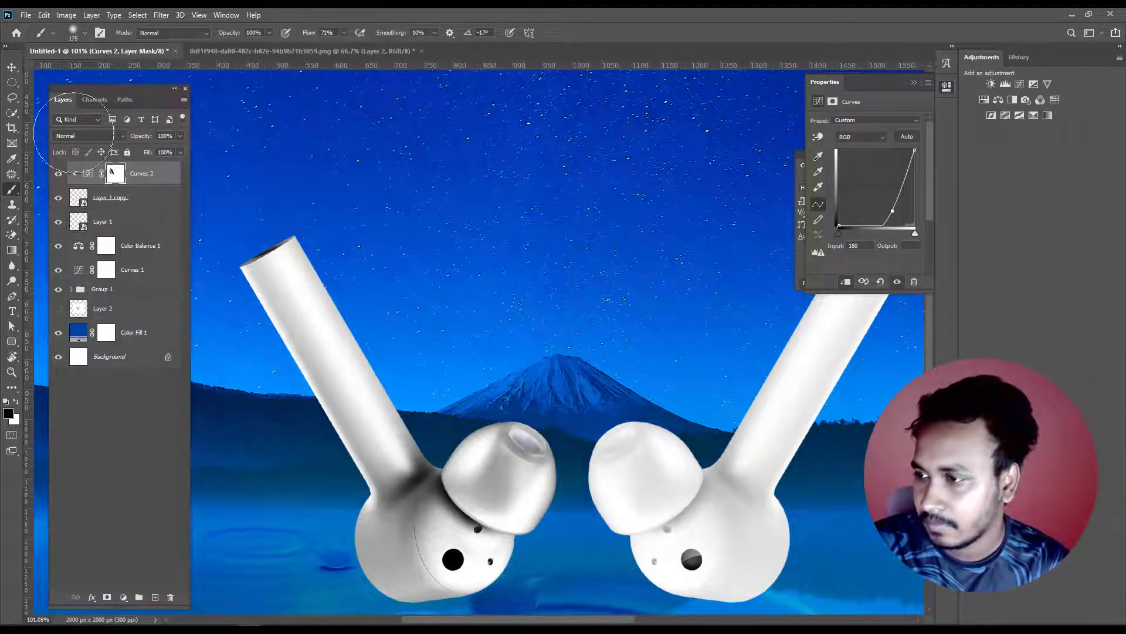
mouse_move(442, 437)
mouse_down()
mouse_move(516, 411)
mouse_move(465, 422)
mouse_up()
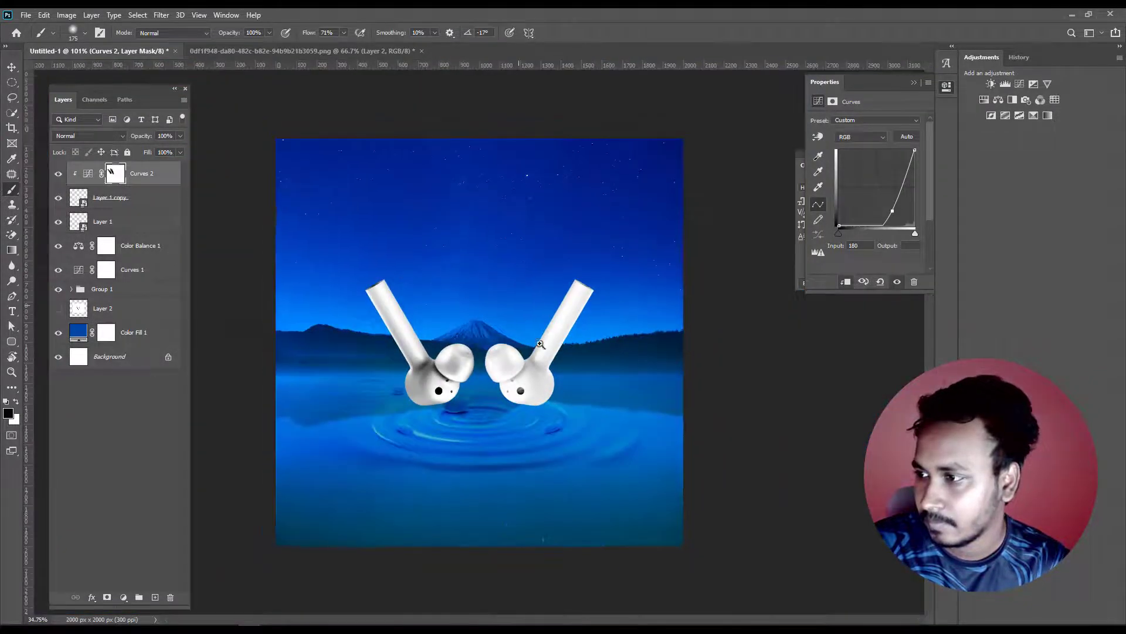
- Compare the earbud shading on and off and lower Curves 2's opacity
drag(299, 189, 500, 355)
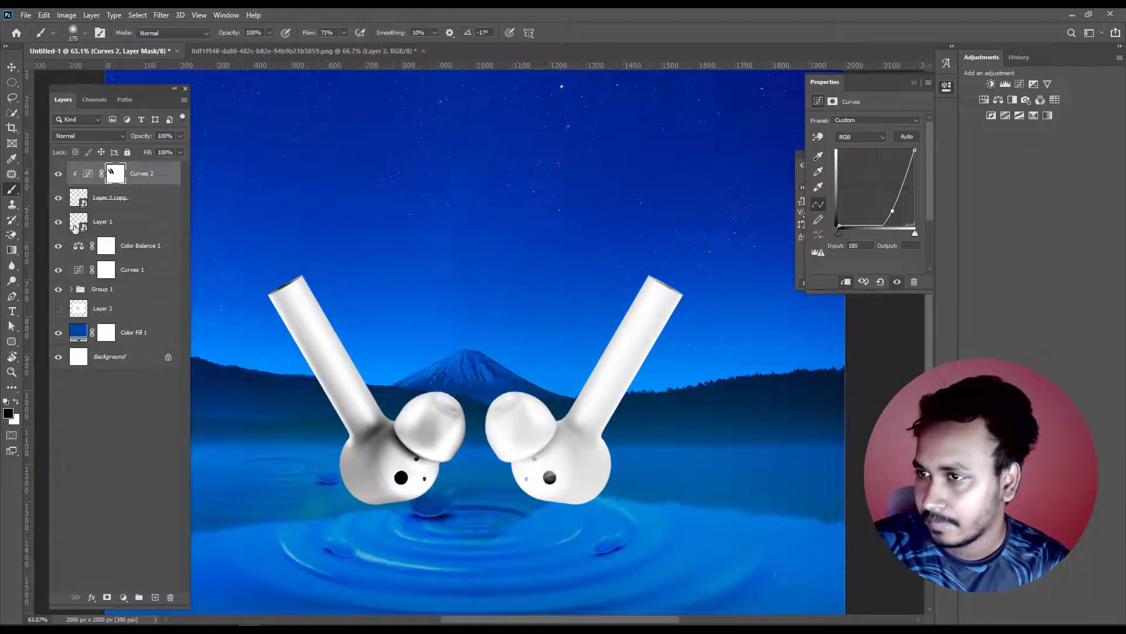
click(59, 174)
click(59, 174)
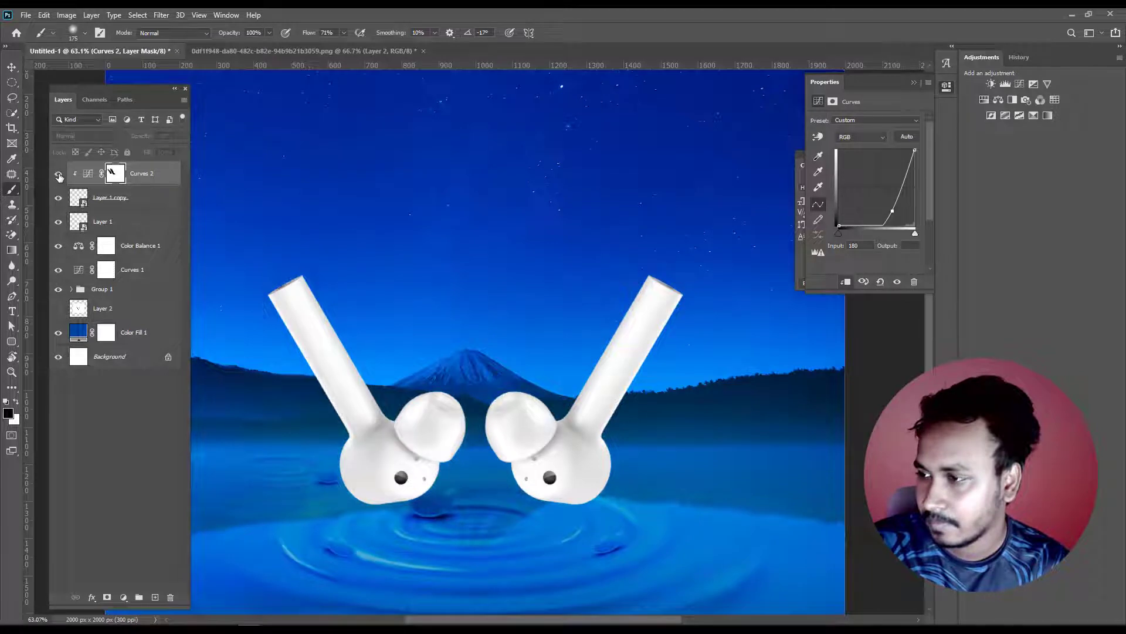
drag(325, 287, 191, 142)
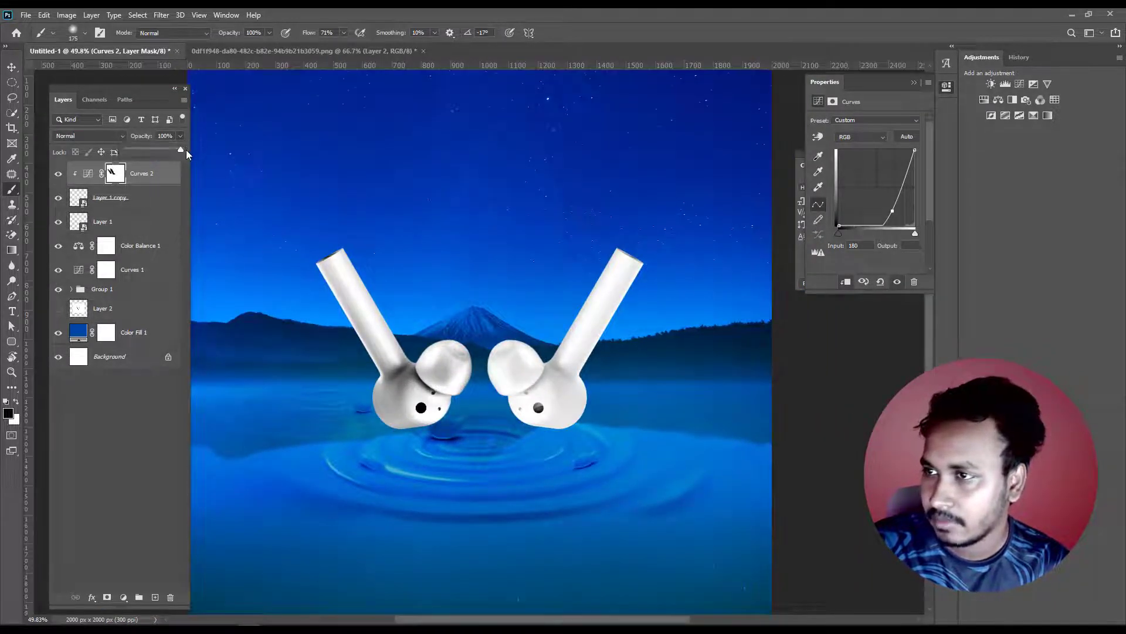
drag(173, 152, 164, 152)
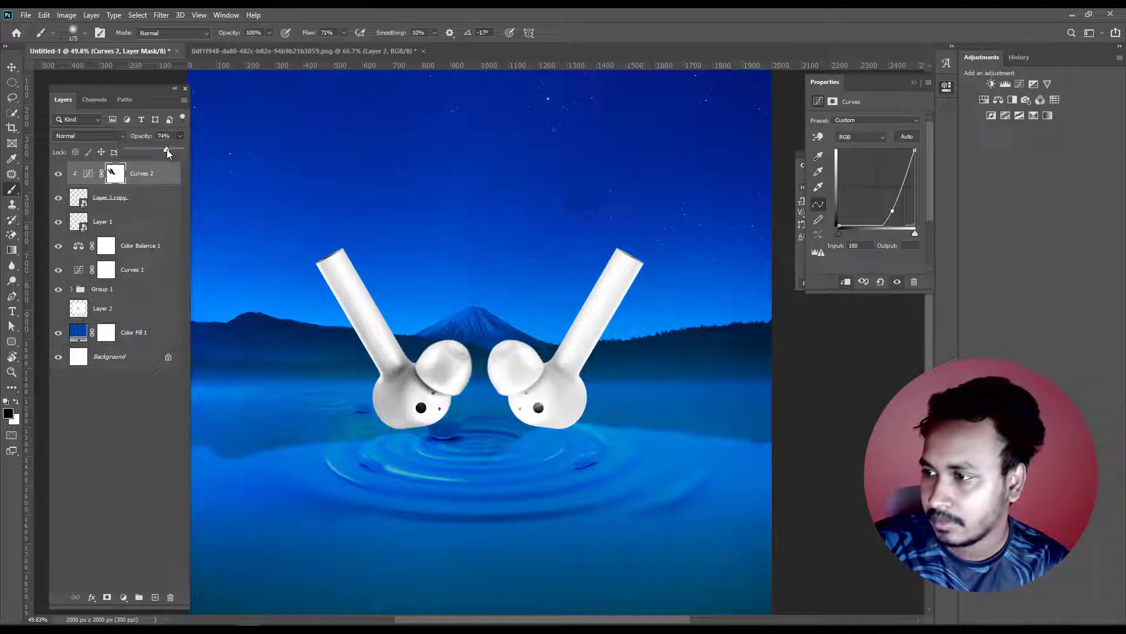
- Add a clipped Levels adjustment to the Layer 1 earbud with midtones at 0.43
click(141, 215)
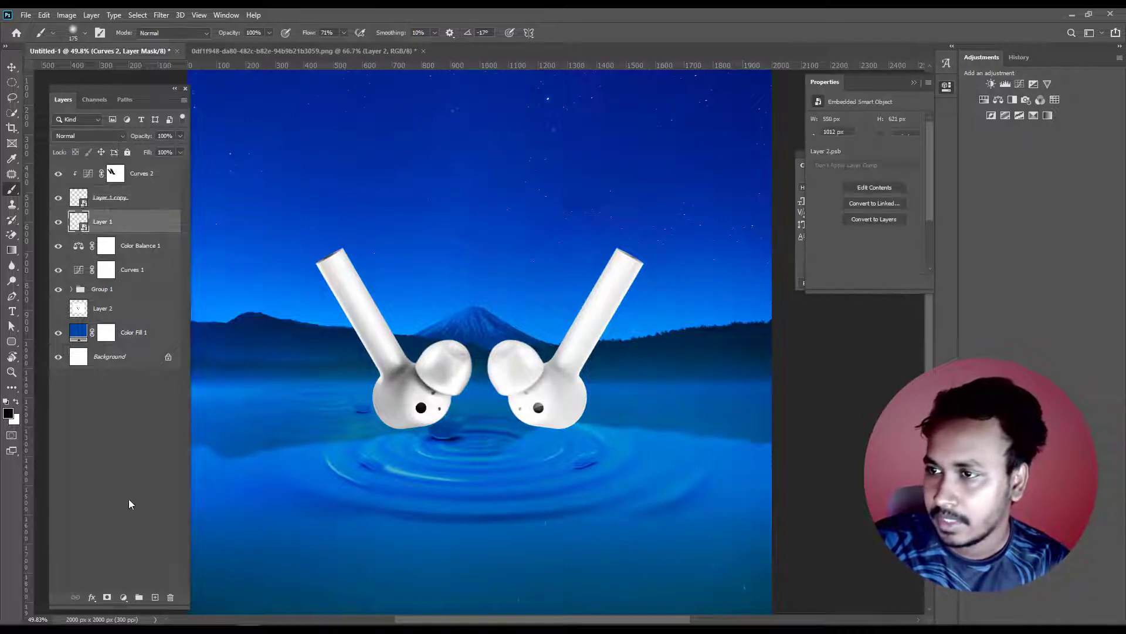
click(123, 597)
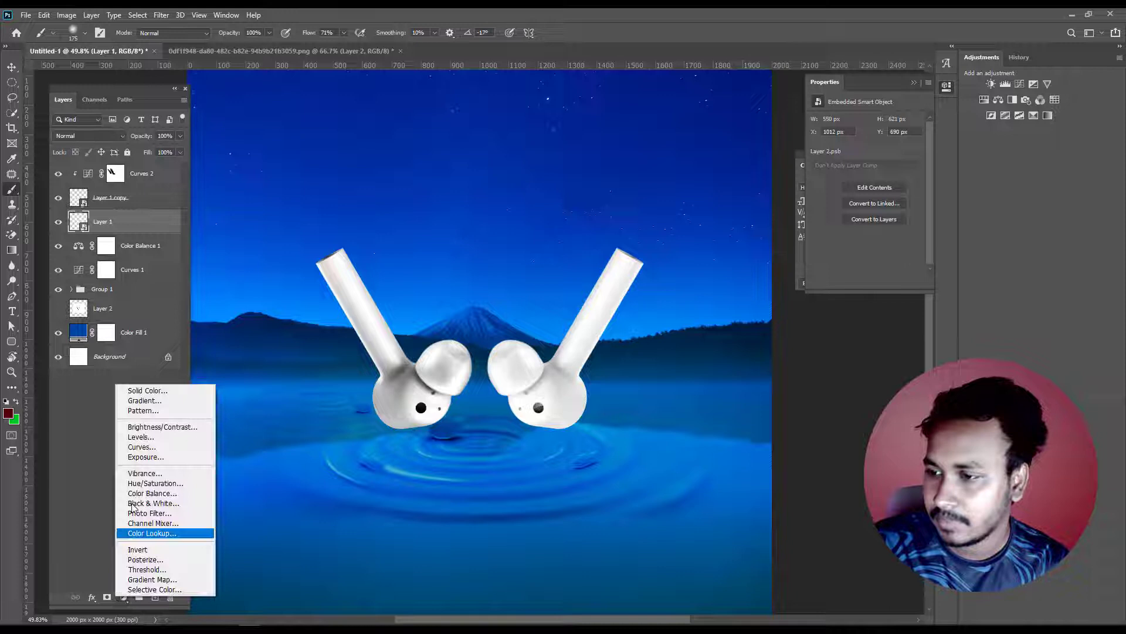
click(140, 437)
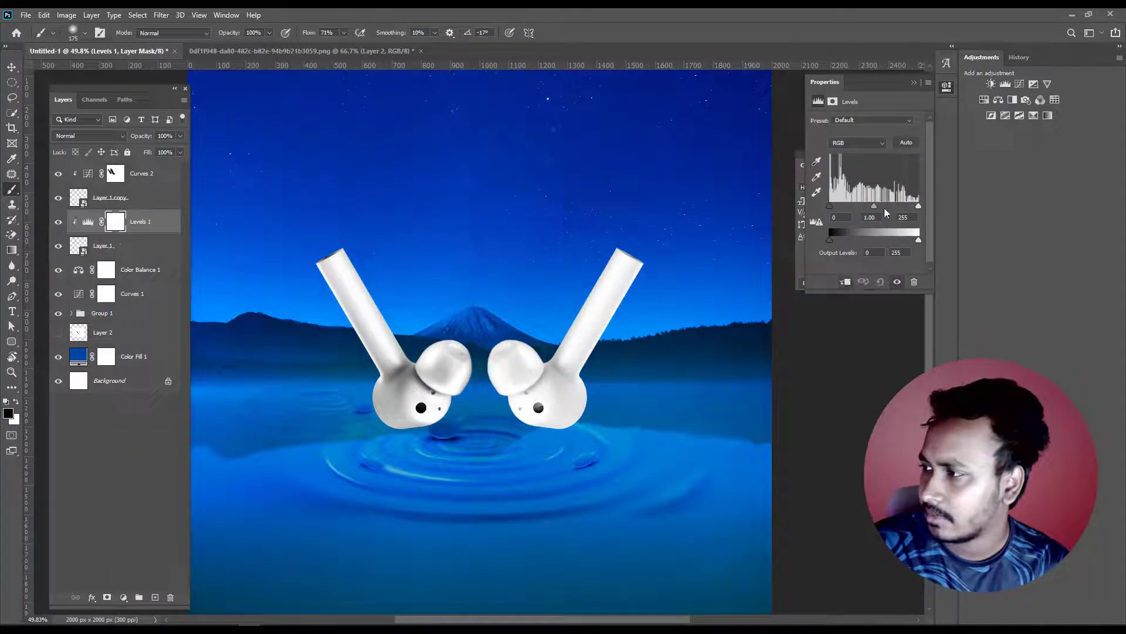
drag(874, 206, 908, 206)
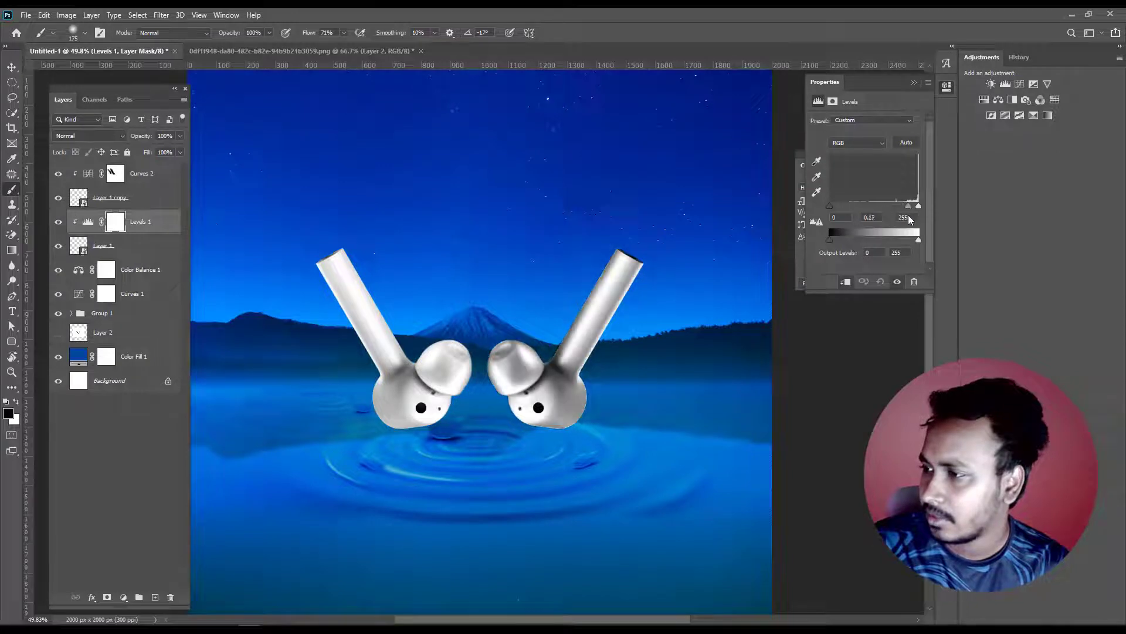
scroll(611, 334, up, 3)
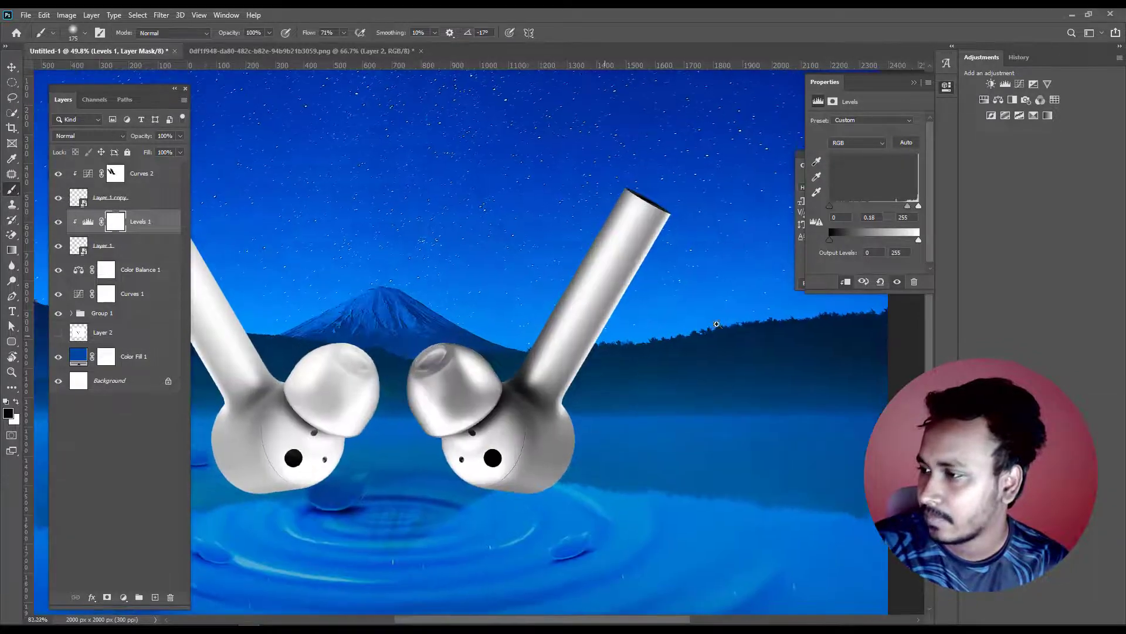
drag(906, 207, 895, 206)
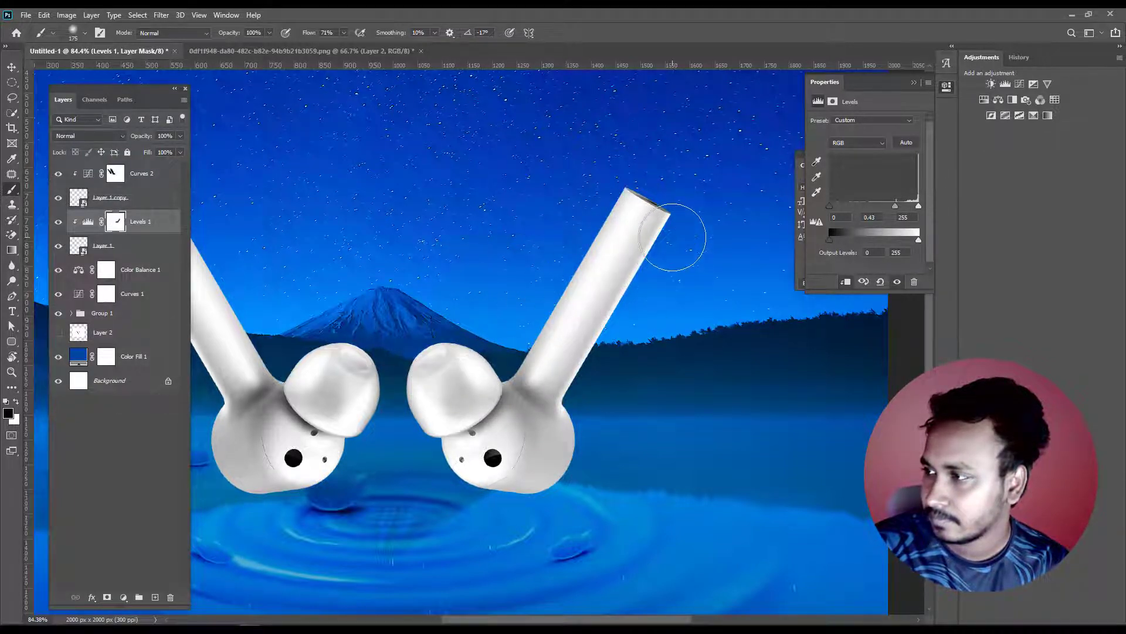
scroll(610, 288, down, 5)
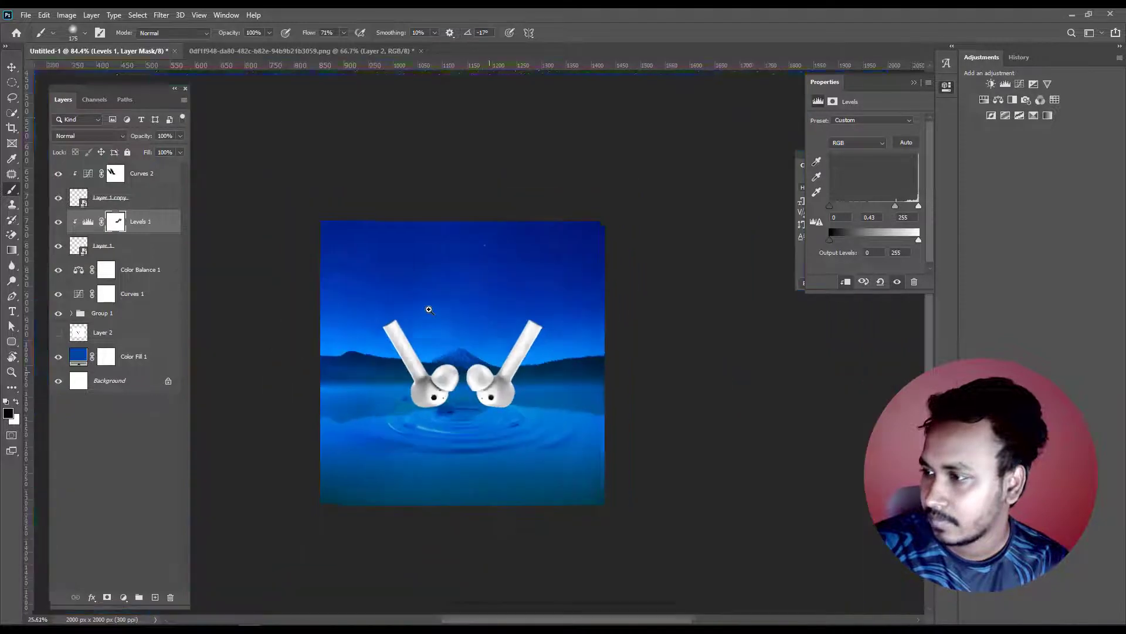
scroll(427, 306, up, 1)
scroll(452, 329, up, 1)
scroll(477, 354, up, 1)
scroll(476, 355, up, 2)
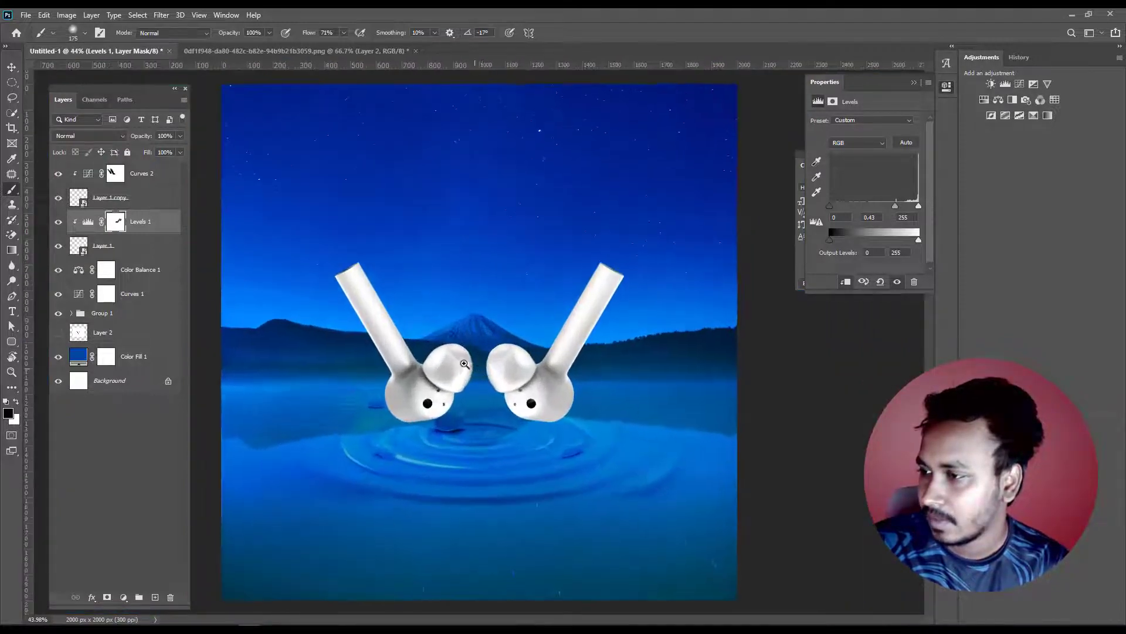
scroll(466, 336, down, 1)
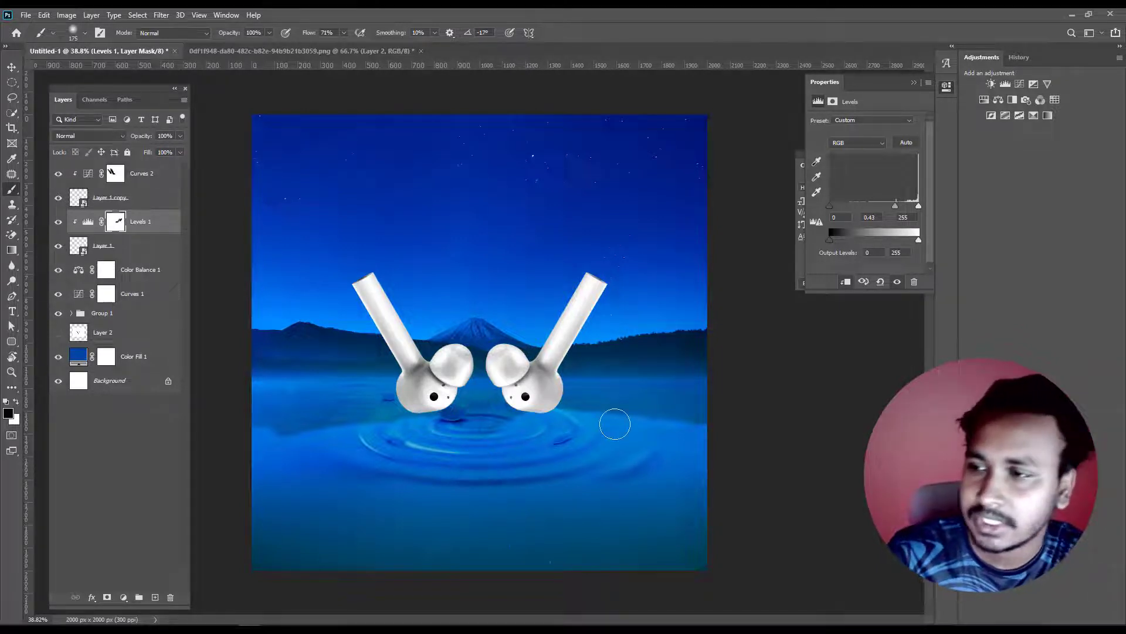
- Add a Black & White adjustment clipped to Group 1 to desaturate the lake scene
click(130, 317)
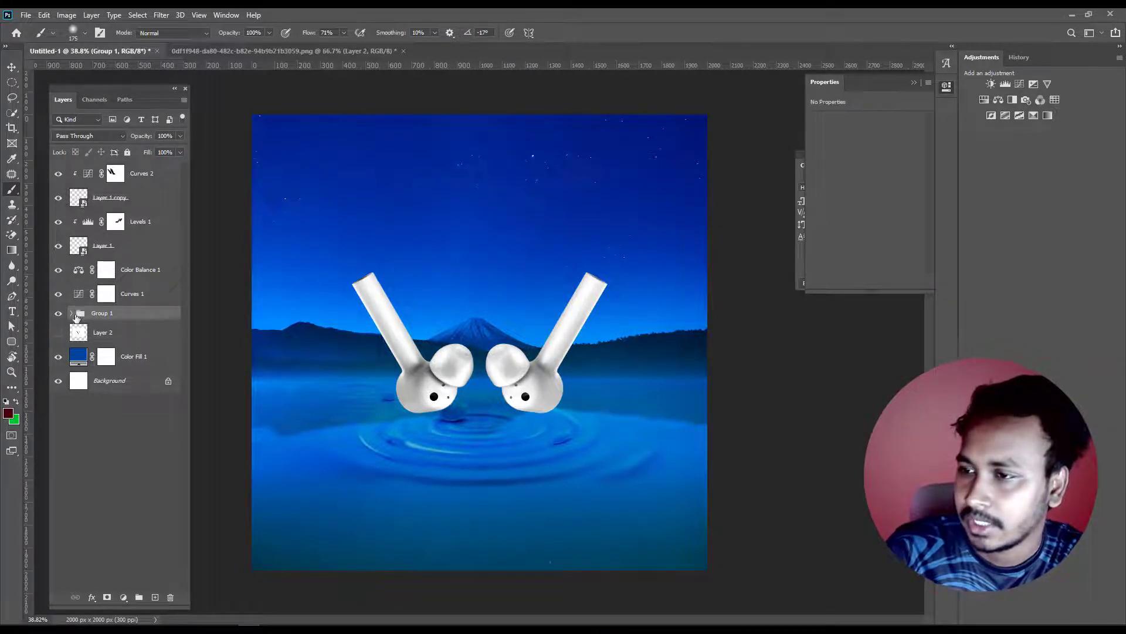
click(73, 312)
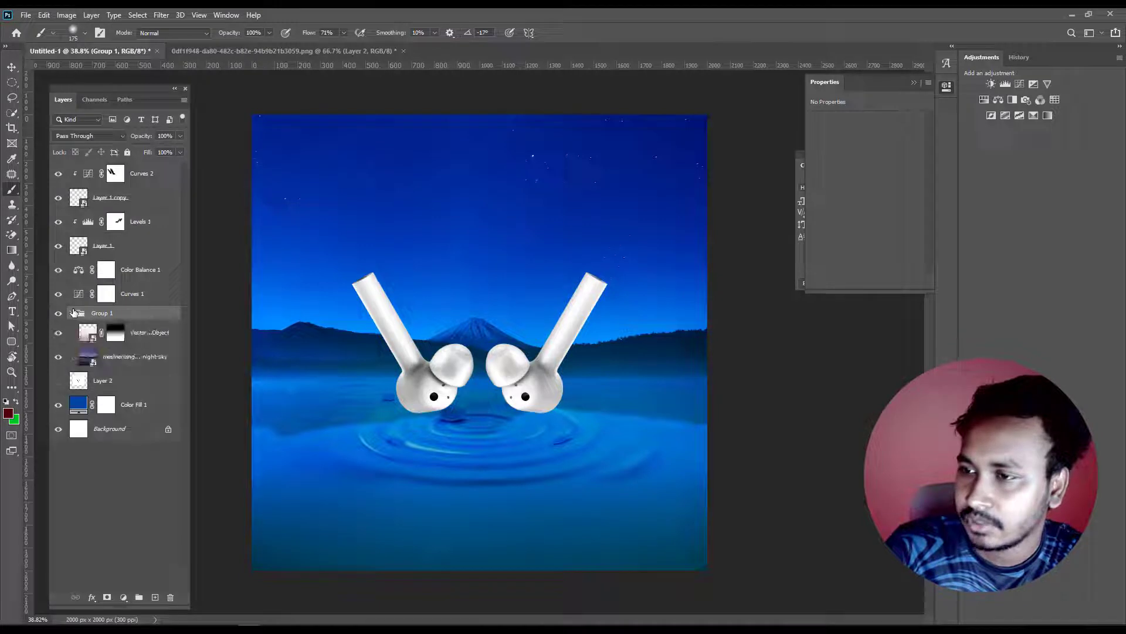
click(72, 312)
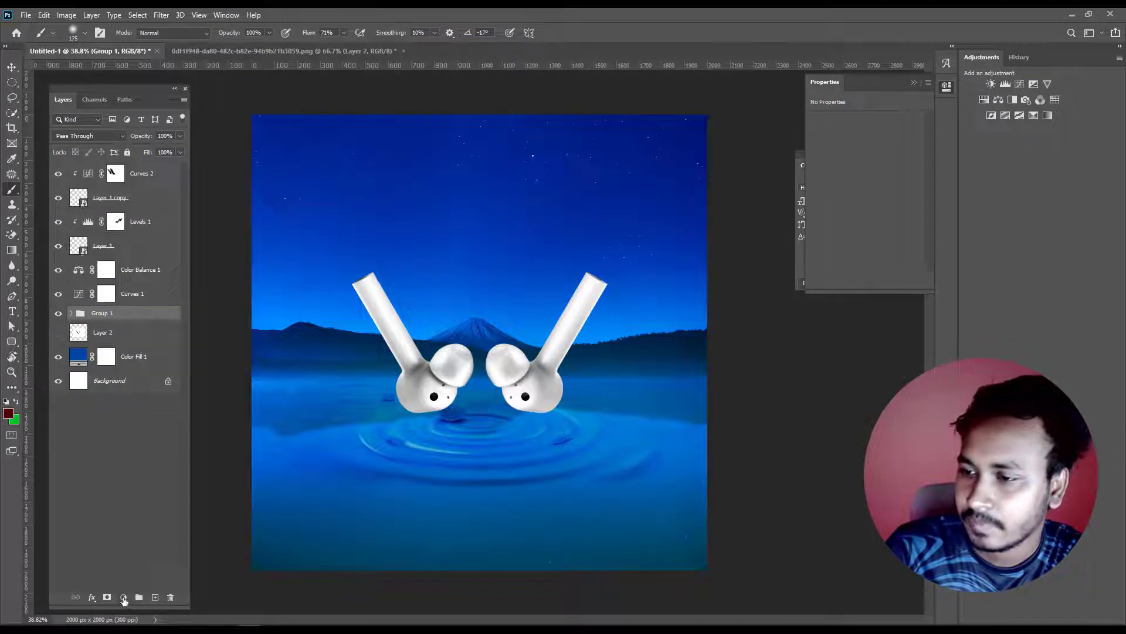
click(123, 598)
click(153, 504)
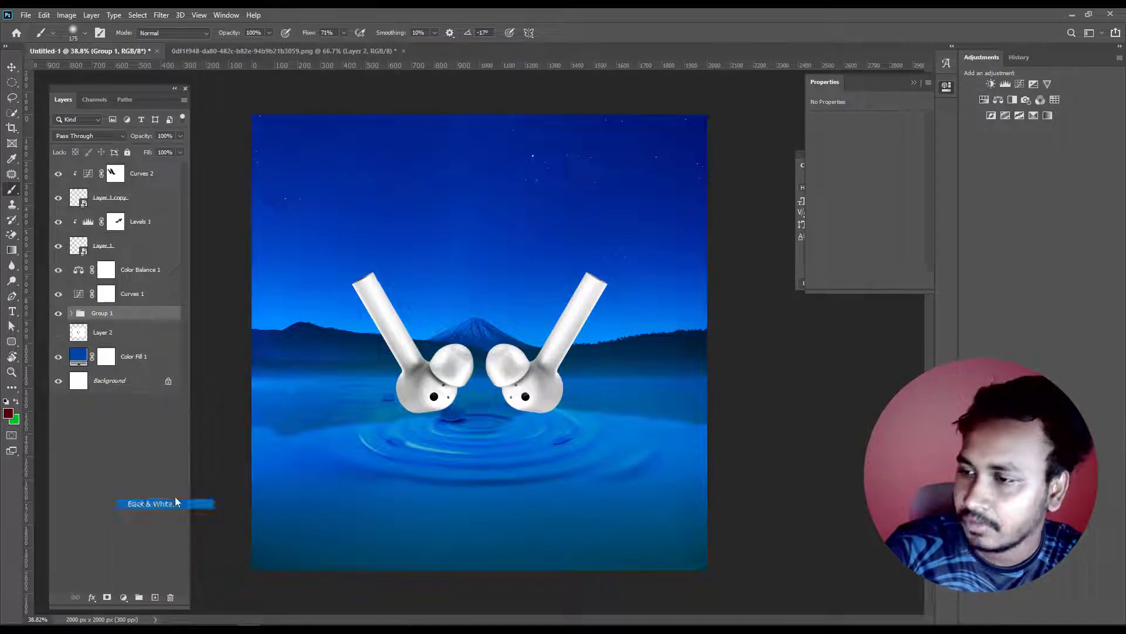
click(847, 283)
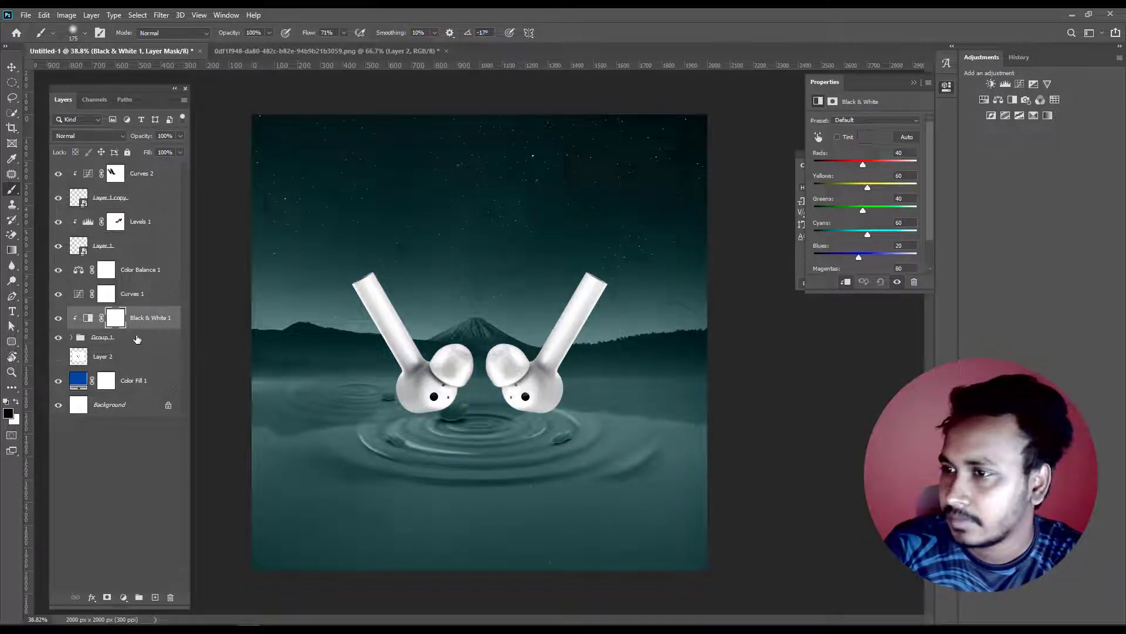
click(61, 319)
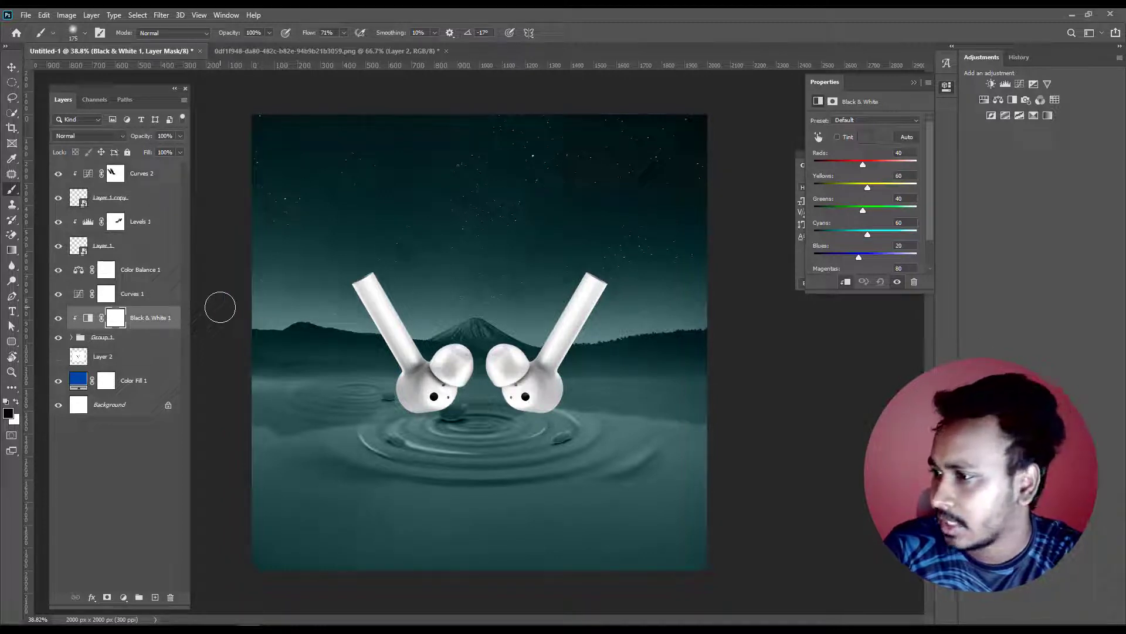
- Push Color Balance 1 midtones strongly toward blue, toggling the adjustments to compare
click(81, 295)
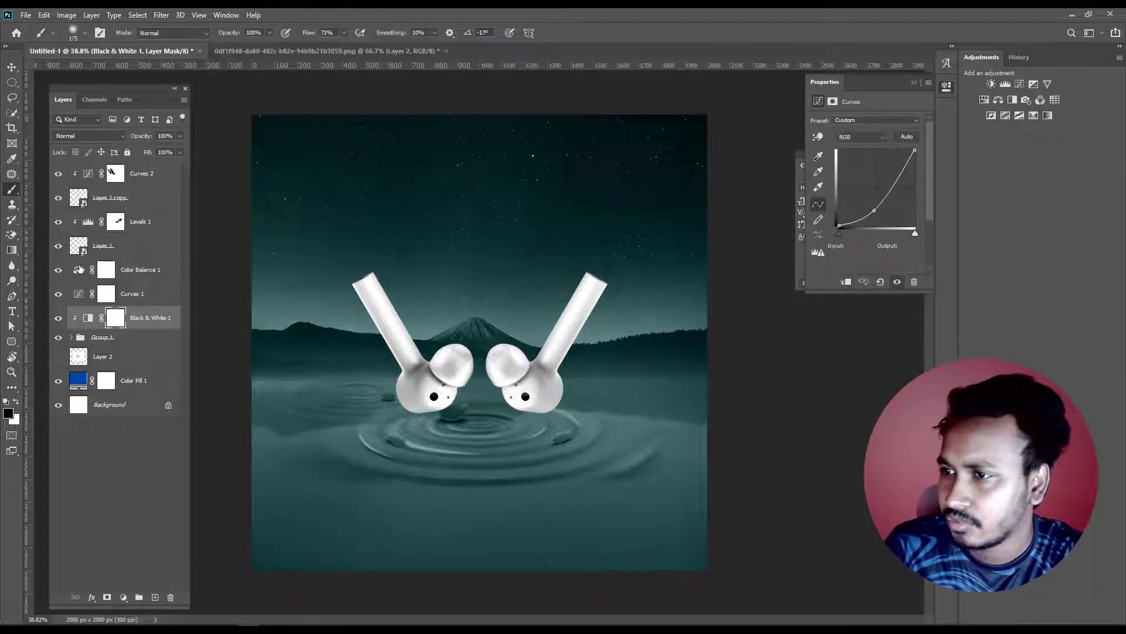
click(106, 269)
drag(860, 183, 871, 185)
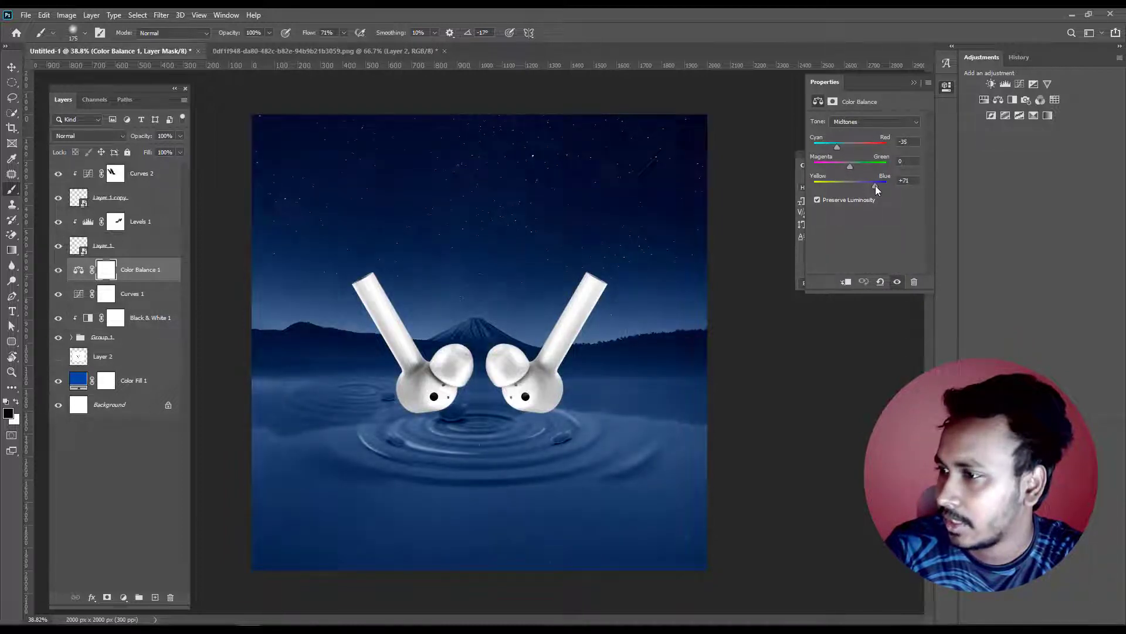
drag(872, 188, 874, 186)
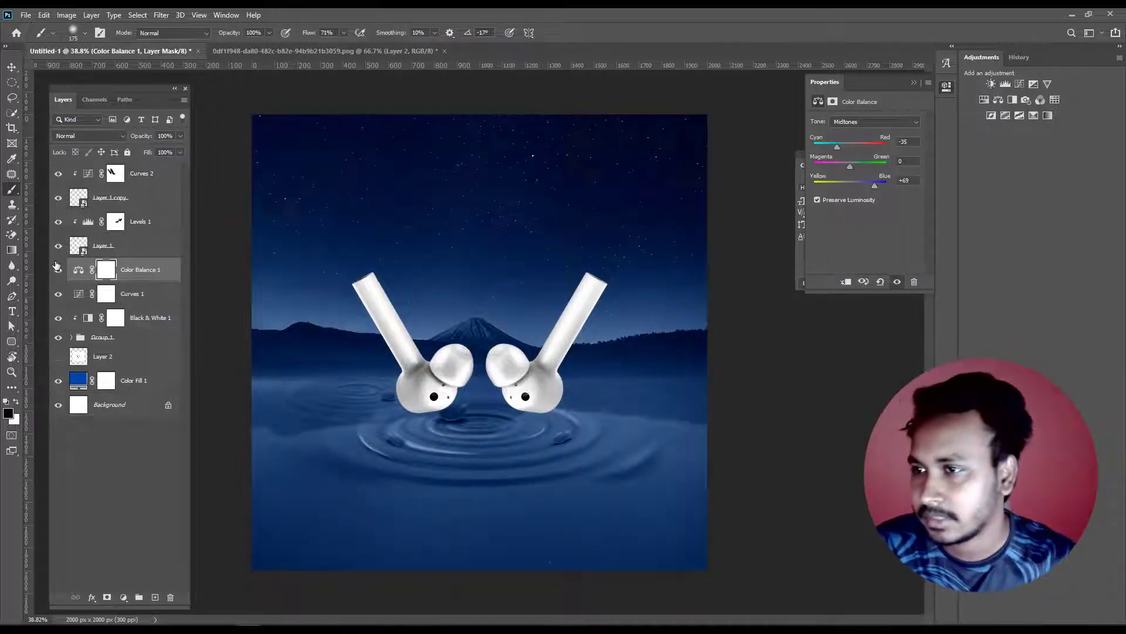
click(59, 270)
click(59, 269)
click(58, 318)
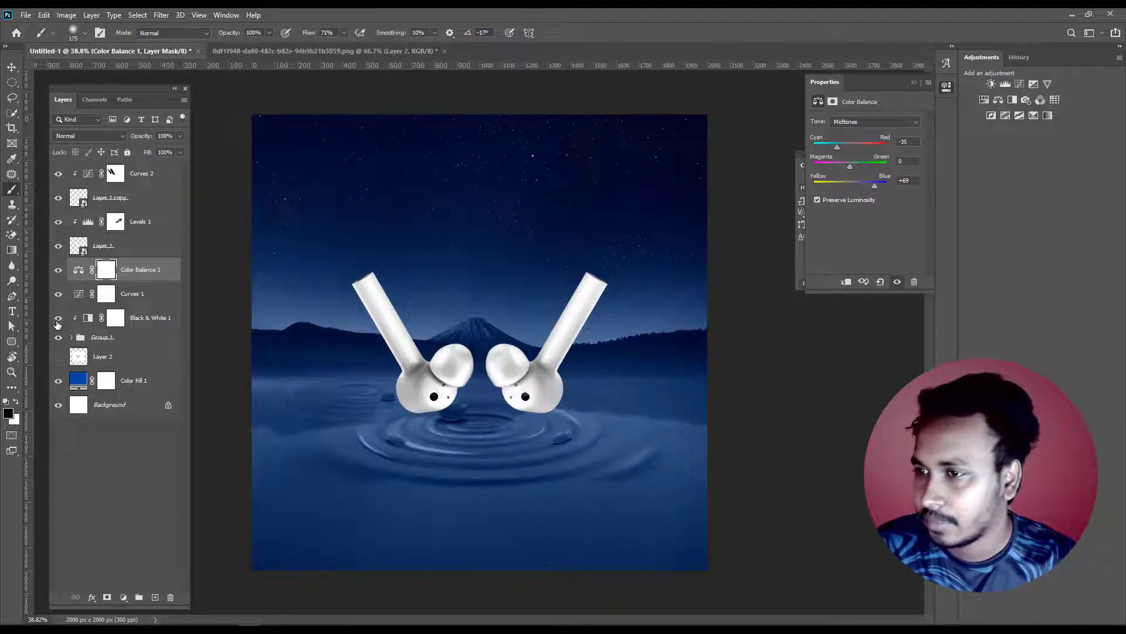
click(58, 318)
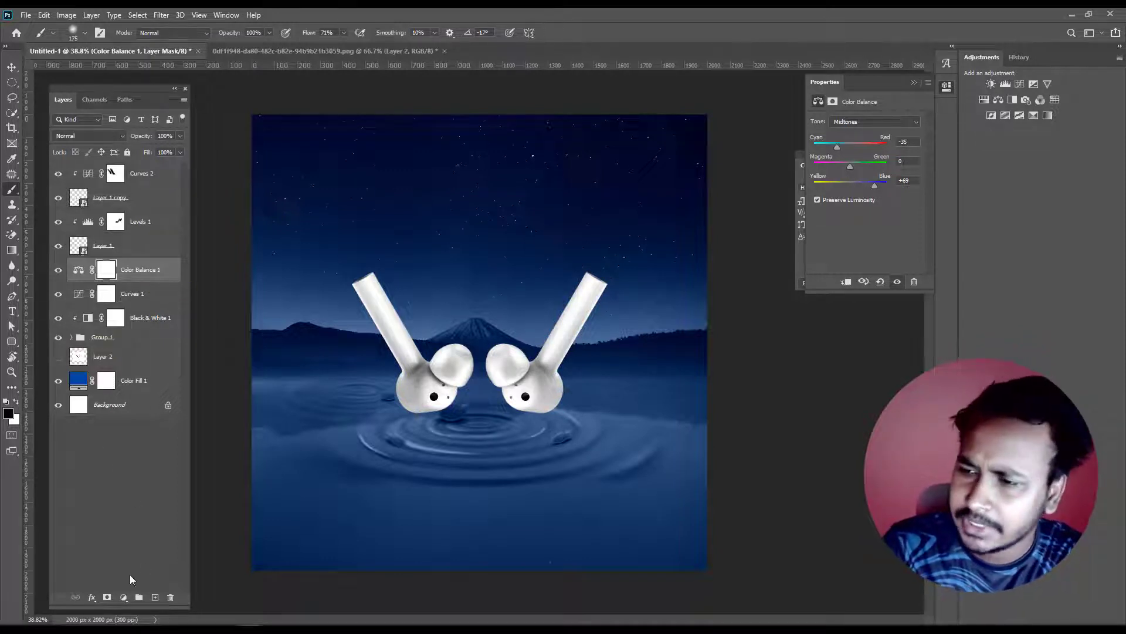
- Add a black-to-transparent Gradient Fill layer: Radial, Reverse on, Scale 297%
click(124, 597)
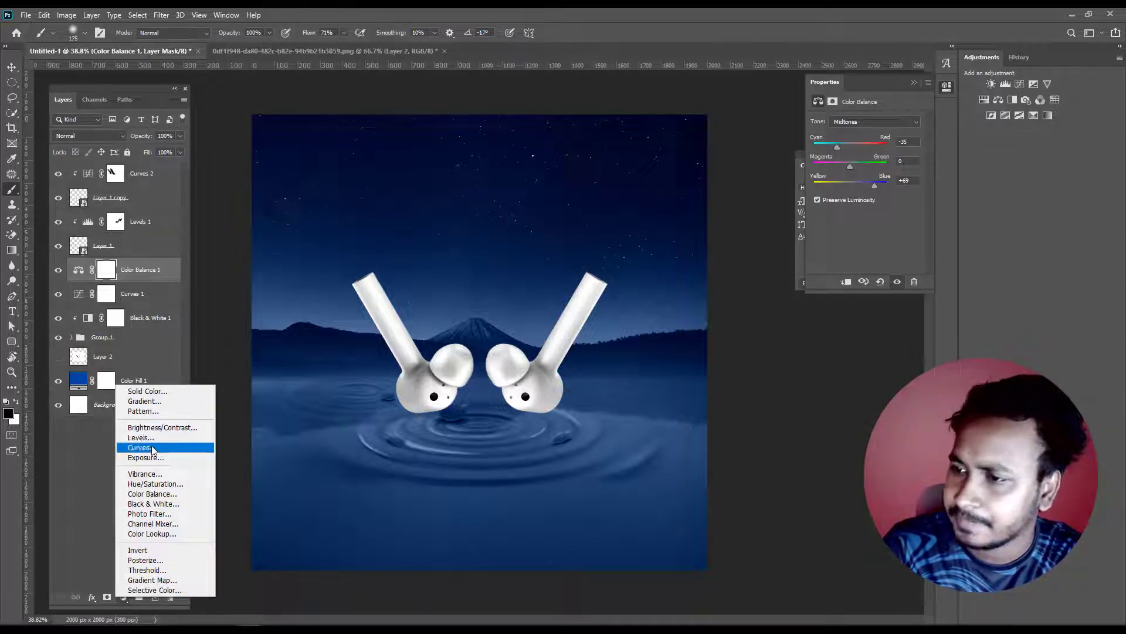
click(144, 400)
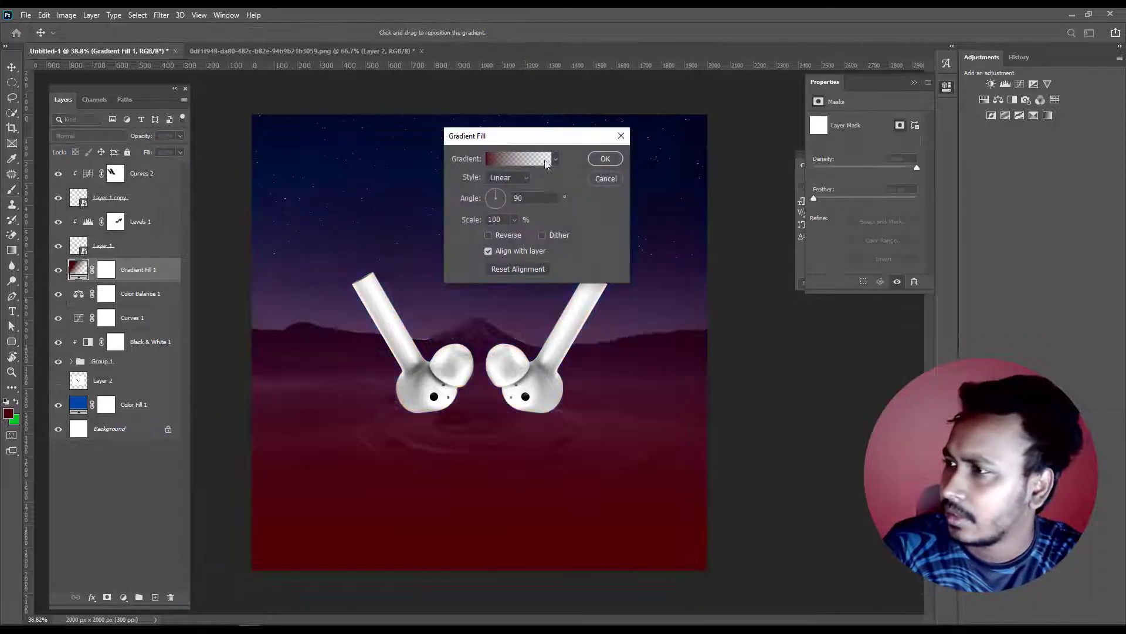
click(443, 164)
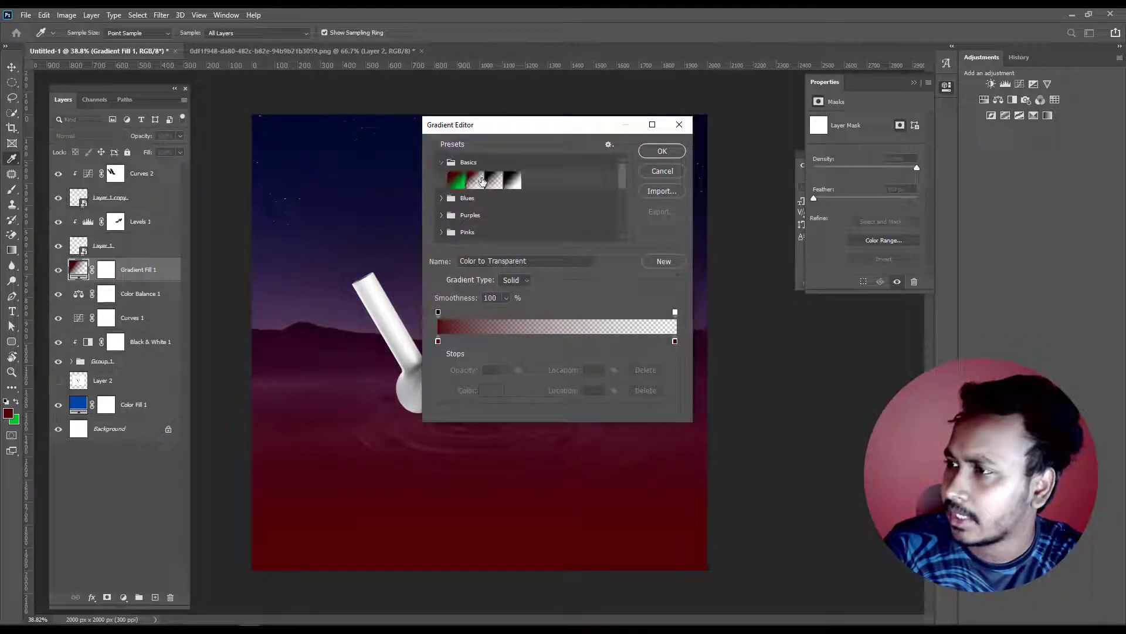
click(500, 183)
scroll(609, 196, down, 5)
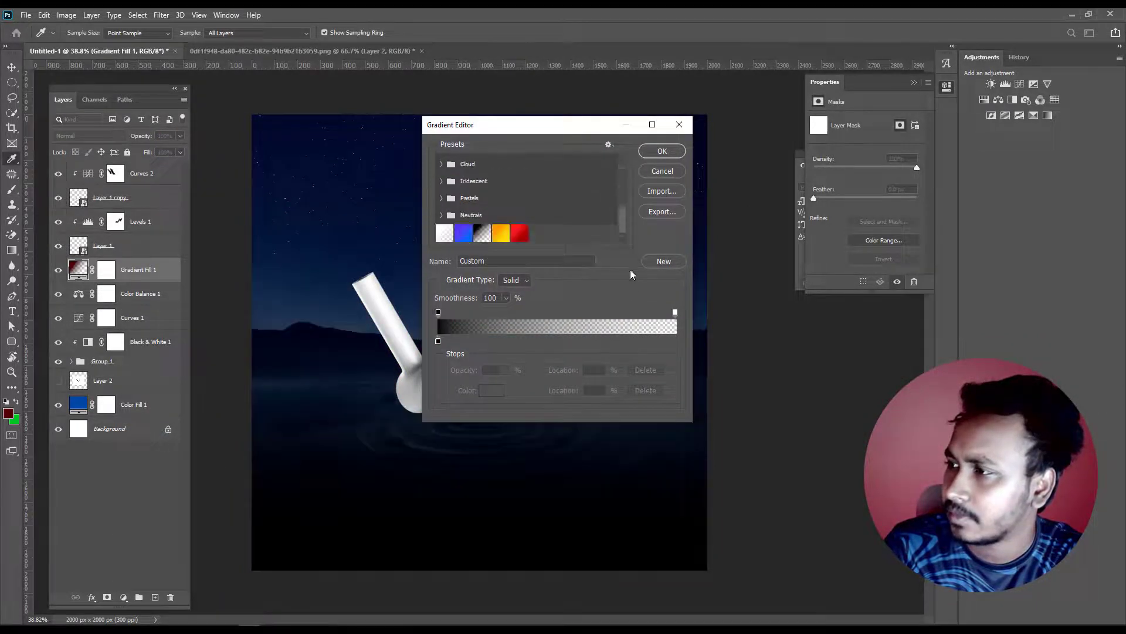
click(672, 153)
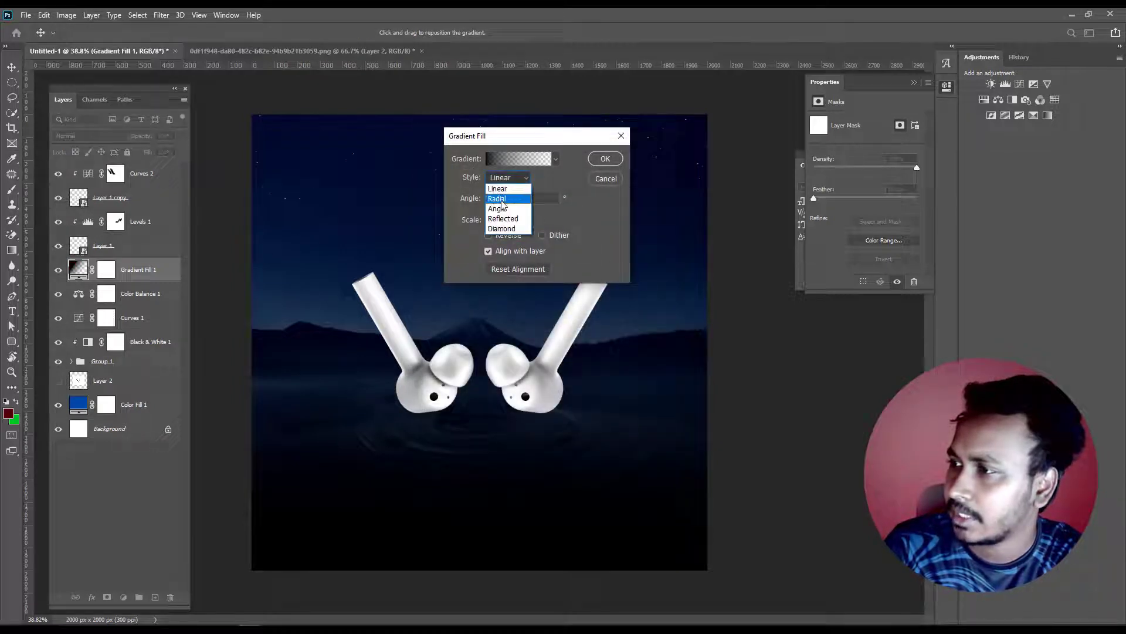
click(504, 187)
click(497, 236)
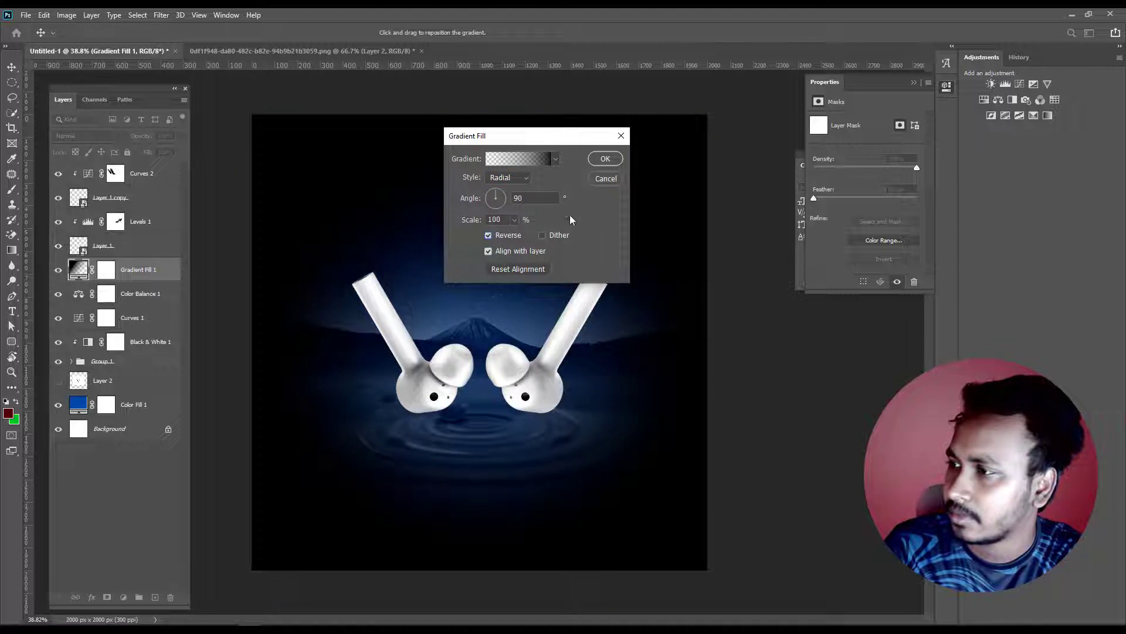
click(514, 219)
drag(515, 235, 524, 233)
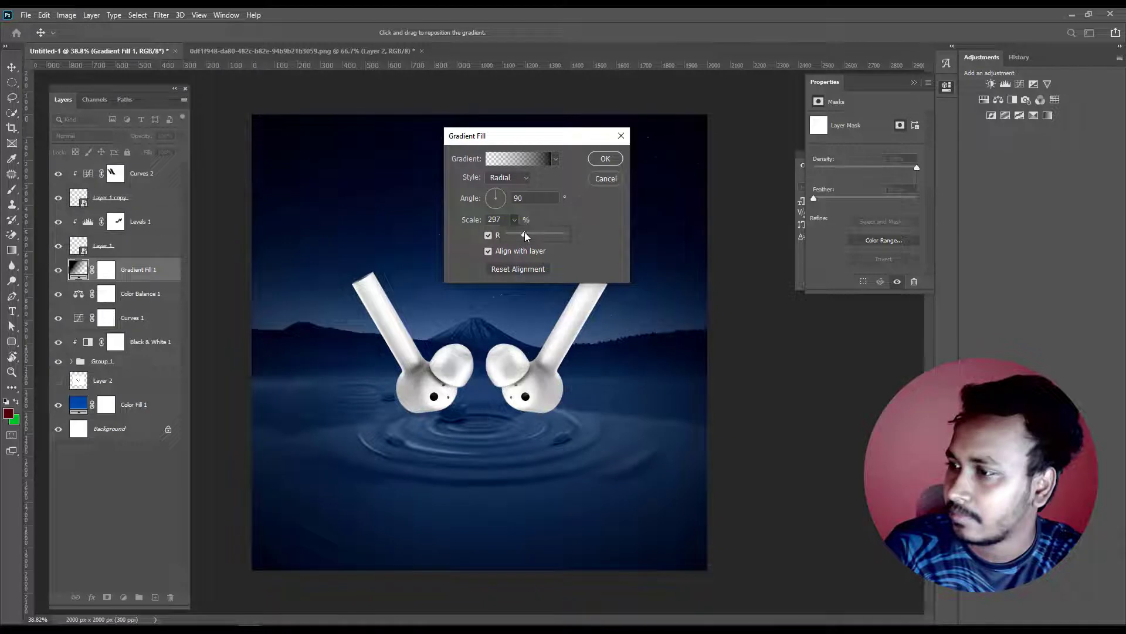
click(595, 162)
- Blend Gradient Fill 1 in Multiply and toggle it to compare the vignette
click(88, 135)
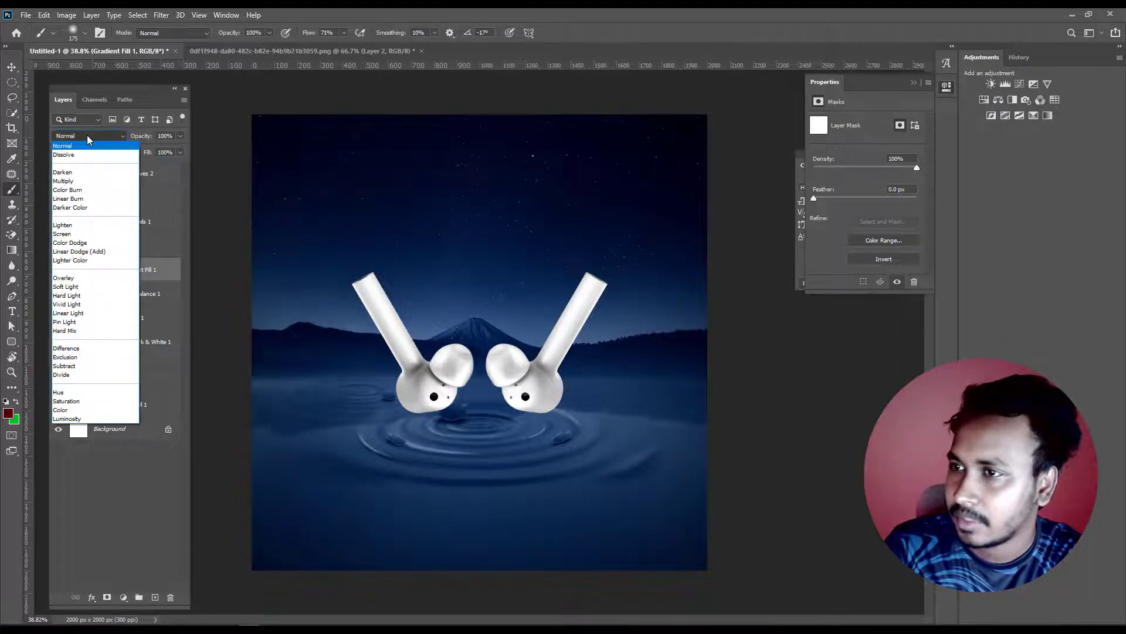
click(70, 168)
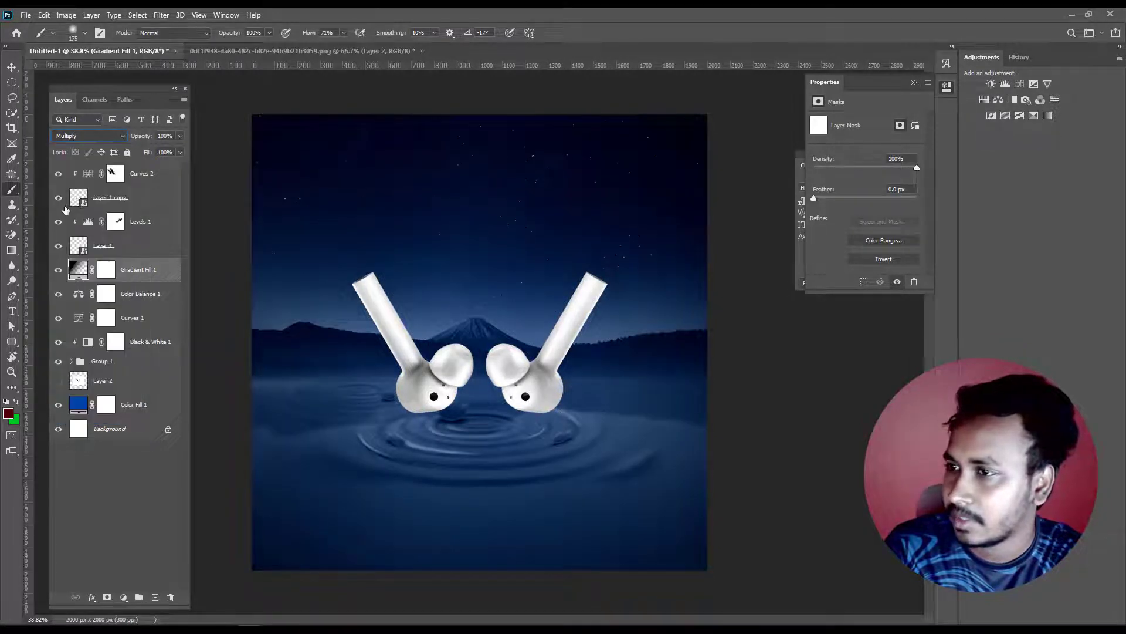
click(59, 270)
click(59, 269)
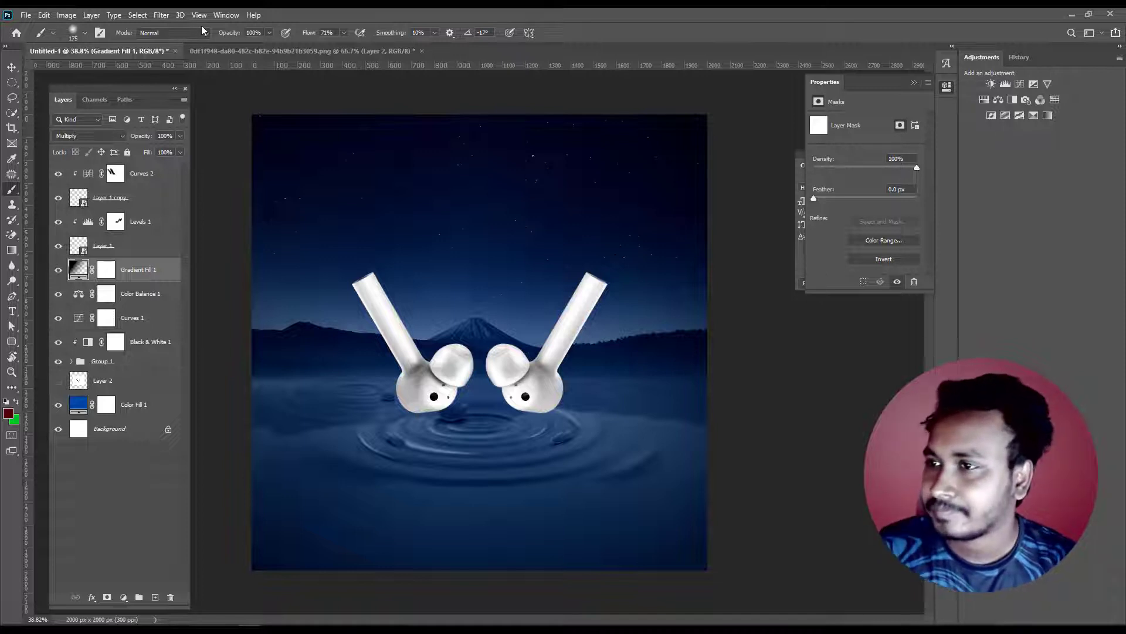
- Group the four earbud layers, Curves 2 through Layer 1, into a new group
click(137, 173)
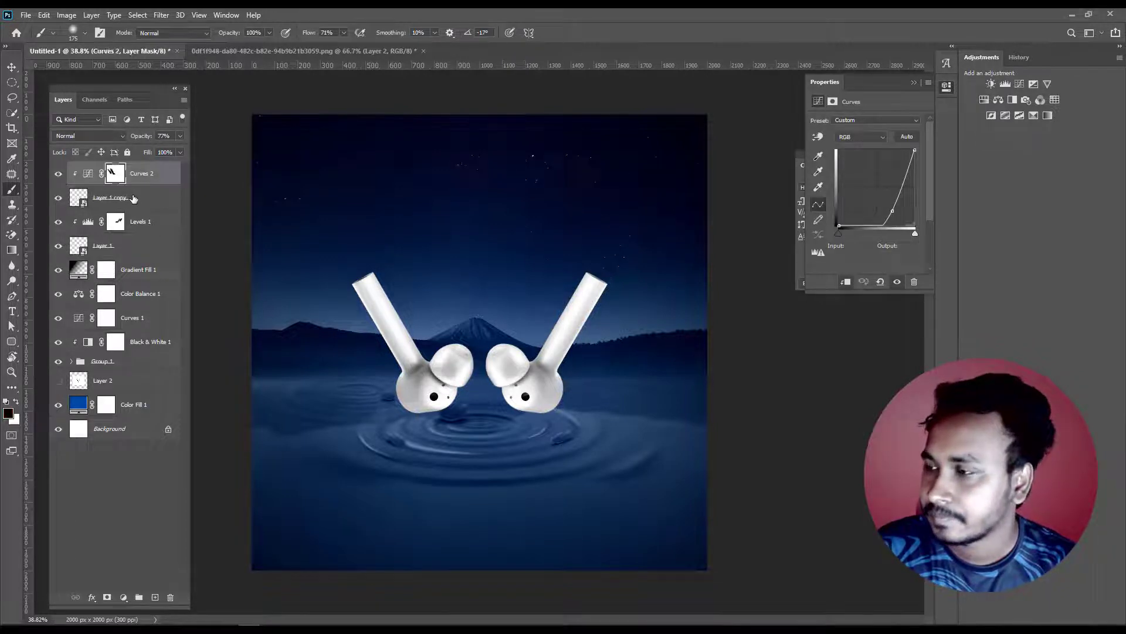
shift+click(102, 193)
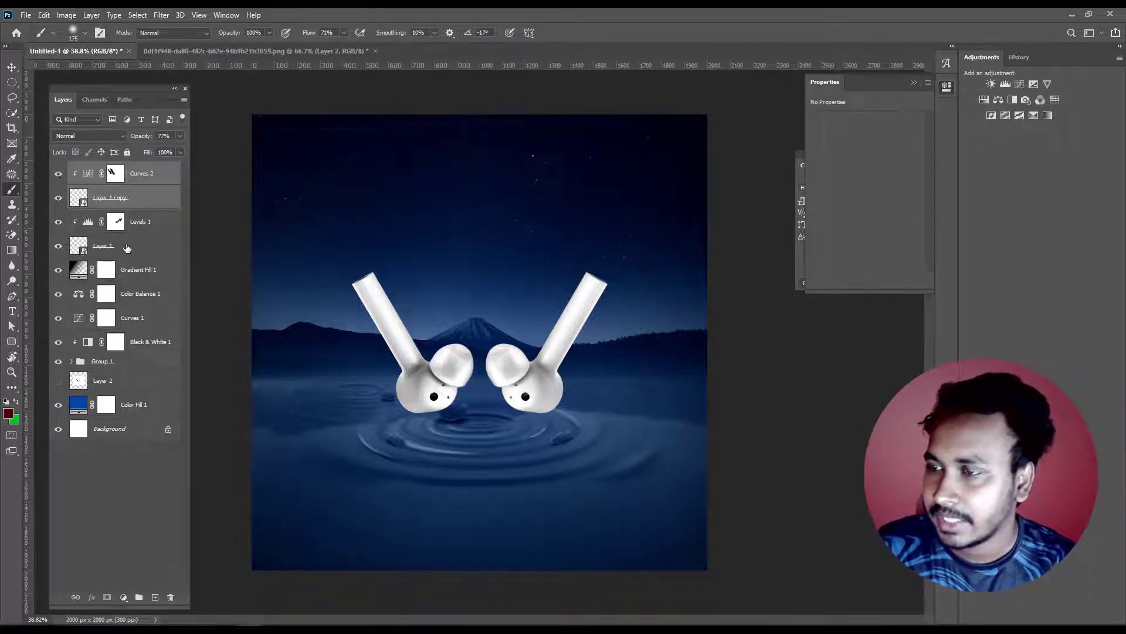
shift+click(126, 247)
key(ctrl+g)
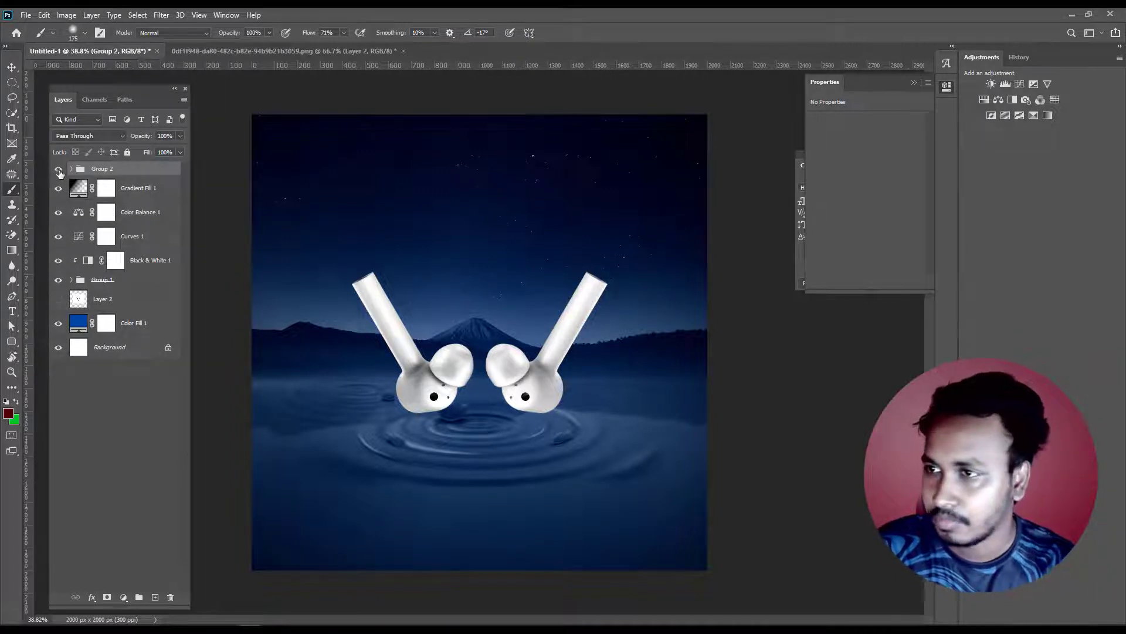
click(58, 169)
click(58, 169)
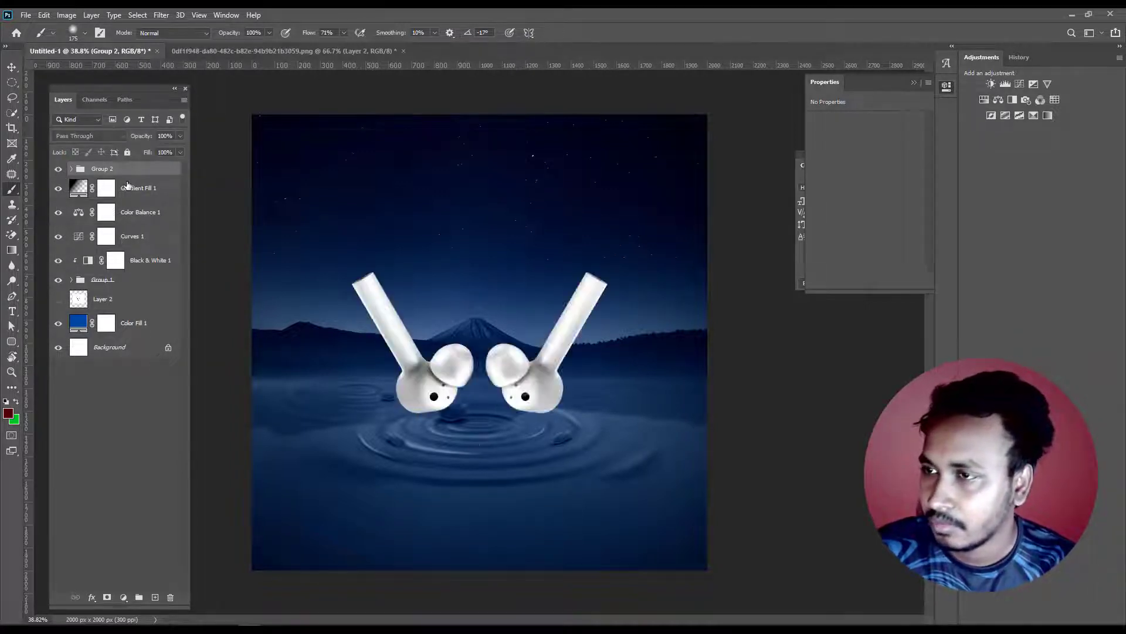
- Duplicate the group, flip it vertically beneath the earbuds as a reflection, then hide both groups
key(ctrl+j)
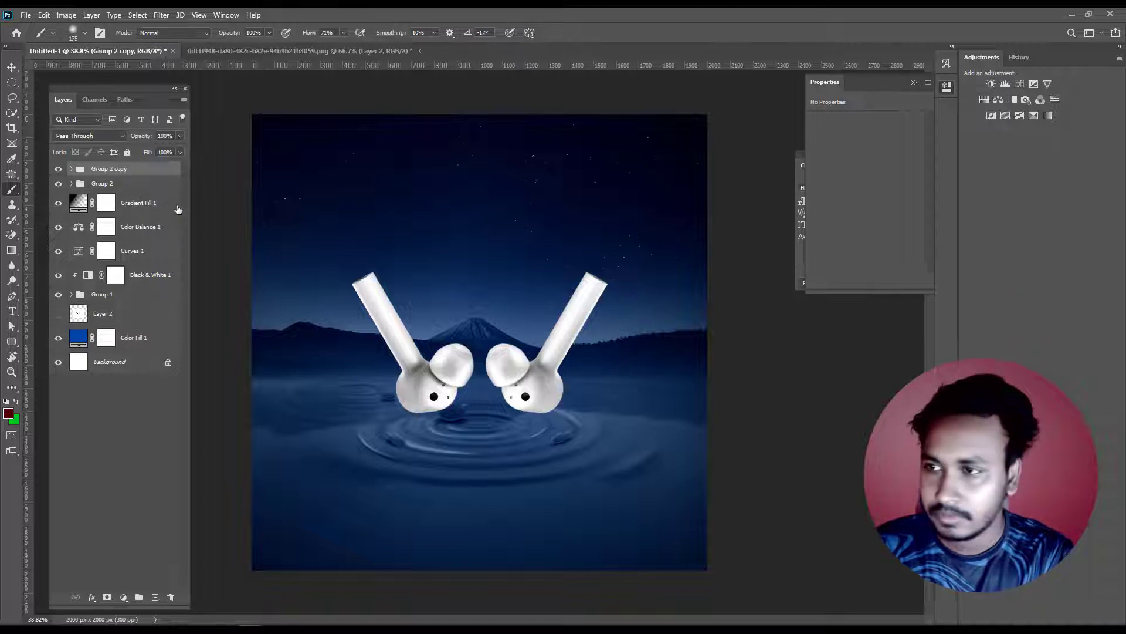
key(ctrl+t)
right_click(441, 297)
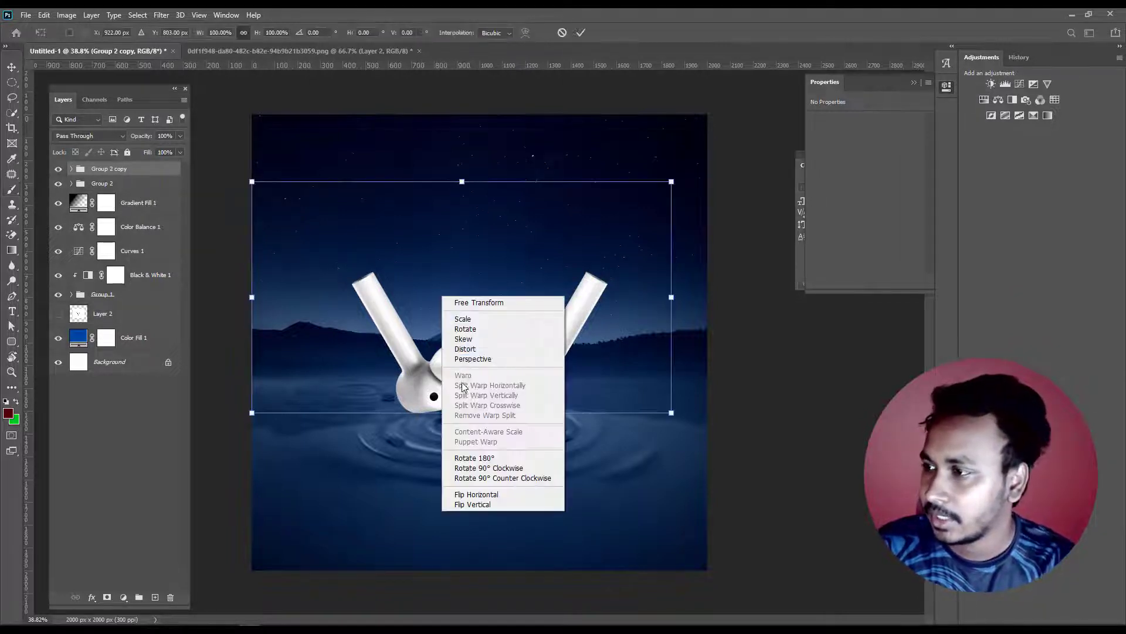
click(475, 505)
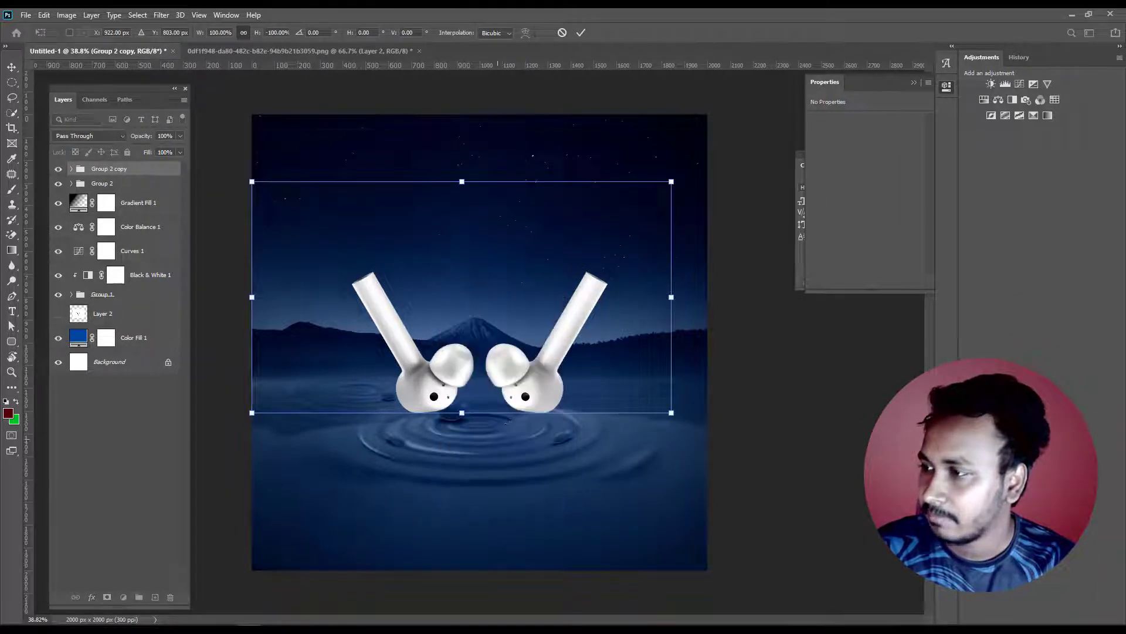
drag(529, 279, 532, 528)
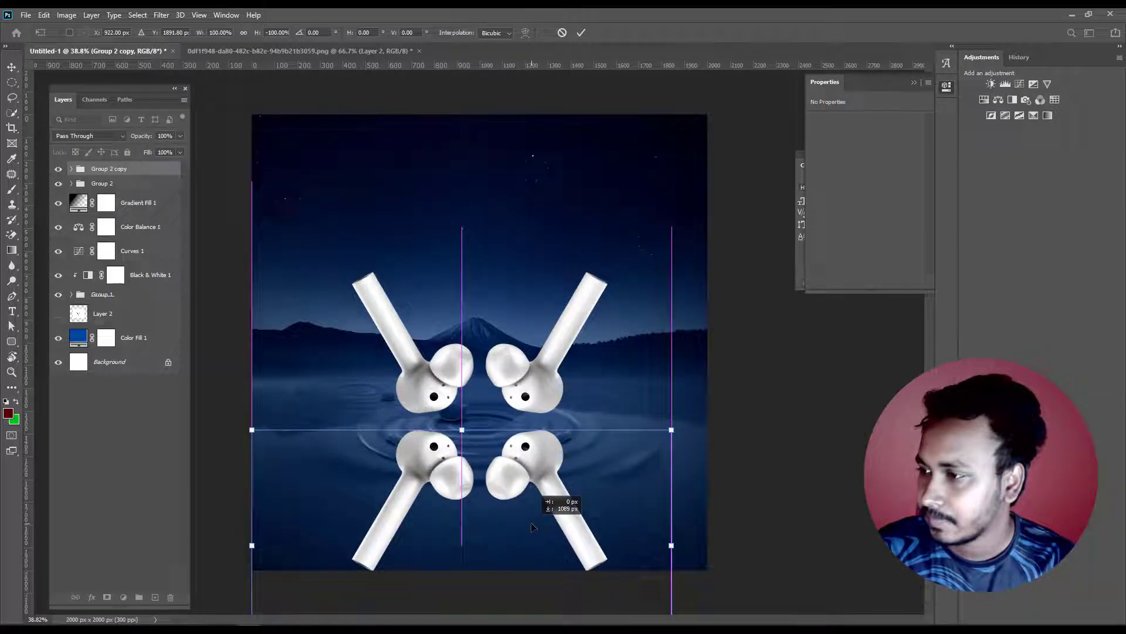
drag(532, 528, 532, 526)
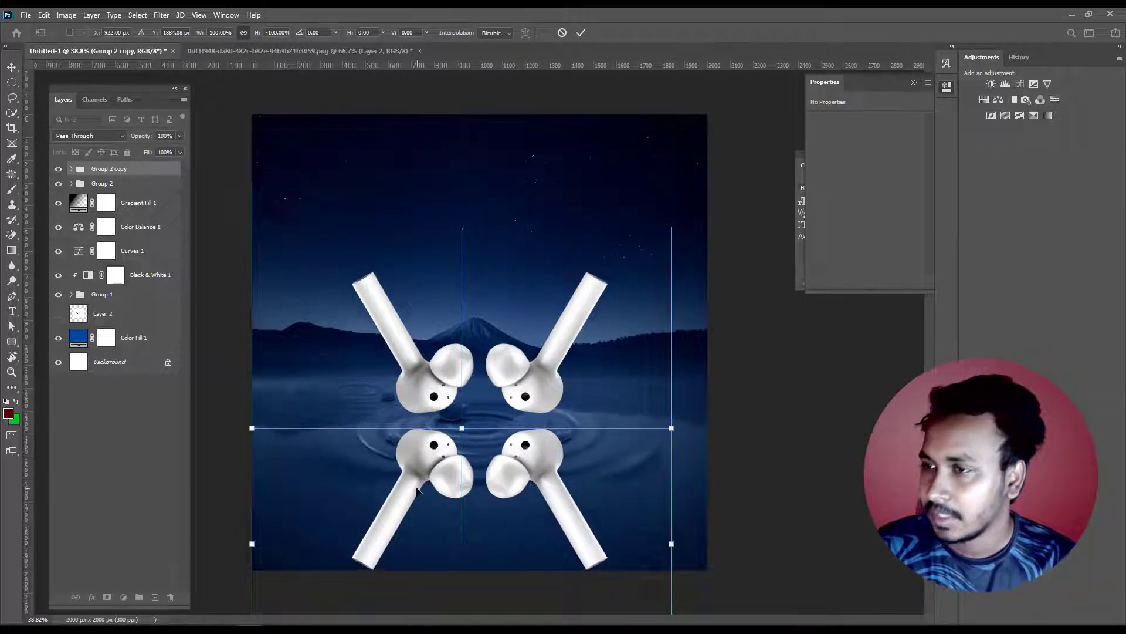
key(Return)
key(b)
drag(61, 174, 61, 183)
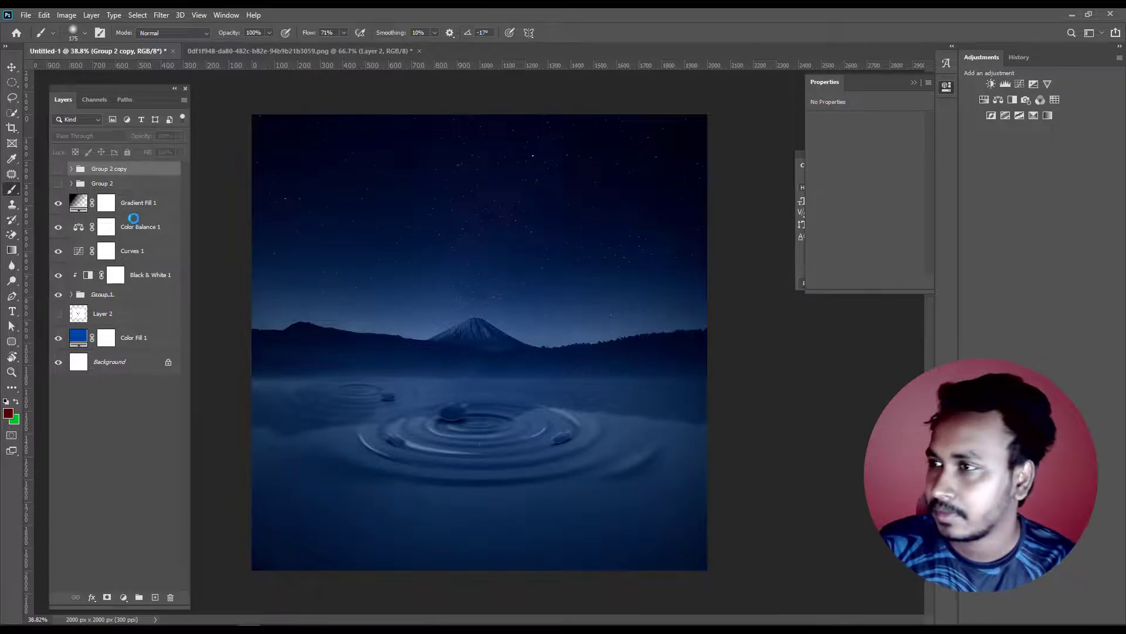
- Save a PSD copy named 'eid Music' in the Design folder, then show the earbud groups again
key(ctrl+s)
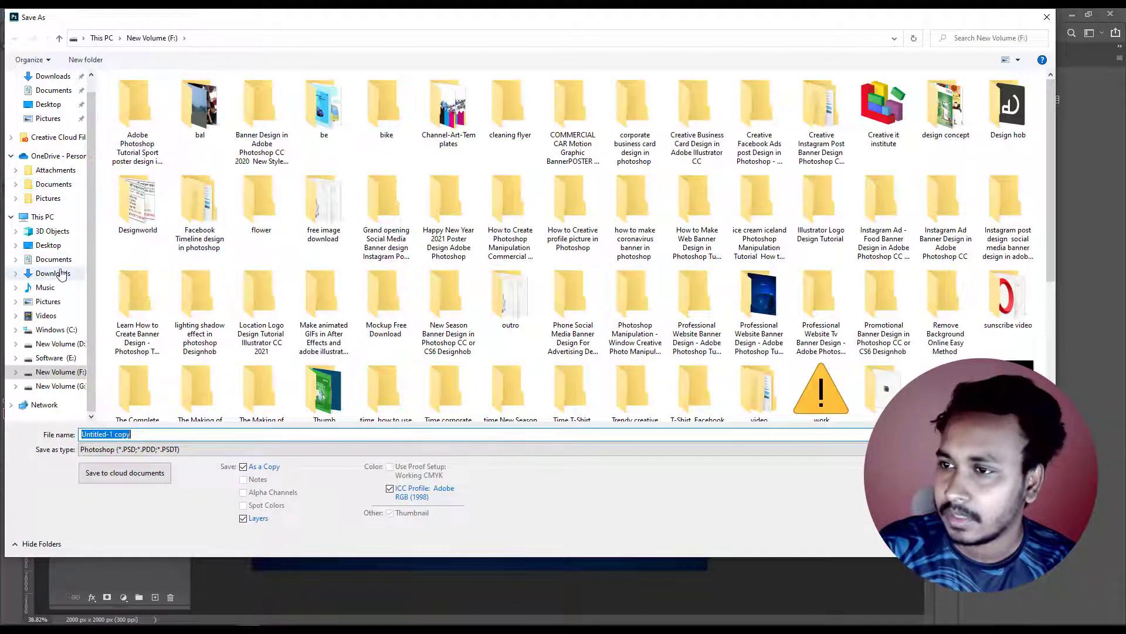
scroll(459, 218, down, 3)
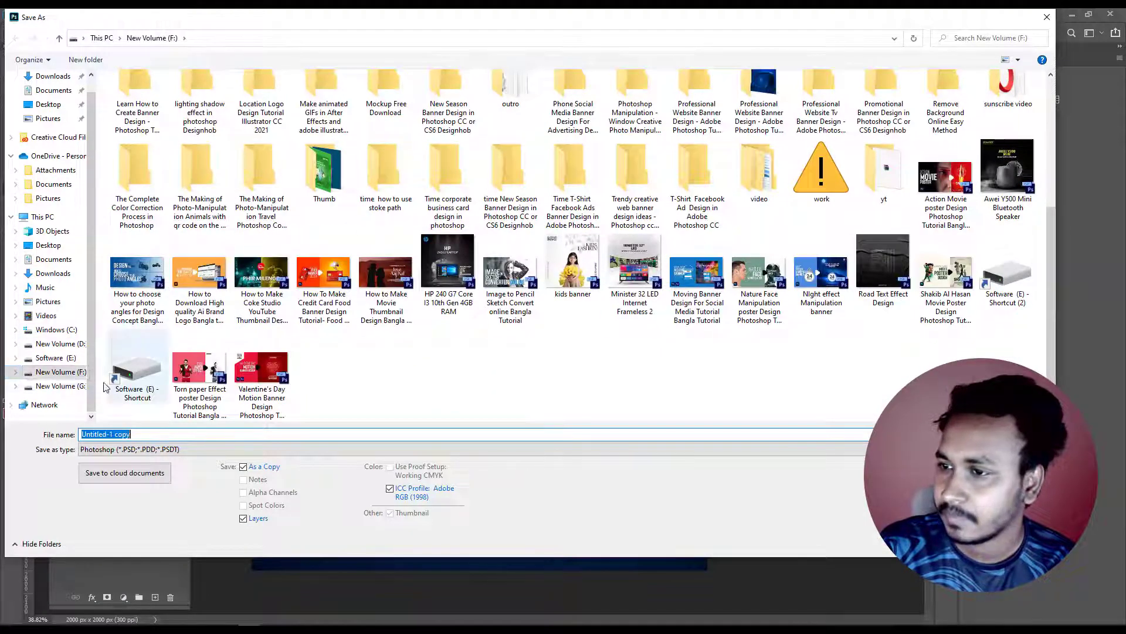
click(61, 387)
double_click(158, 115)
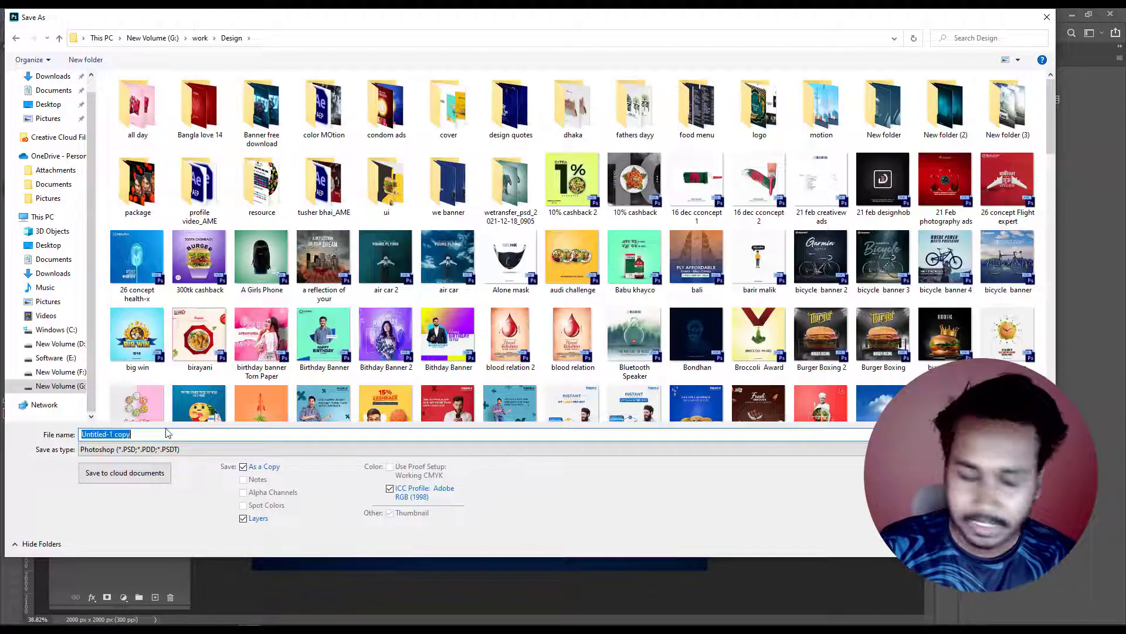
text(eid )
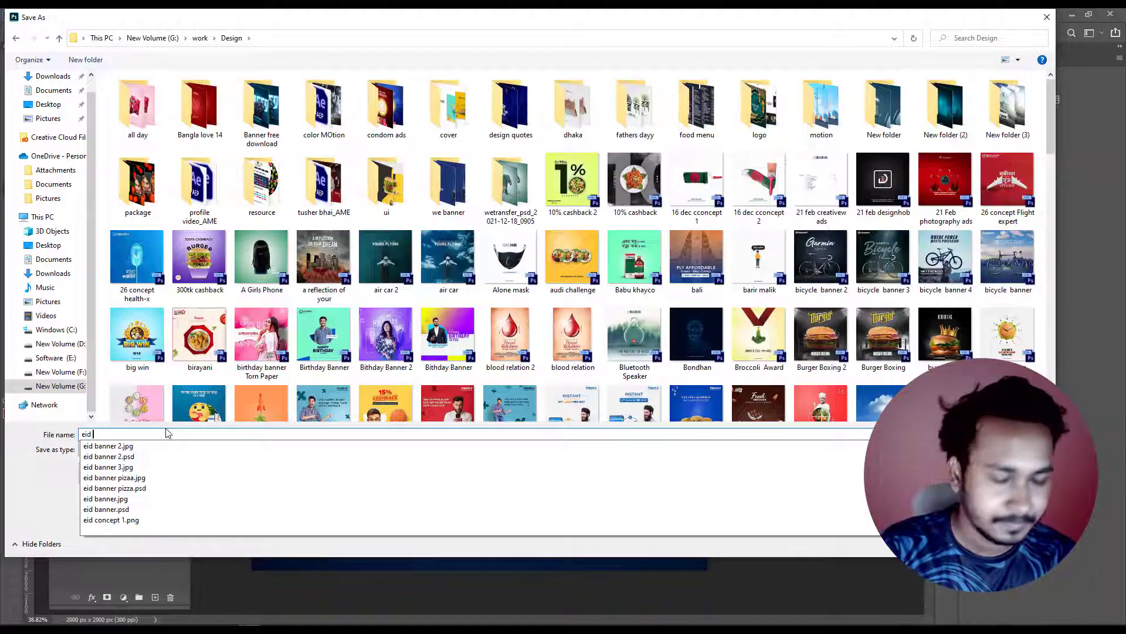
text(Mudsi)
key(BackSpace)
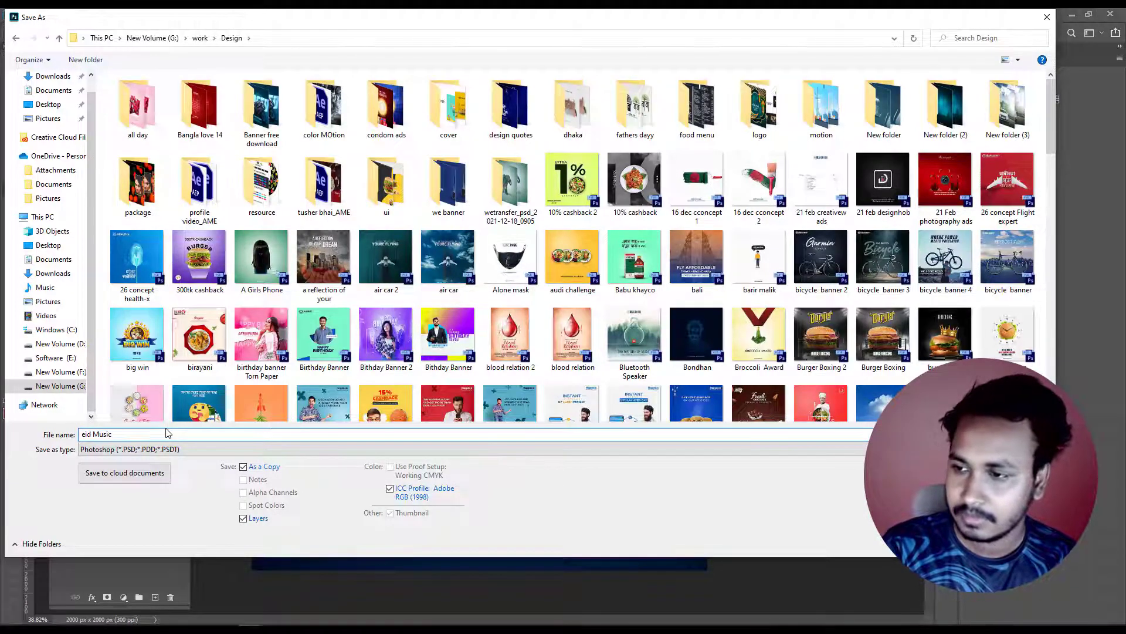
key(Return)
click(696, 184)
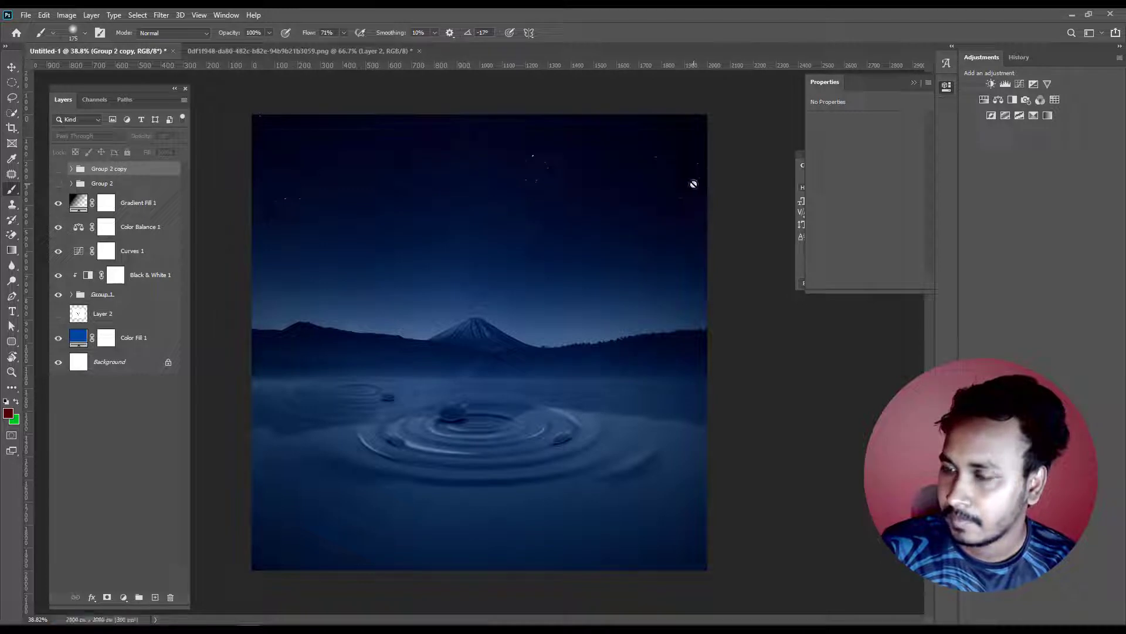
click(58, 169)
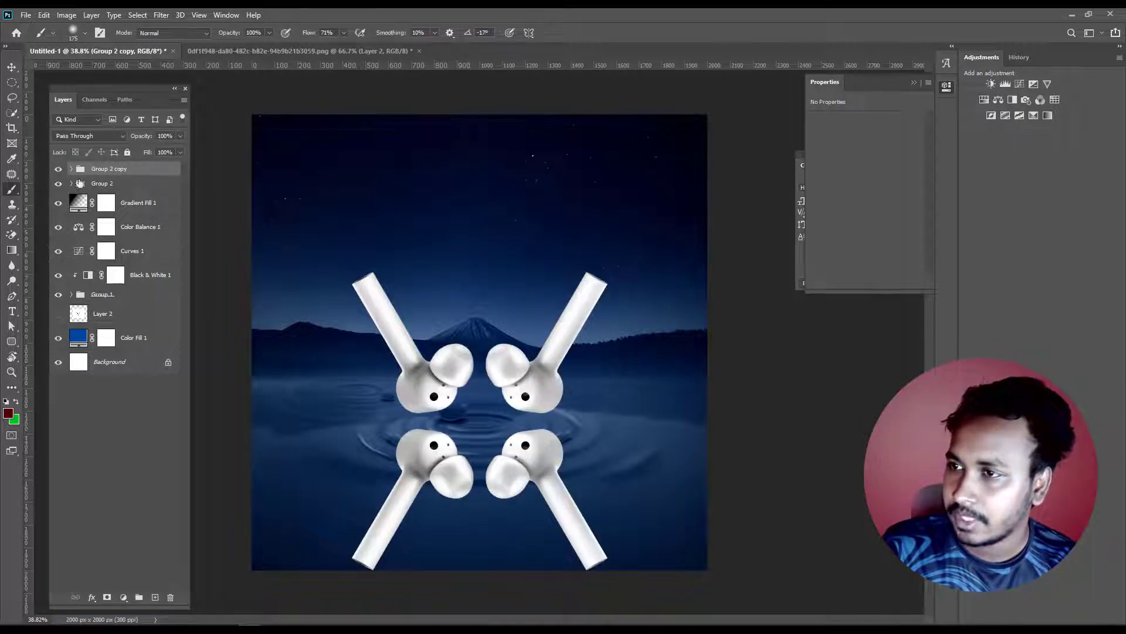
click(58, 169)
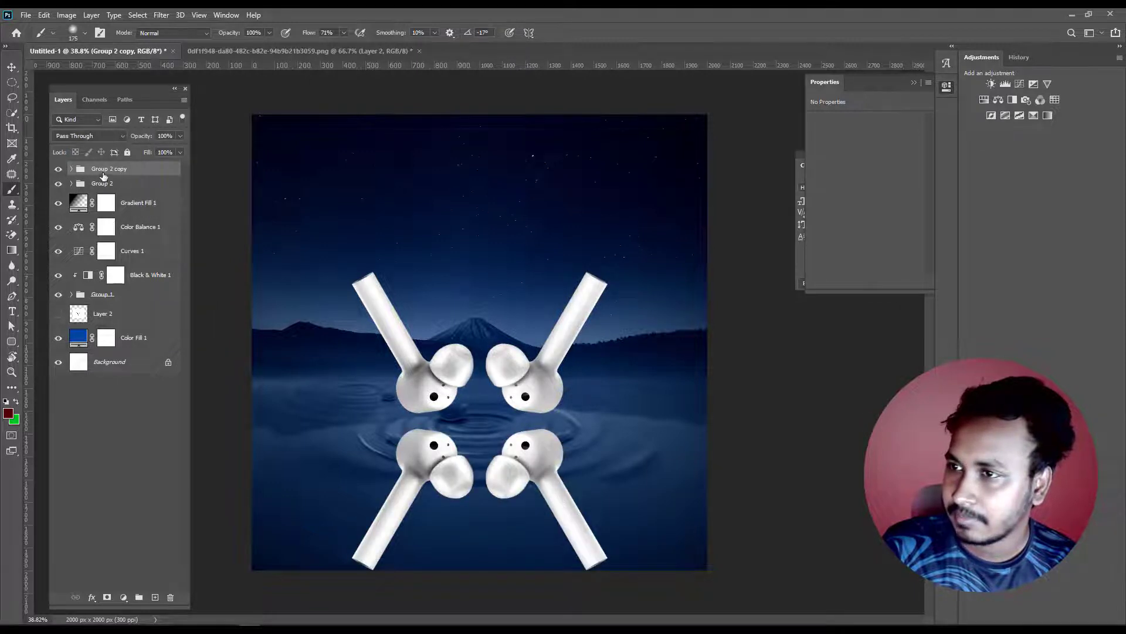
- Convert Group 2 copy to a smart object and apply Displace at scale 10 using eid Music.psd
right_click(103, 176)
click(150, 307)
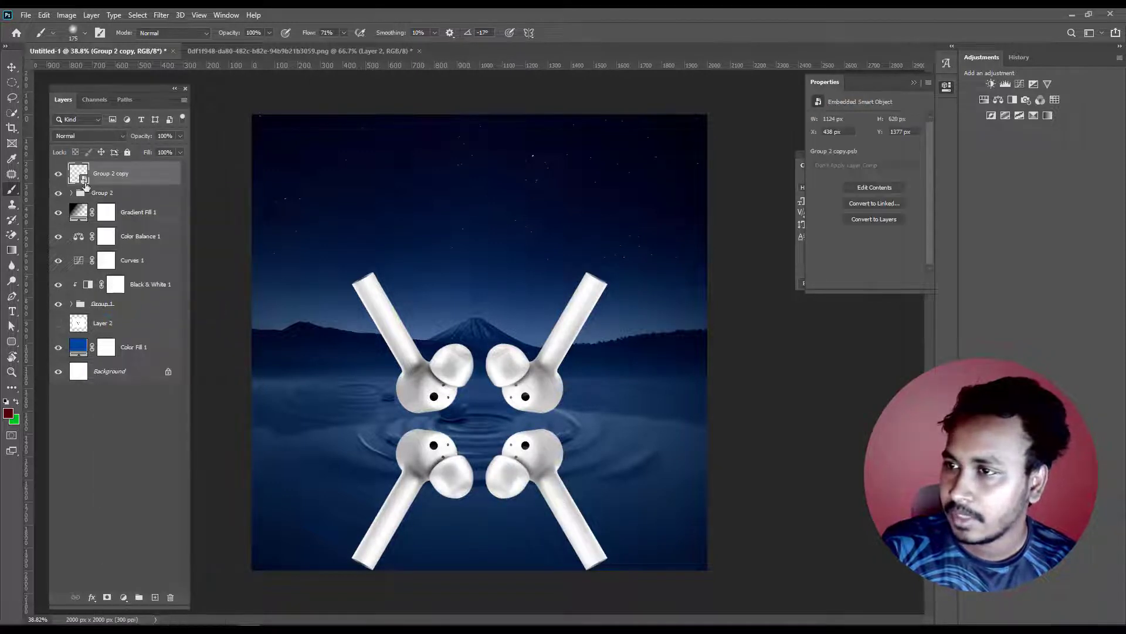
click(161, 14)
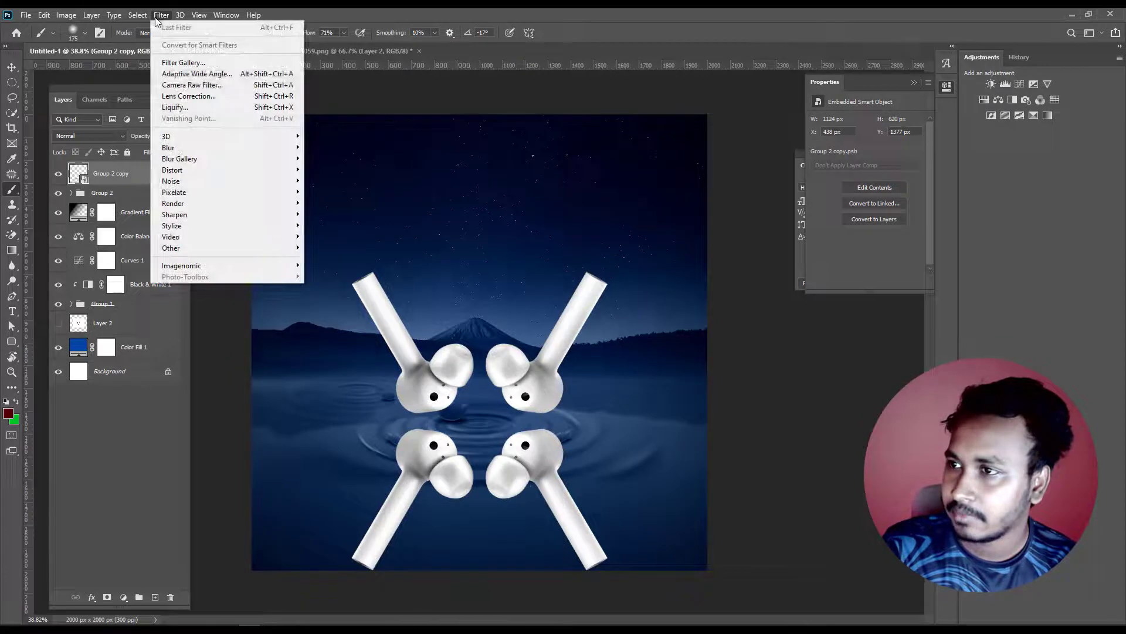
mouse_move(172, 170)
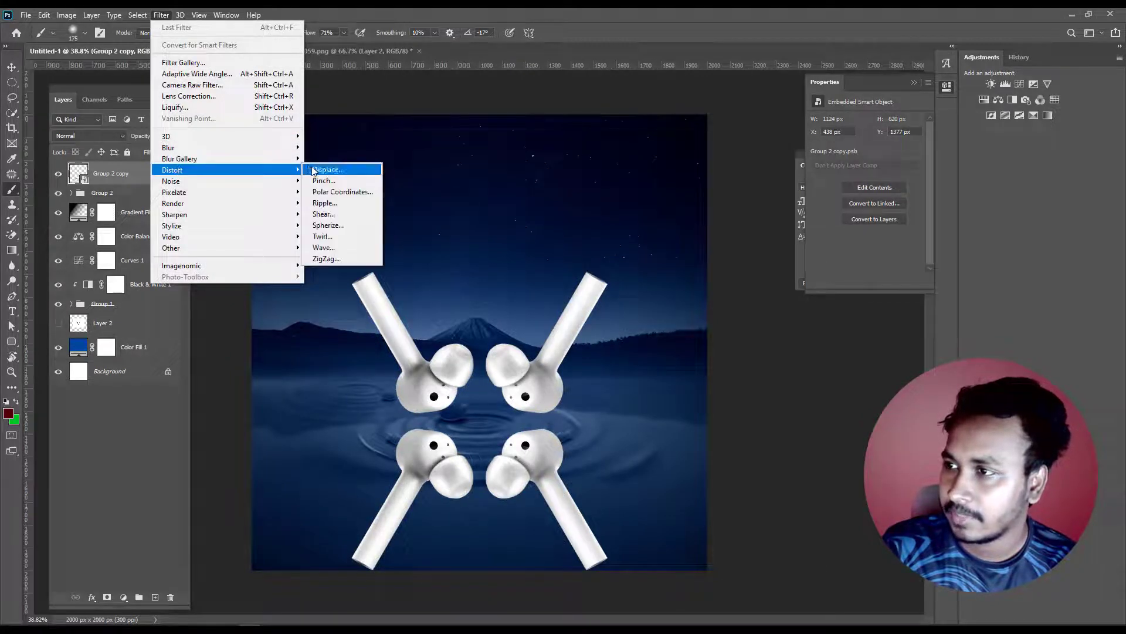
click(311, 167)
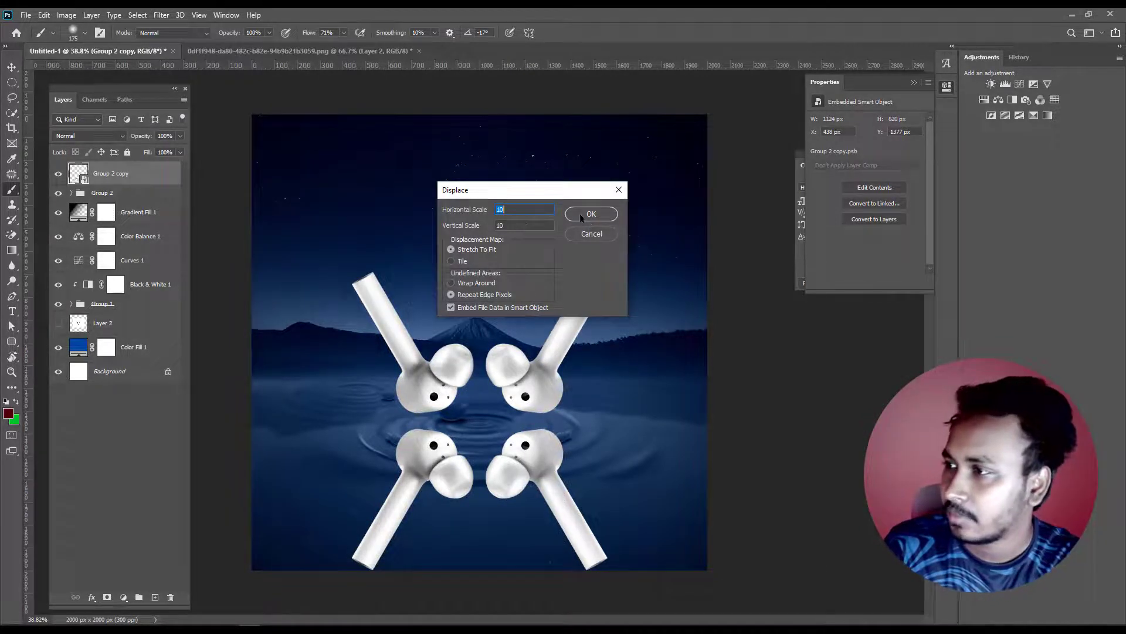
click(600, 211)
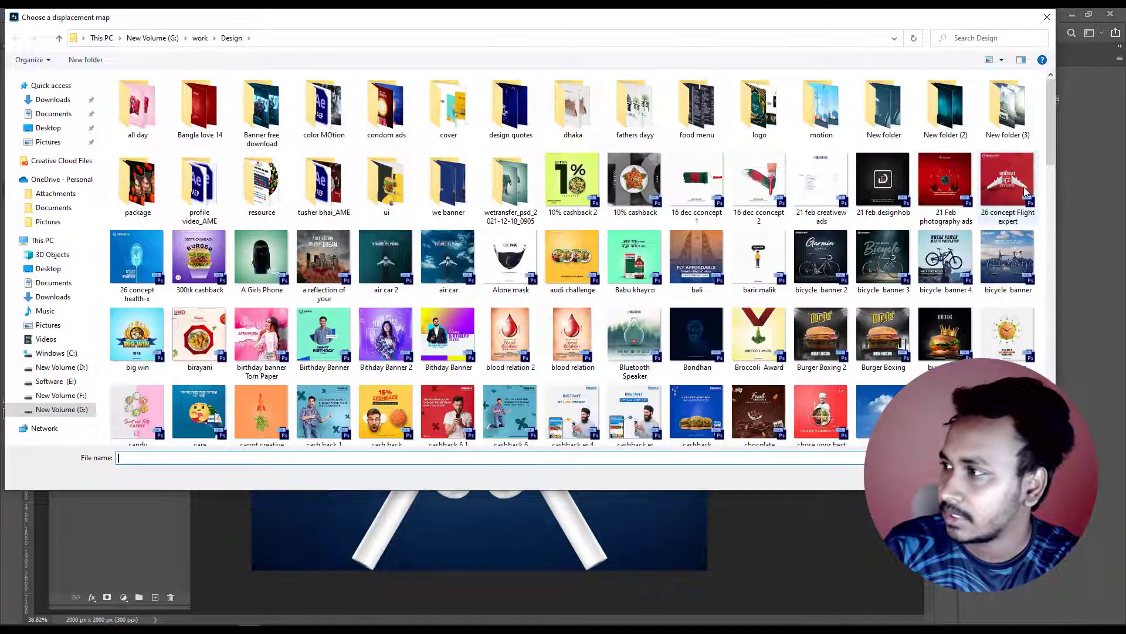
drag(1047, 131, 1047, 202)
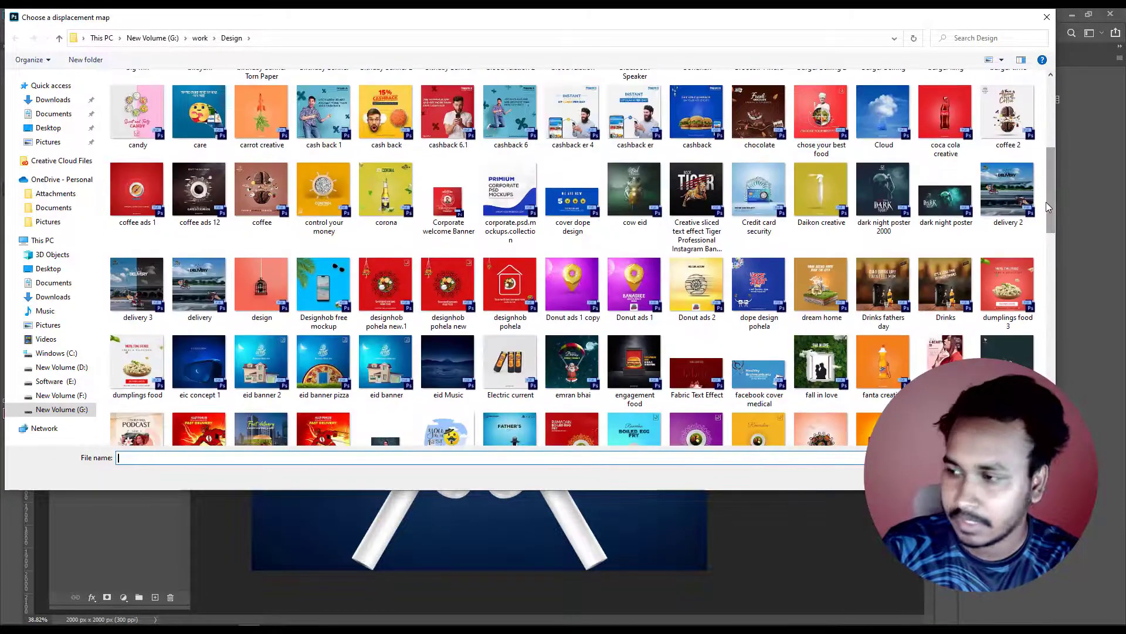
text(eid)
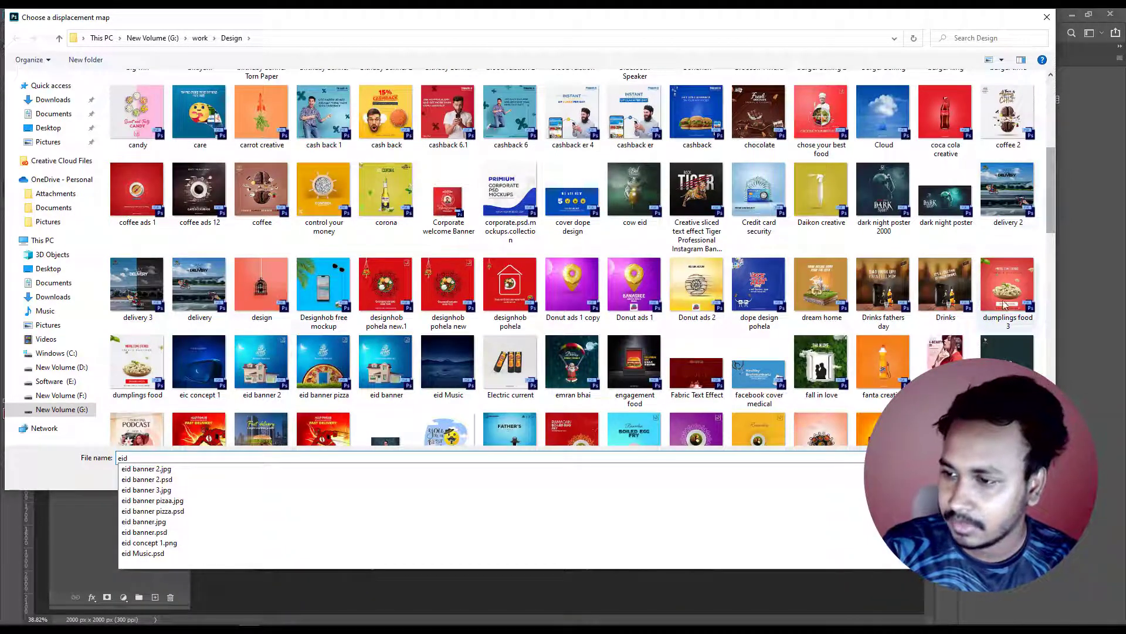
click(332, 554)
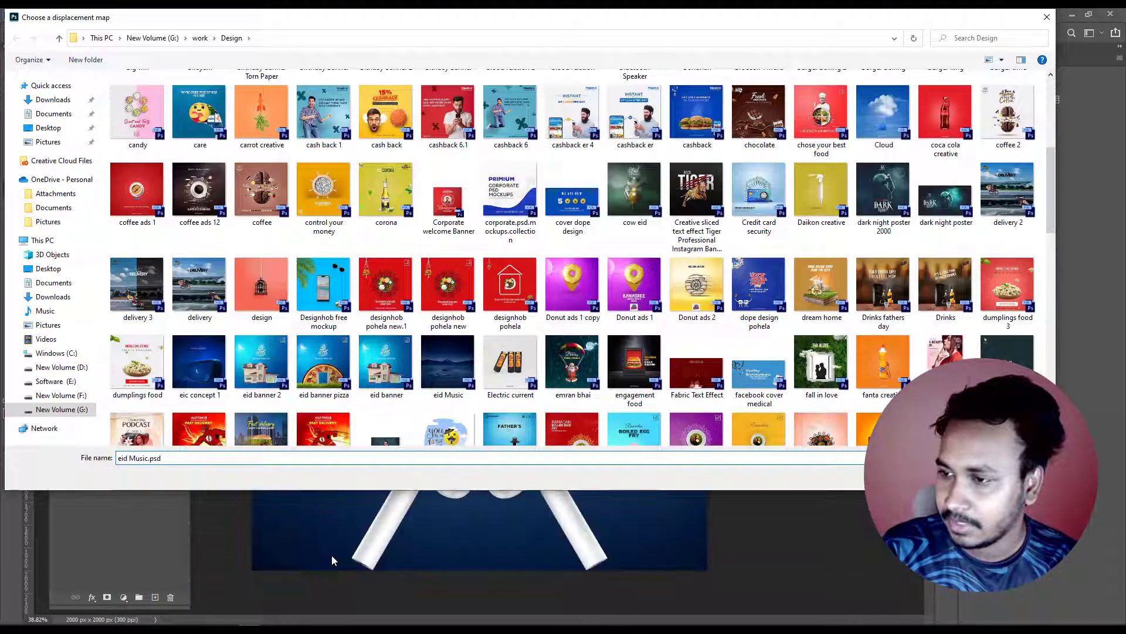
key(Return)
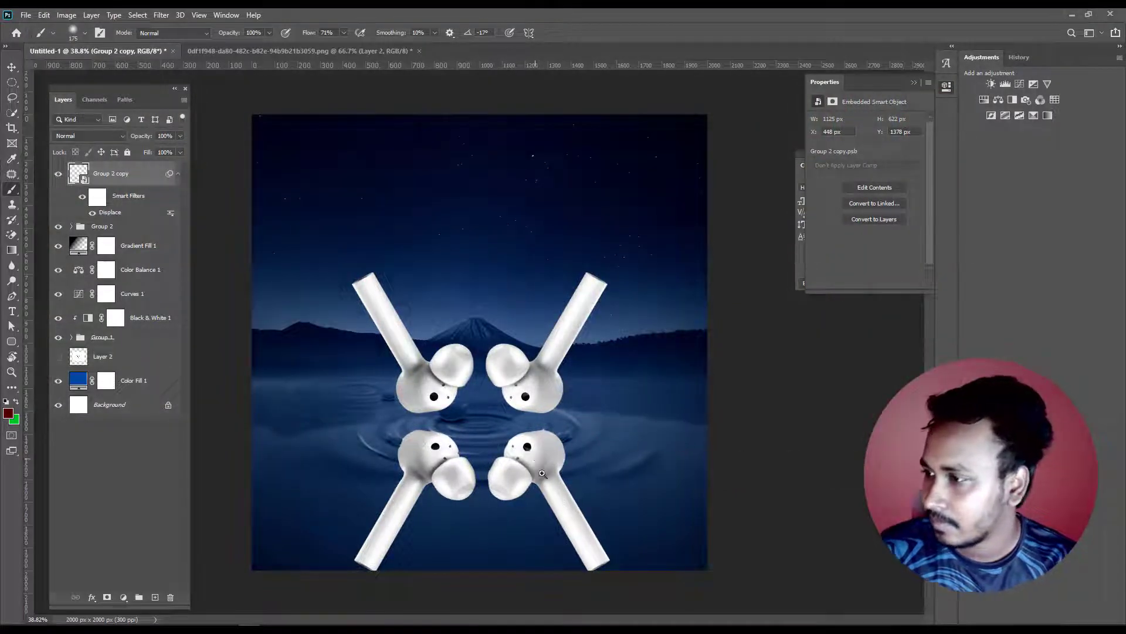
- Set the reflection layer's blend mode to Overlay
scroll(538, 476, up, 5)
scroll(562, 520, down, 3)
scroll(561, 520, down, 2)
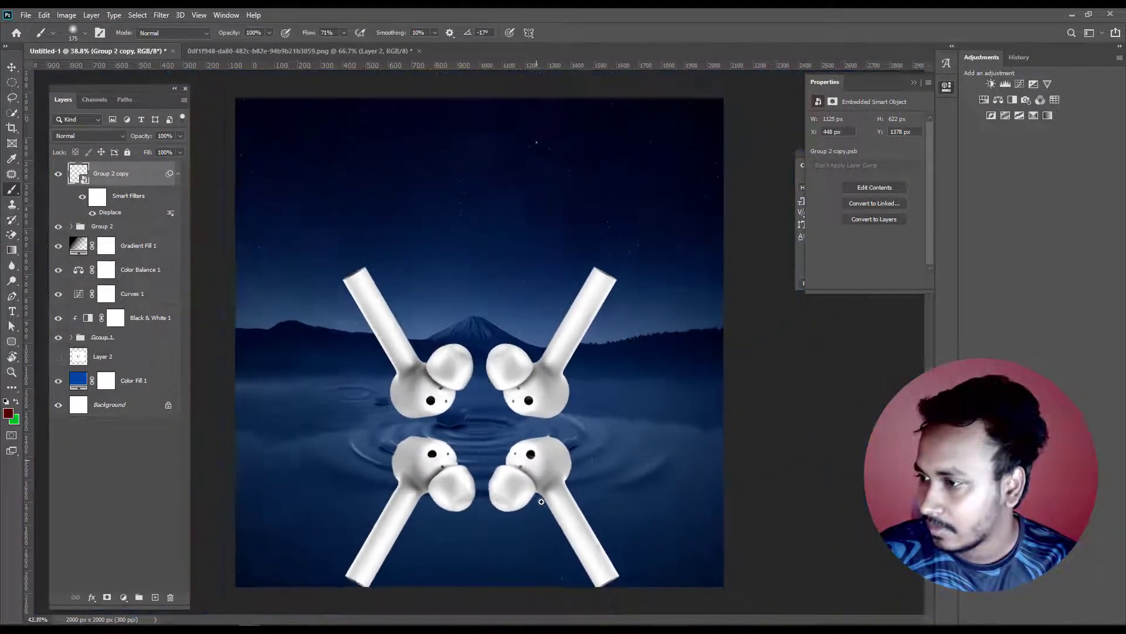
click(85, 139)
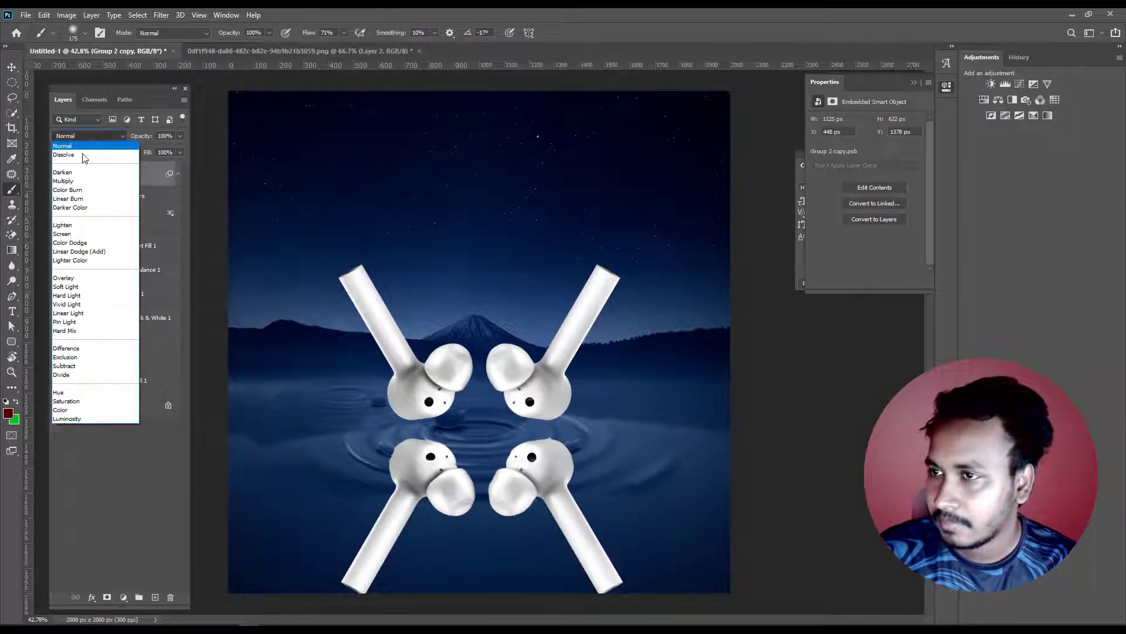
click(95, 282)
- Add a gradient layer mask fading the reflection downward and lower its opacity to about 71%
scroll(447, 462, up, 3)
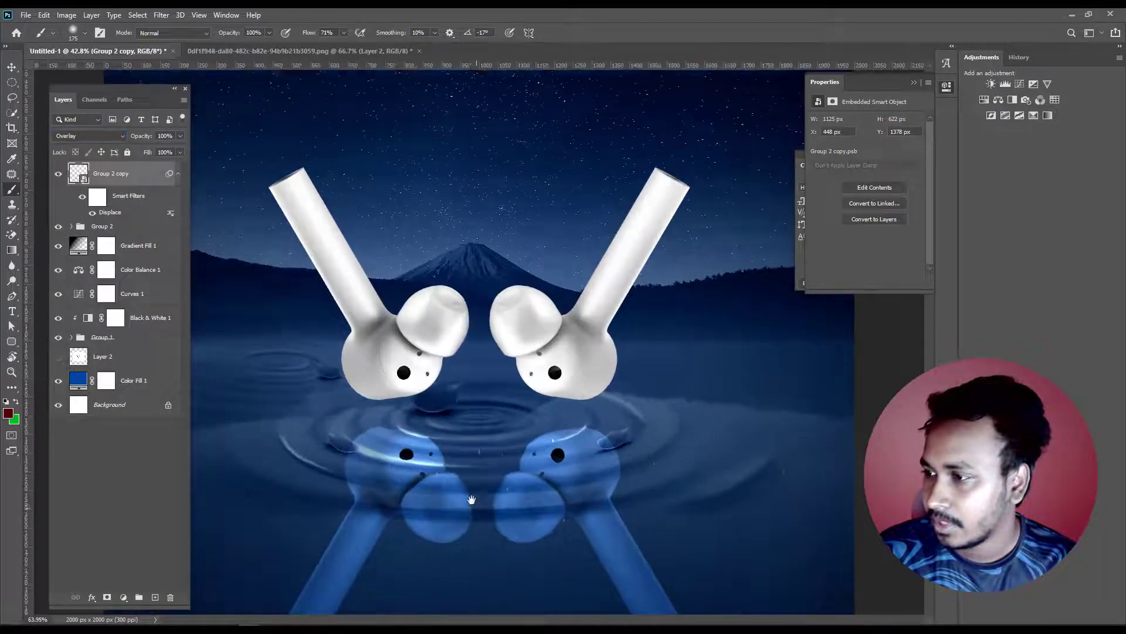
scroll(468, 500, down, 3)
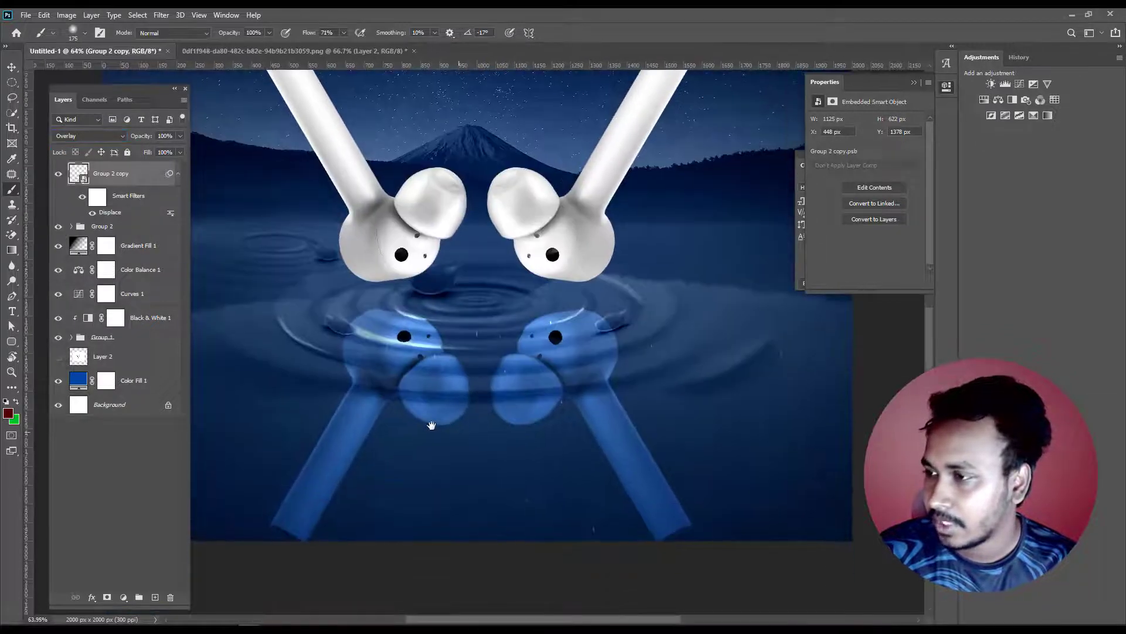
click(106, 598)
key(g)
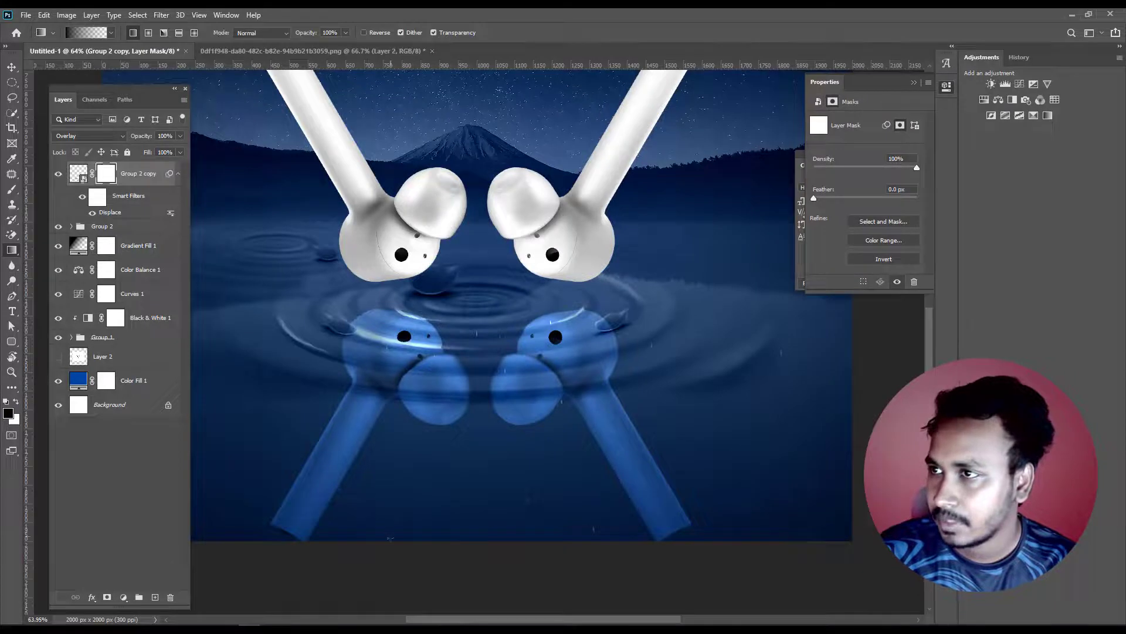
drag(378, 579, 375, 498)
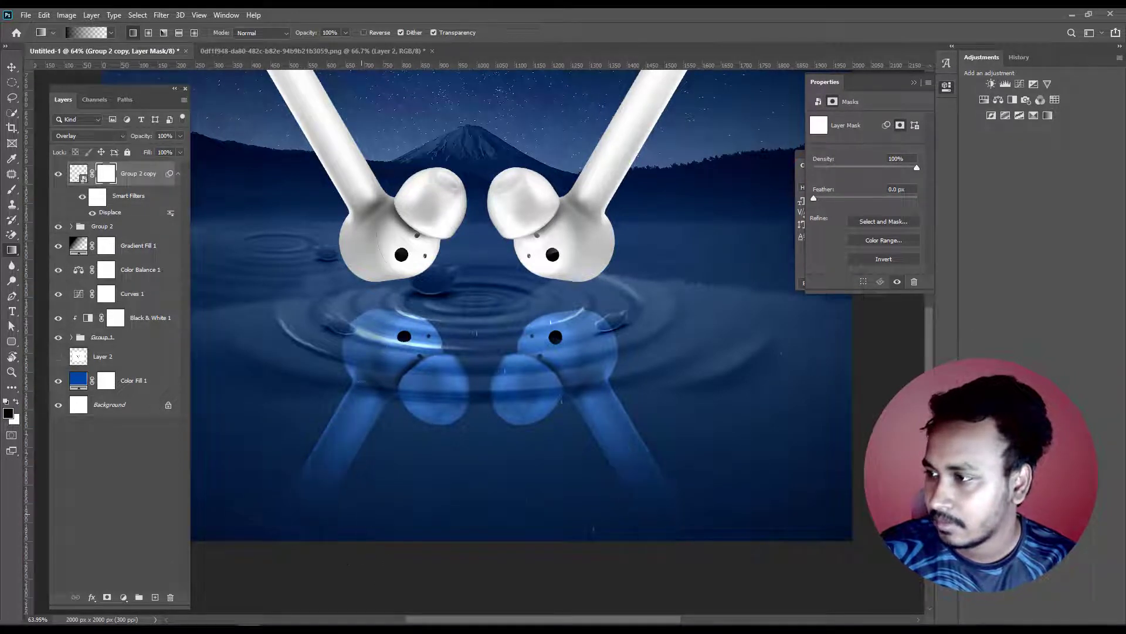
drag(373, 458, 379, 248)
drag(399, 414, 399, 492)
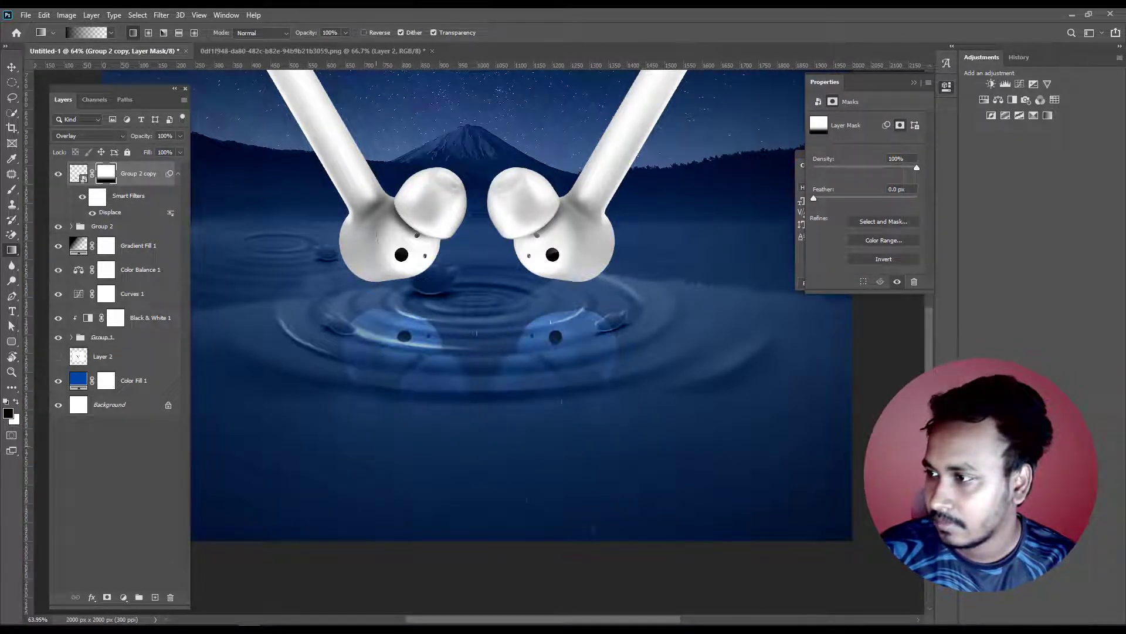
drag(172, 152, 166, 150)
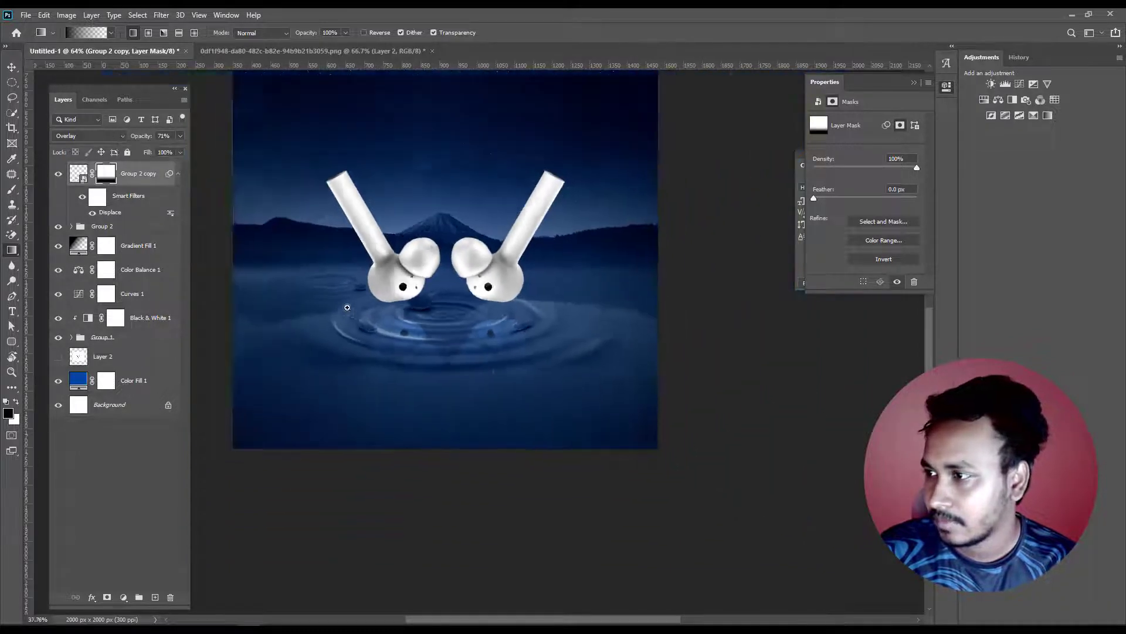
- Scroll through the Layers panel and enter a value of 60 for the reflection layer
scroll(376, 363, down, 3)
scroll(376, 363, down, 2)
scroll(376, 363, up, 1)
scroll(376, 363, up, 3)
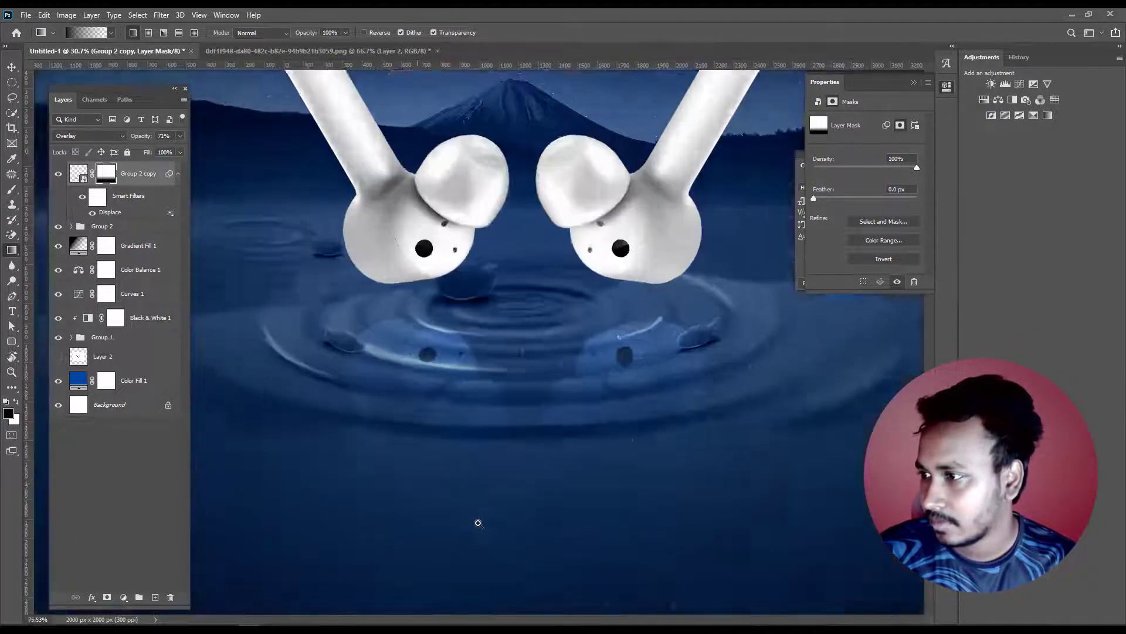
scroll(427, 442, up, 2)
scroll(353, 406, up, 1)
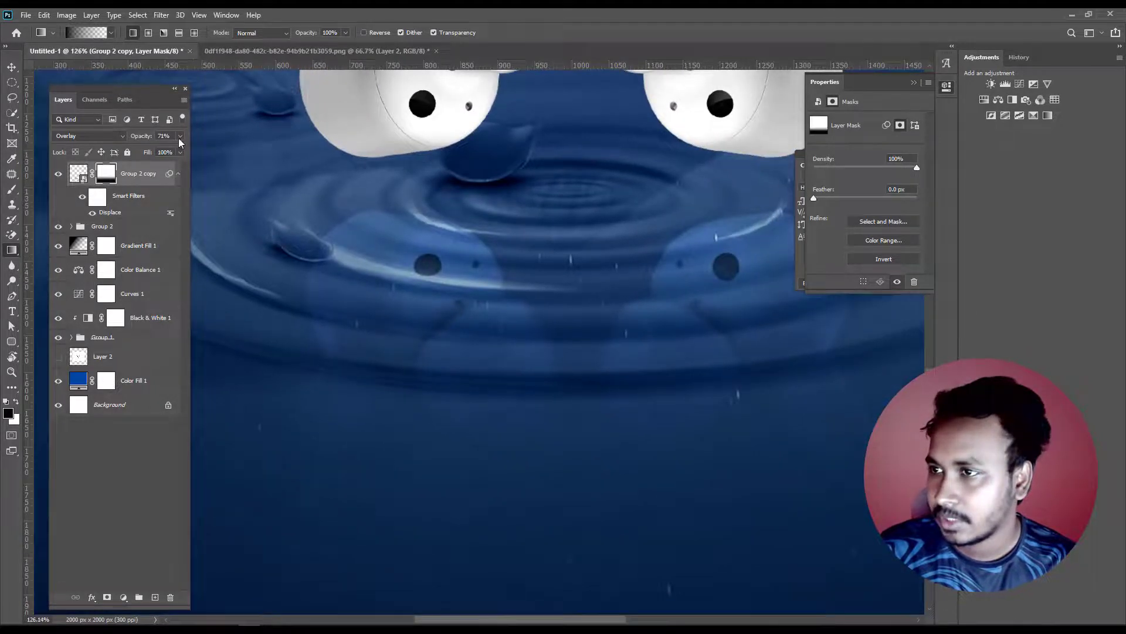
text(6)
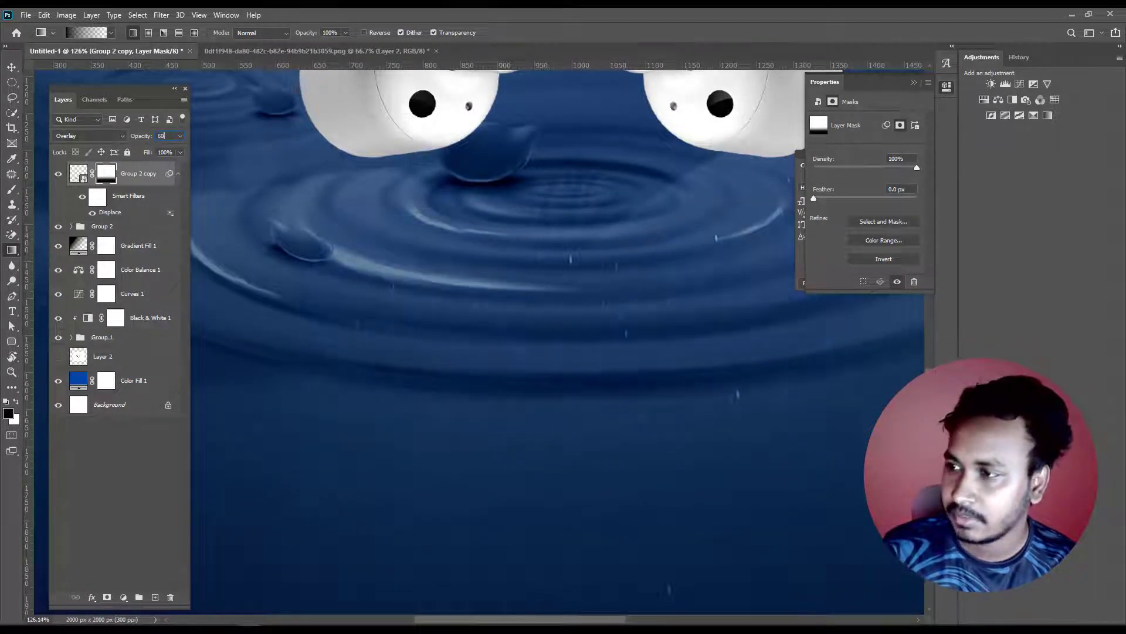
text(0)
scroll(460, 347, down, 3)
scroll(434, 351, down, 1)
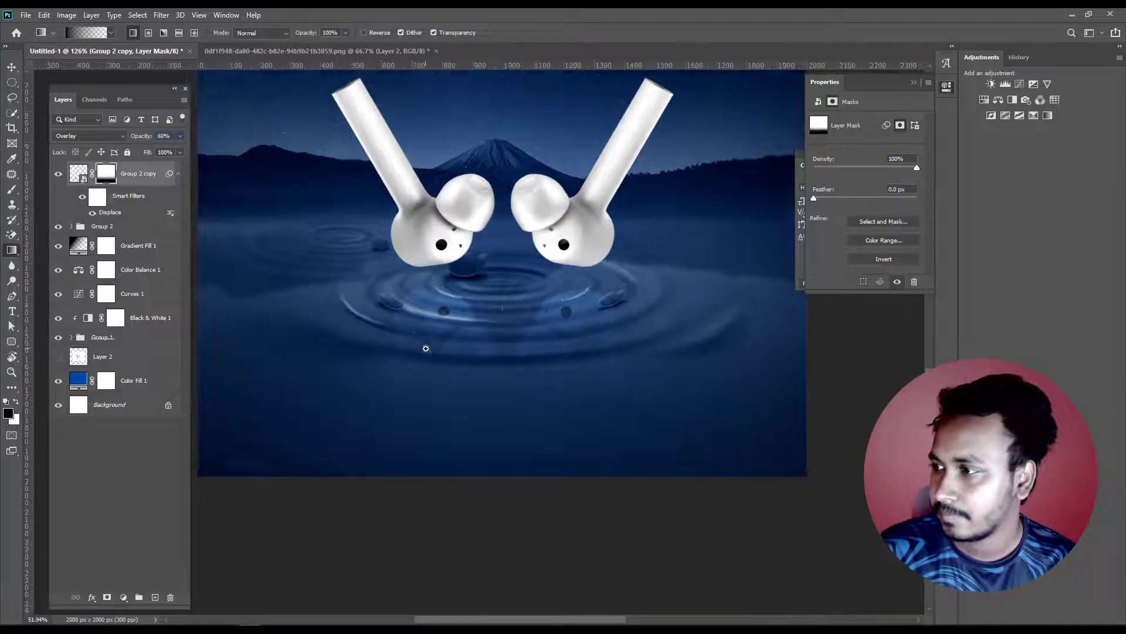
scroll(429, 363, down, 2)
scroll(421, 379, down, 1)
scroll(421, 379, up, 2)
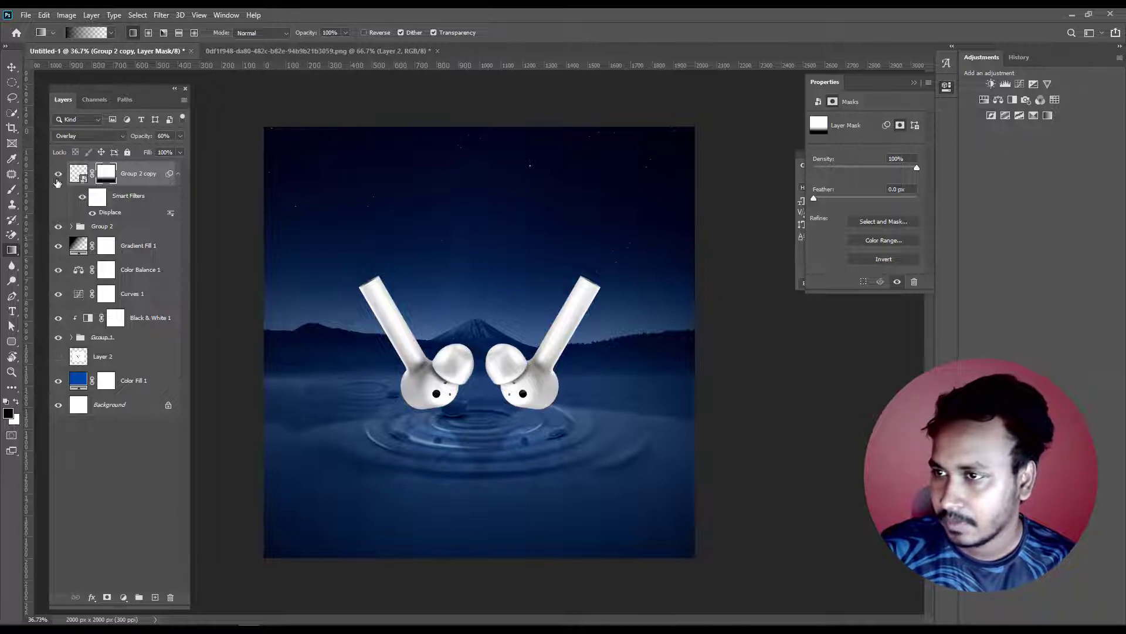
- Toggle the reflection to compare the scene, keeping its blend mode on Overlay
click(57, 175)
click(88, 135)
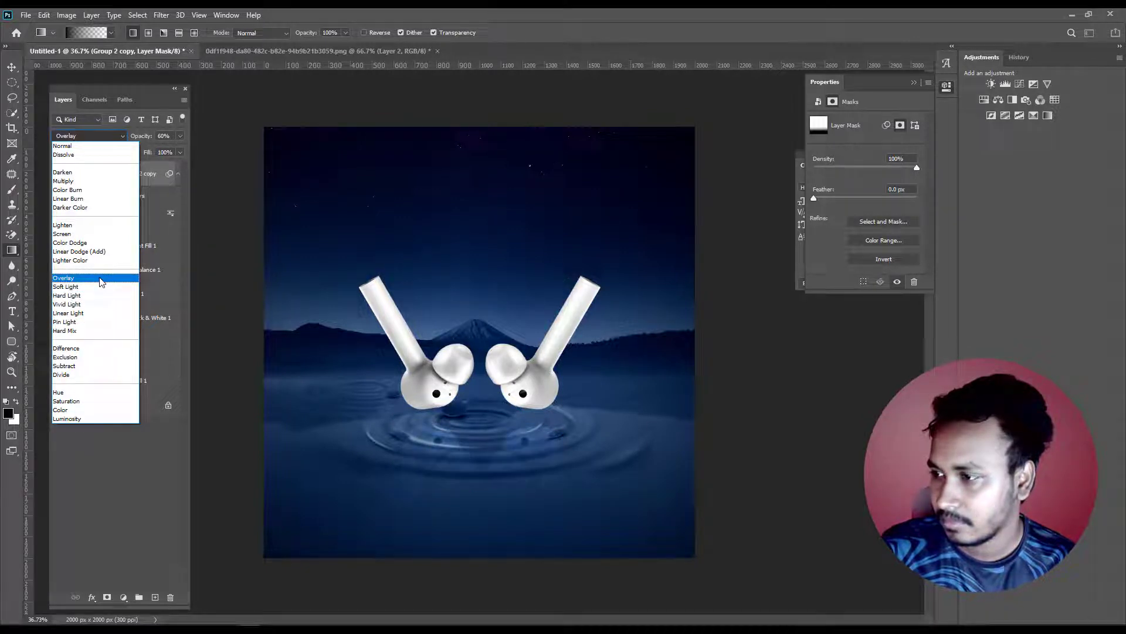
click(102, 279)
scroll(431, 482, up, 3)
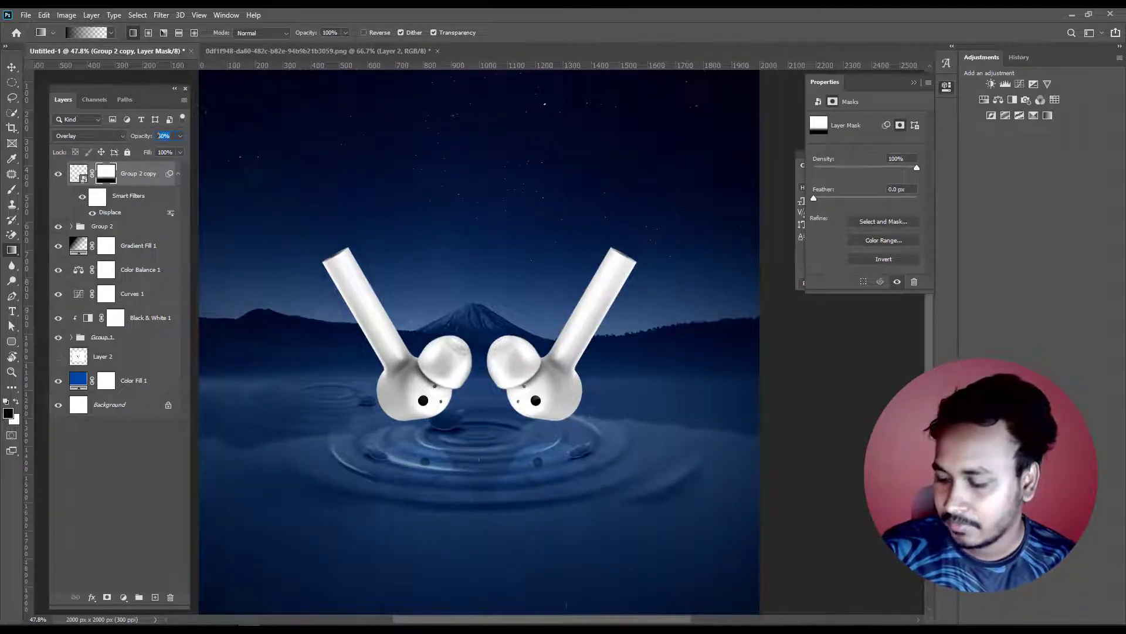
scroll(477, 444, down, 1)
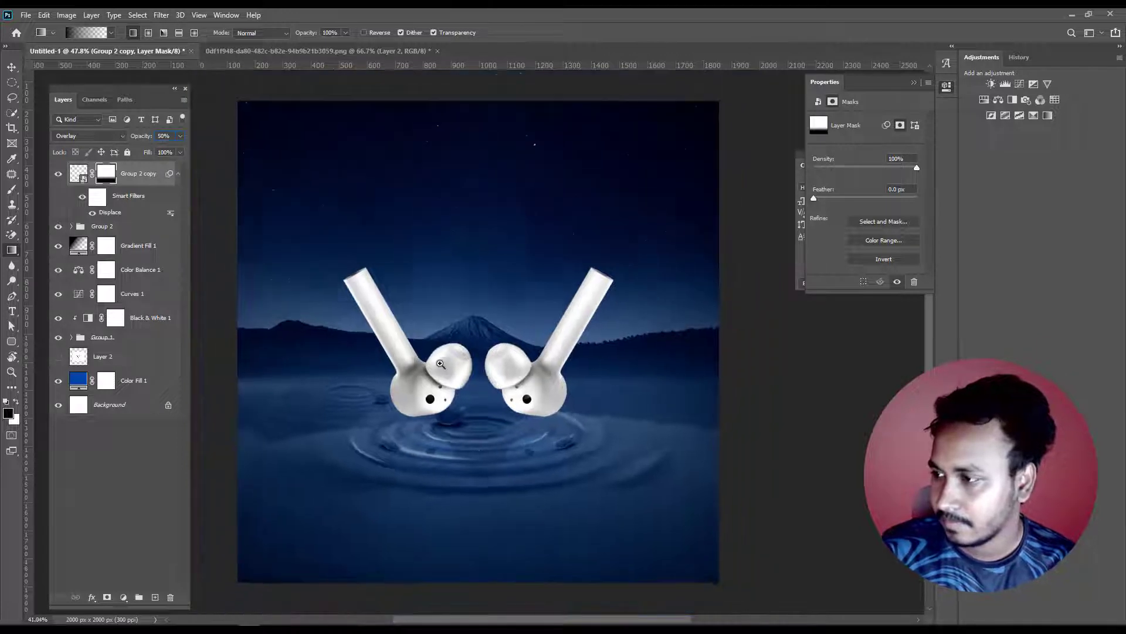
scroll(477, 444, down, 2)
scroll(477, 444, up, 1)
scroll(477, 444, up, 1)
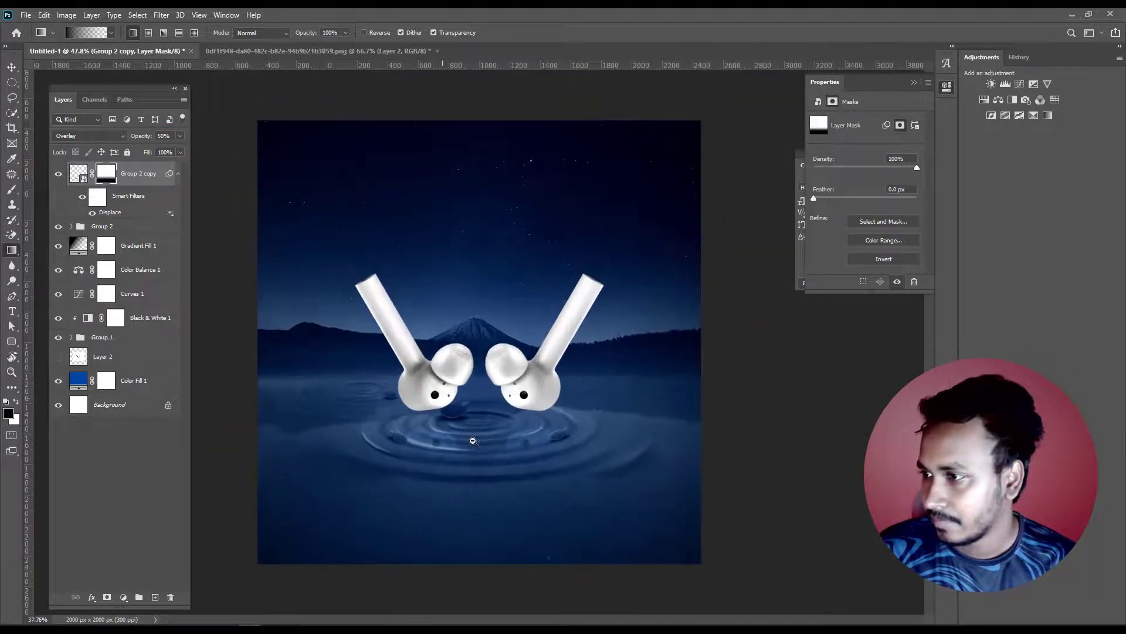
- Show Group 2 and Group 2 copy again, zoom in on the earbuds, and select Group 2
click(58, 226)
click(57, 176)
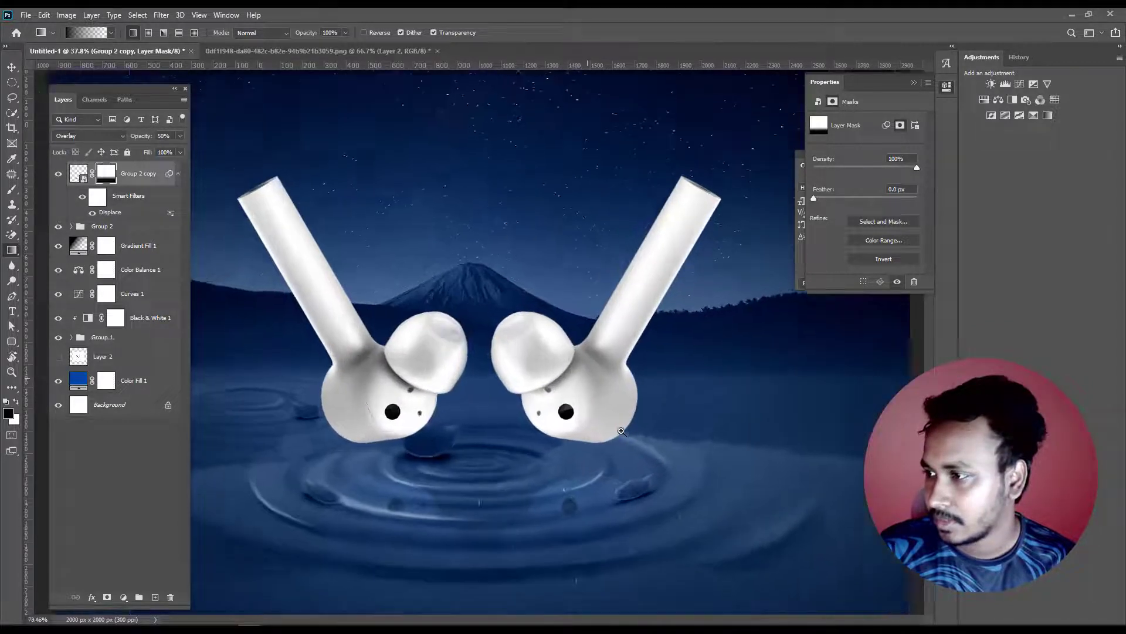
drag(535, 380, 586, 380)
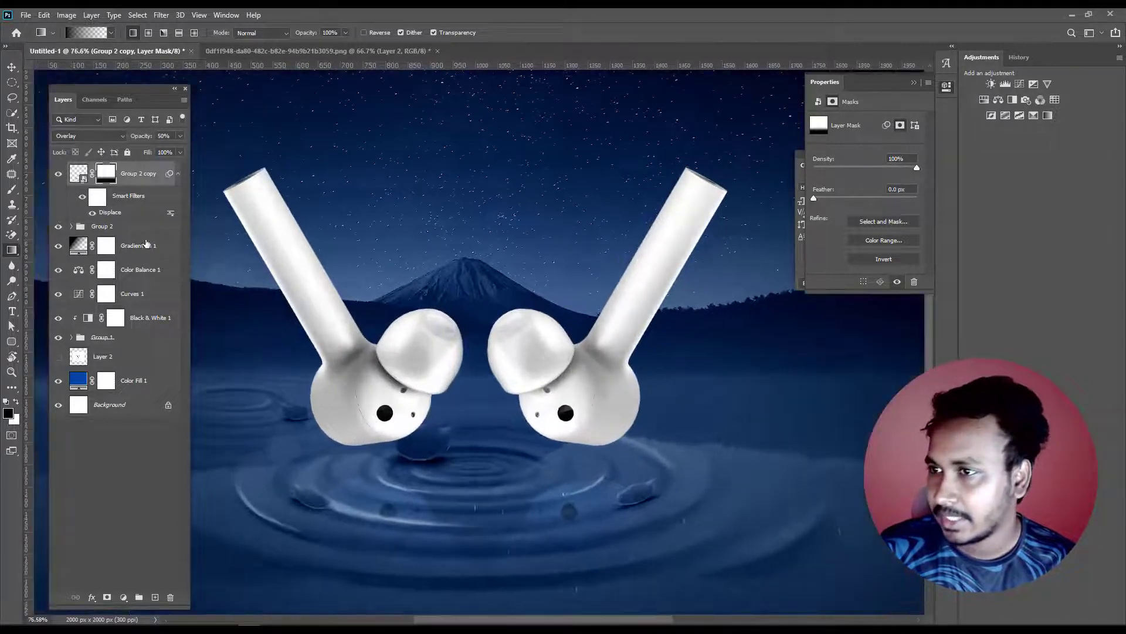
click(102, 228)
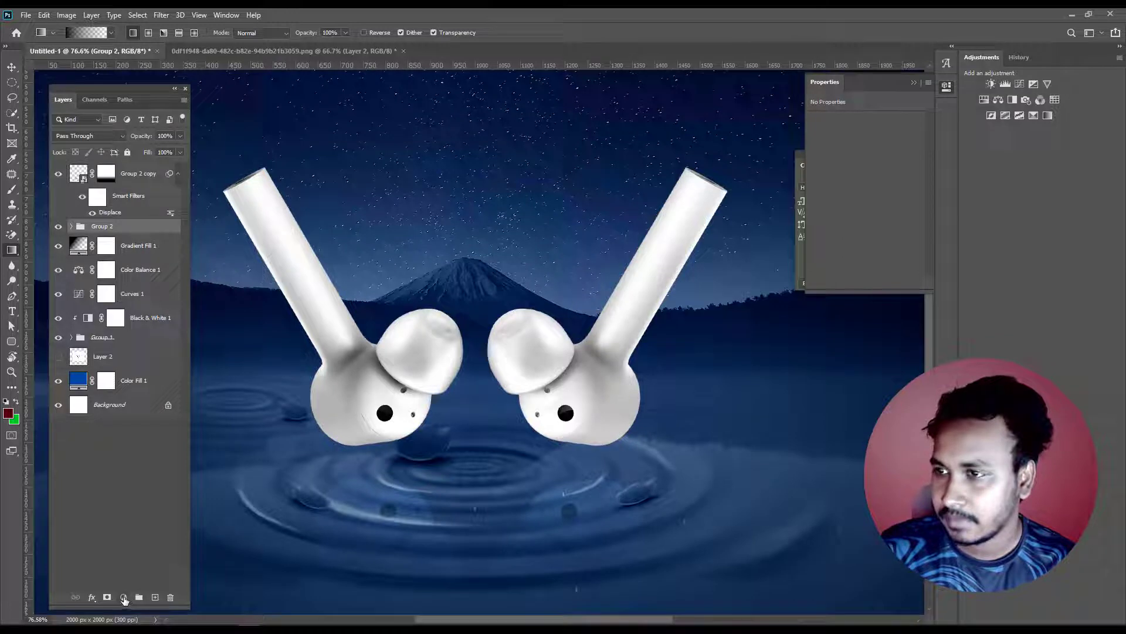
- Add a new layer above Group 2 and clip it to the earbuds group
click(124, 598)
click(92, 488)
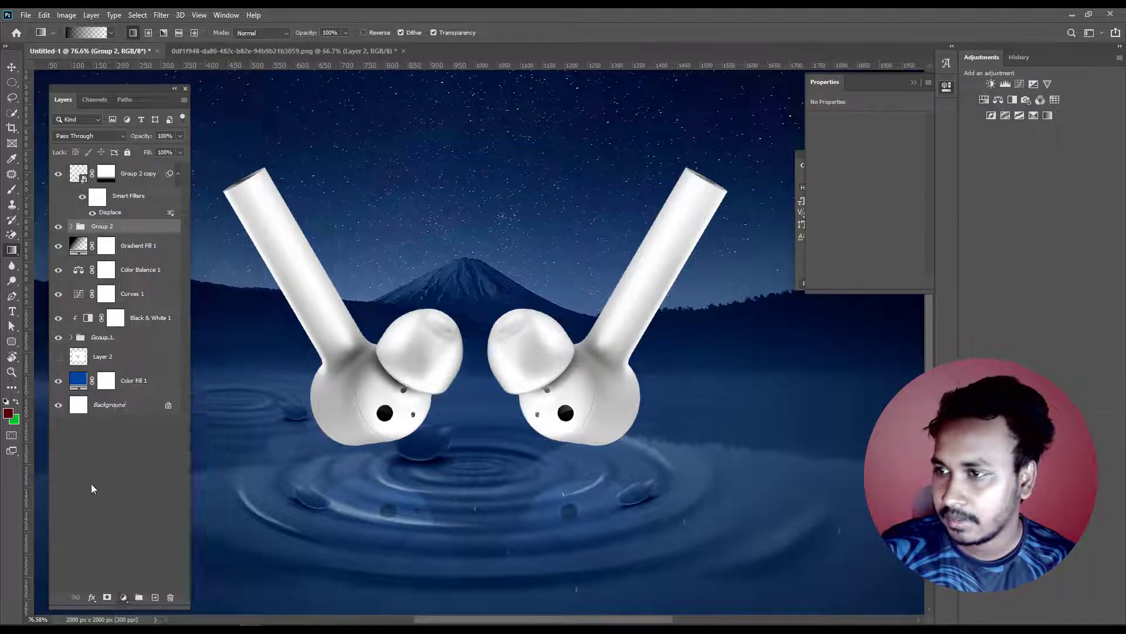
click(155, 596)
right_click(120, 231)
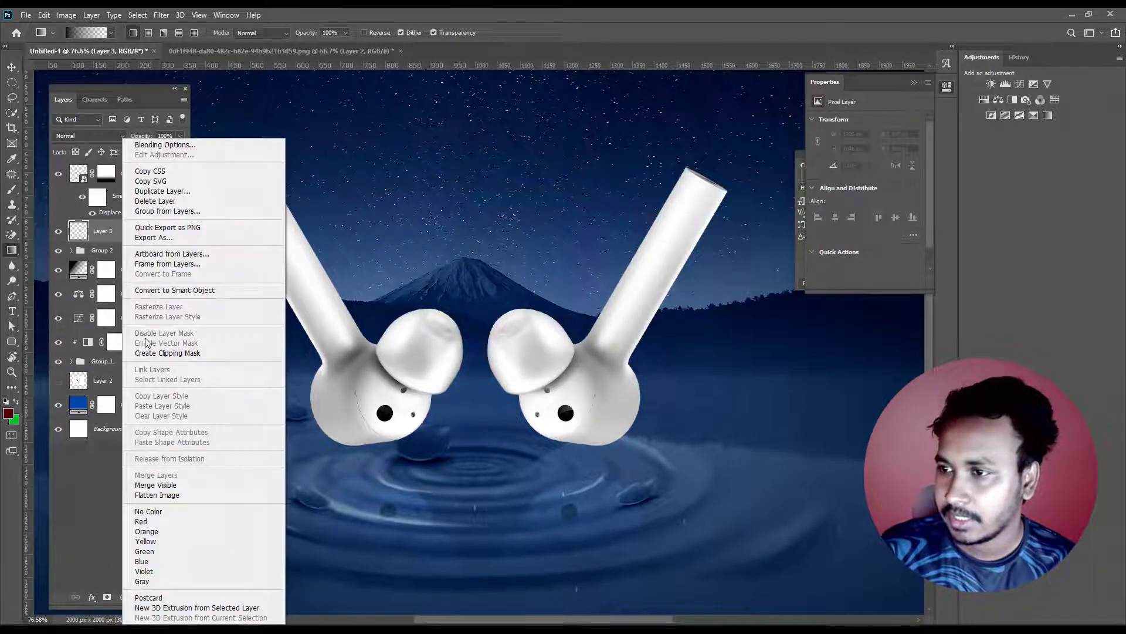
click(167, 353)
- Choose a blue foreground colour and a brush with 10% flow
click(8, 413)
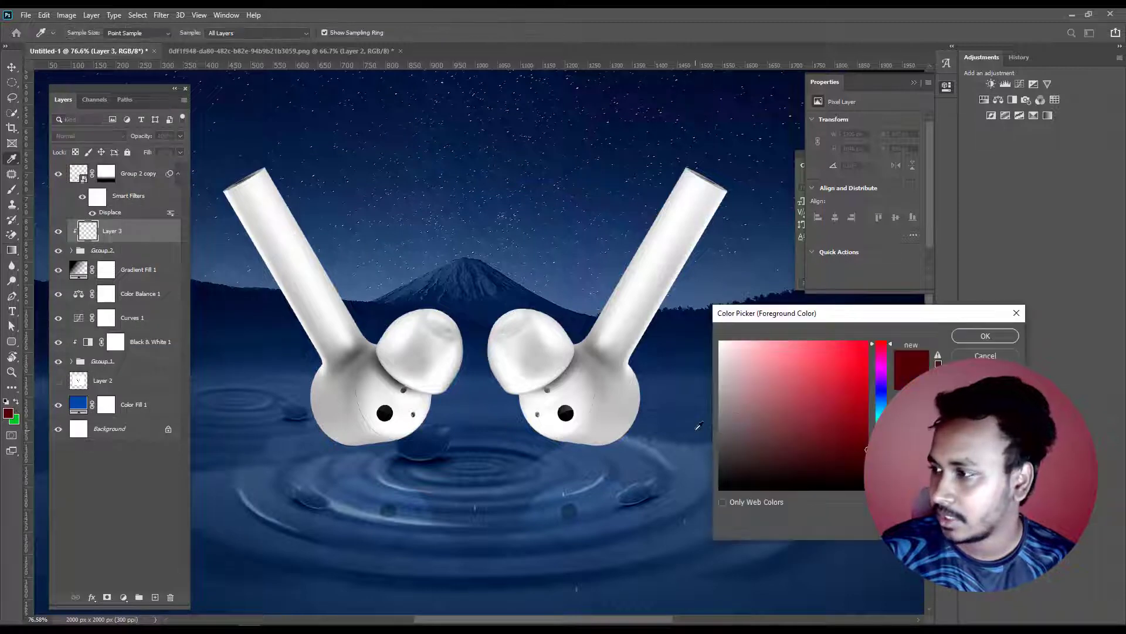
click(985, 335)
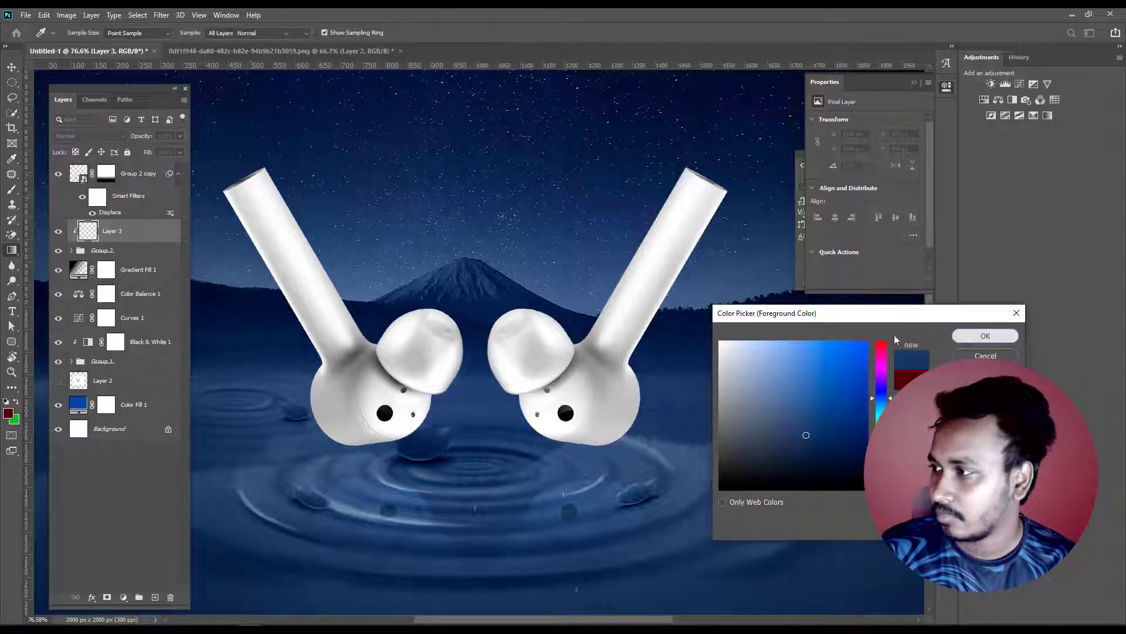
click(12, 189)
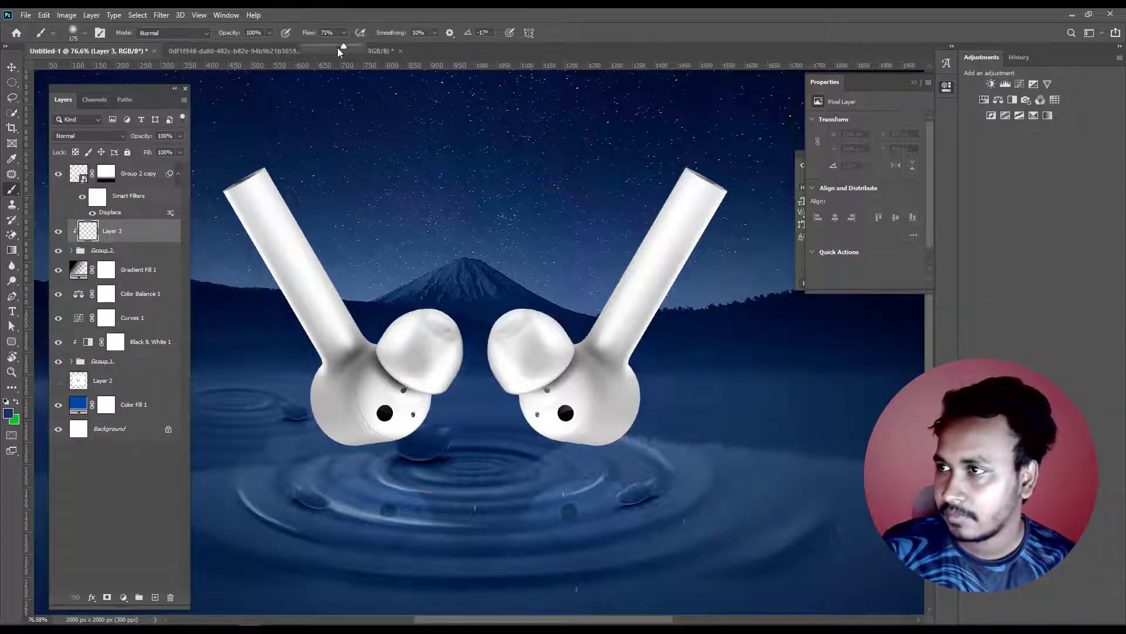
drag(315, 45, 311, 45)
- Paint soft blue shading along the right stem, the spray below it, and the left earbud
scroll(623, 214, up, 2)
drag(741, 259, 659, 258)
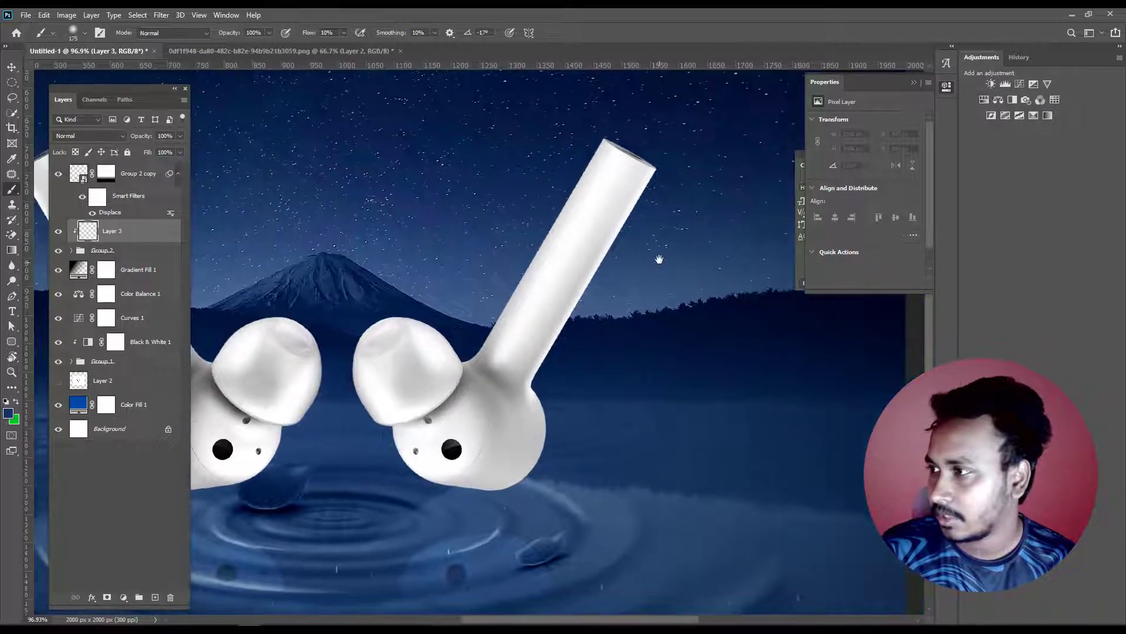
mouse_move(668, 216)
mouse_down()
mouse_move(606, 313)
mouse_move(452, 494)
mouse_move(428, 503)
mouse_move(448, 448)
mouse_move(440, 502)
mouse_move(534, 471)
mouse_move(452, 515)
mouse_move(576, 378)
mouse_move(542, 495)
mouse_up()
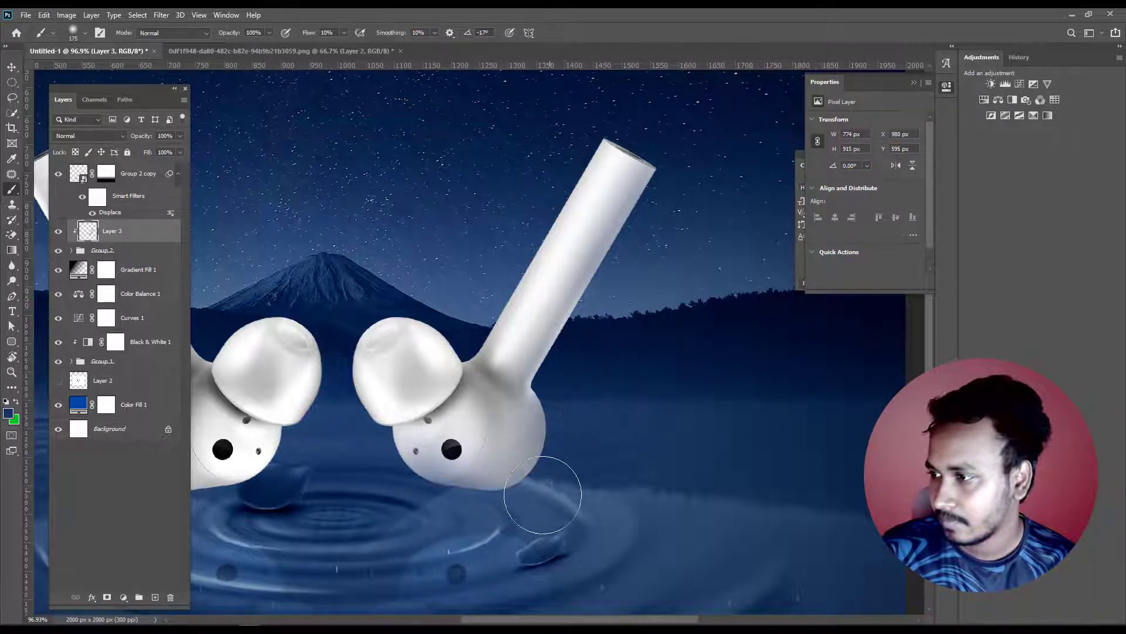
mouse_move(582, 358)
mouse_down()
mouse_move(642, 239)
mouse_move(641, 181)
mouse_move(573, 332)
mouse_move(611, 280)
mouse_move(559, 382)
mouse_up()
drag(531, 475, 515, 507)
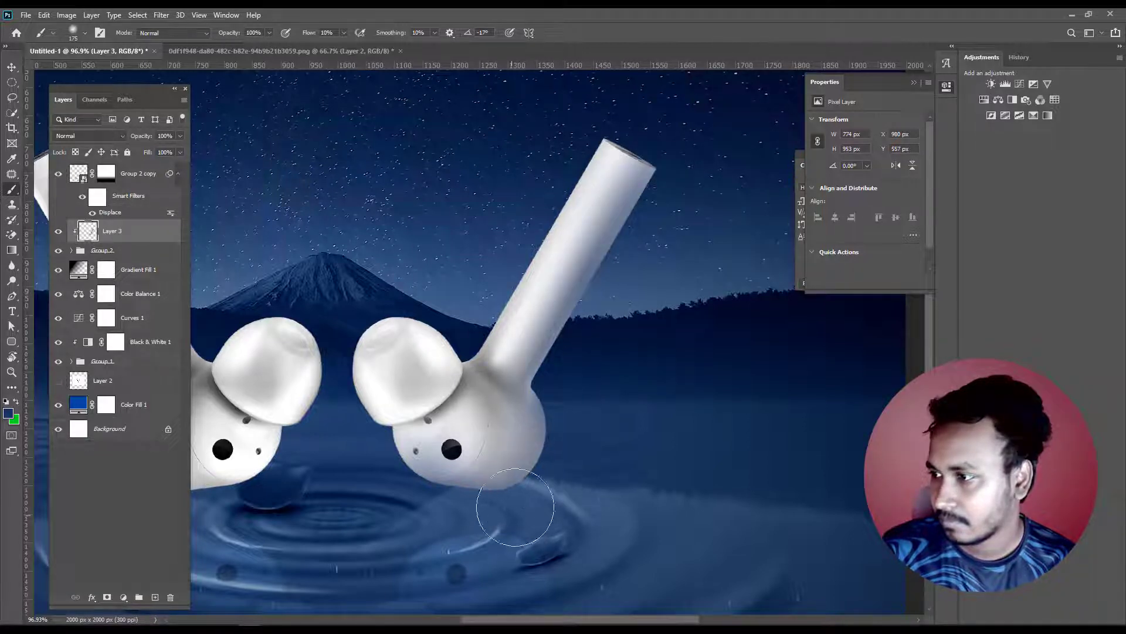
scroll(422, 505, left, 2)
scroll(426, 486, left, 3)
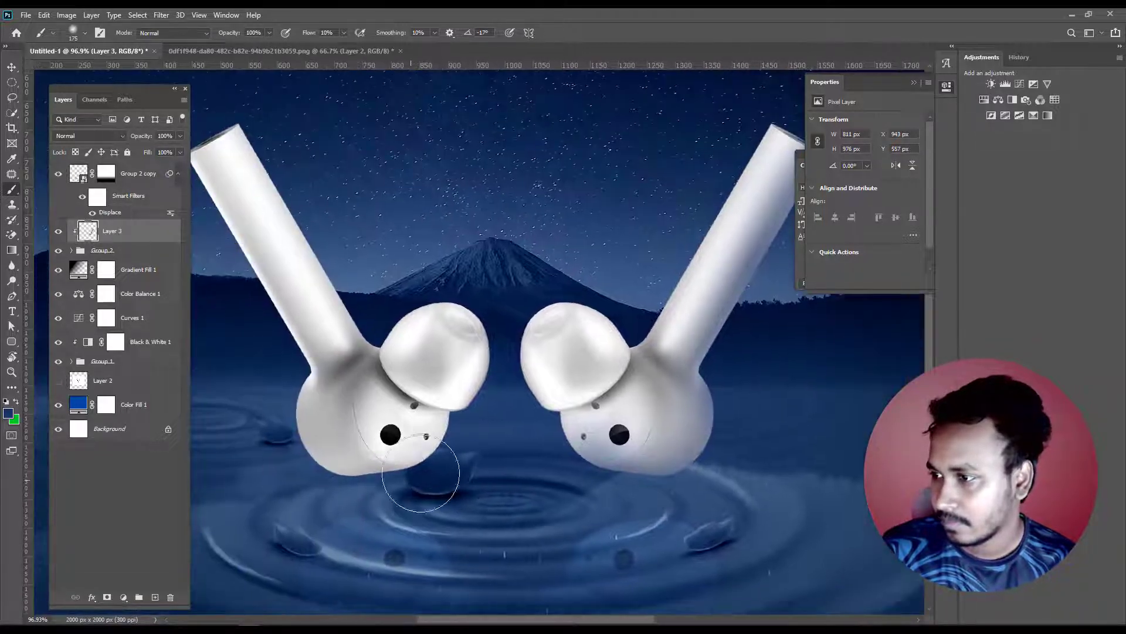
drag(450, 465, 418, 473)
drag(285, 351, 341, 400)
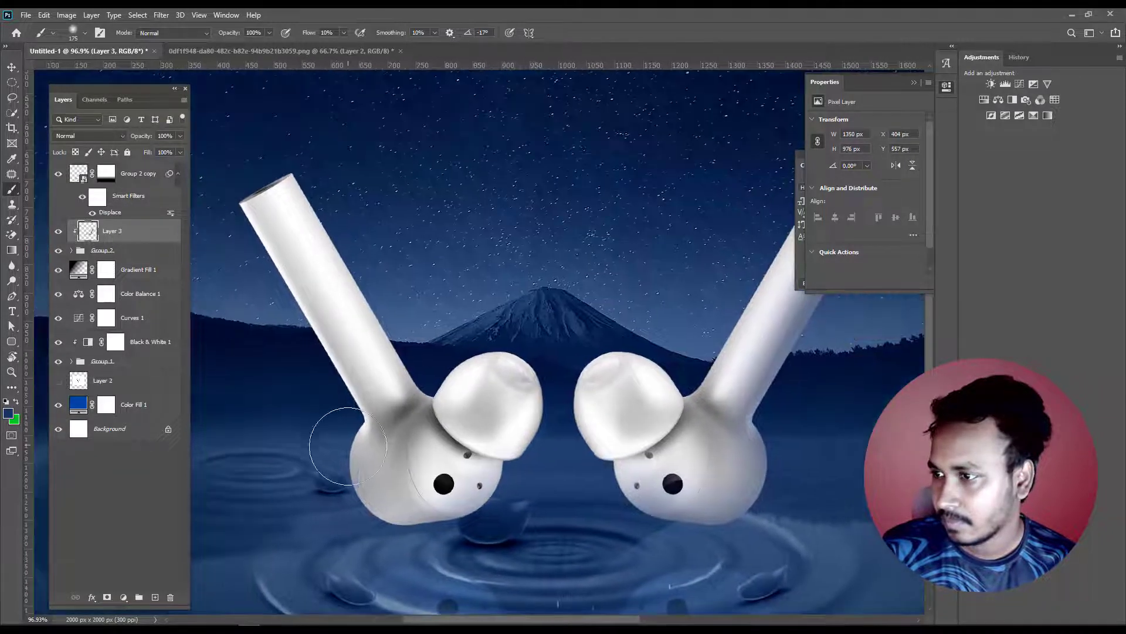
drag(287, 297, 252, 282)
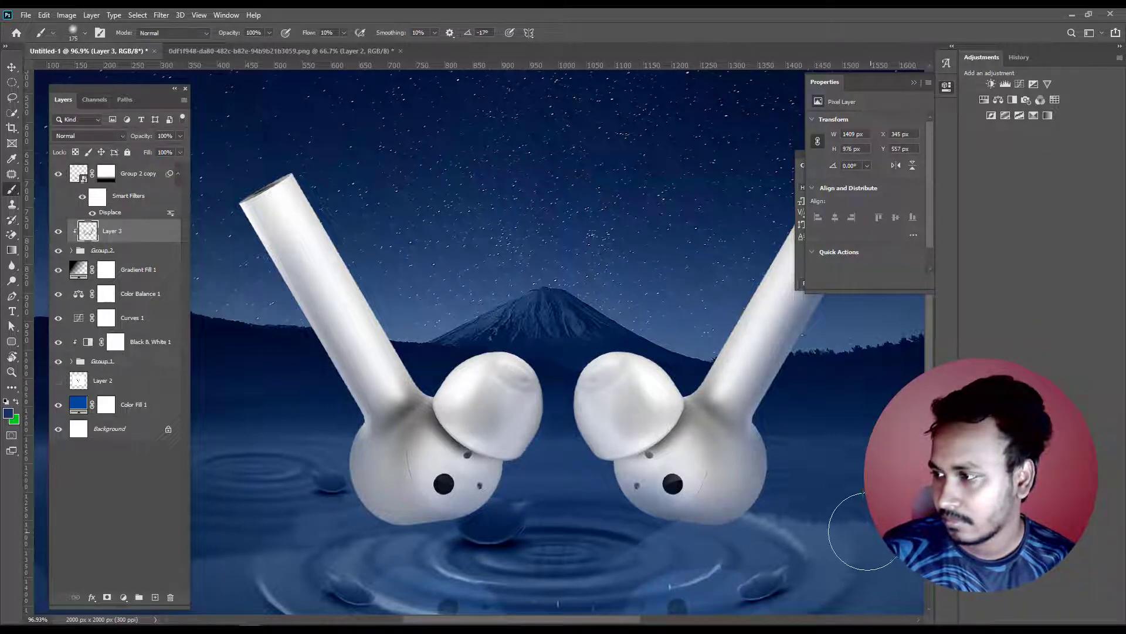
- Set the shading layer's blend mode to Multiply
scroll(669, 553, up, 1)
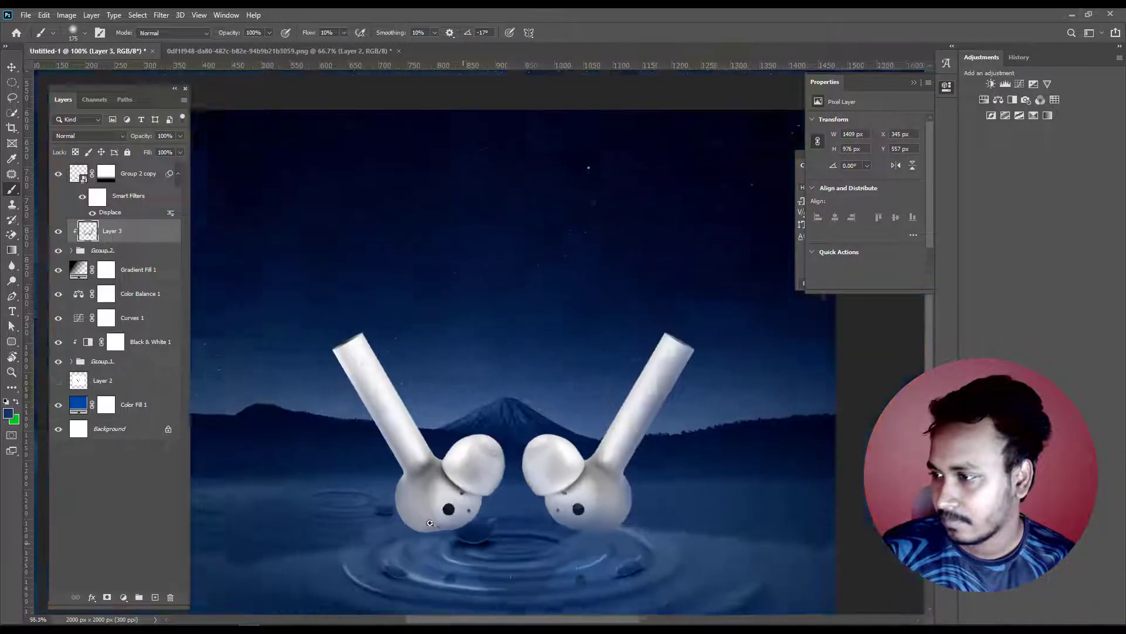
scroll(464, 544, down, 5)
click(88, 135)
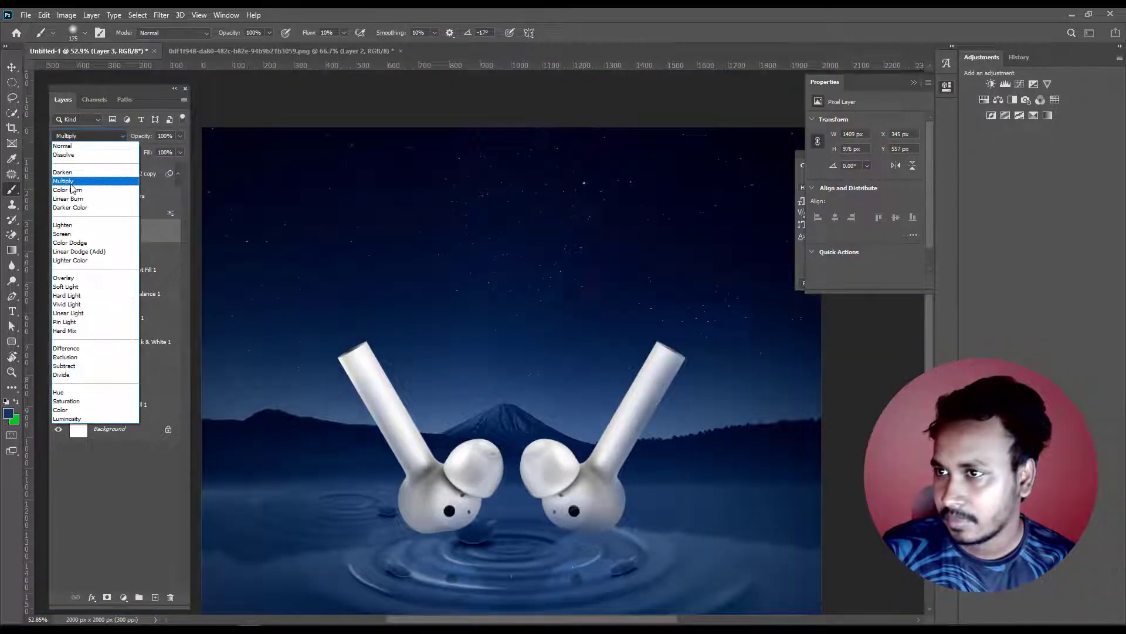
click(86, 182)
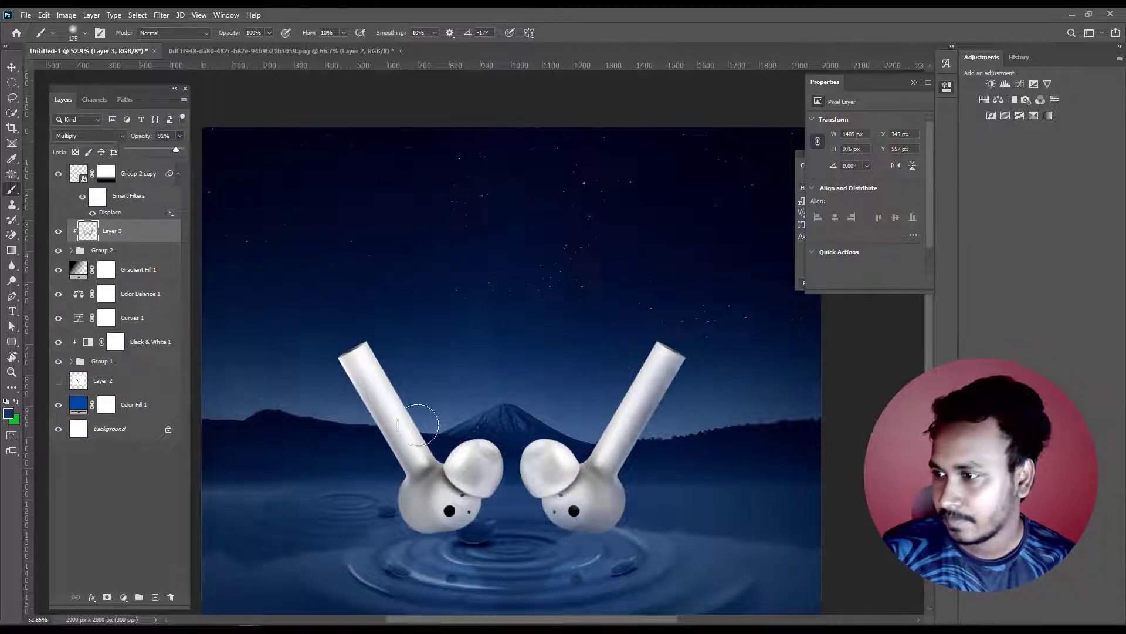
- Deepen shadows on the right earbud's seam and stem and the left stem's side
scroll(576, 525, up, 5)
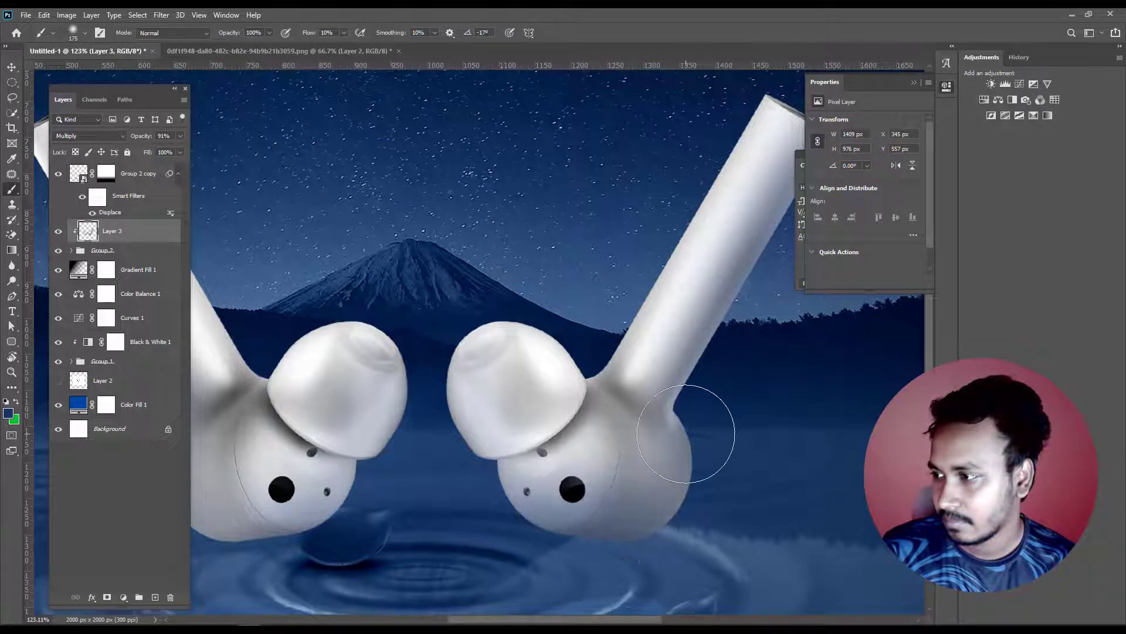
drag(636, 493, 649, 516)
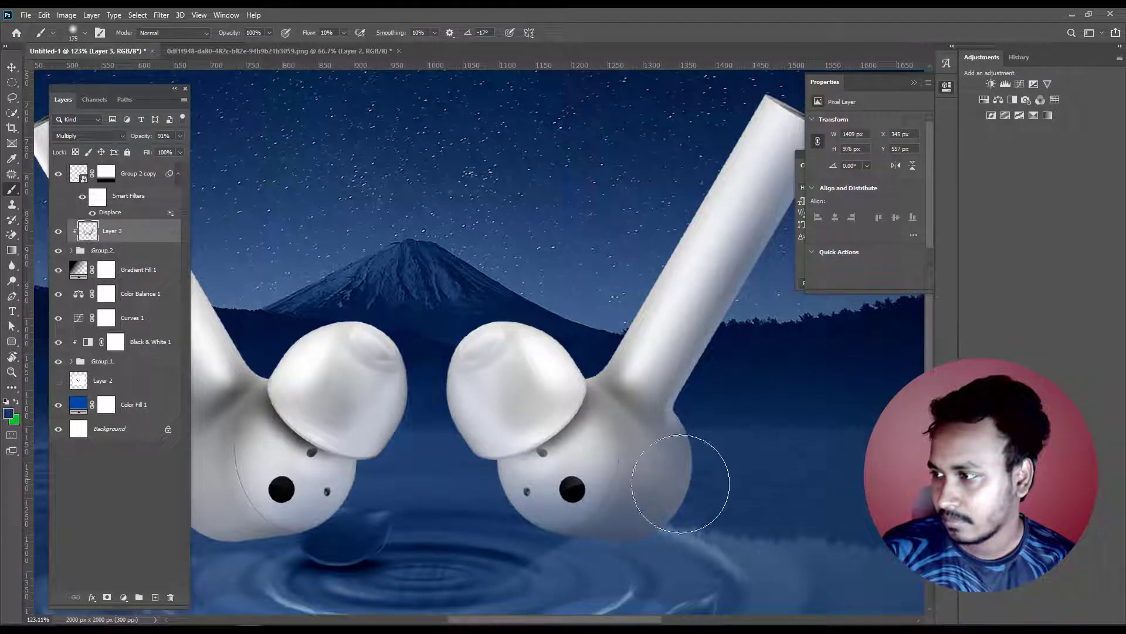
drag(664, 538, 741, 523)
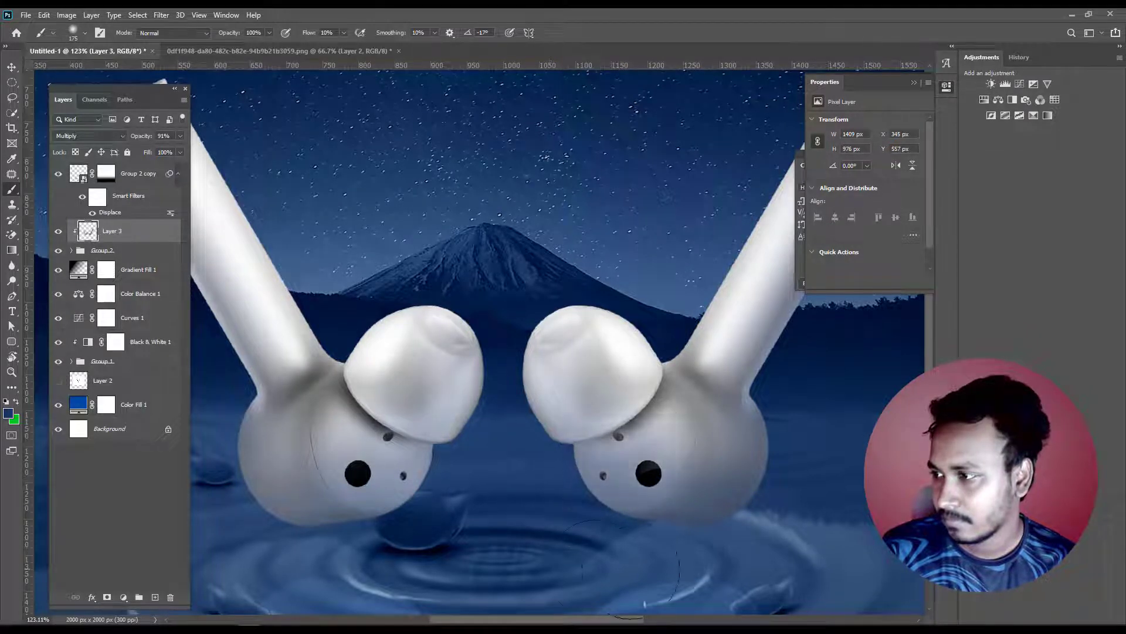
drag(763, 509, 617, 515)
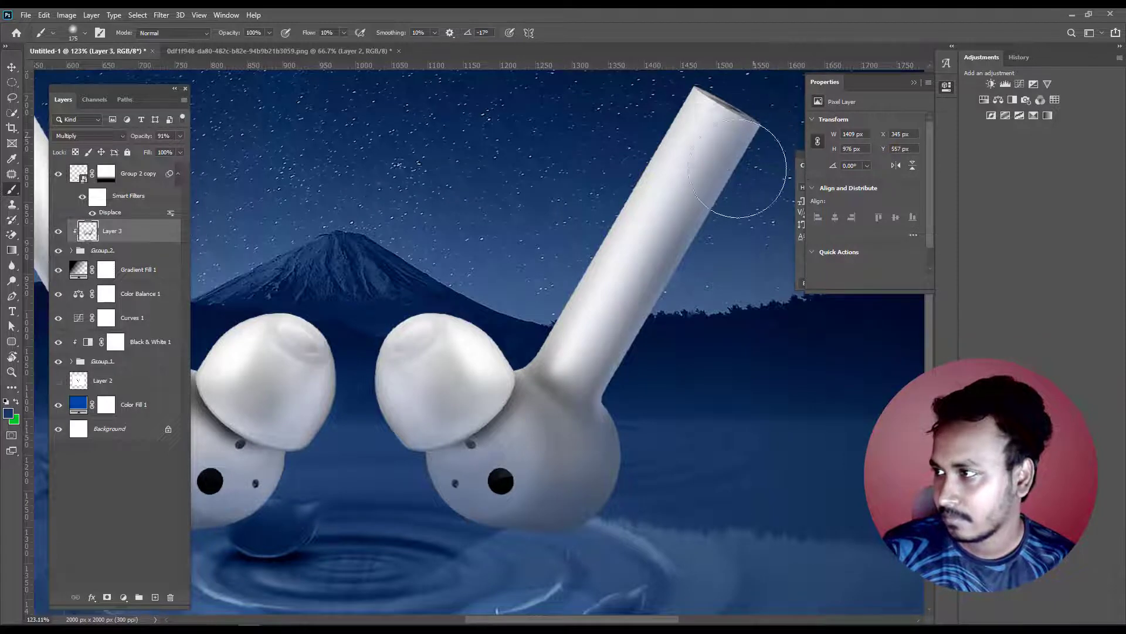
mouse_move(742, 188)
mouse_down()
mouse_move(720, 206)
mouse_move(649, 364)
mouse_move(639, 470)
mouse_up()
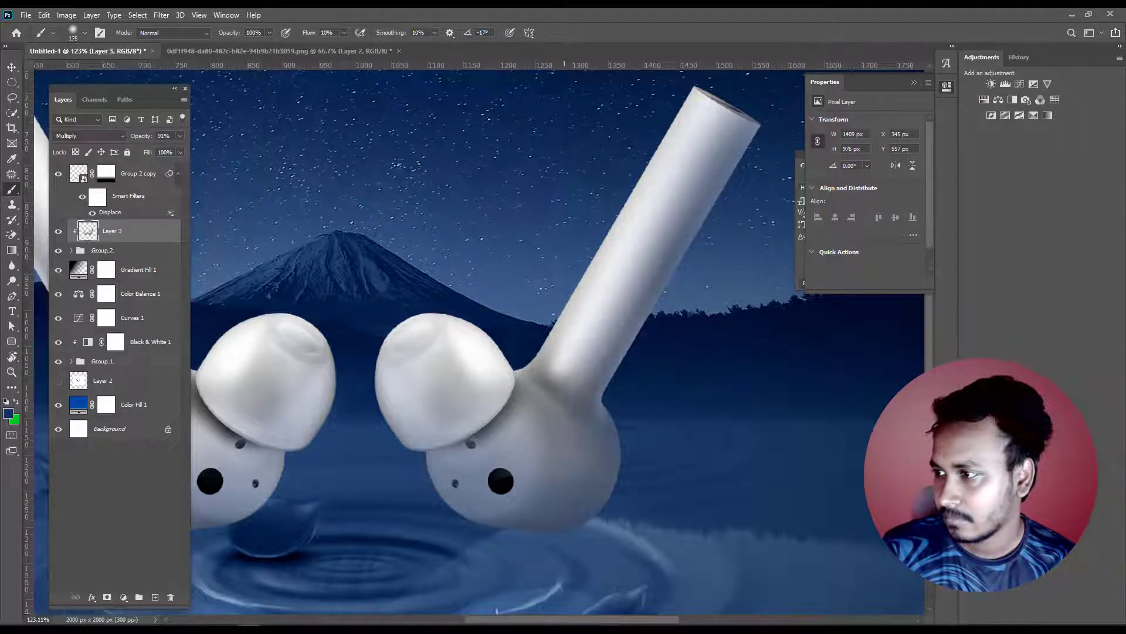
scroll(556, 553, left, 5)
scroll(511, 516, left, 5)
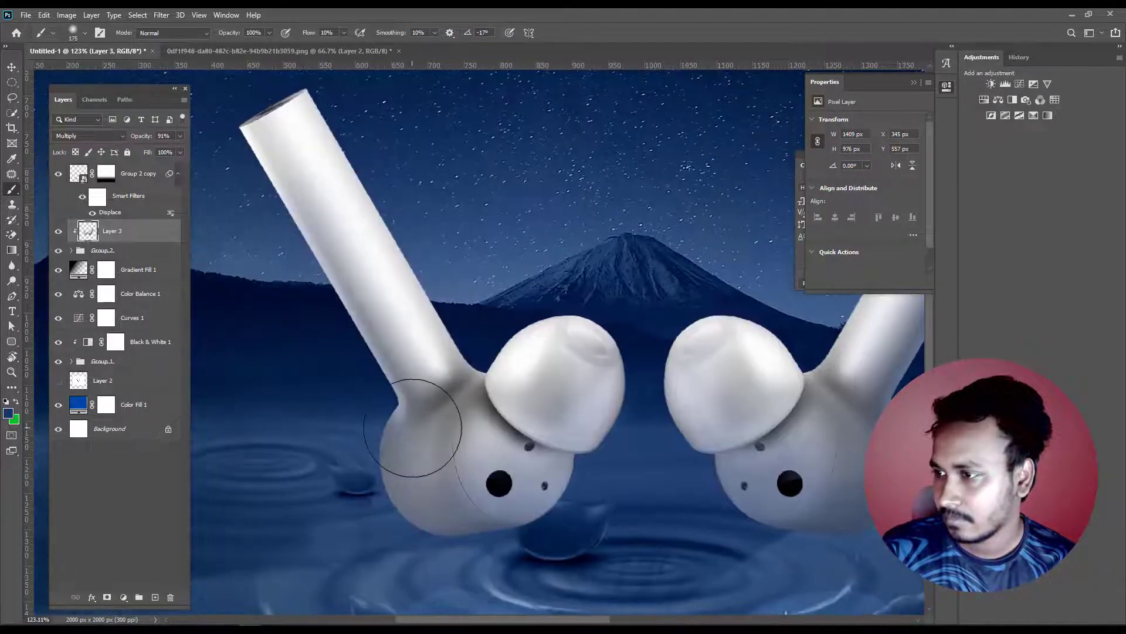
drag(330, 327, 138, 293)
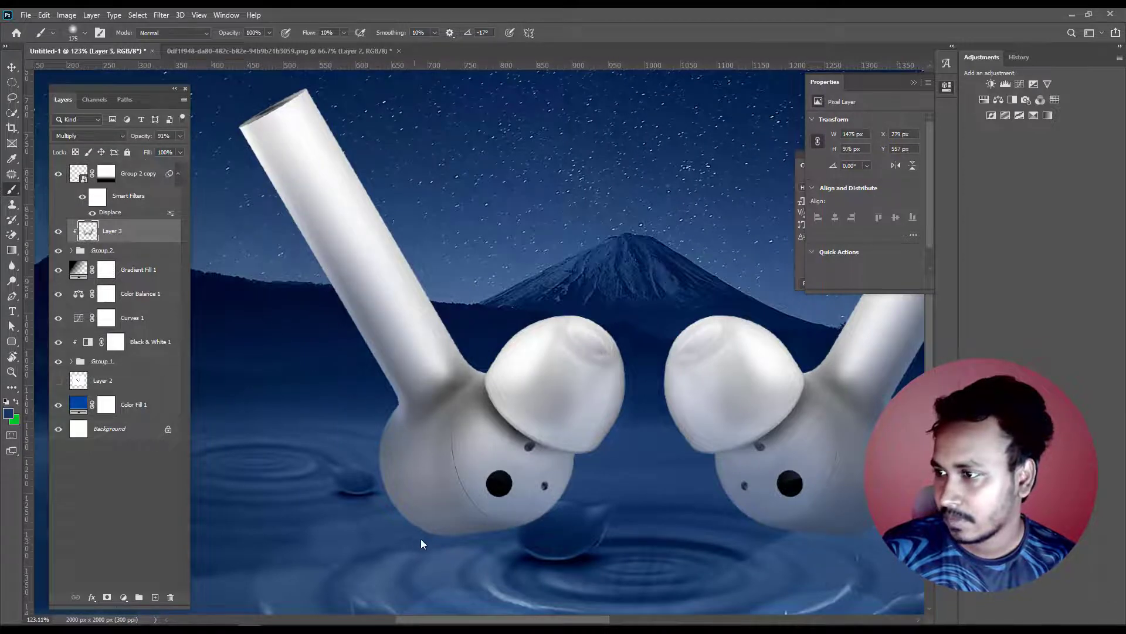
- Lower Layer 3's opacity to 40% and toggle it on and off to compare
scroll(421, 539, down, 3)
scroll(418, 517, up, 2)
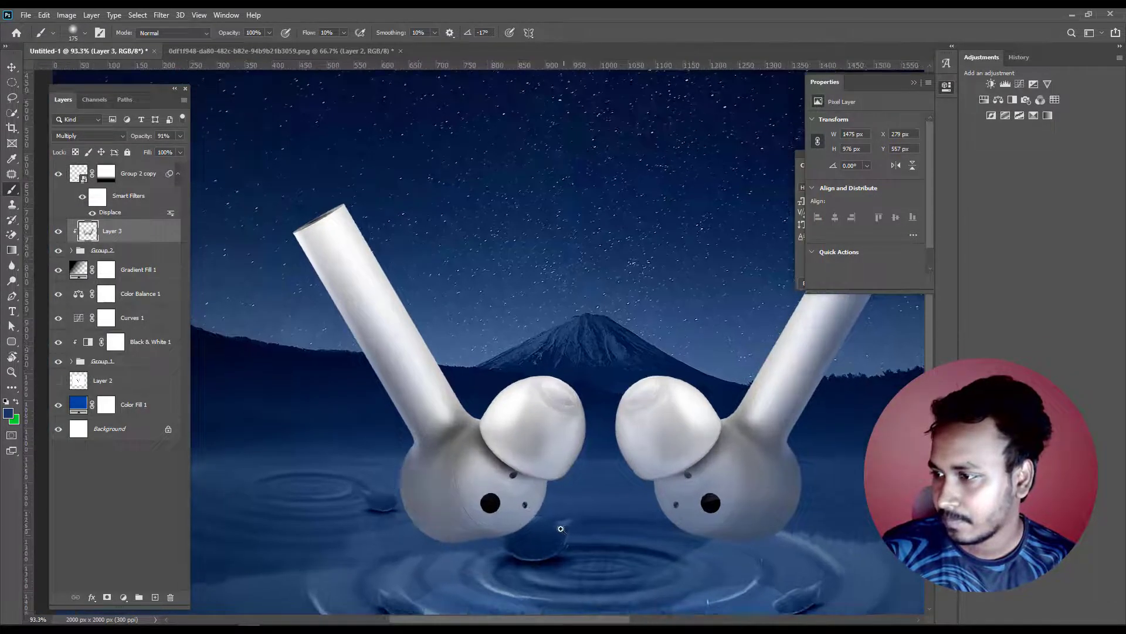
scroll(561, 529, down, 4)
scroll(501, 485, up, 2)
scroll(528, 505, up, 1)
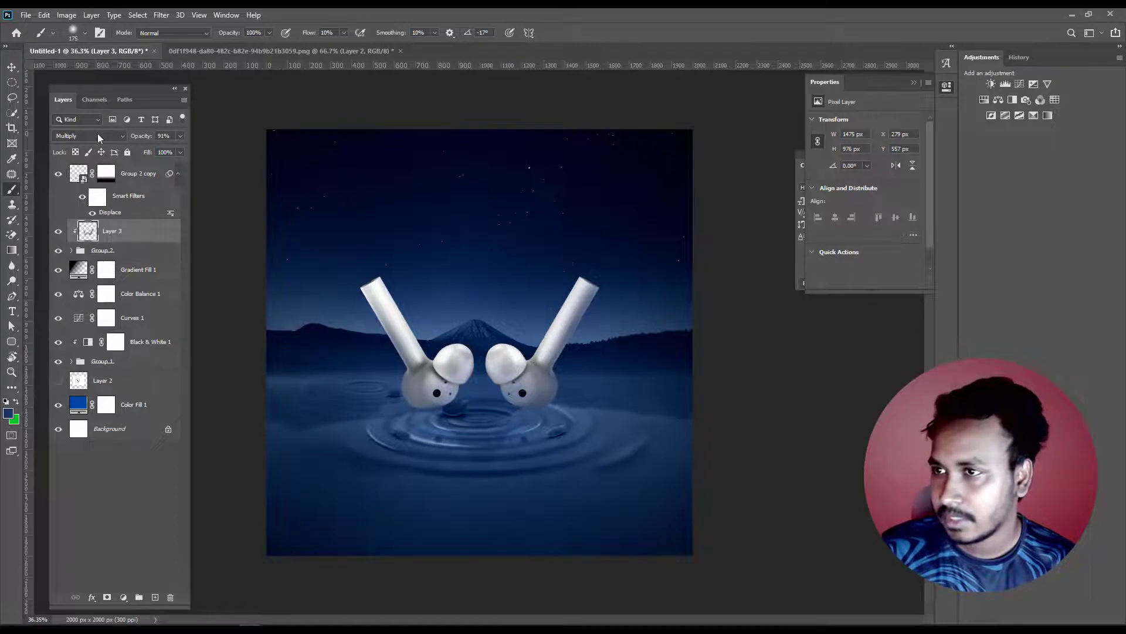
click(180, 136)
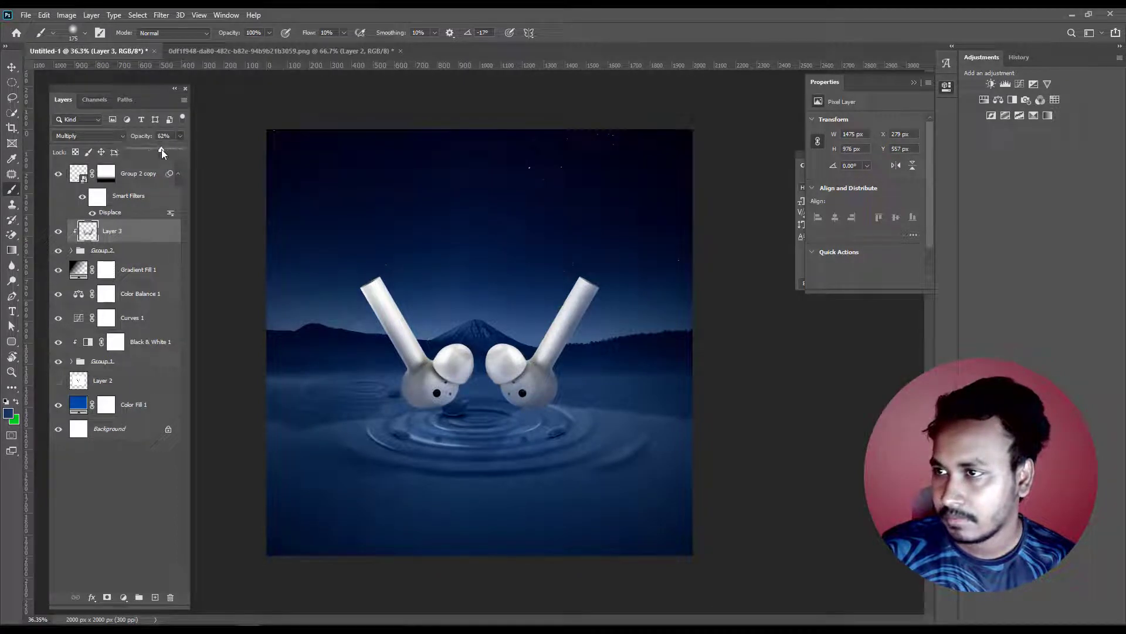
drag(161, 149, 153, 149)
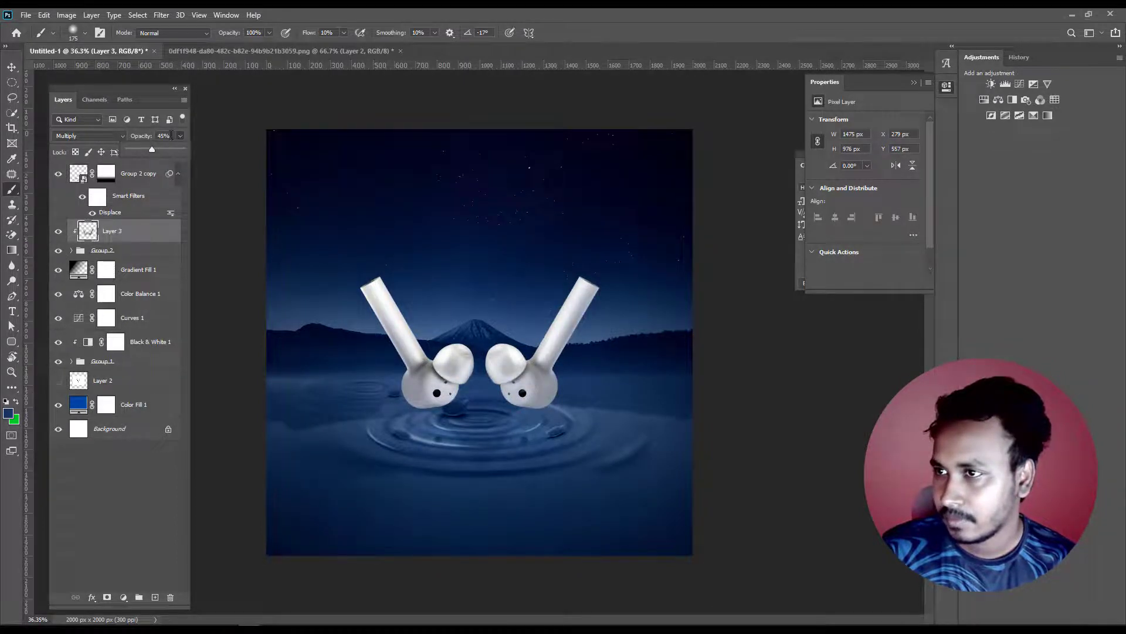
text(4)
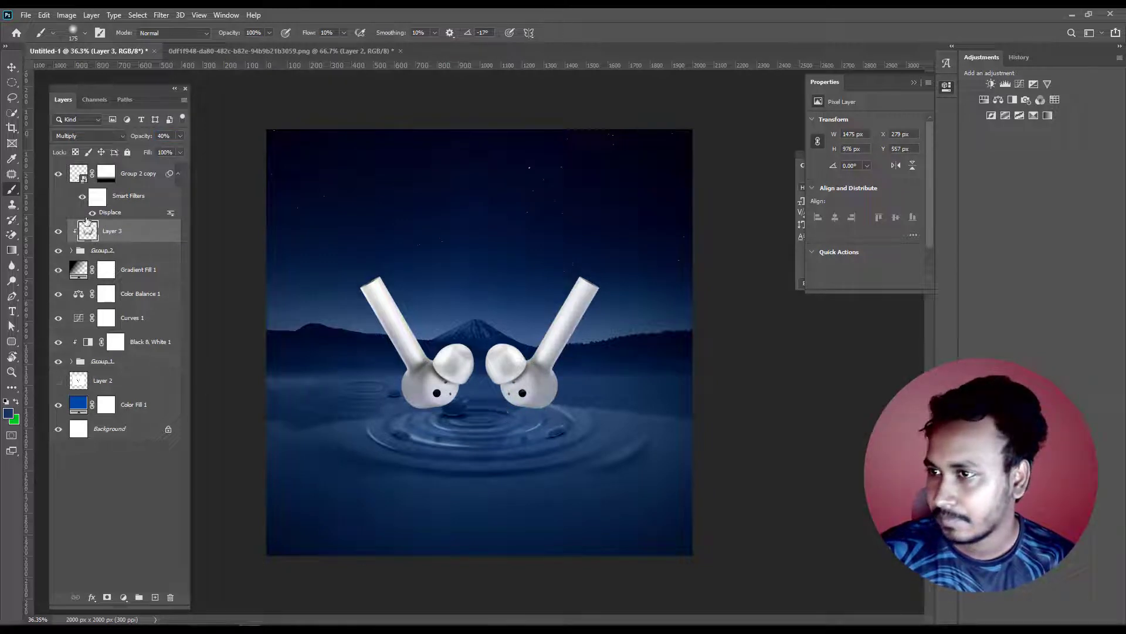
click(56, 234)
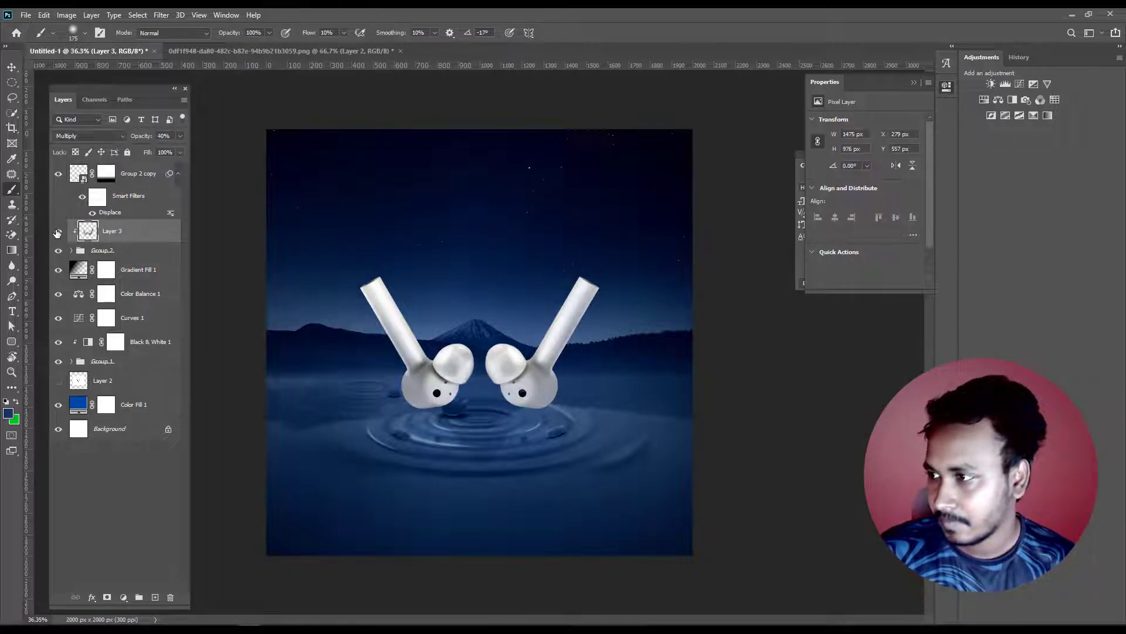
mouse_move(510, 347)
mouse_down()
mouse_move(524, 373)
mouse_move(501, 374)
mouse_up()
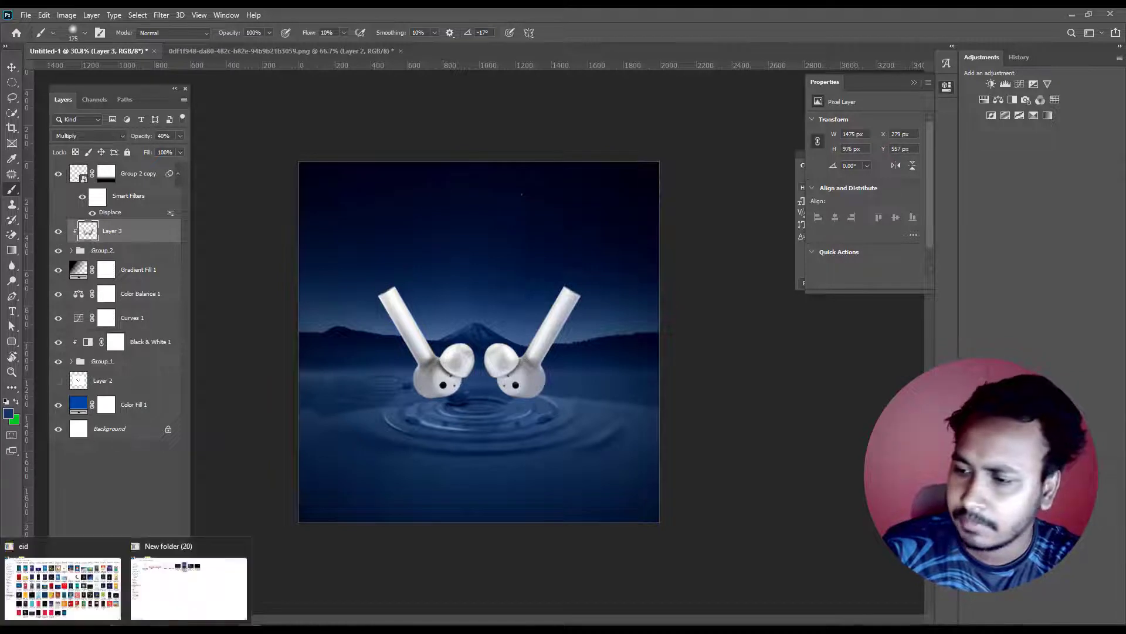
- Drag the half-moon night-sky image from the downloads folder onto the canvas
click(206, 592)
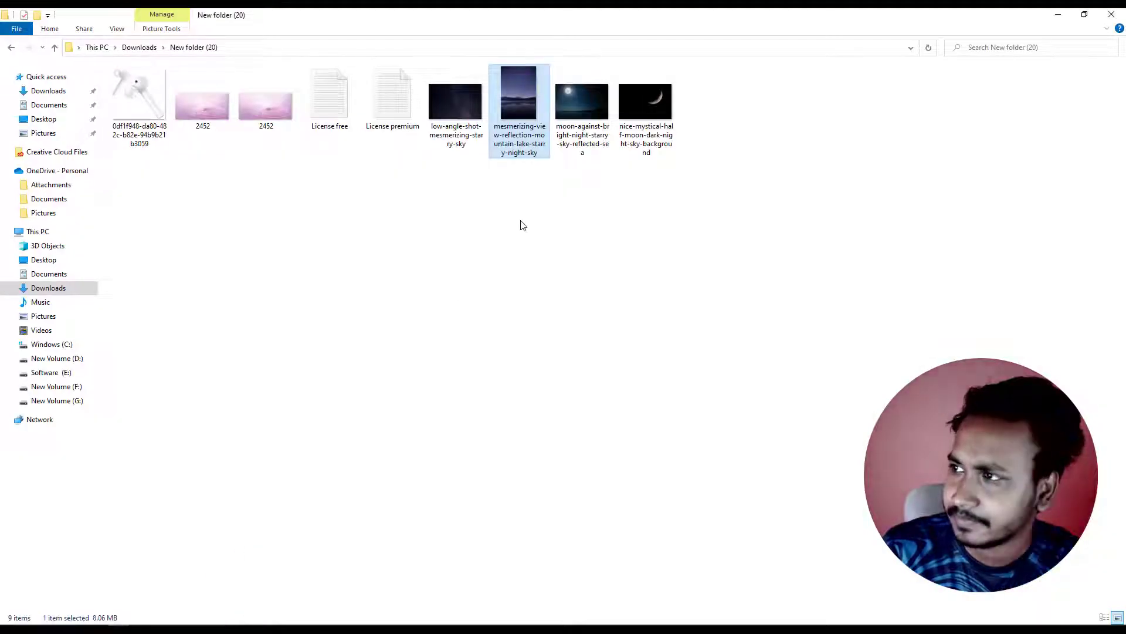
click(606, 126)
drag(649, 106, 258, 618)
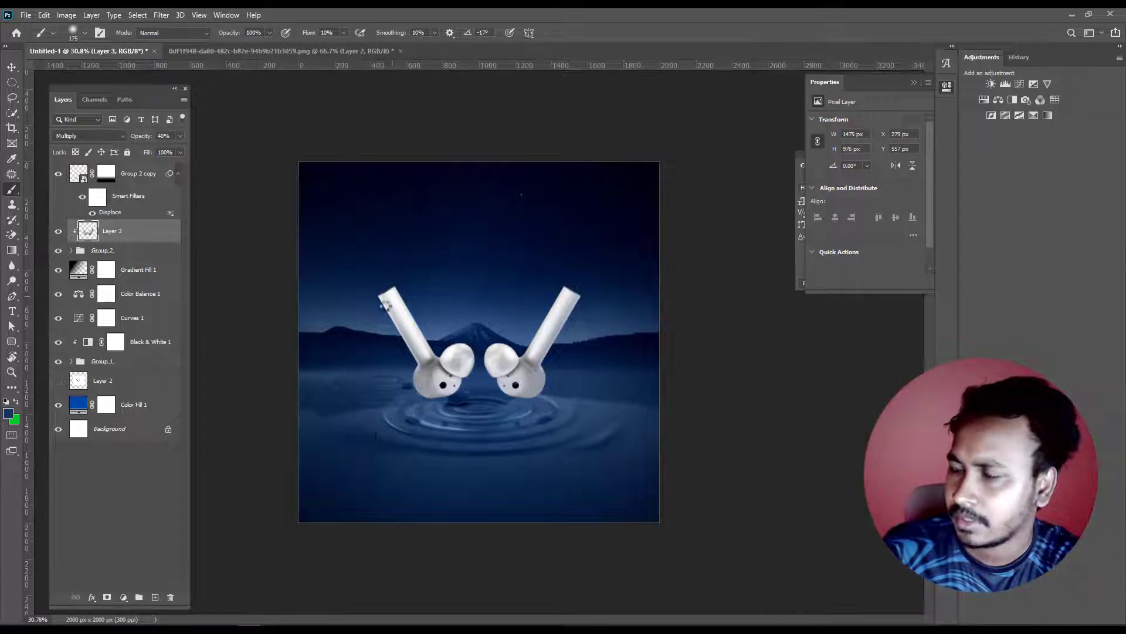
mouse_move(258, 616)
mouse_down()
mouse_move(458, 237)
mouse_move(479, 287)
mouse_up()
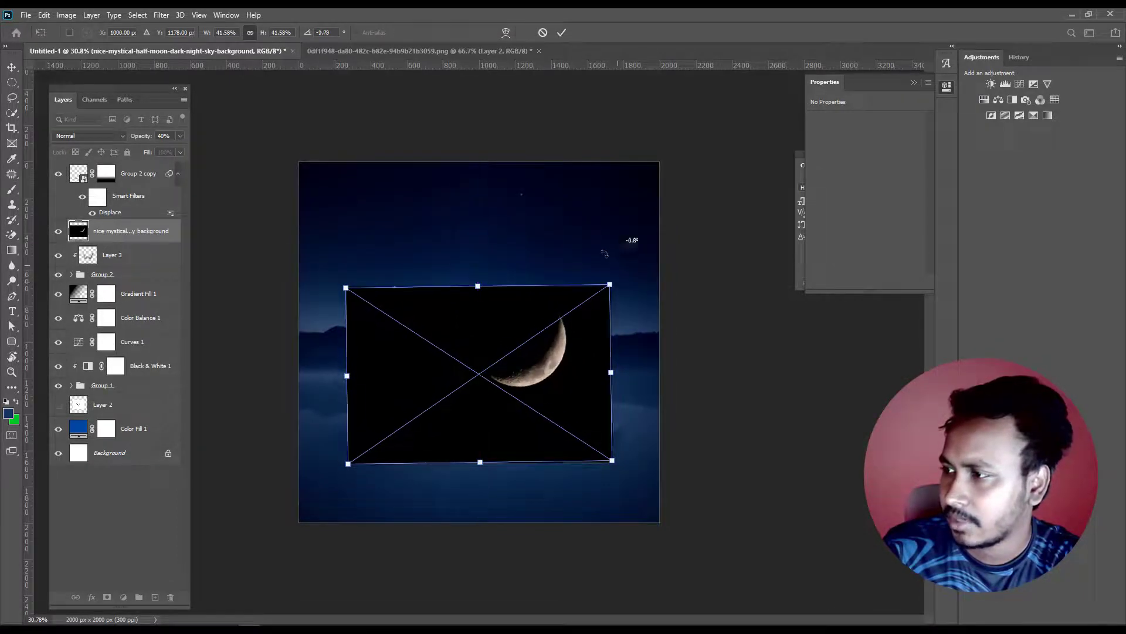
- Shrink, tilt and move the moon image into the upper-left sky
drag(623, 240, 609, 226)
drag(463, 300, 404, 176)
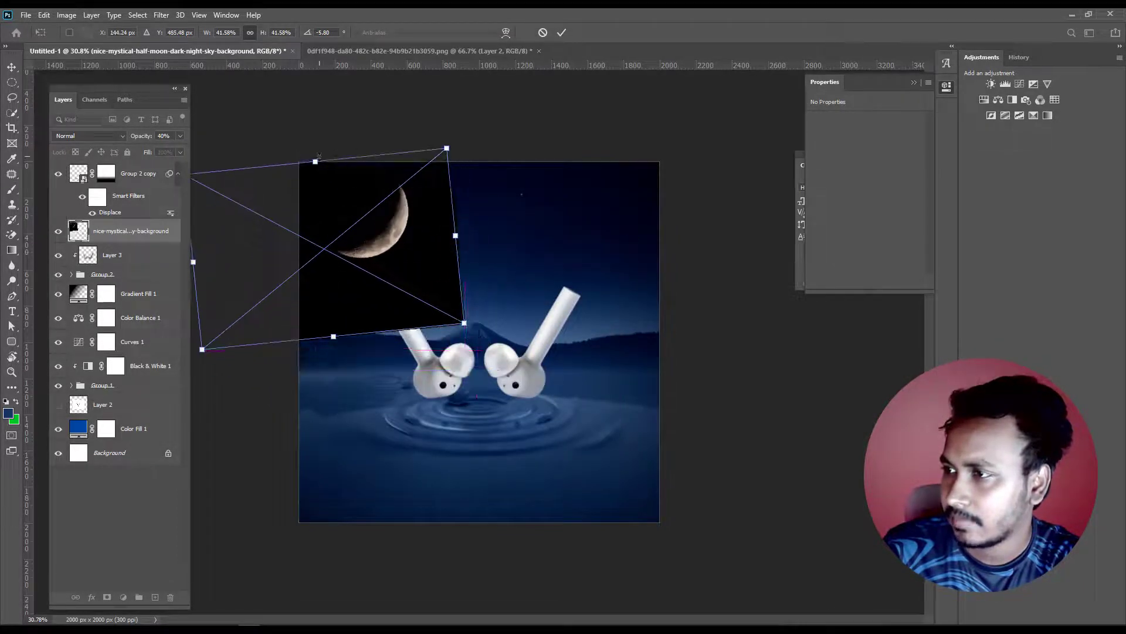
mouse_move(318, 155)
mouse_down()
mouse_move(317, 189)
mouse_move(345, 179)
mouse_move(320, 176)
mouse_move(364, 209)
mouse_up()
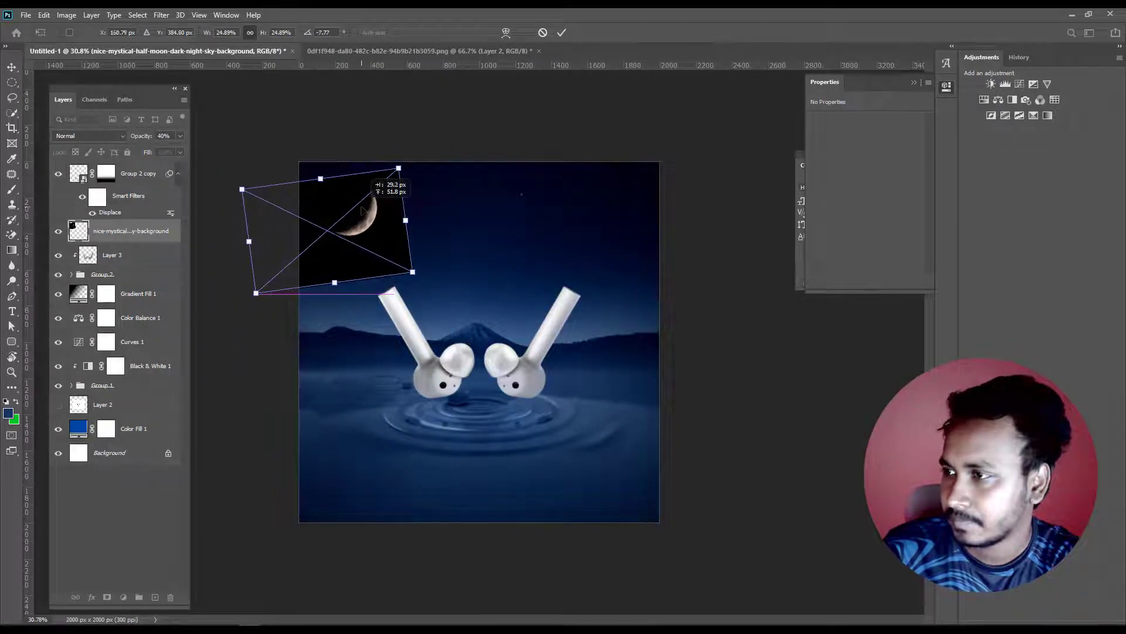
key(Return)
- Set the moon layer's blend mode to Screen so its black drops out
click(66, 138)
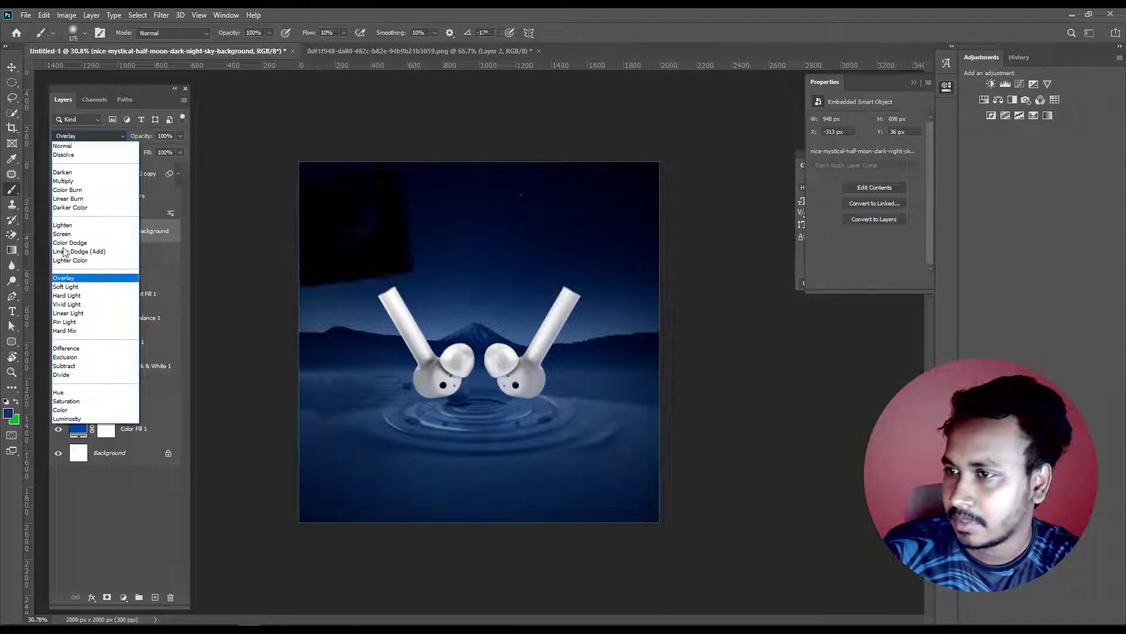
click(63, 236)
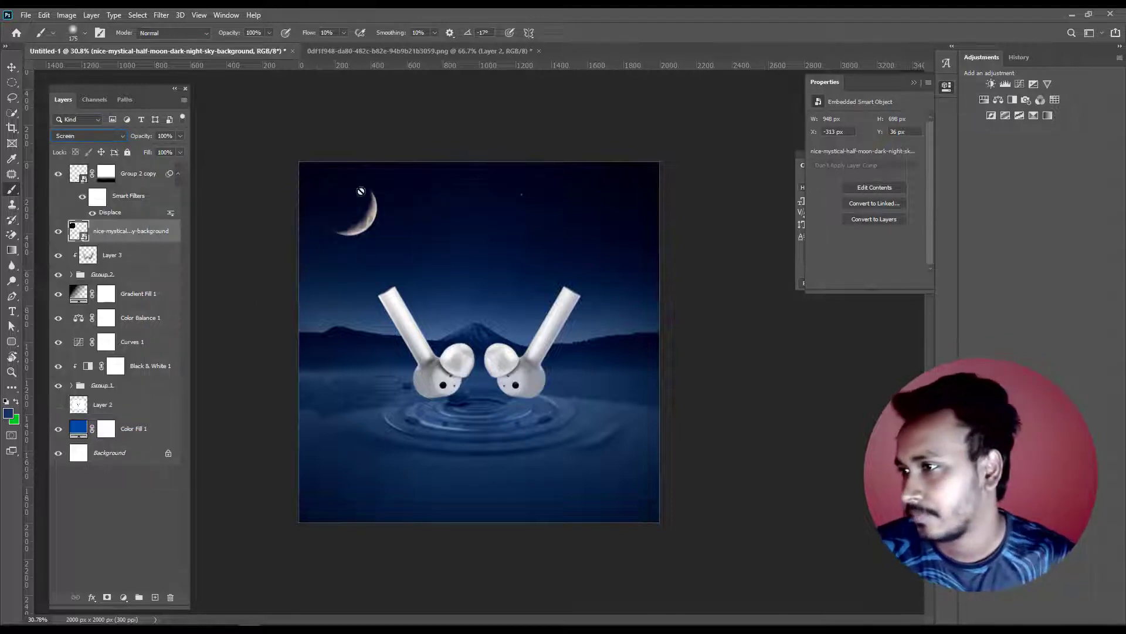
scroll(409, 314, up, 3)
scroll(409, 313, down, 3)
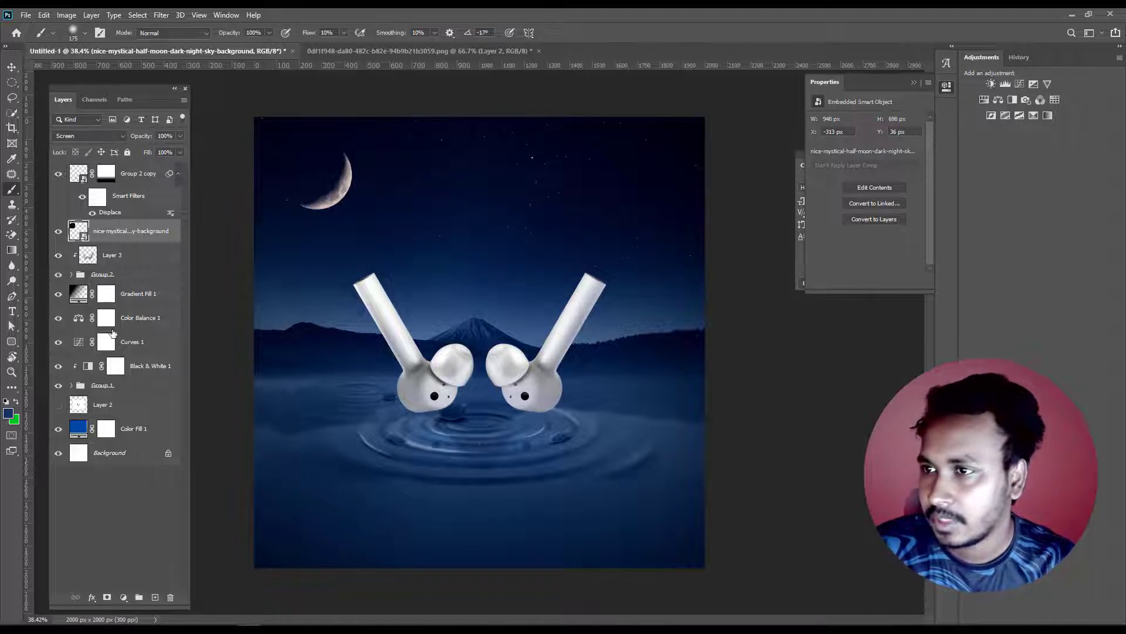
- Add a Black & White adjustment clipped to the moon layer
click(121, 592)
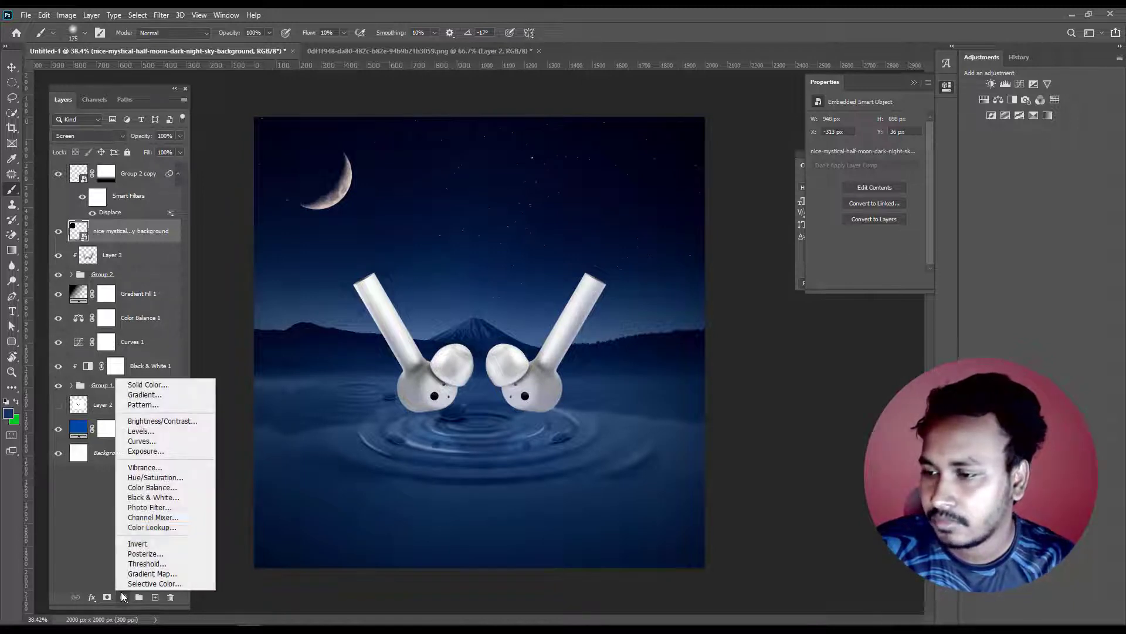
click(154, 496)
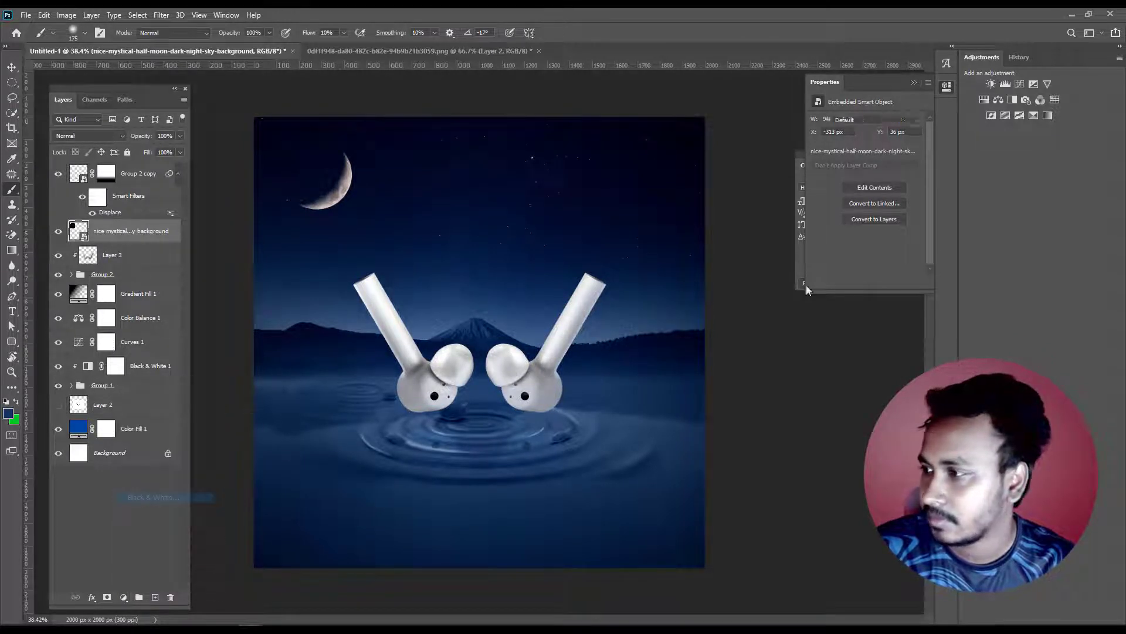
click(845, 282)
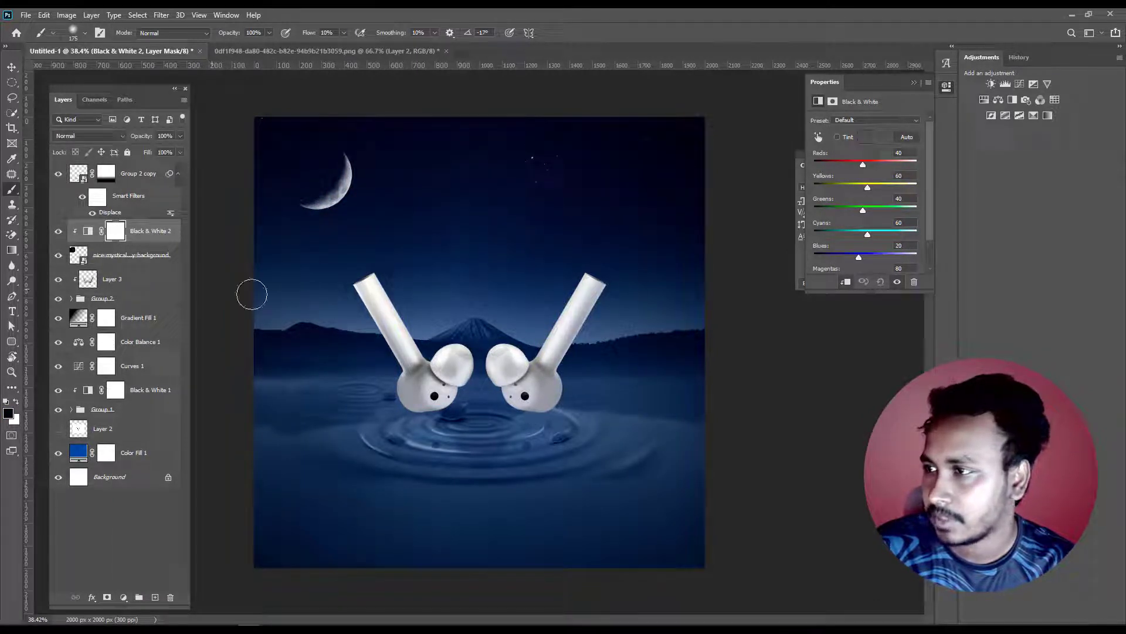
scroll(305, 322, down, 1)
scroll(304, 322, up, 1)
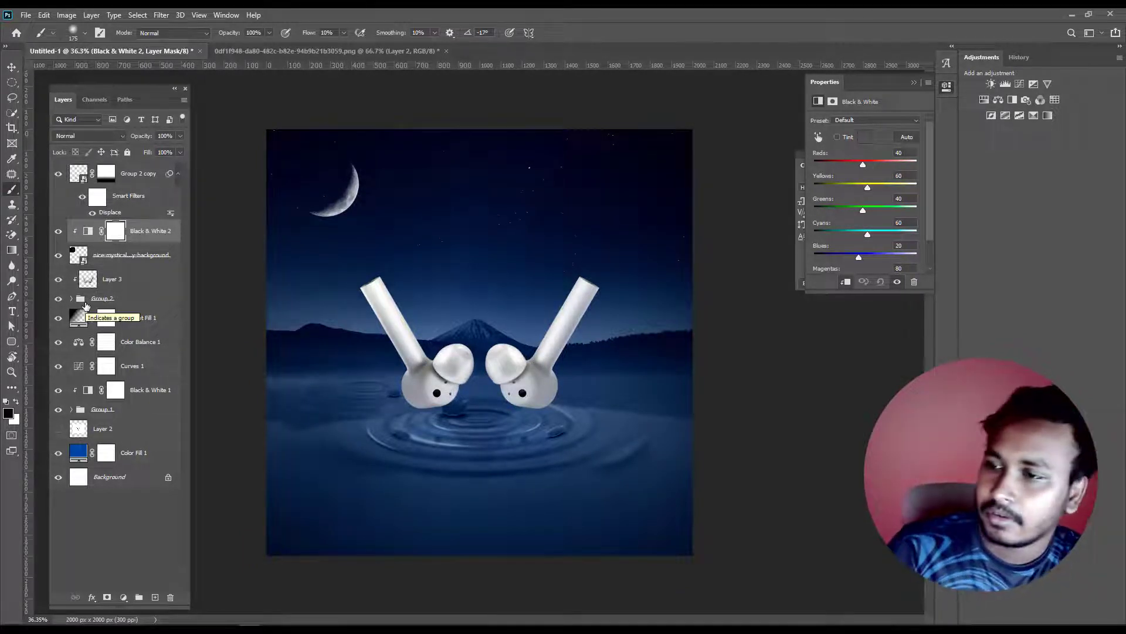
- Toggle Color Balance 1, Curves 1 and Black & White 1 to compare, then select Color Balance 1
click(59, 342)
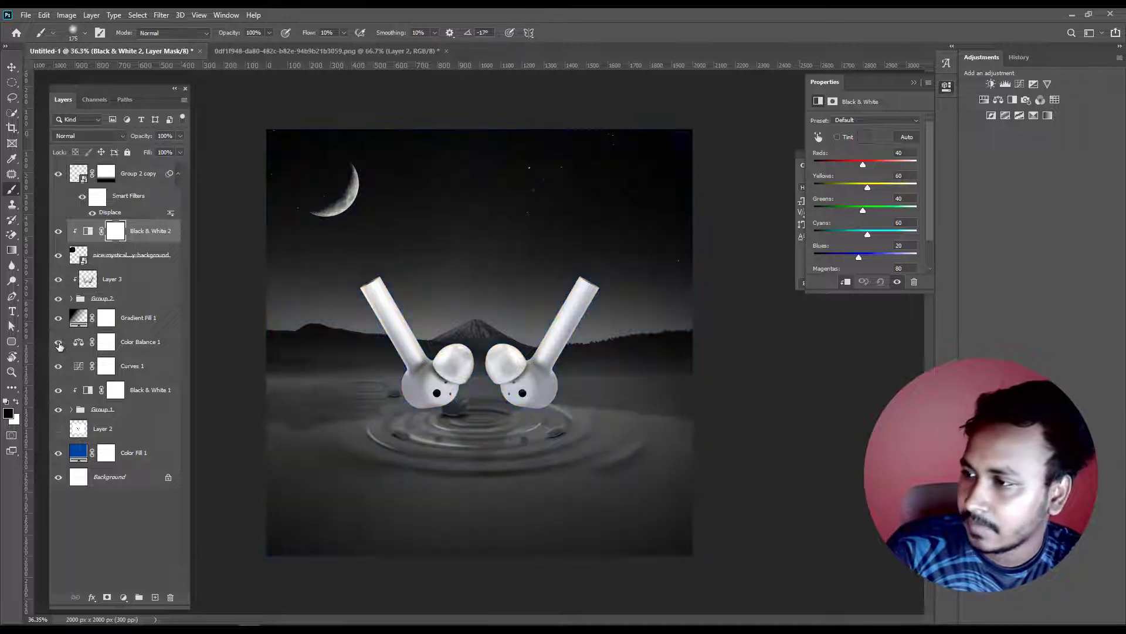
click(58, 365)
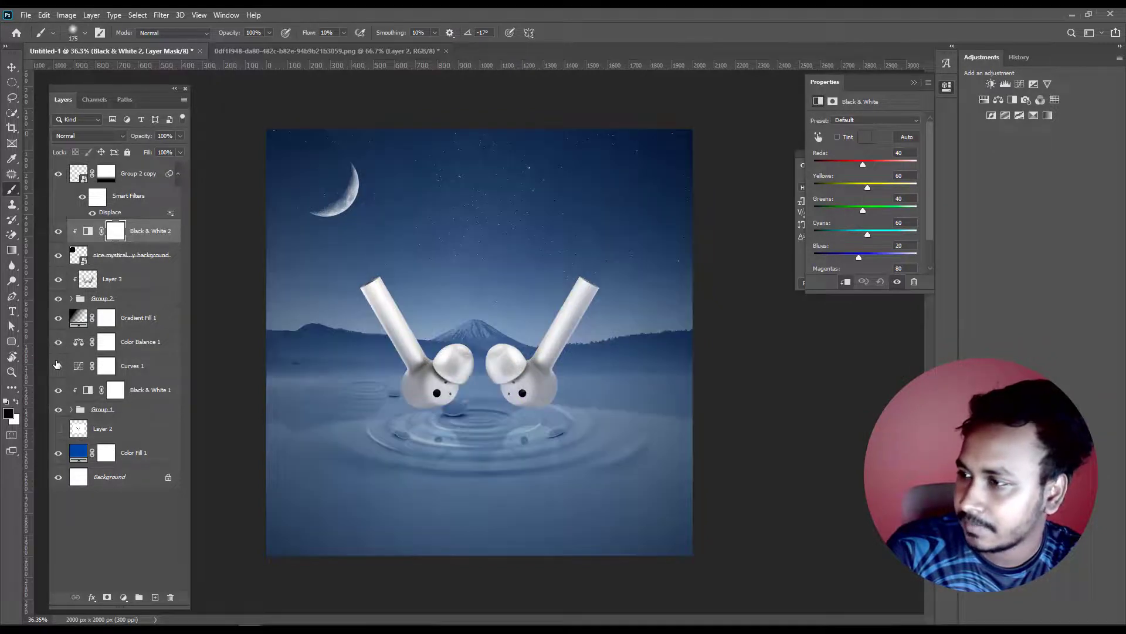
click(58, 390)
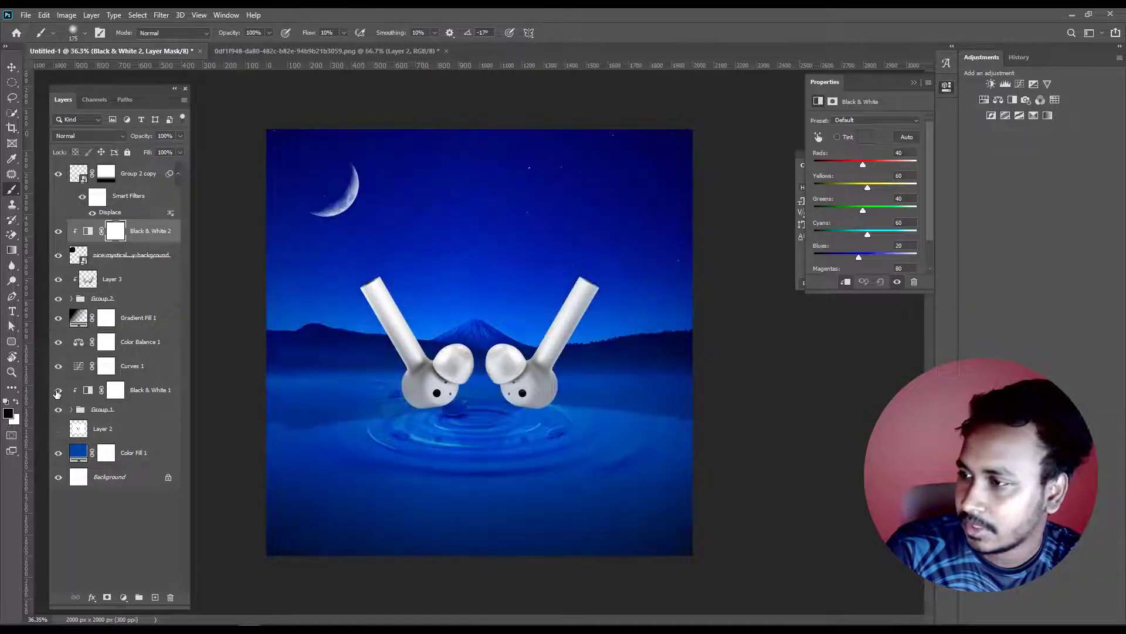
click(57, 391)
click(80, 343)
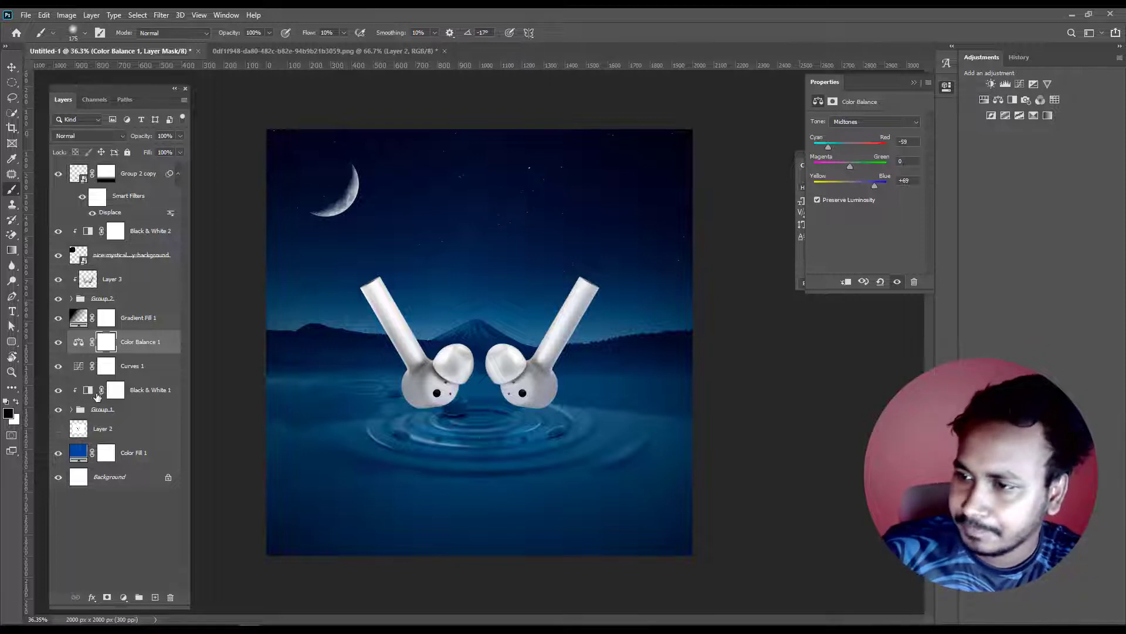
- Show Group 1 and raise its ripple-water Vector Smart Object from 70% to 80% opacity
click(59, 410)
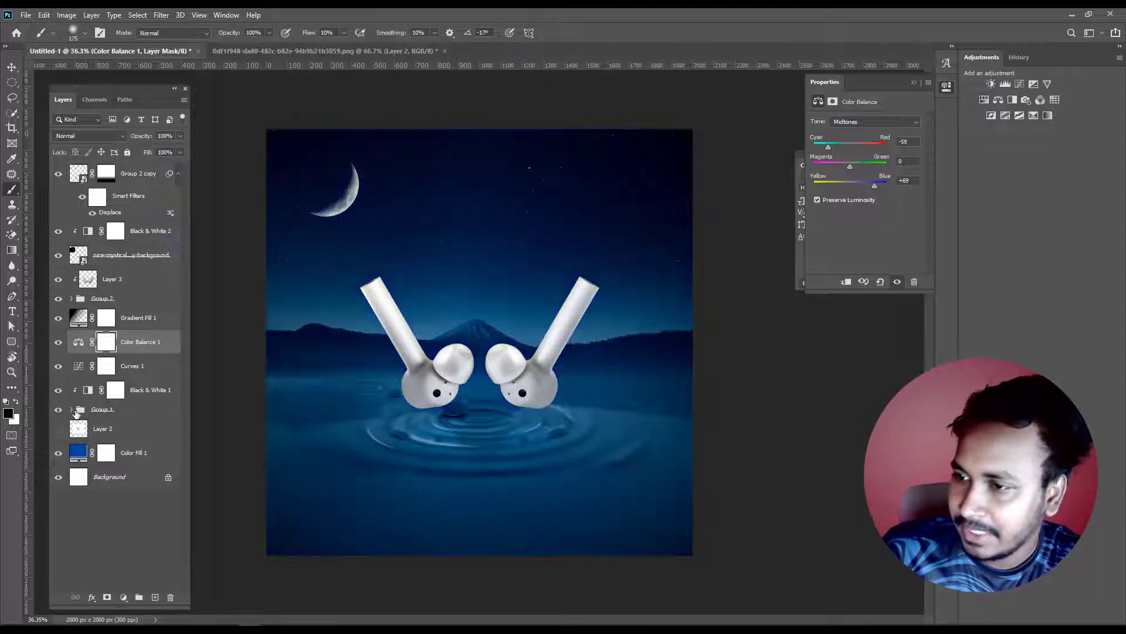
click(72, 409)
click(150, 435)
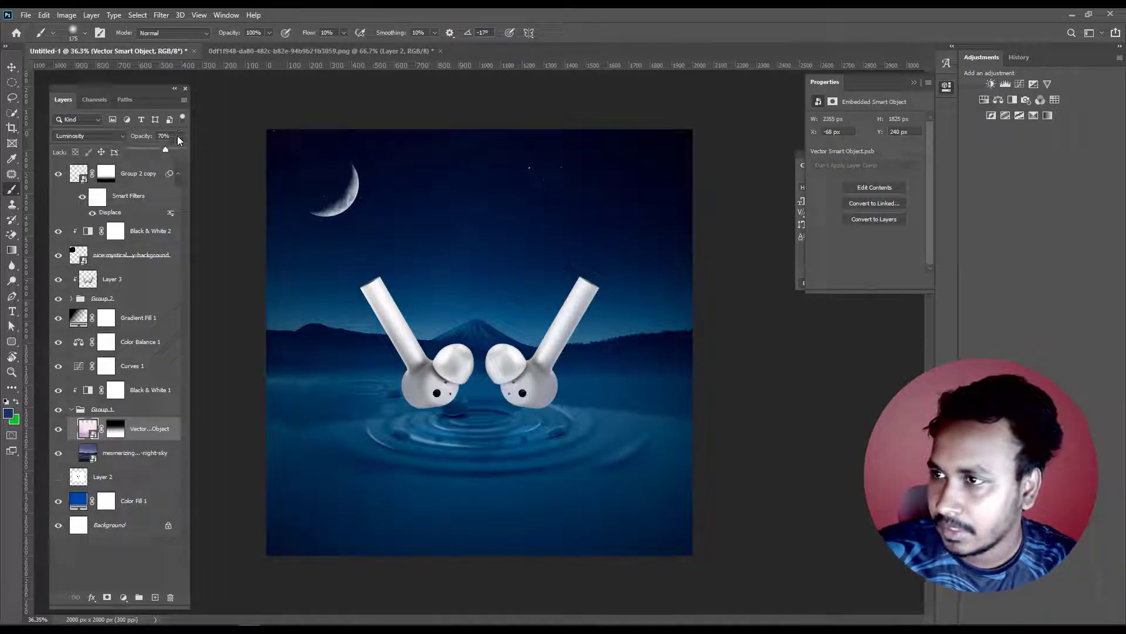
drag(167, 150, 169, 150)
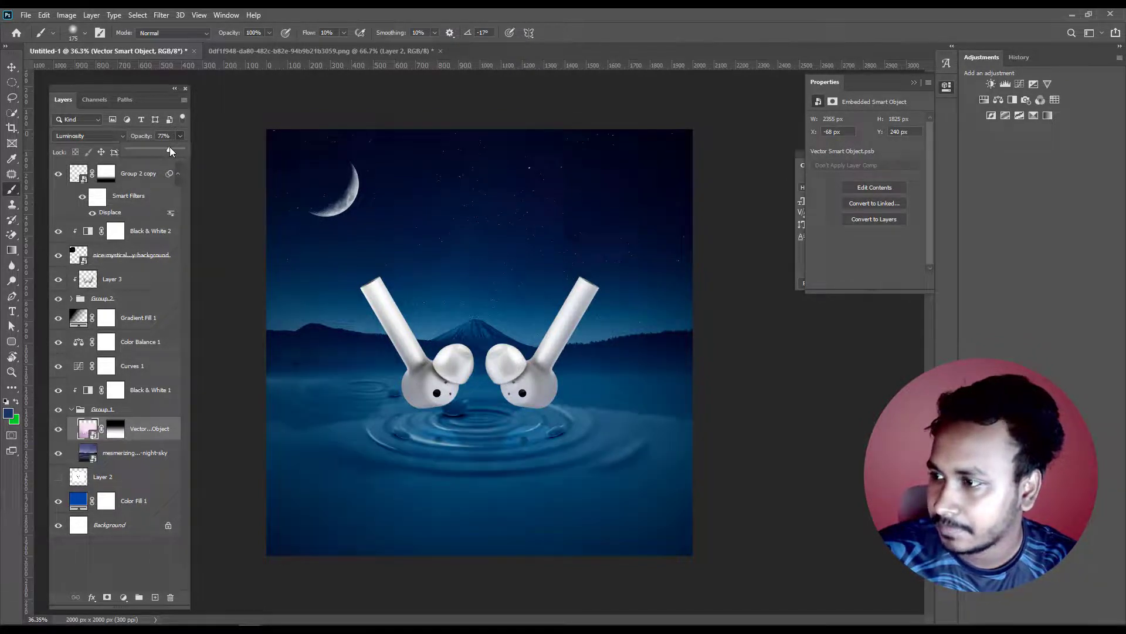
click(171, 135)
text(80)
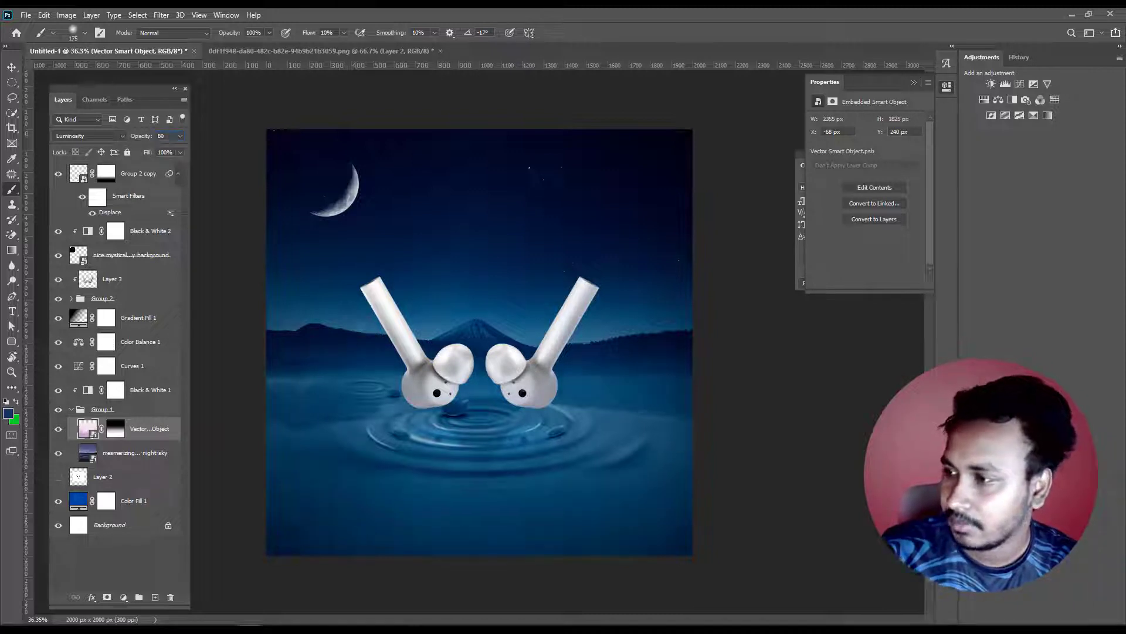
key(Return)
key(ctrl+minus)
key(ctrl+0)
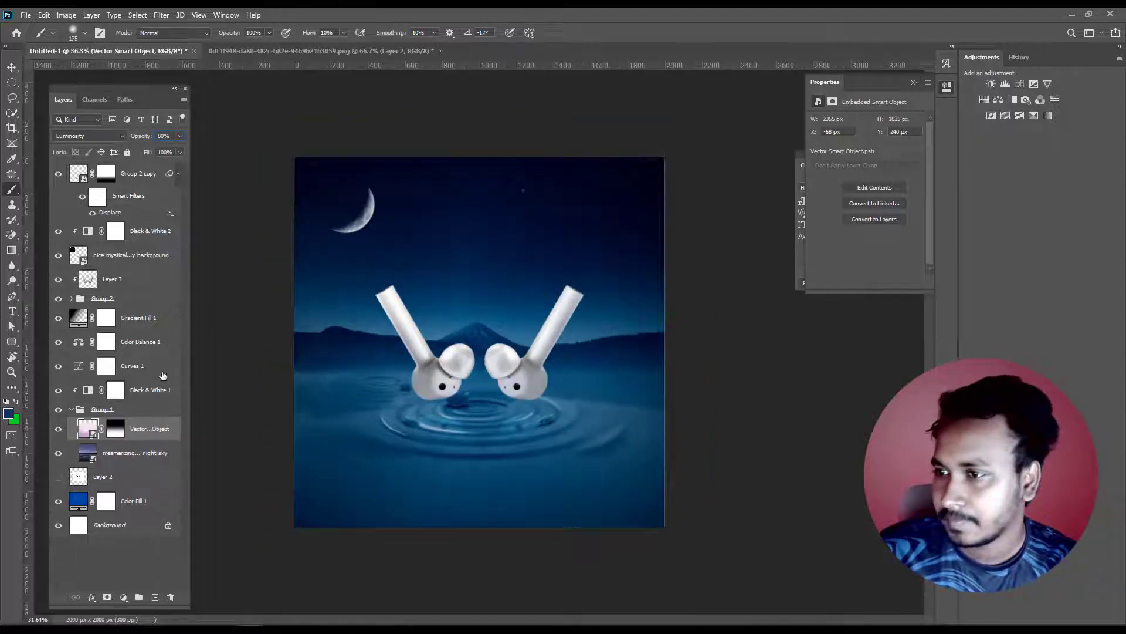
click(150, 317)
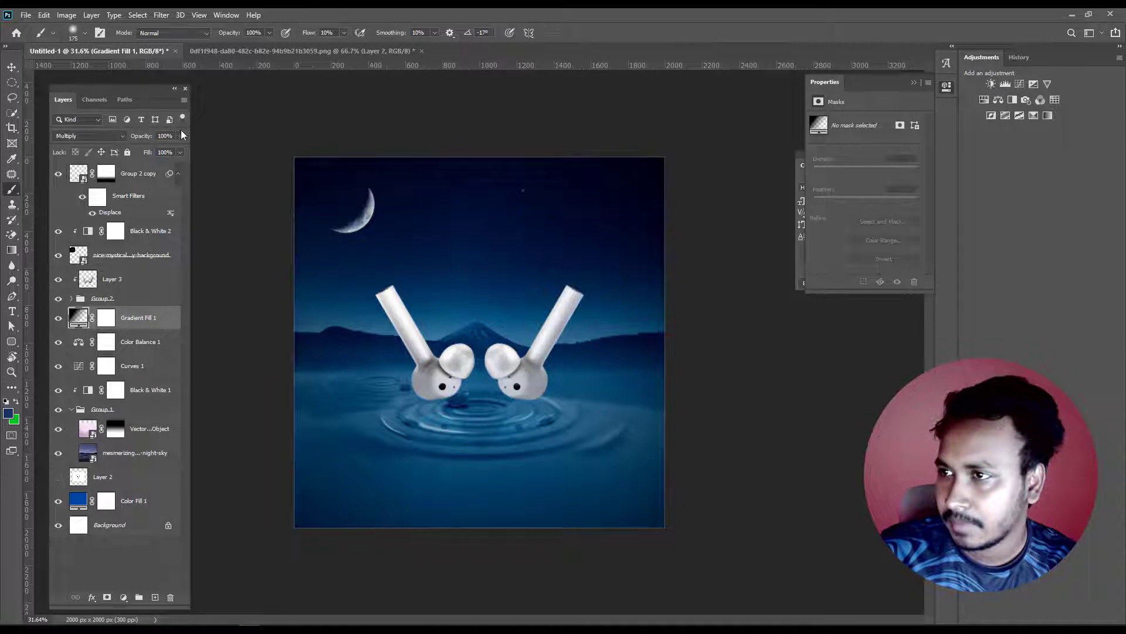
- Rescale the Gradient Fill 1 vignette to 221%, then toggle its visibility to compare
double_click(78, 318)
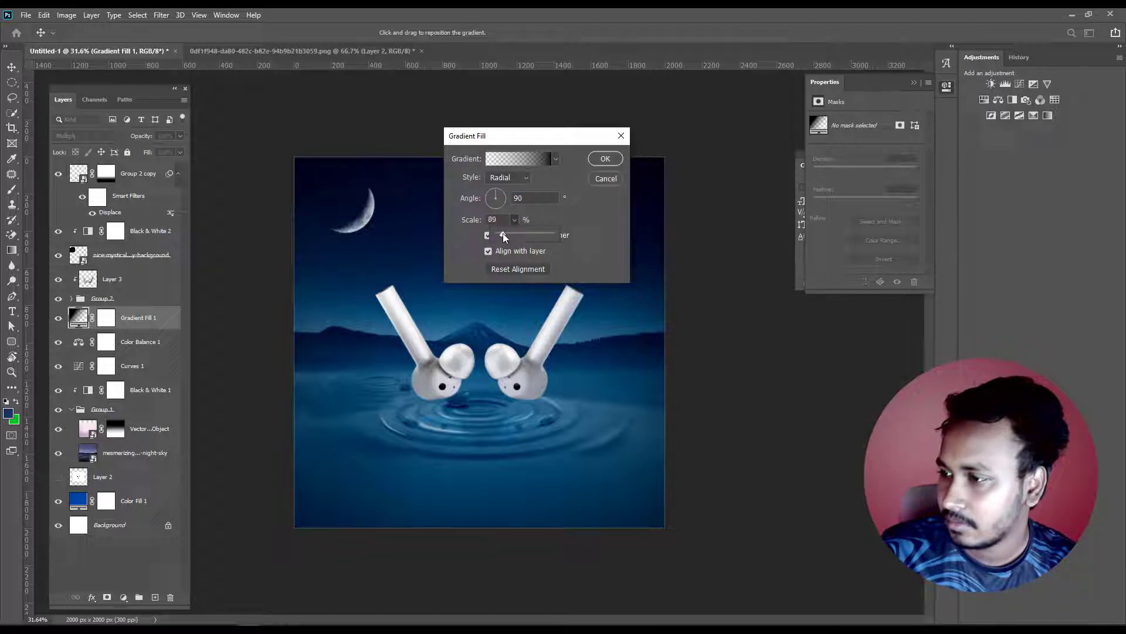
drag(506, 235, 505, 234)
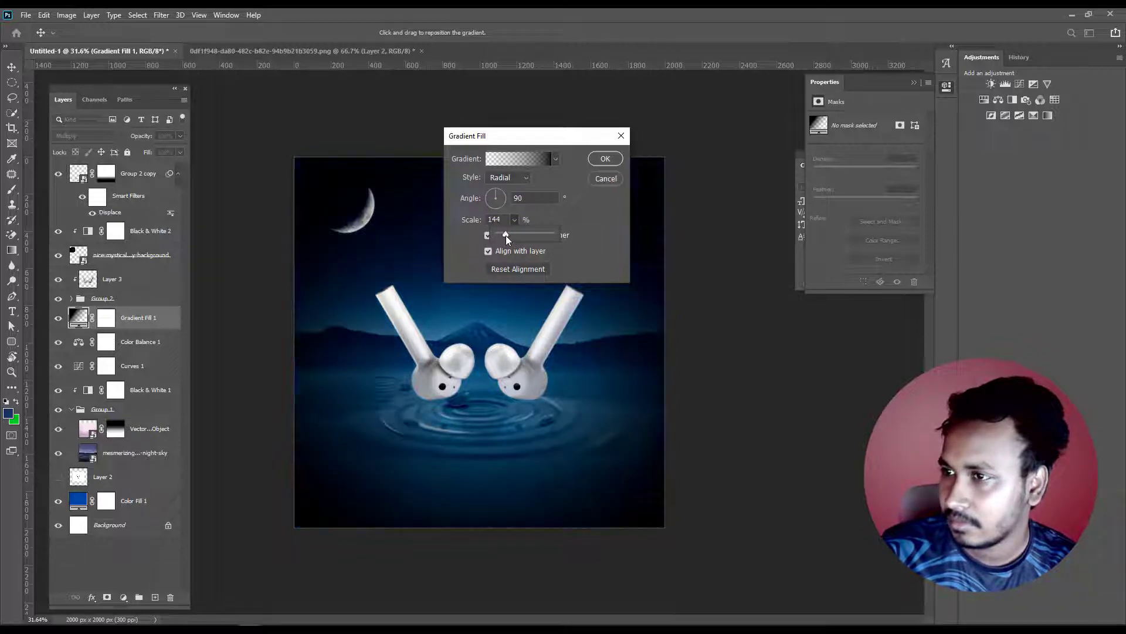
click(510, 234)
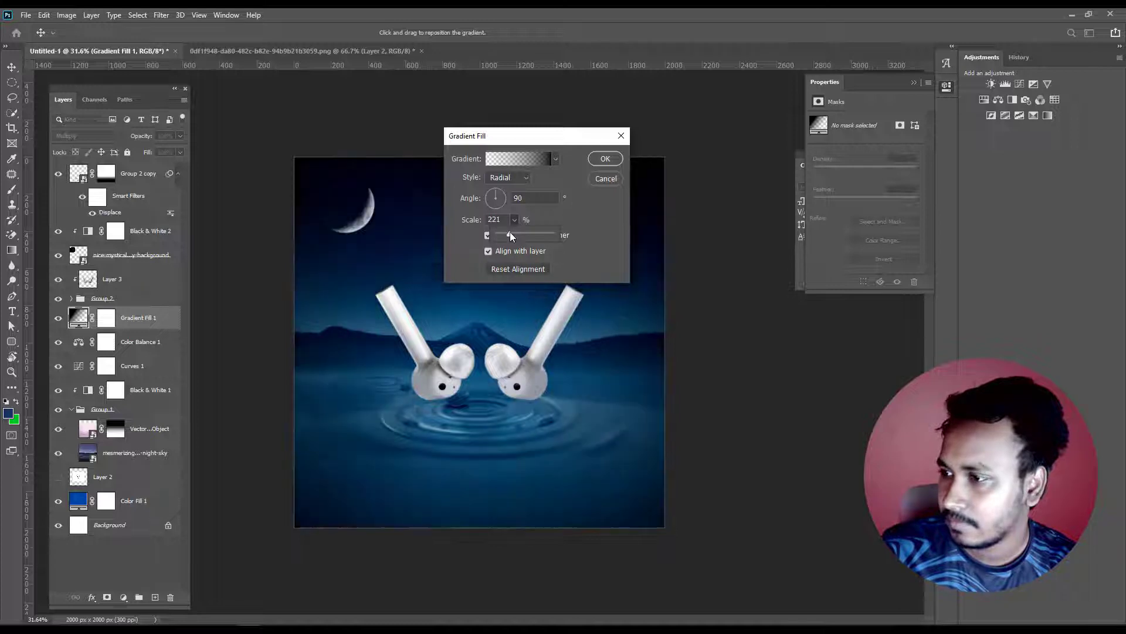
key(Return)
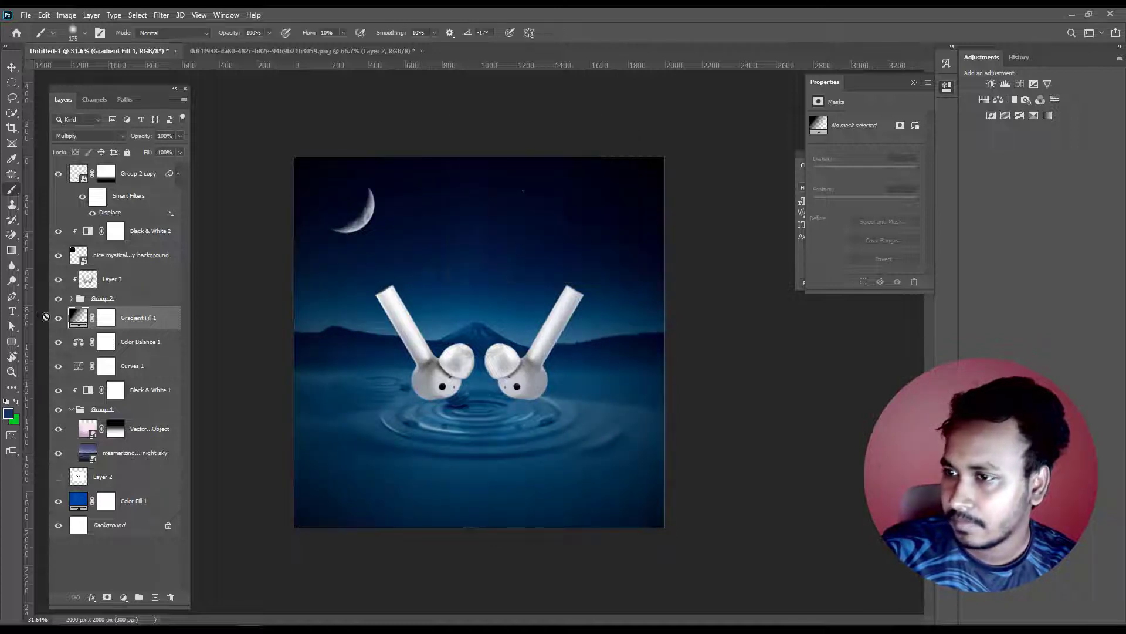
click(56, 320)
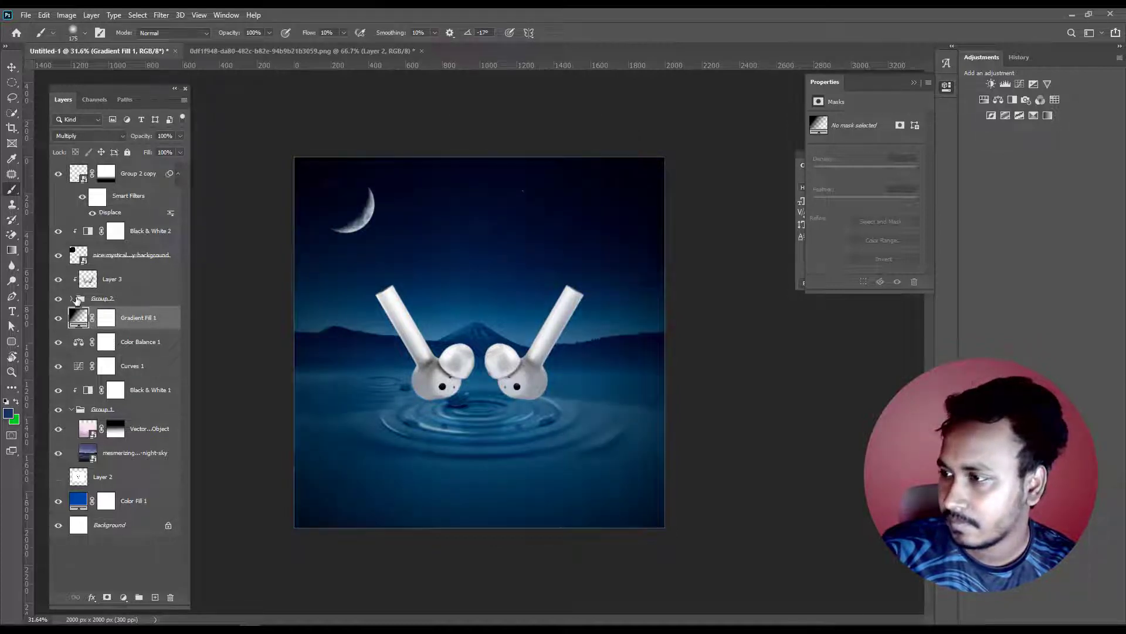
scroll(479, 342, up, 1)
scroll(480, 342, up, 1)
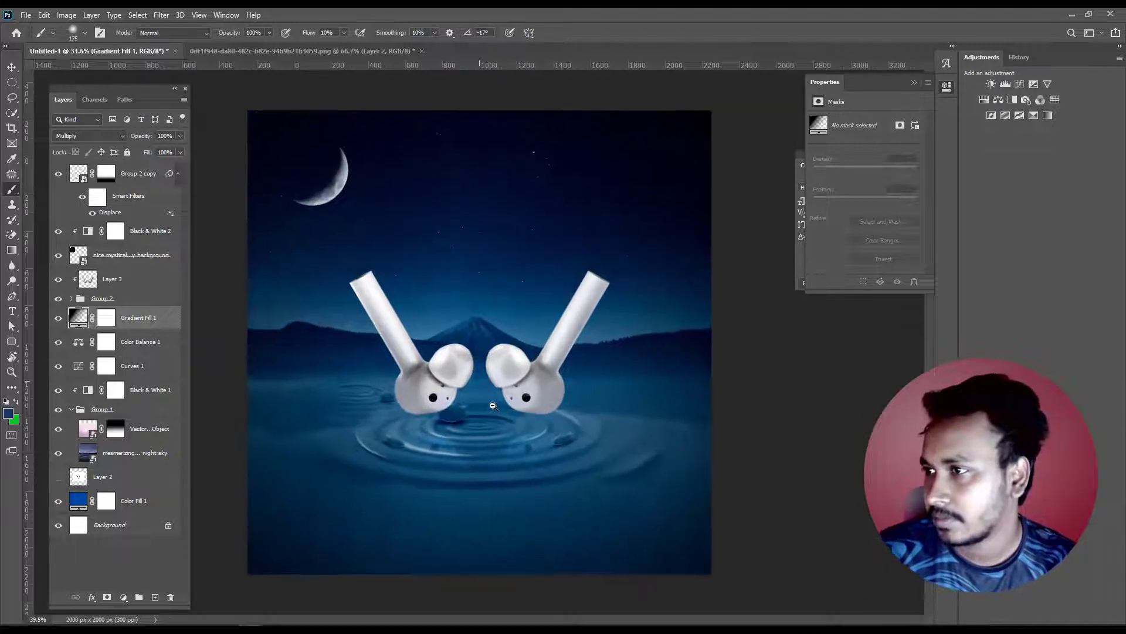
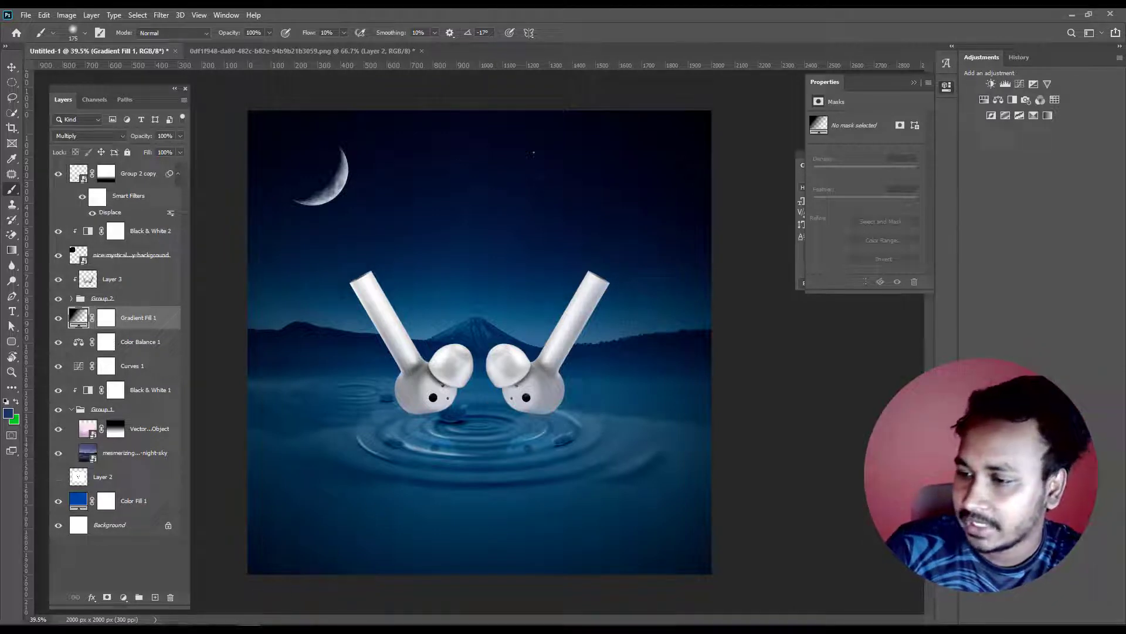
- Drag the low-angle starry-sky photo from New folder (20) into the Photoshop poster
click(188, 580)
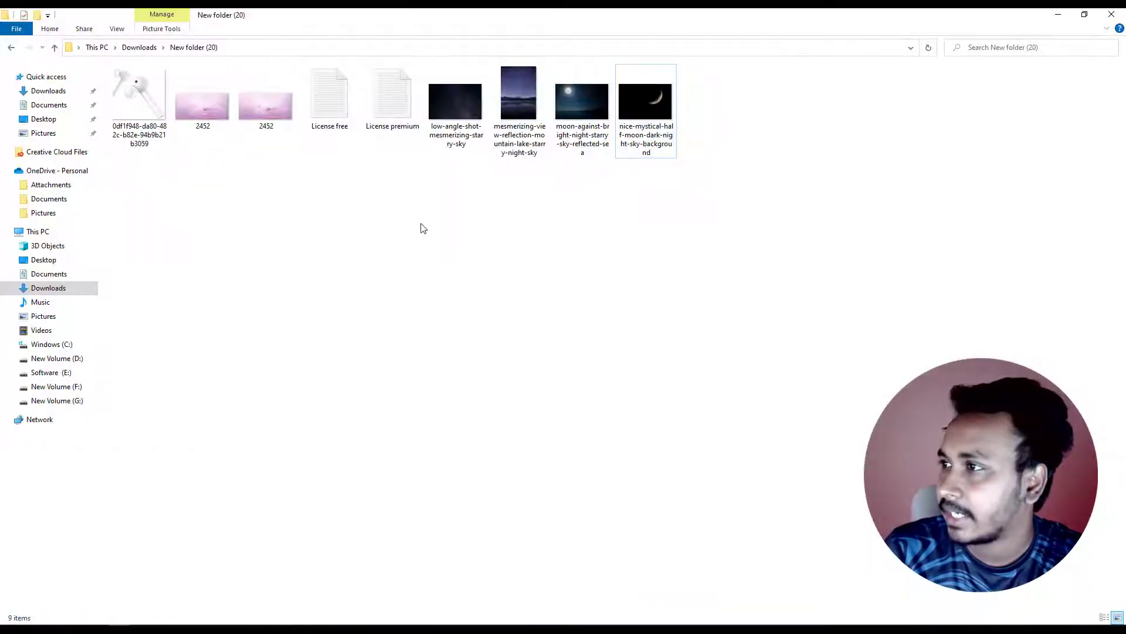
drag(445, 107, 227, 623)
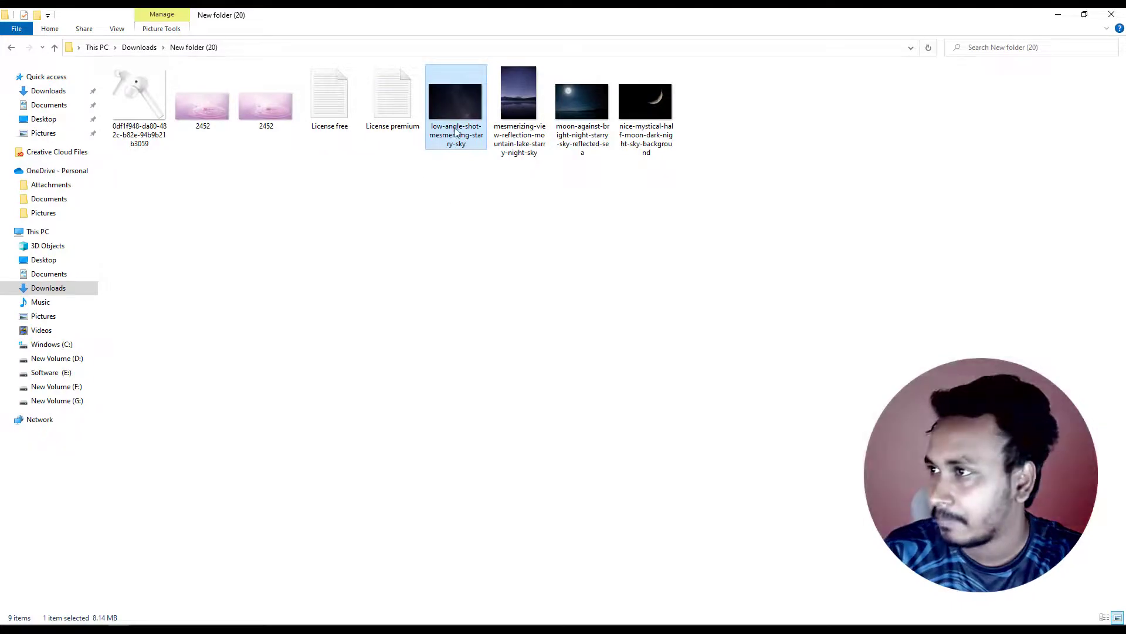
mouse_move(410, 221)
mouse_down()
mouse_move(253, 613)
mouse_move(366, 516)
mouse_move(379, 476)
mouse_up()
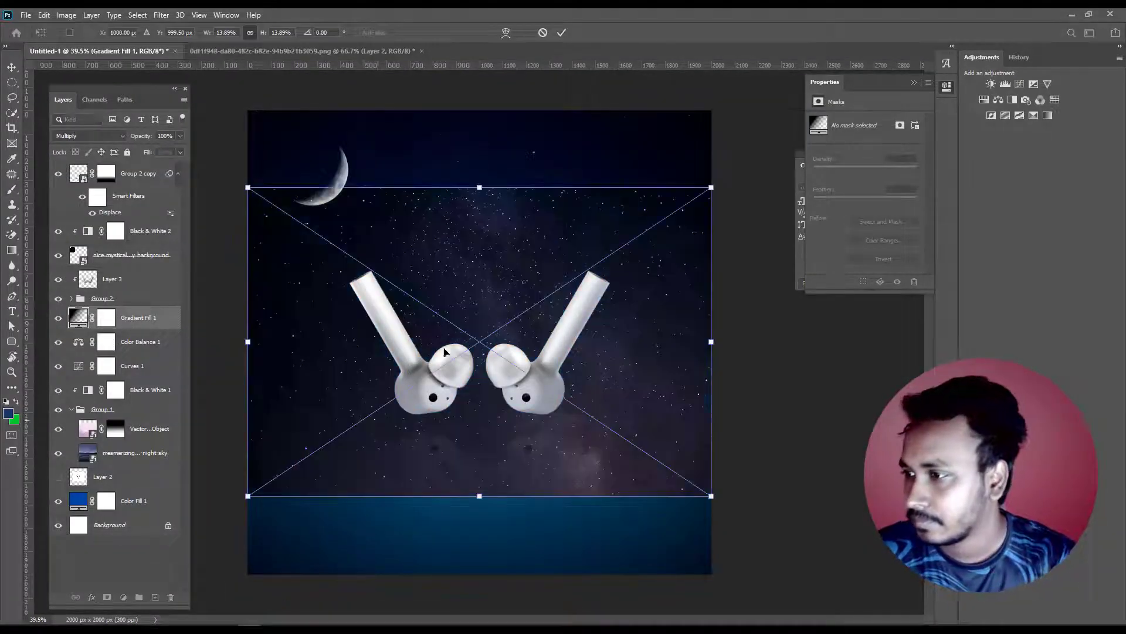
- Move the placed starry sky down and scale it to the lower lake area
mouse_move(574, 255)
mouse_down()
mouse_move(577, 359)
mouse_move(575, 329)
mouse_up()
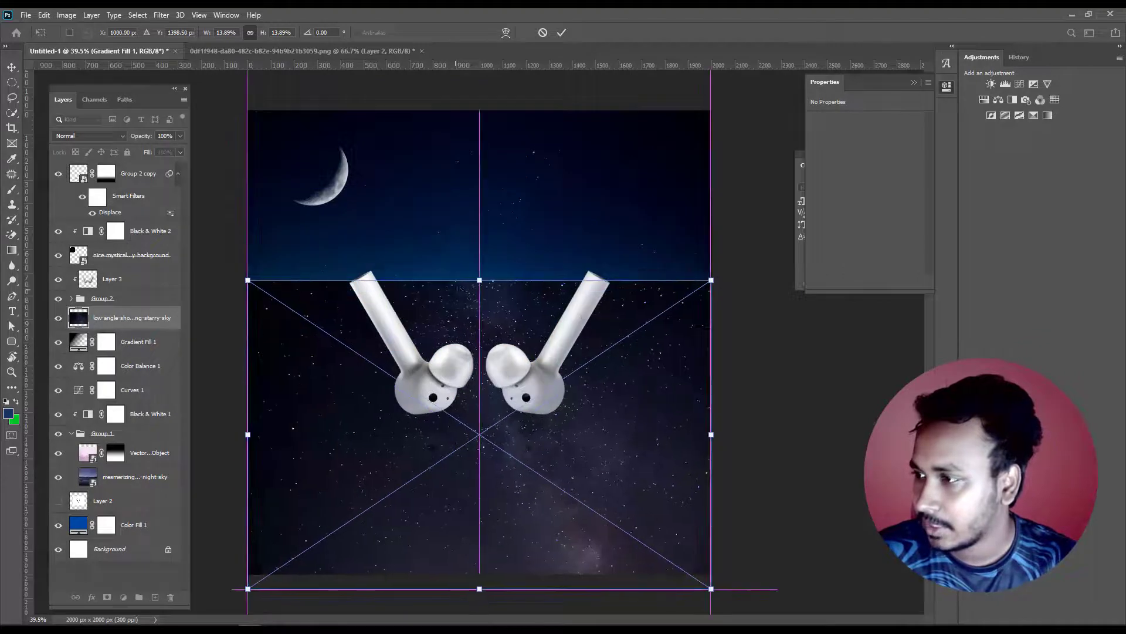
mouse_move(480, 279)
mouse_down()
mouse_move(476, 395)
mouse_move(459, 372)
mouse_up()
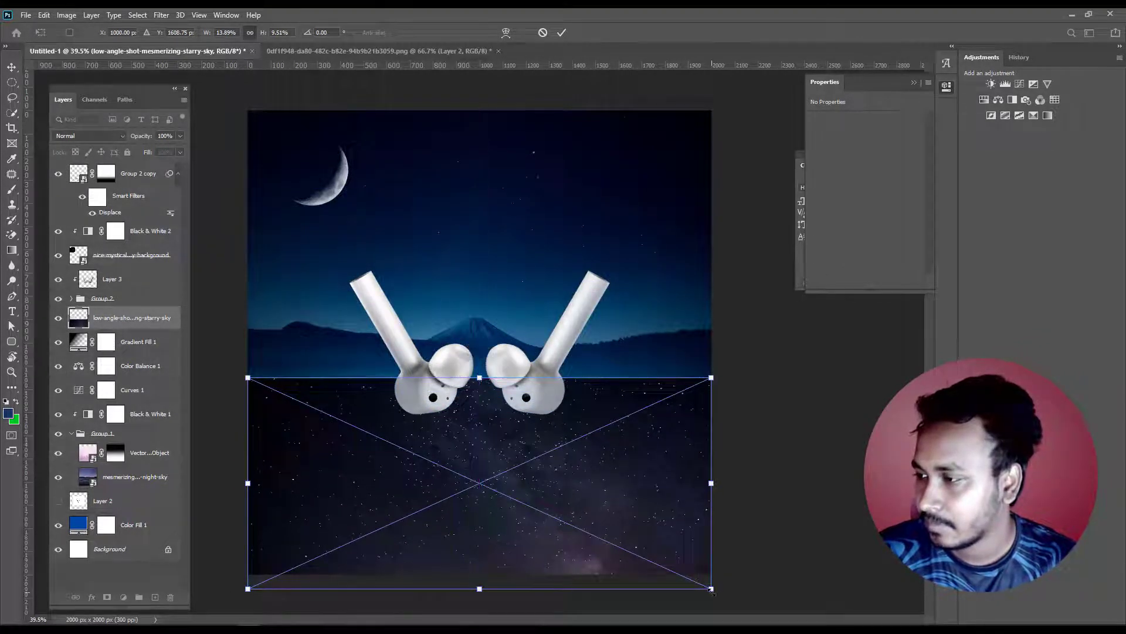
drag(711, 589, 762, 583)
key(ctrl+z)
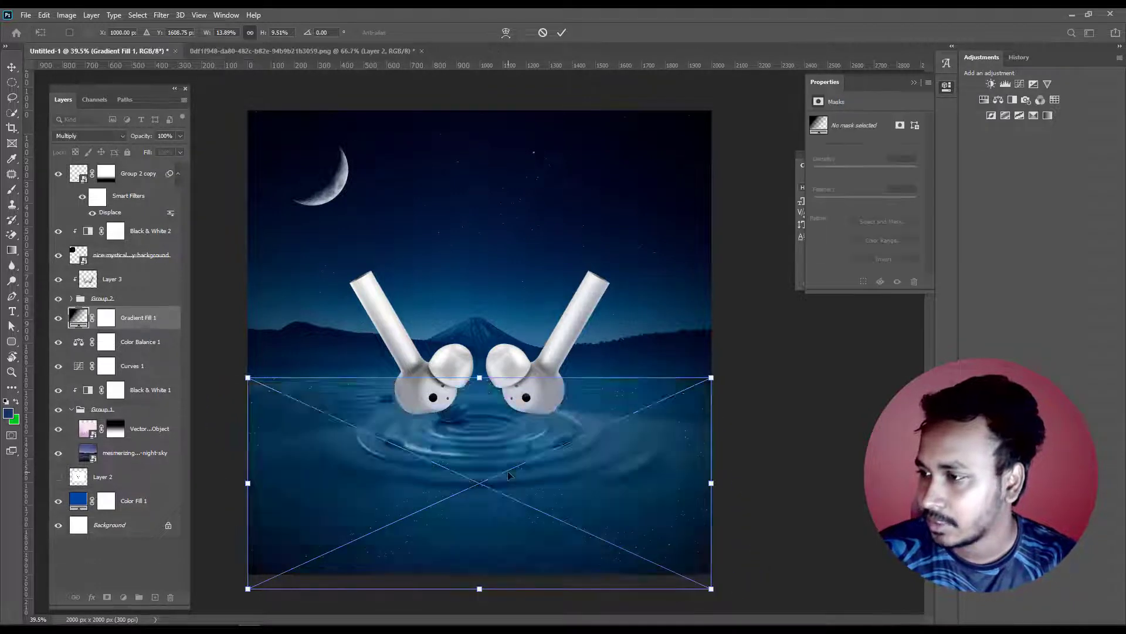
- Spread the starry sky in perspective so it widens strongly toward the bottom
right_click(508, 474)
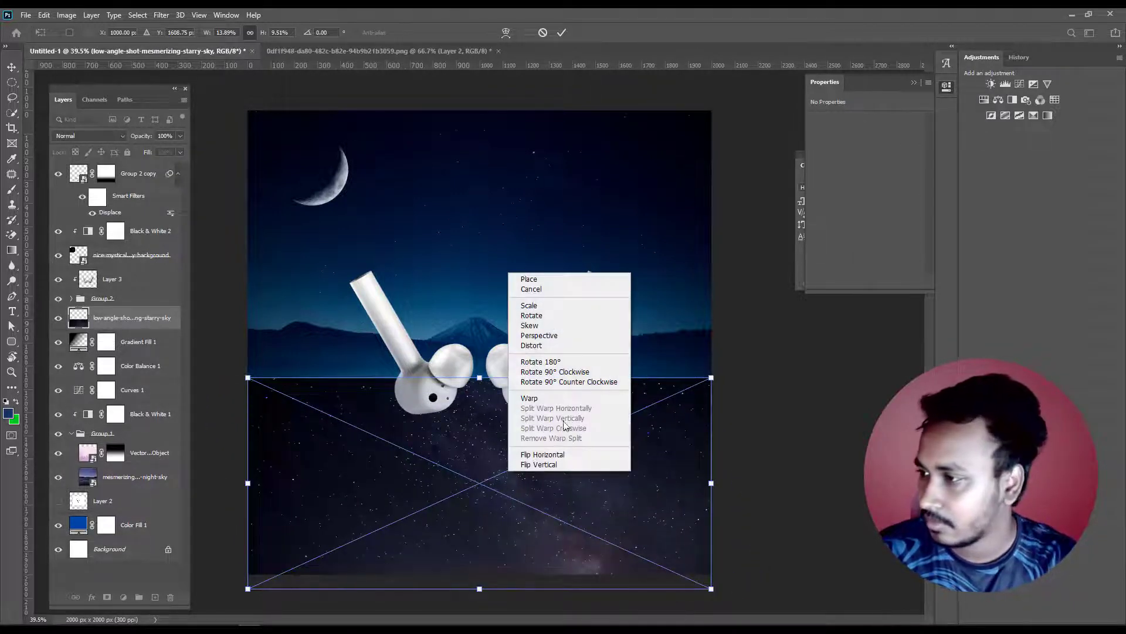
click(547, 338)
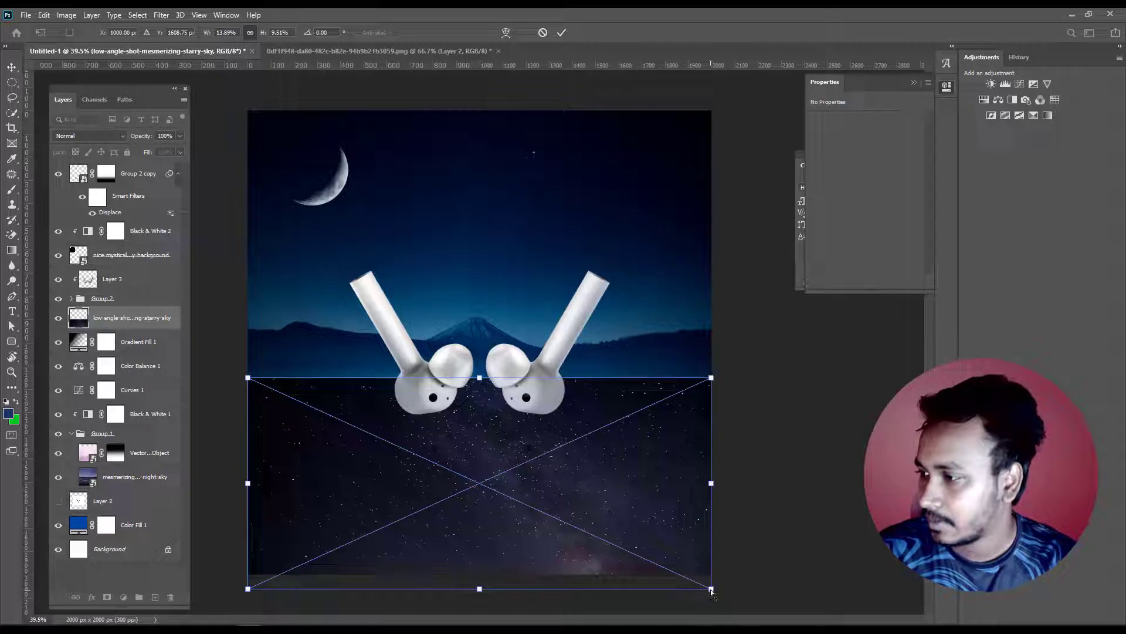
mouse_move(711, 588)
mouse_down()
mouse_move(801, 575)
mouse_move(926, 578)
mouse_up()
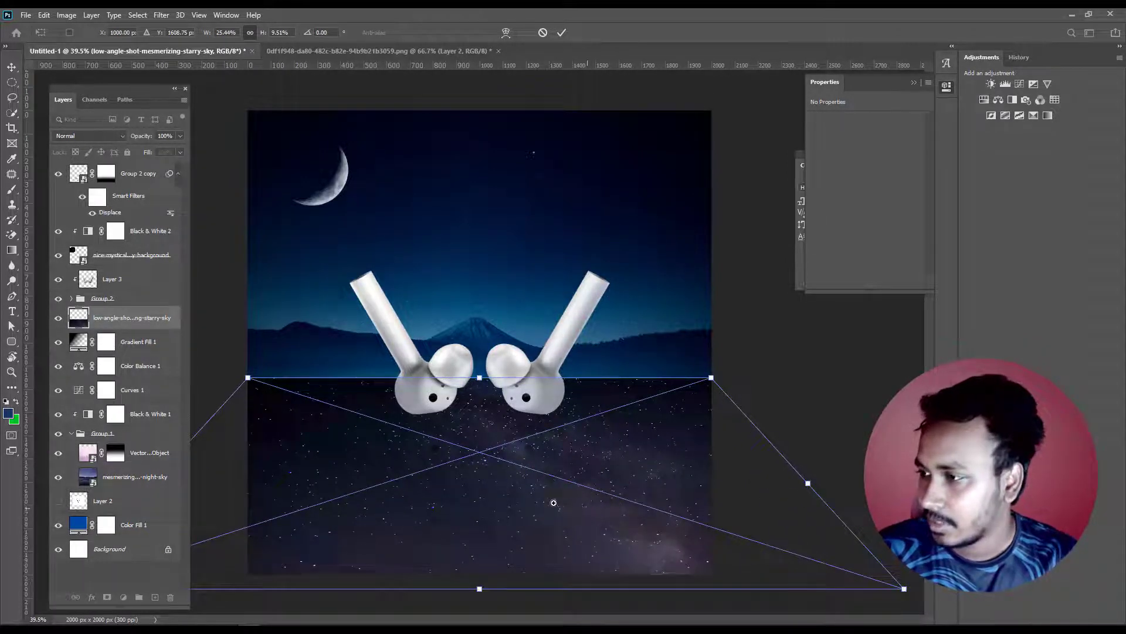
scroll(621, 428, down, 5)
drag(651, 426, 801, 394)
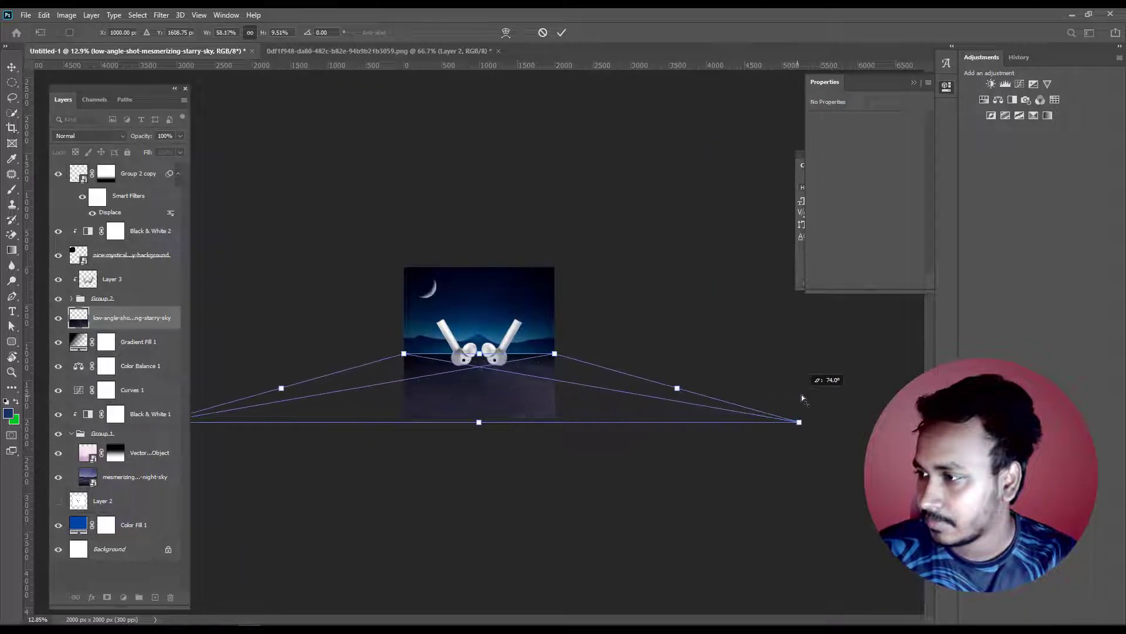
key(Return)
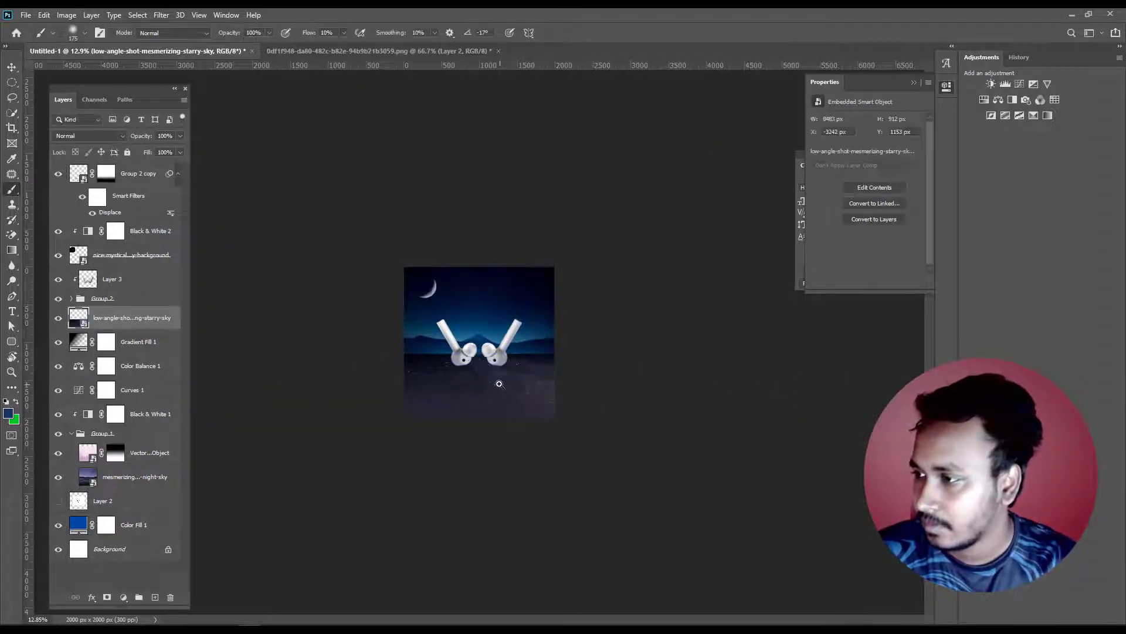
key(ctrl+0)
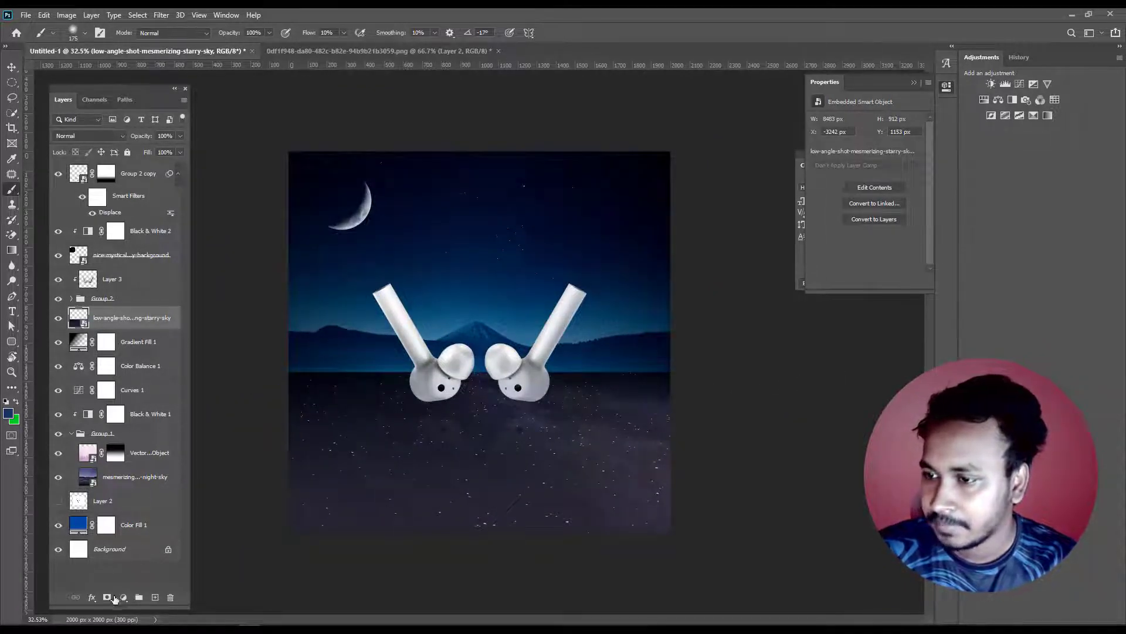
- Mask the starry-sky layer with a gradient fading it toward the horizon
click(106, 596)
click(12, 250)
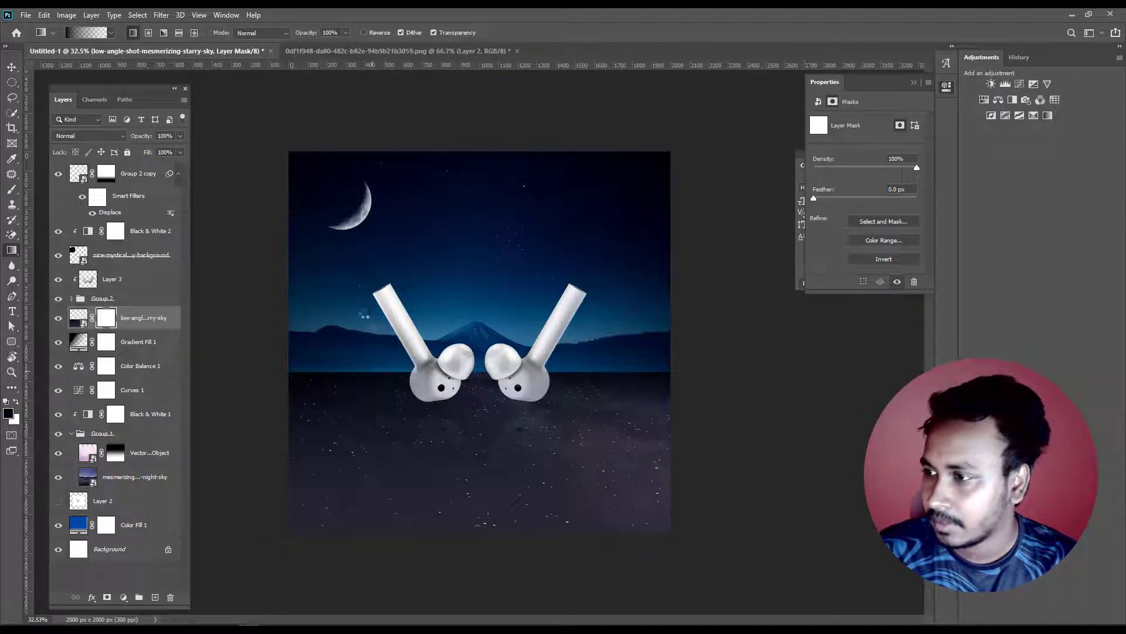
mouse_move(342, 422)
mouse_down()
mouse_move(342, 392)
mouse_move(344, 467)
mouse_up()
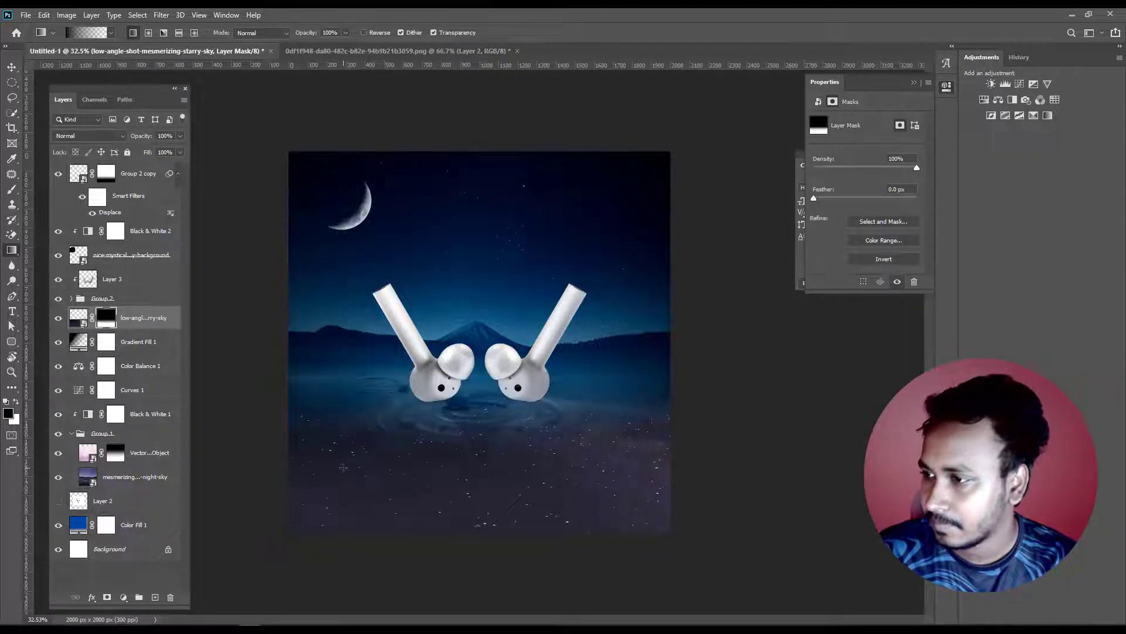
- Blend the starry sky in Screen mode at 20% opacity, then select the moon and Black & White 2 layers
click(88, 136)
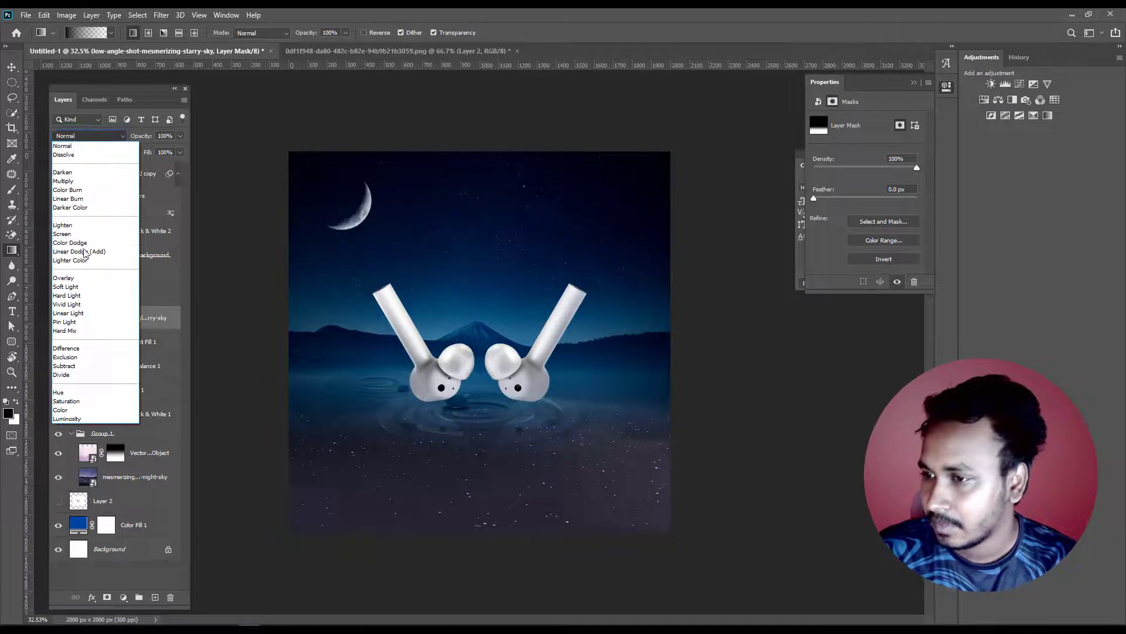
click(86, 419)
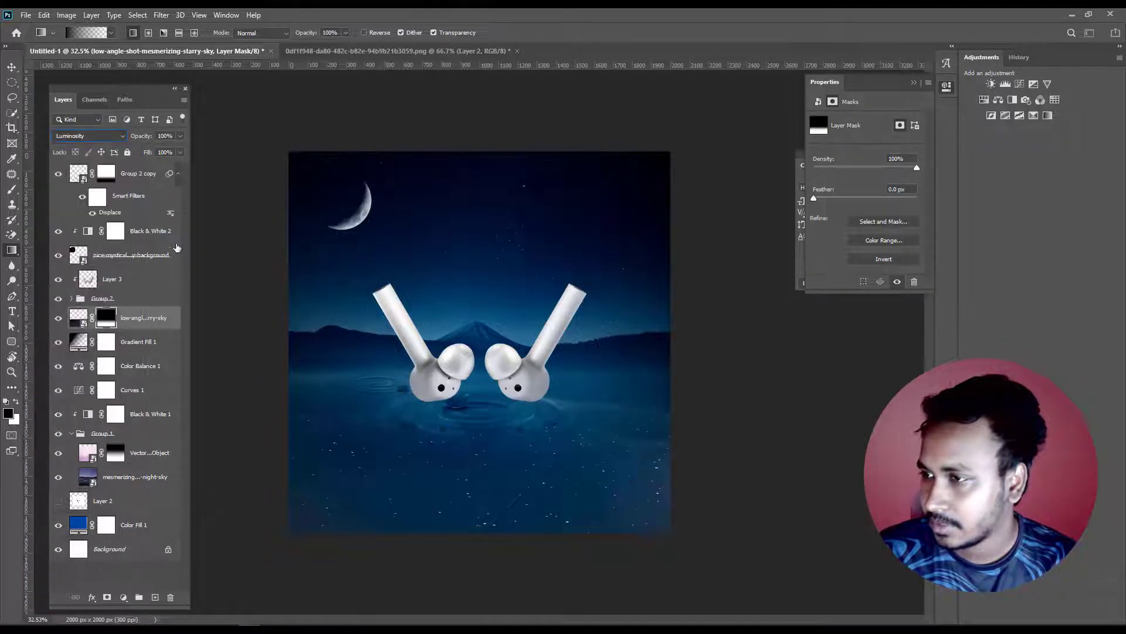
drag(179, 138, 146, 149)
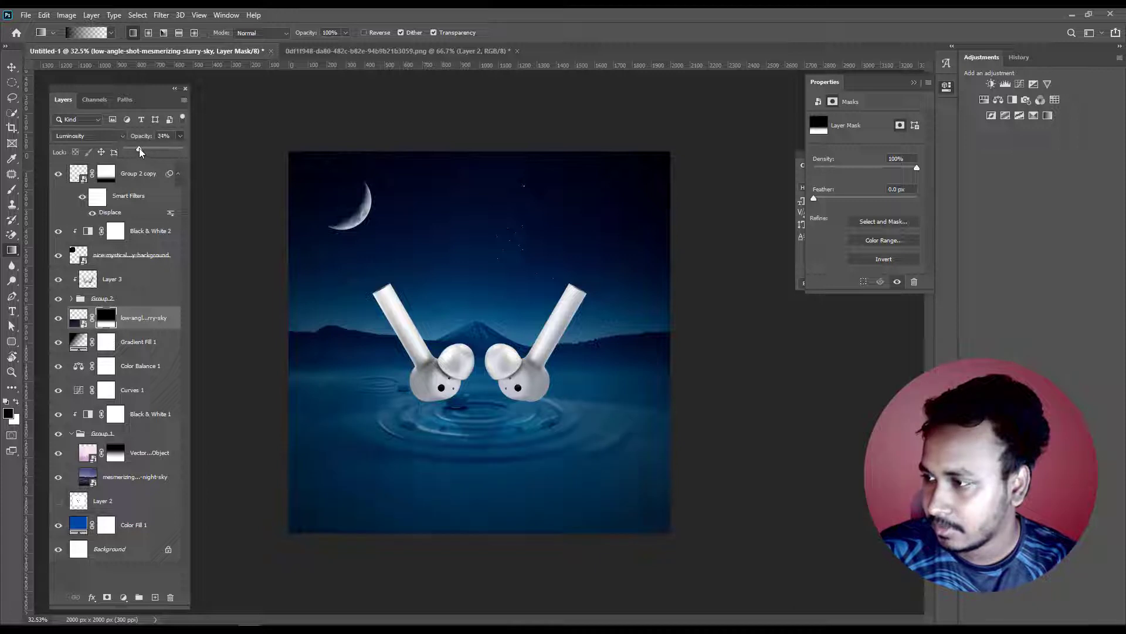
click(162, 307)
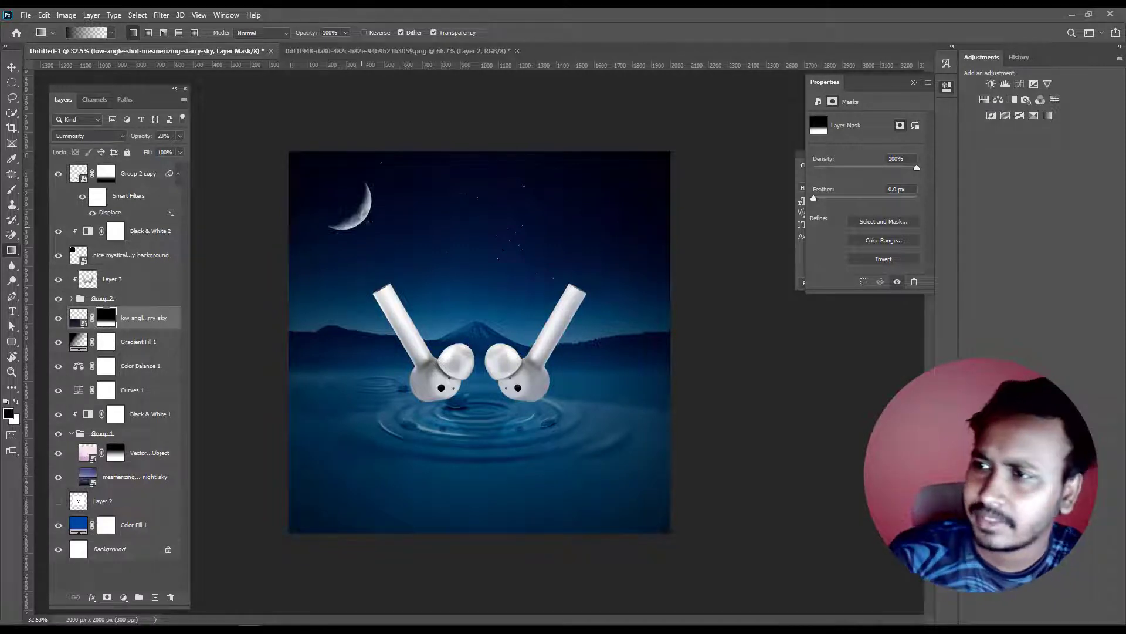
click(170, 136)
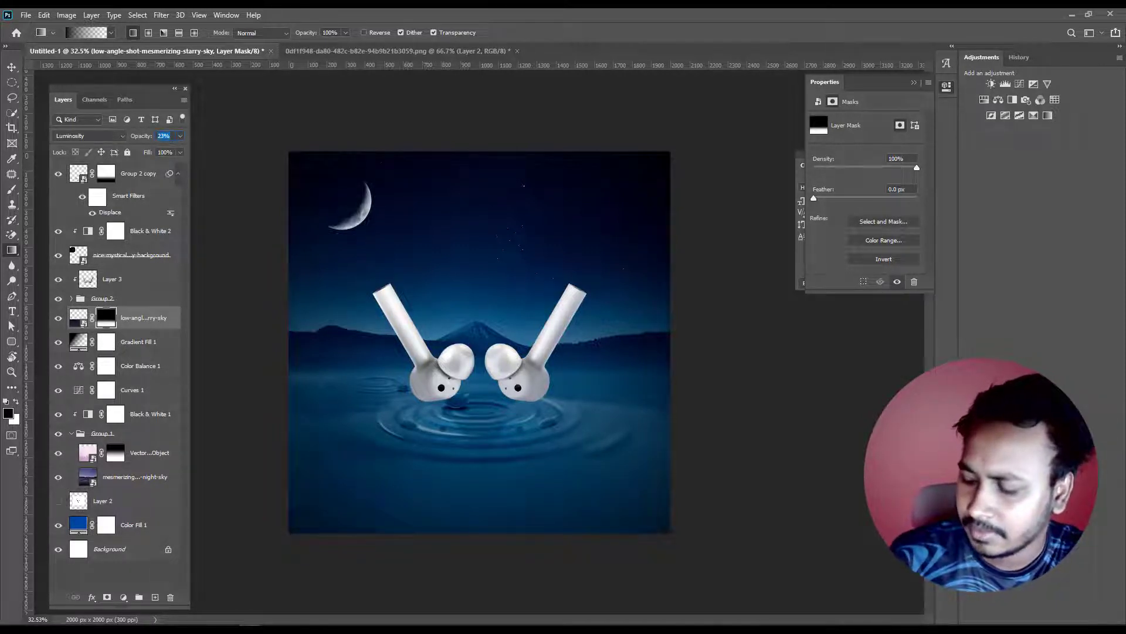
text(20)
key(Return)
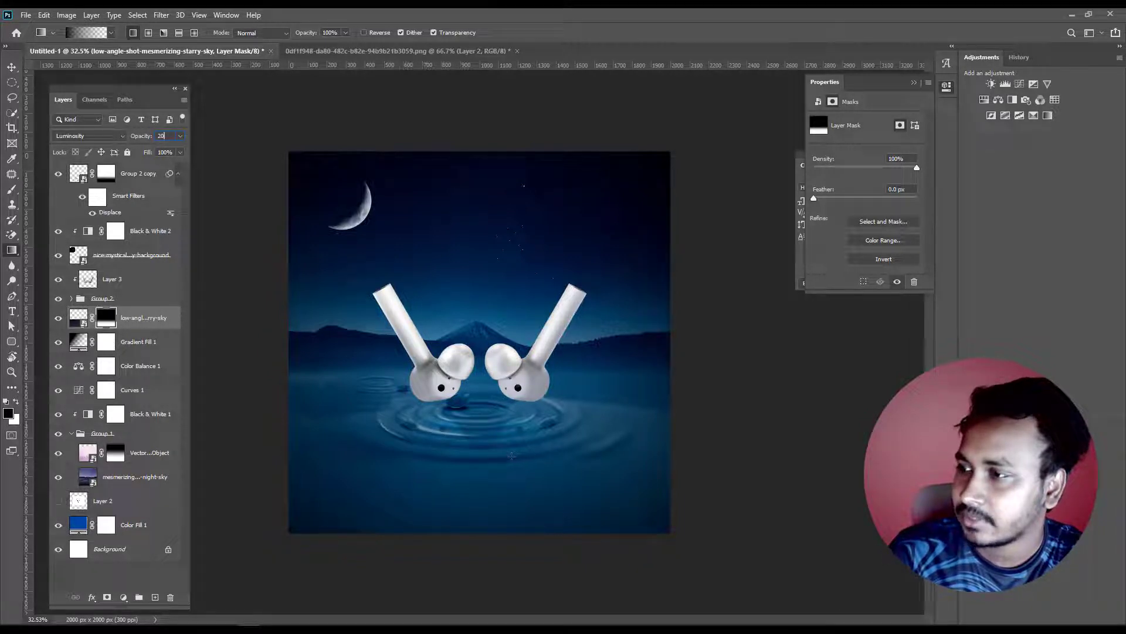
key(shift+alt+s)
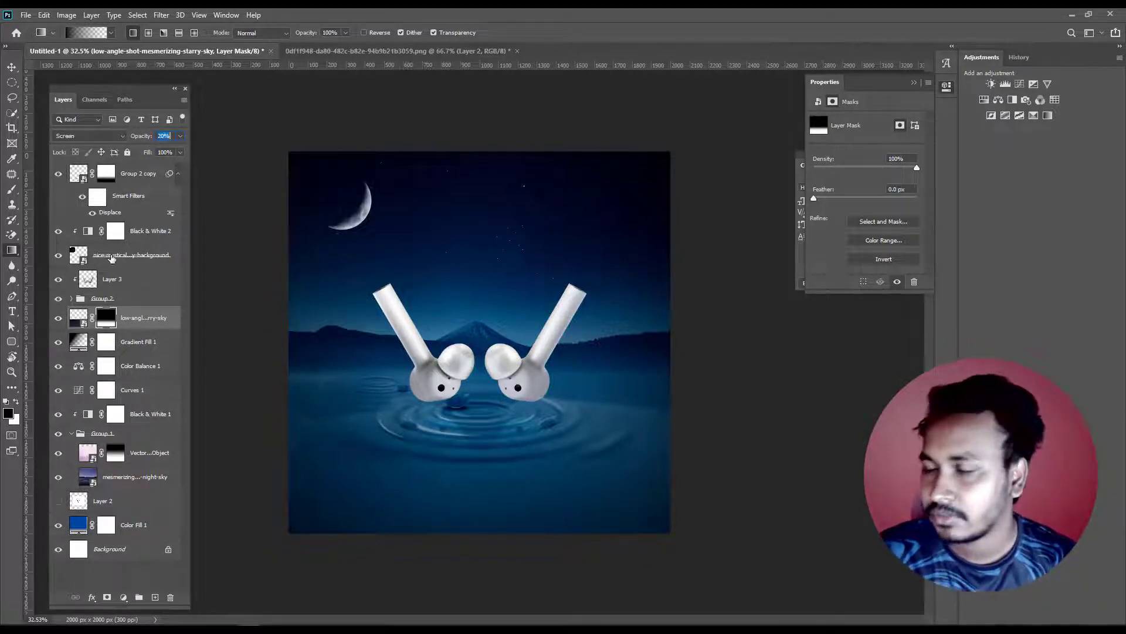
click(112, 257)
shift+click(148, 237)
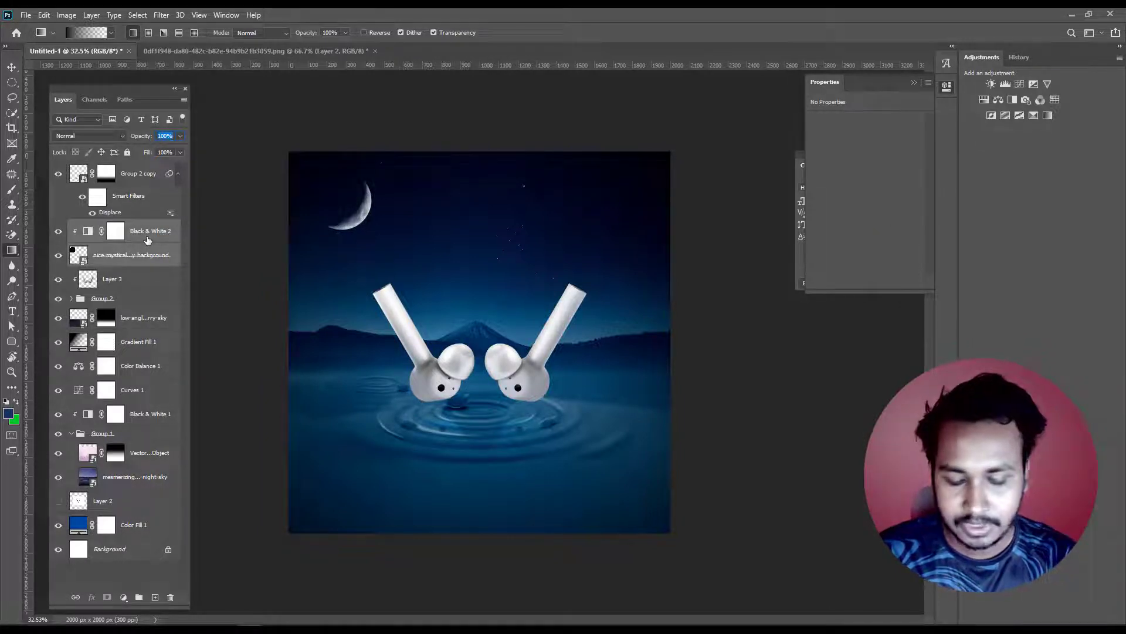
- Group the moon with its adjustment, duplicate the group, and flip the copy onto the water
key(ctrl+g)
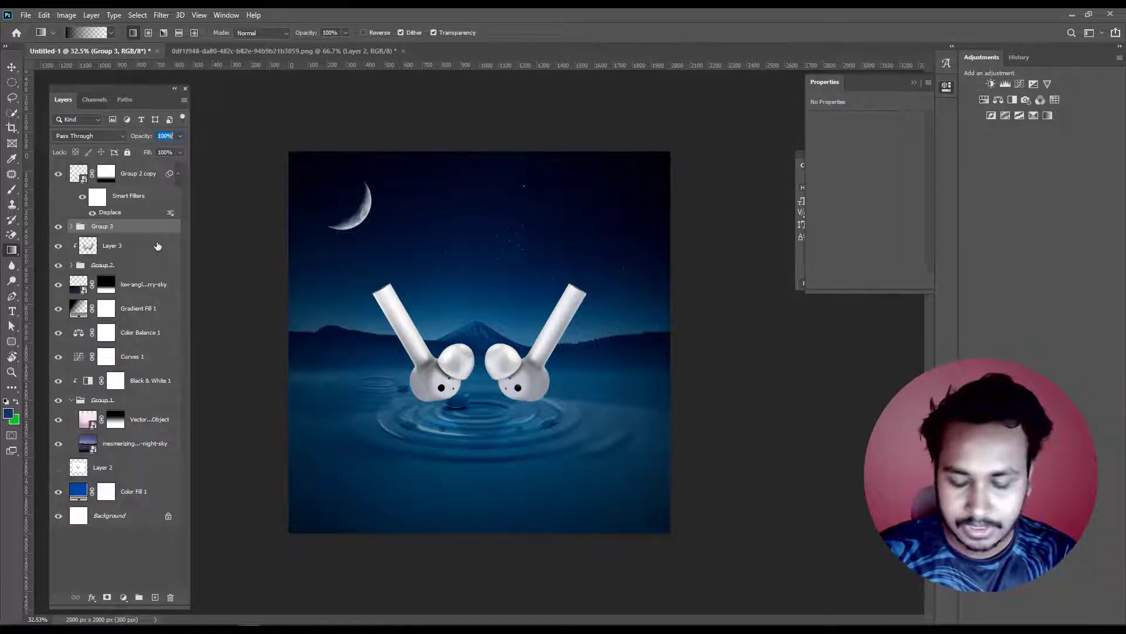
key(ctrl+j)
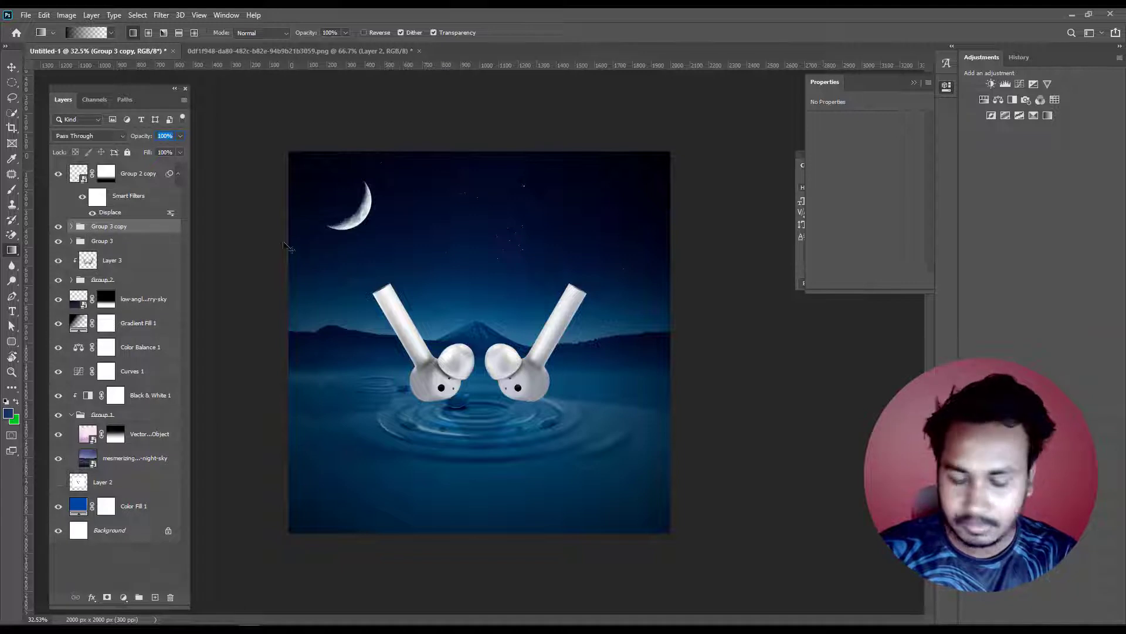
key(ctrl+t)
right_click(330, 206)
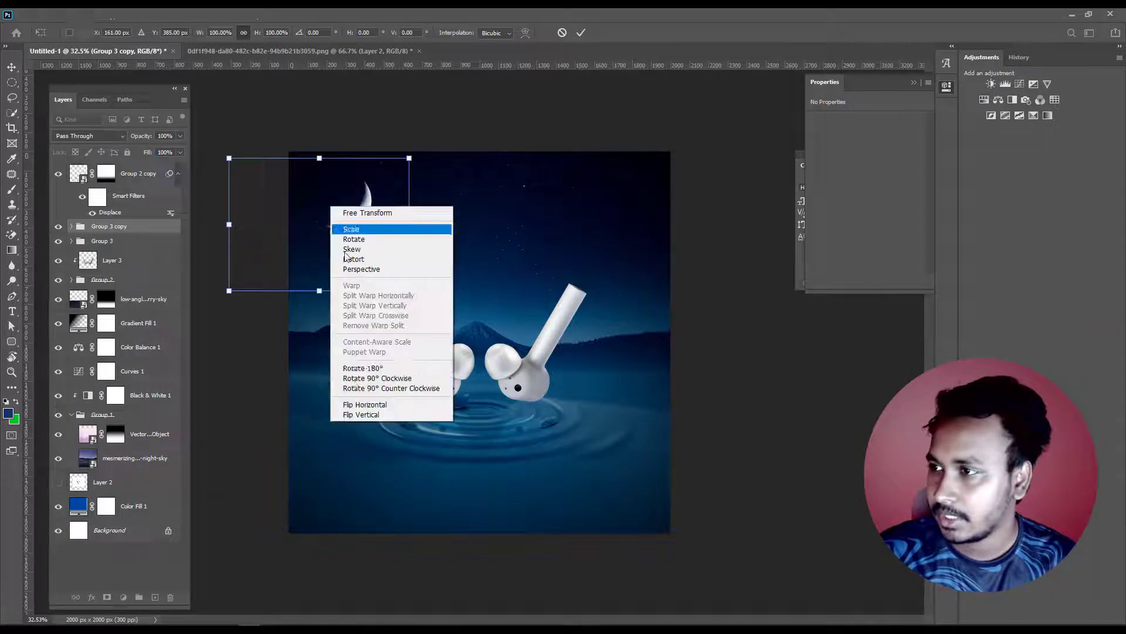
click(362, 415)
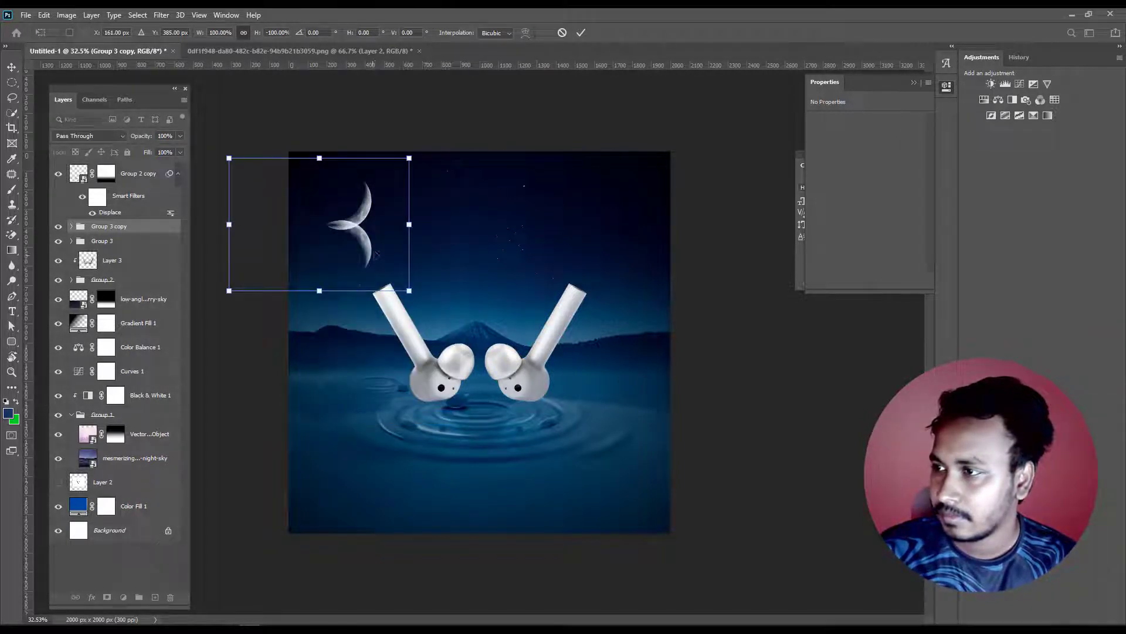
drag(377, 256, 383, 403)
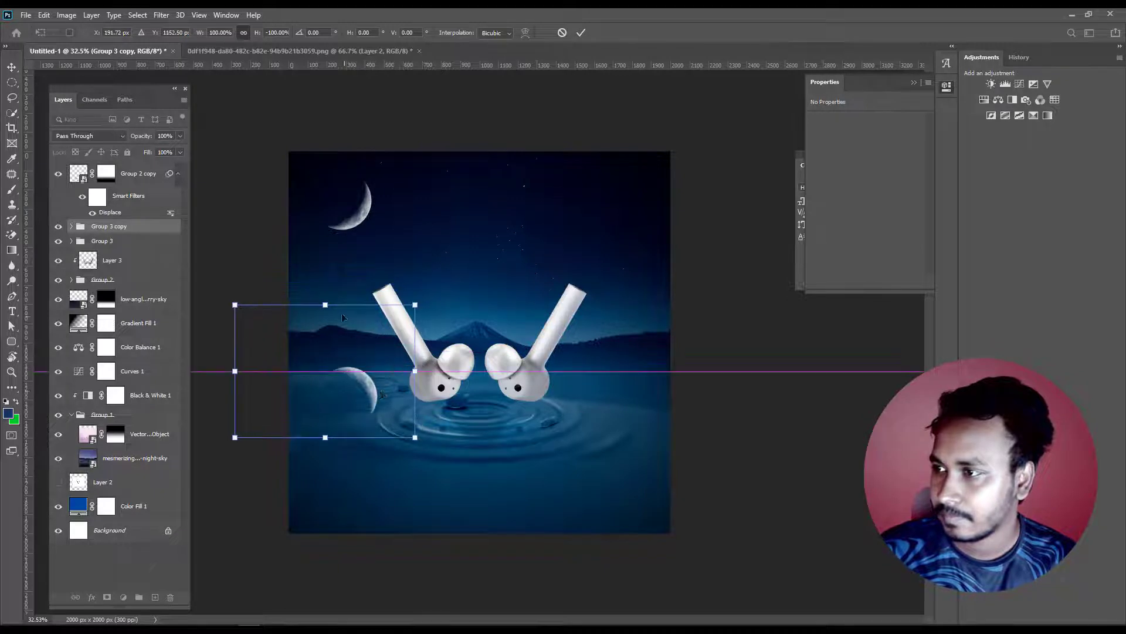
drag(324, 304, 325, 364)
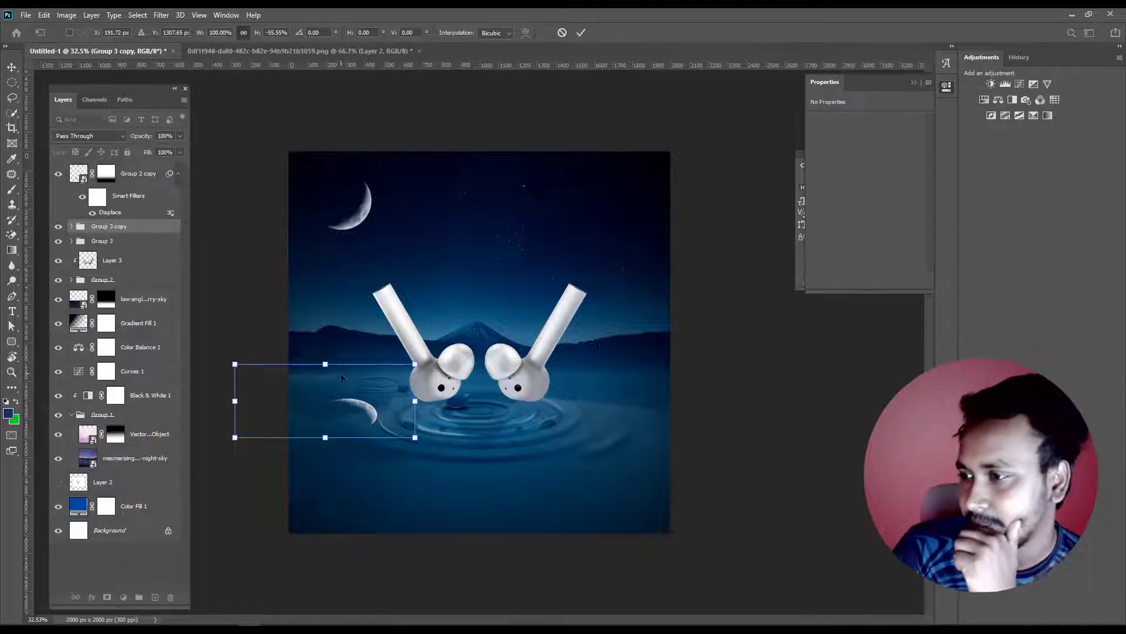
- Flip the moon copy back and squash it flatter to about 33% height
right_click(340, 372)
click(386, 580)
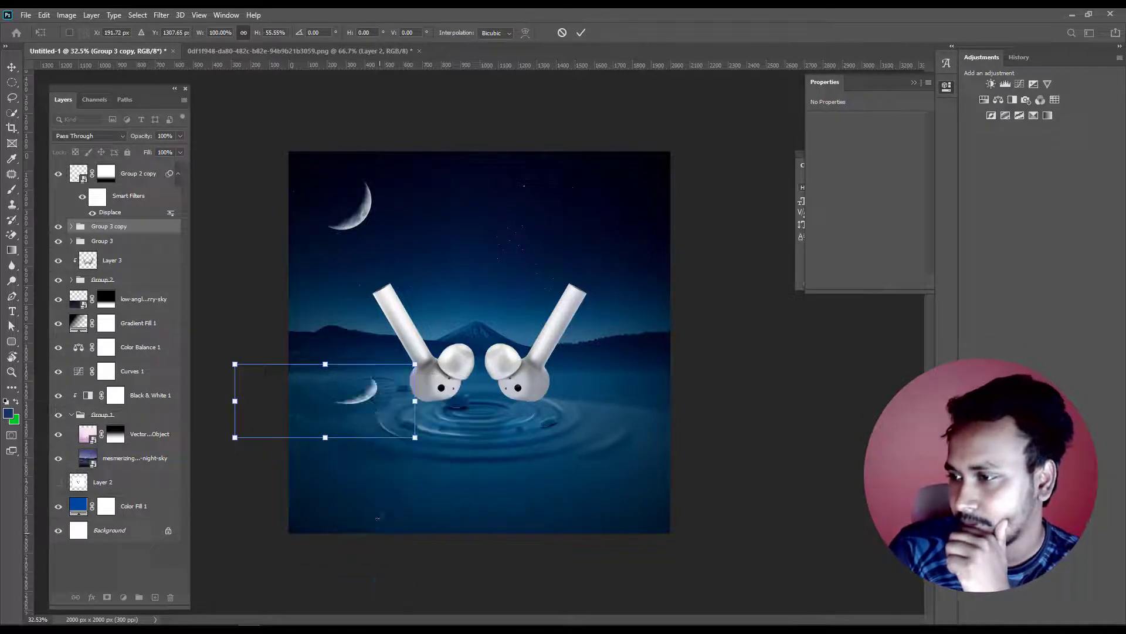
drag(325, 364, 332, 391)
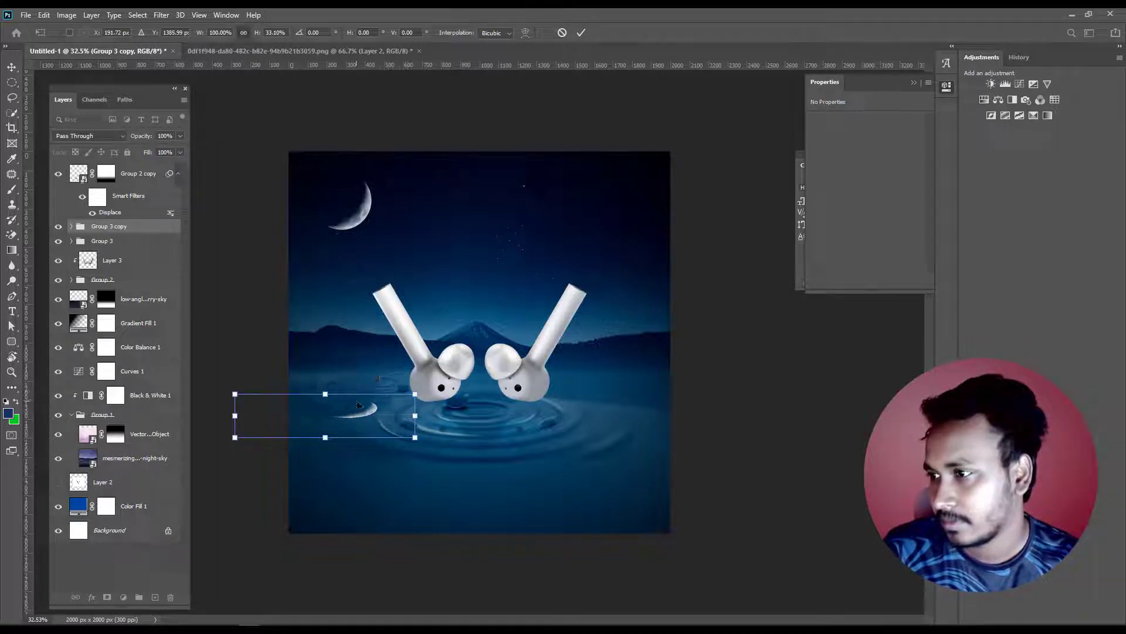
drag(362, 406, 356, 392)
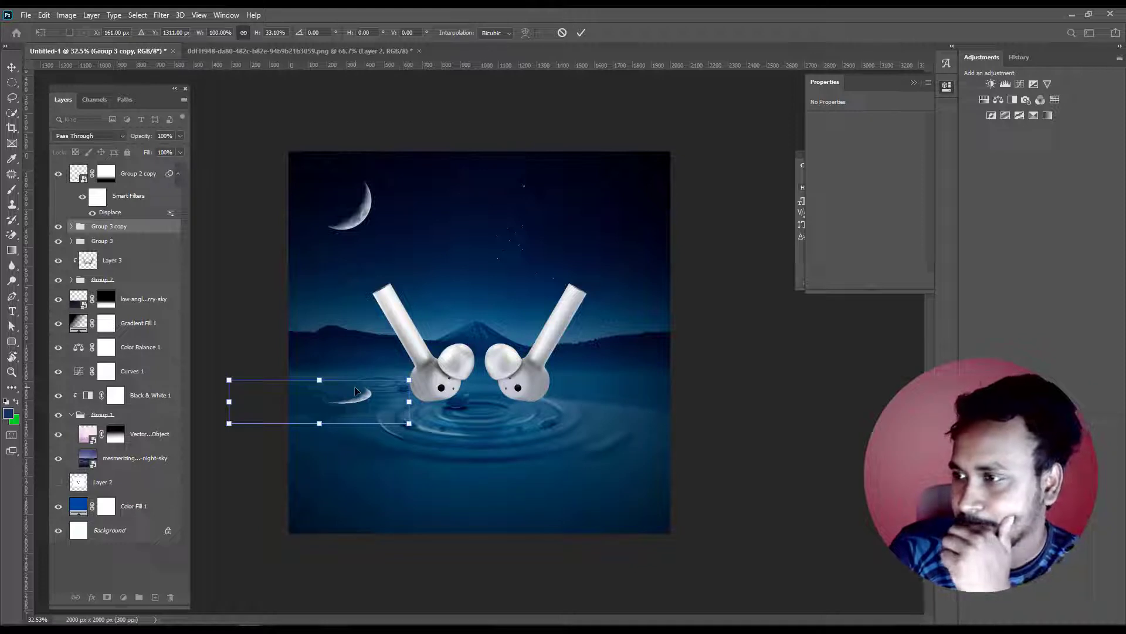
key(Return)
key(g)
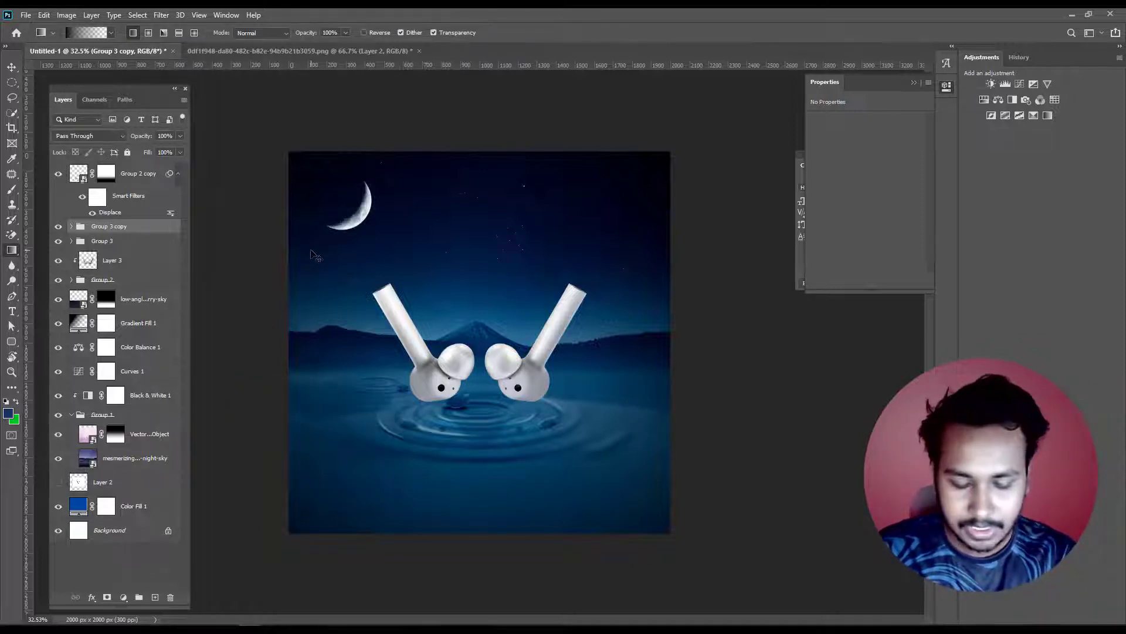
- Flip the Group 3 copy vertically and move it down onto the water as a reflection
key(ctrl+t)
right_click(339, 213)
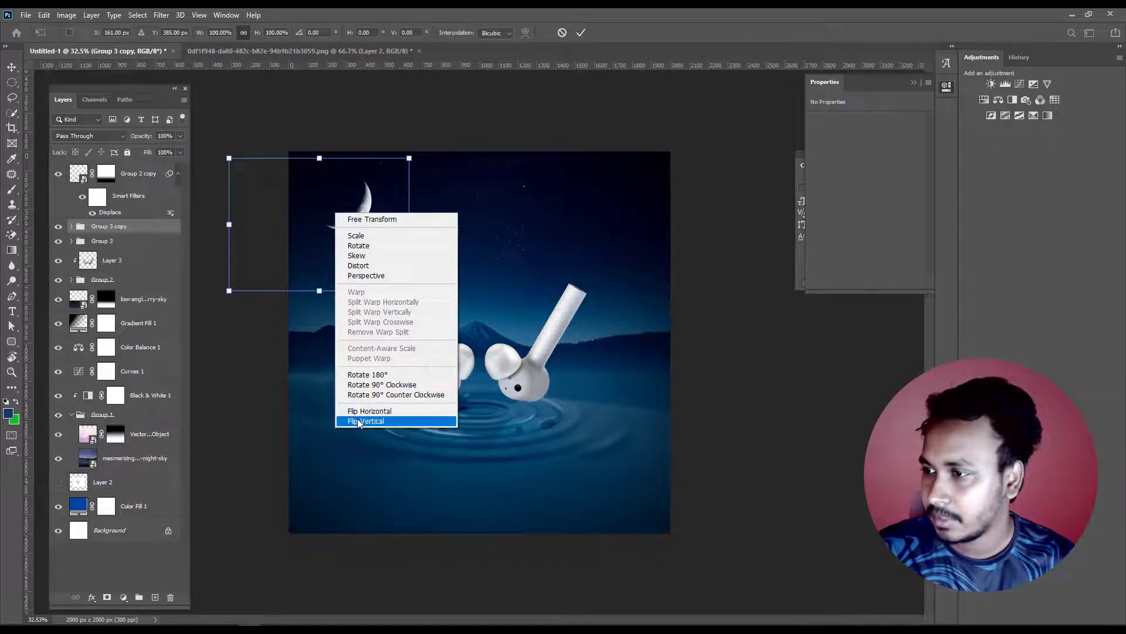
click(381, 417)
mouse_move(326, 166)
mouse_down()
mouse_move(327, 382)
mouse_move(342, 398)
mouse_move(319, 371)
mouse_up()
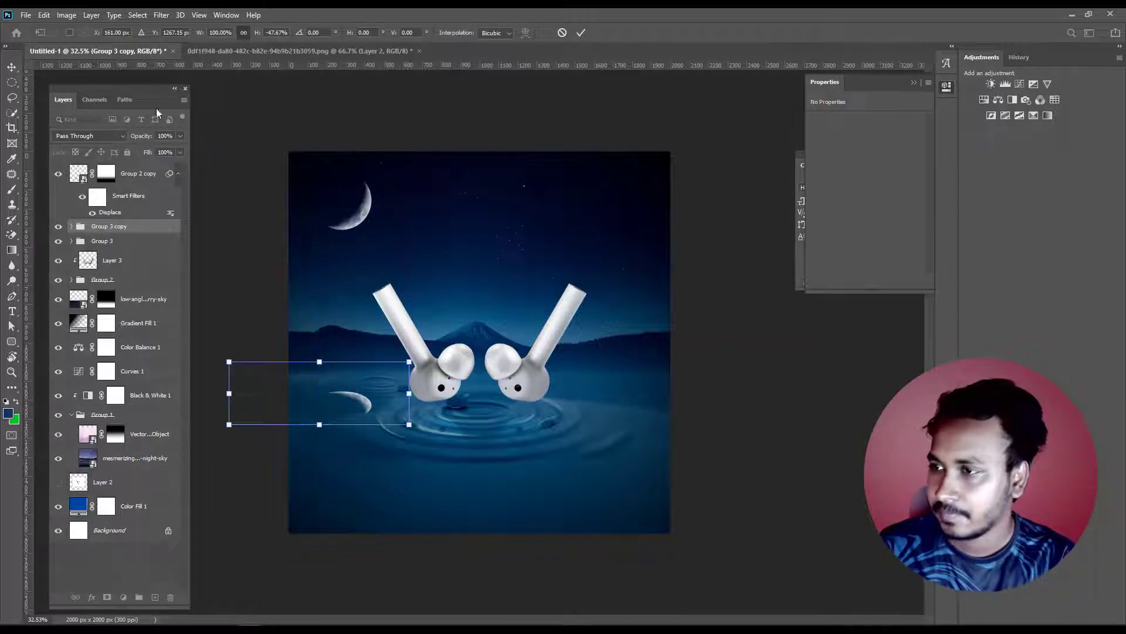
key(Return)
key(g)
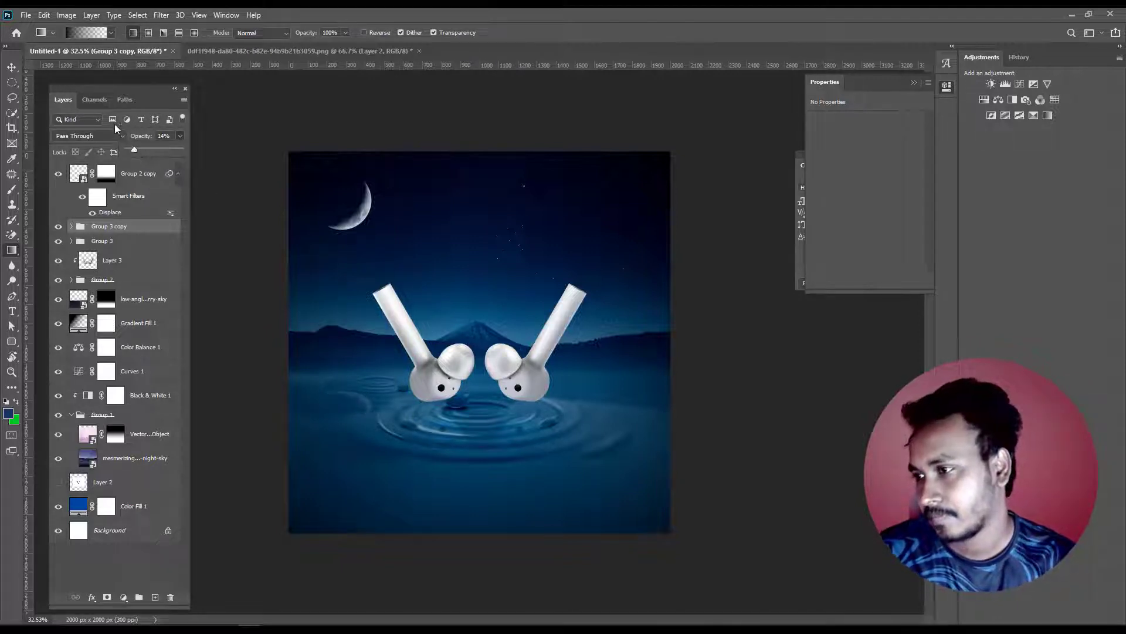
key(m)
key(ctrl+minus)
drag(311, 339, 501, 440)
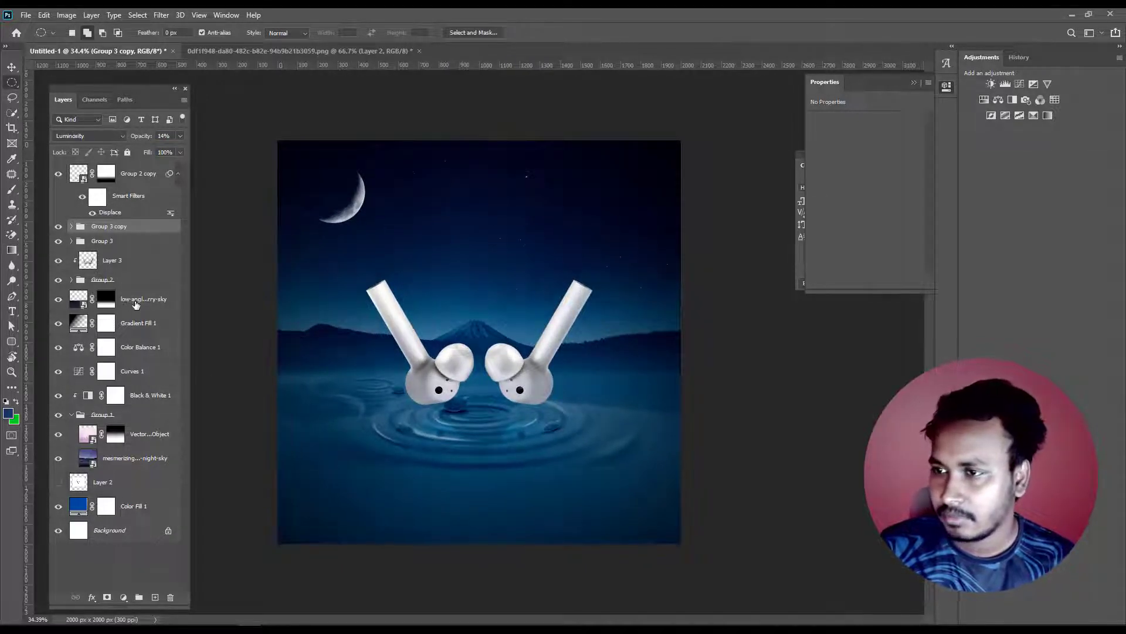
- Paint a large soft white spot on a new layer above the starry sky
click(135, 304)
click(155, 596)
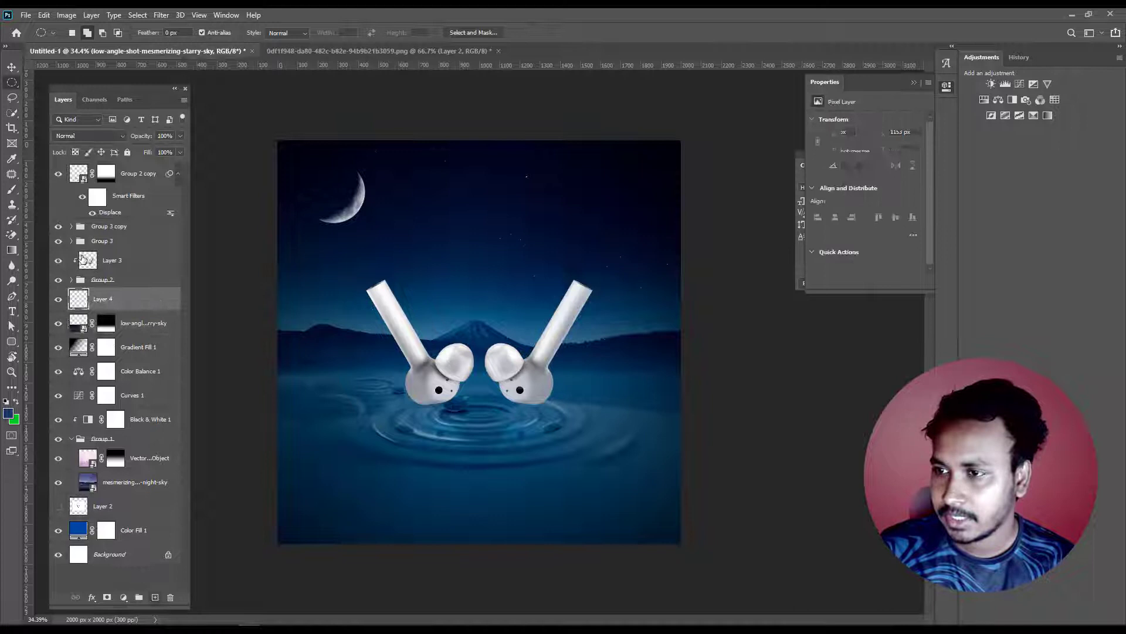
click(12, 190)
click(9, 413)
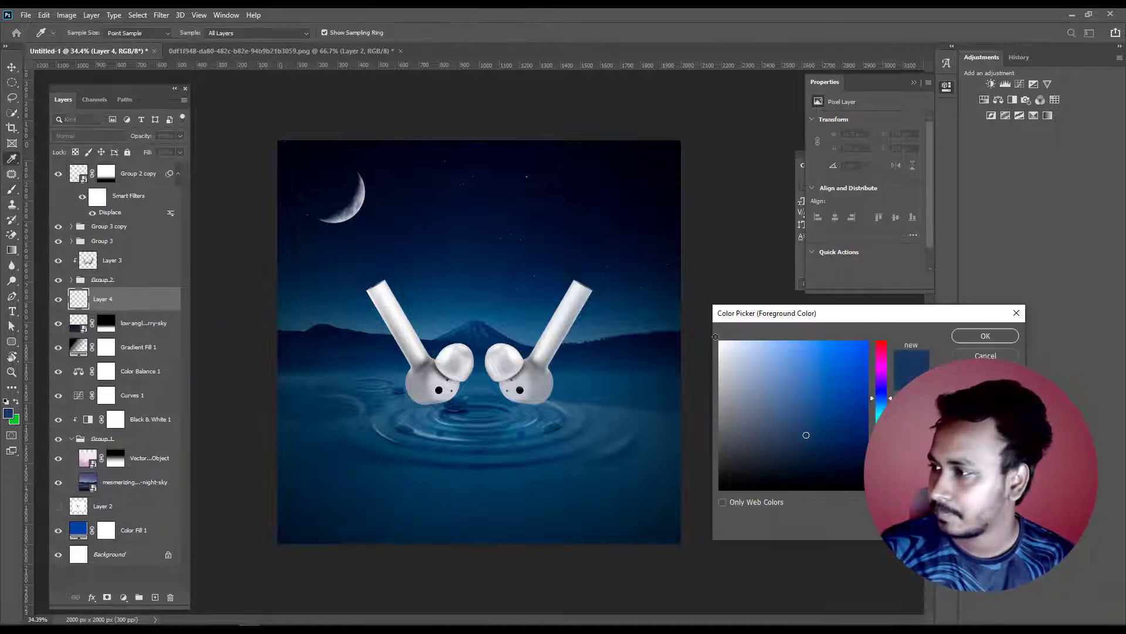
key(Return)
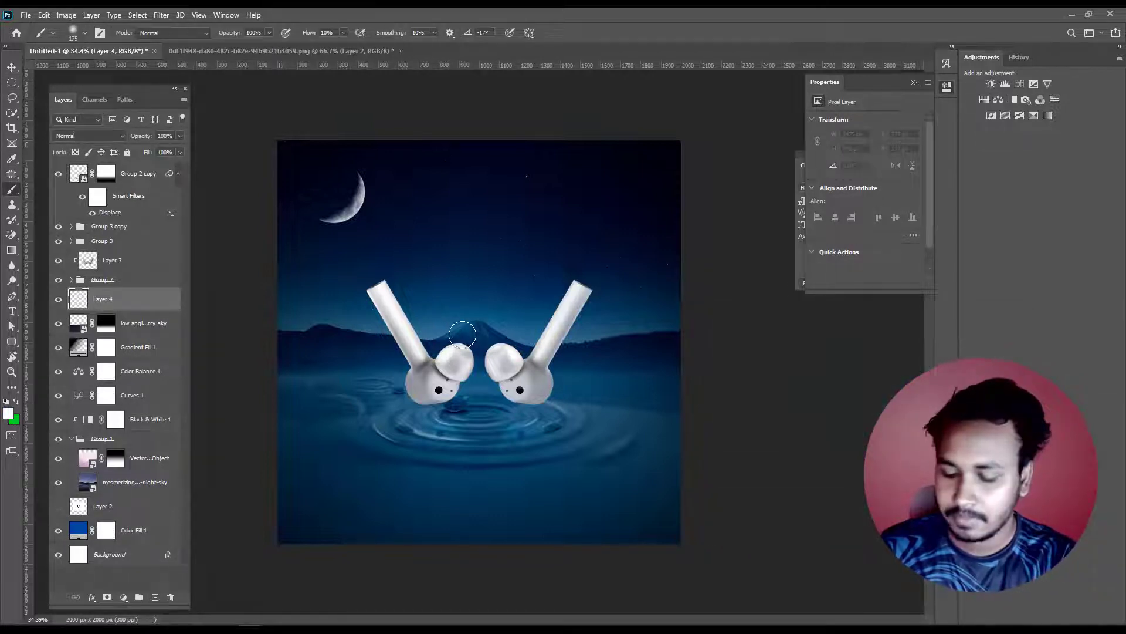
key(shift+0)
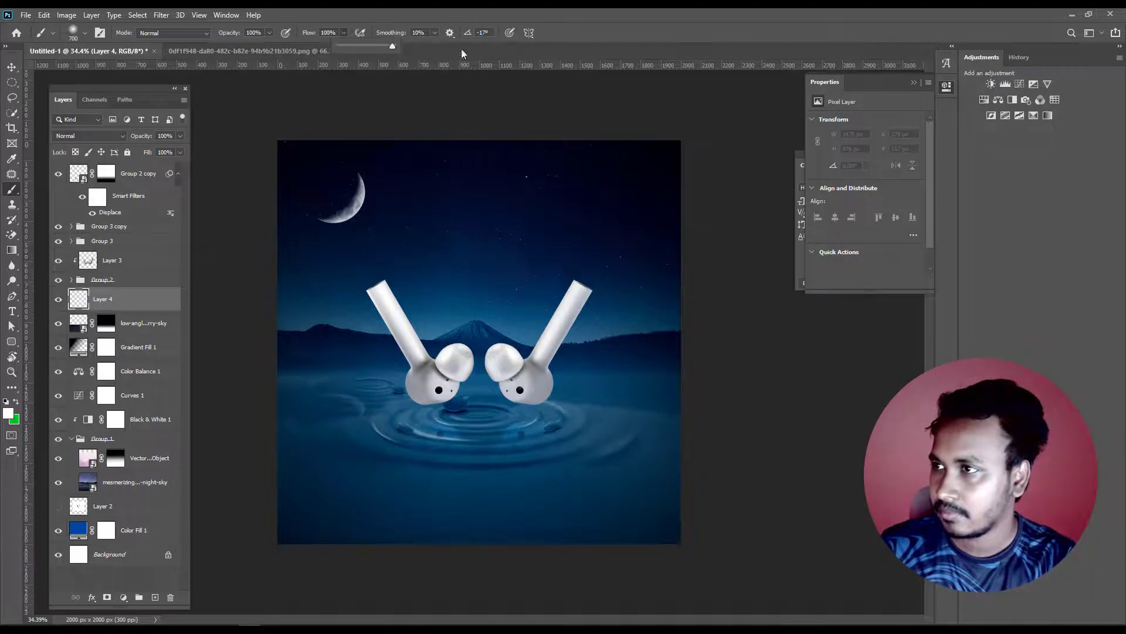
key(bracketright)
key(bracketright)
key(bracketright)
click(486, 332)
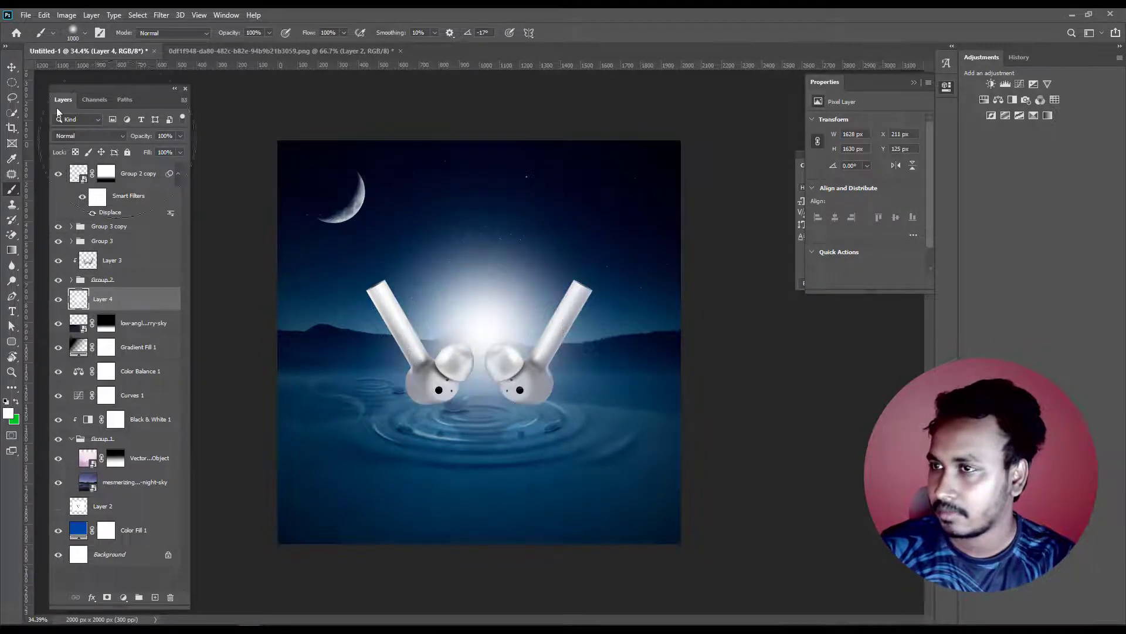
- Set the glow to Overlay, squash it into a horizon band at 58% opacity, shifted left
key(v)
click(88, 135)
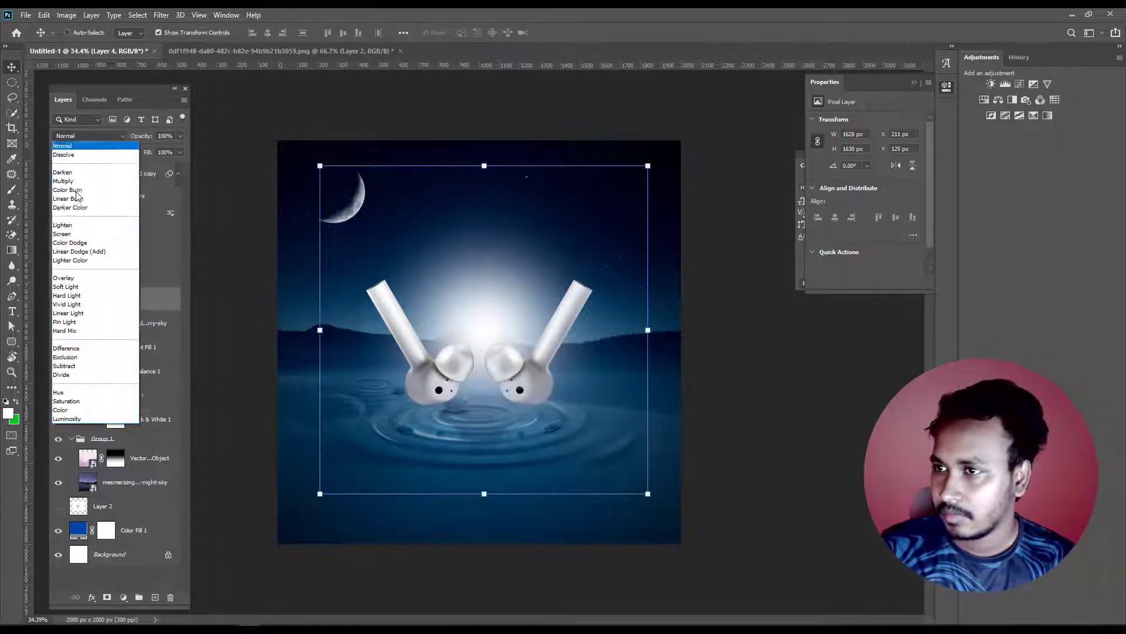
click(66, 278)
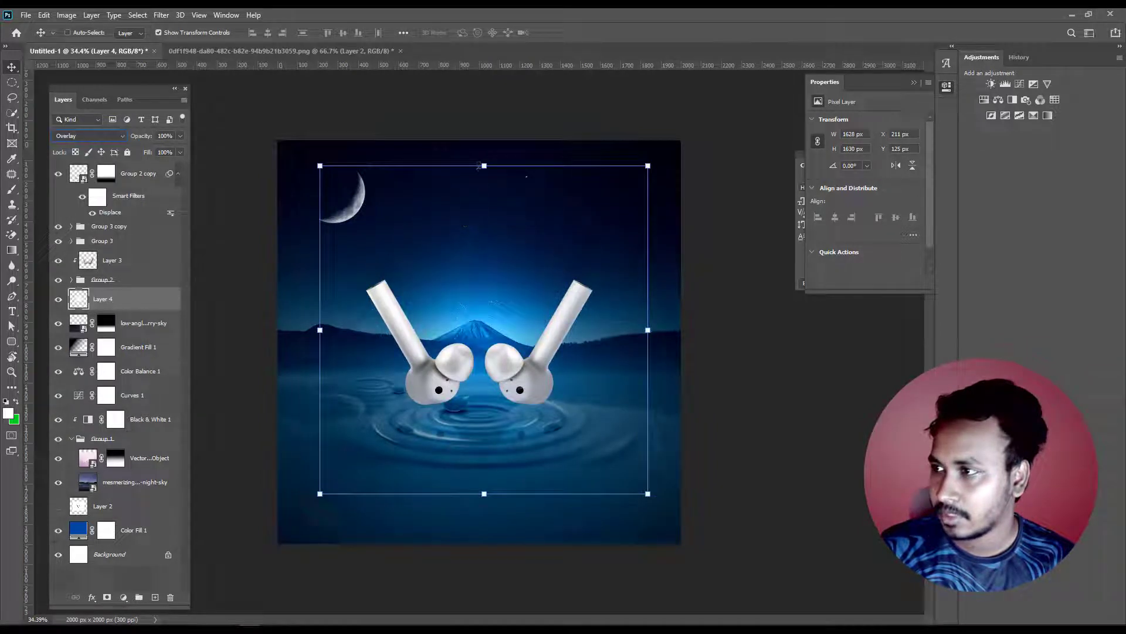
mouse_move(479, 166)
mouse_down()
mouse_move(467, 427)
mouse_move(399, 367)
mouse_move(420, 363)
mouse_up()
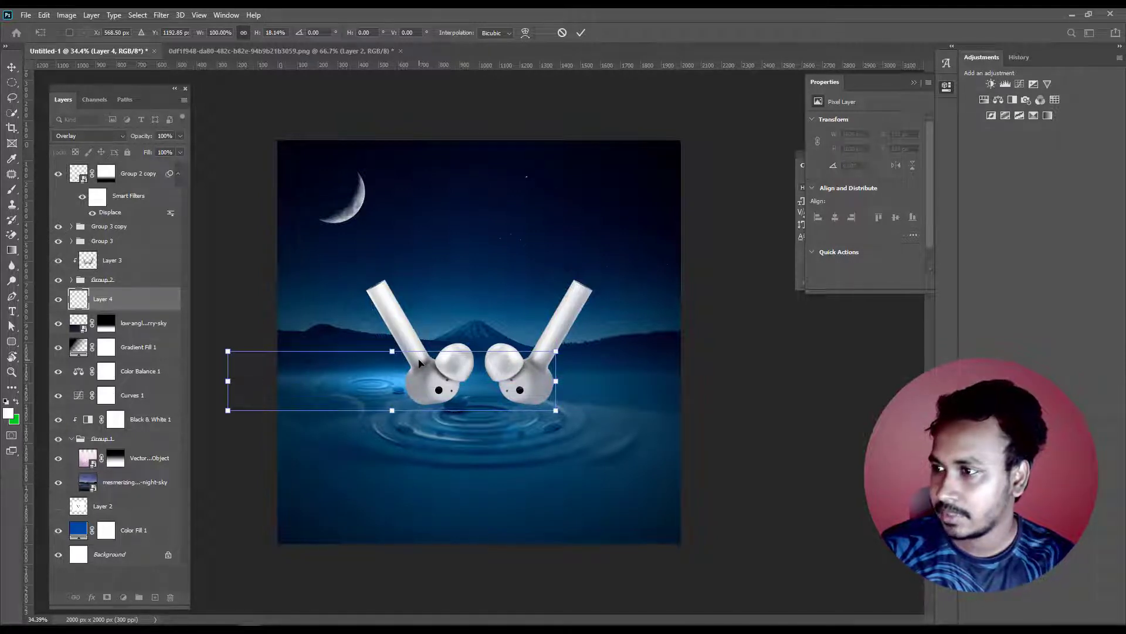
key(Return)
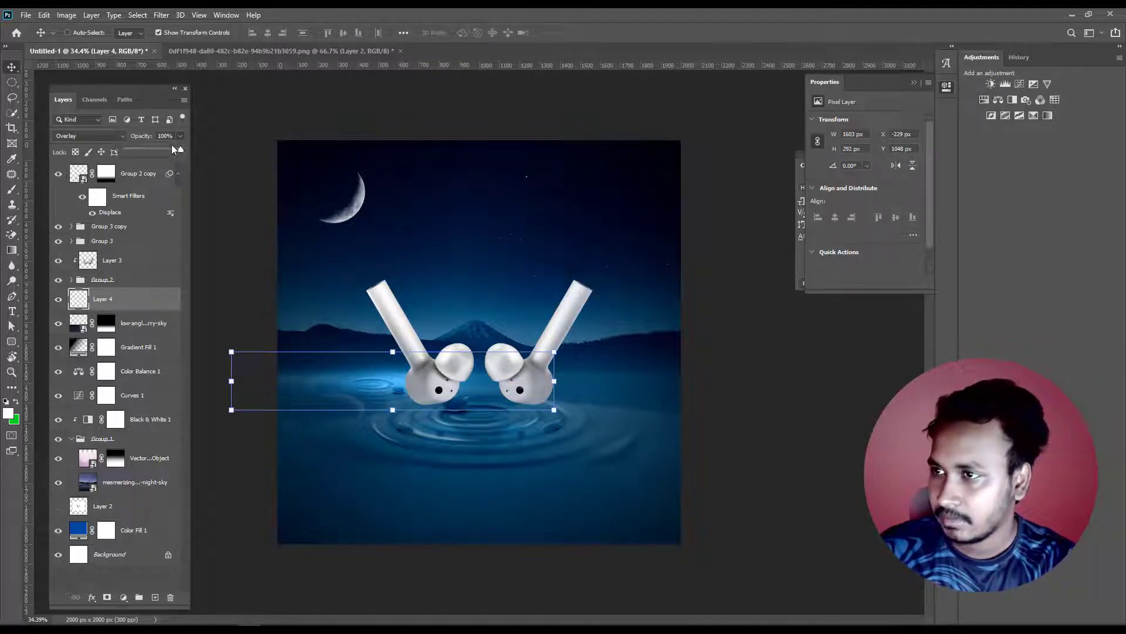
drag(164, 150, 161, 150)
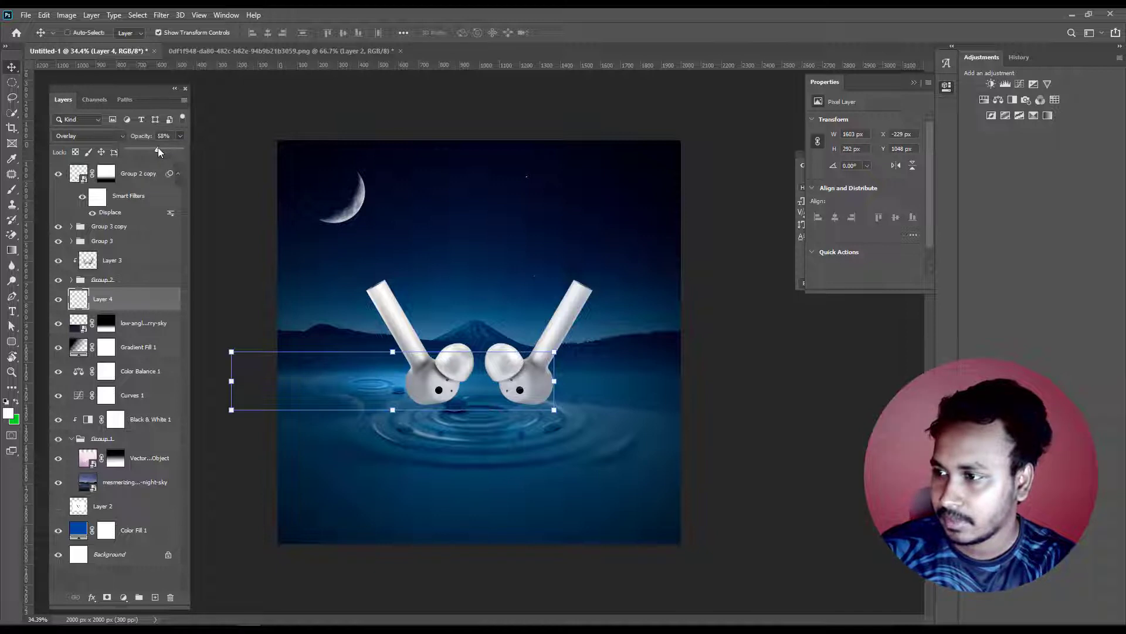
drag(416, 382, 390, 384)
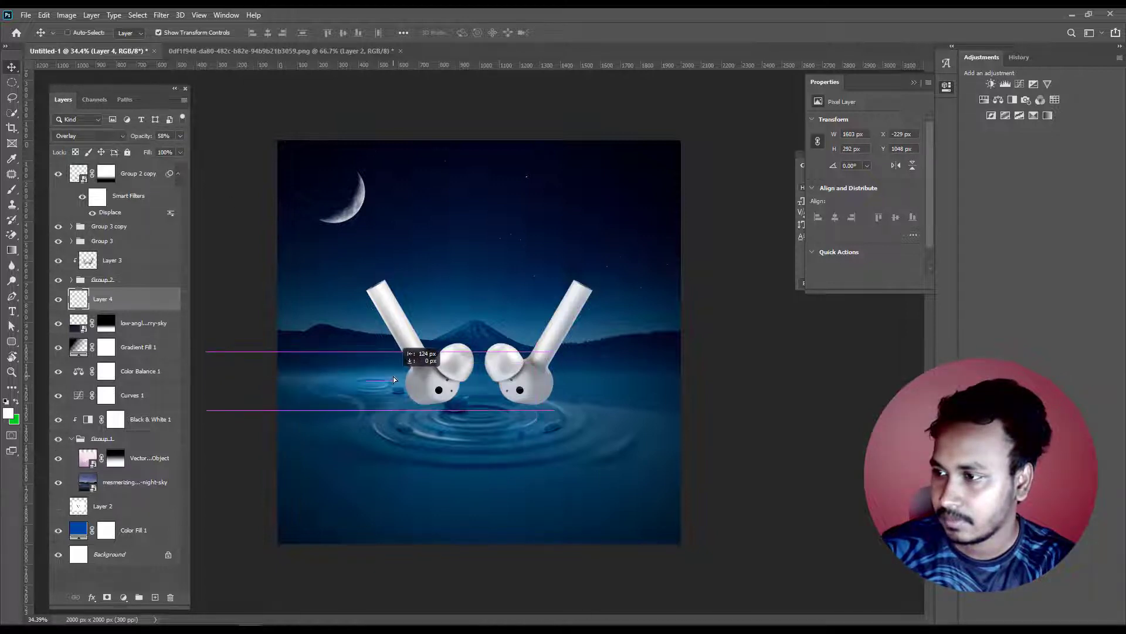
- Nudge the Group 3 copy reflection up-left on the water and set its opacity to 25%
click(102, 282)
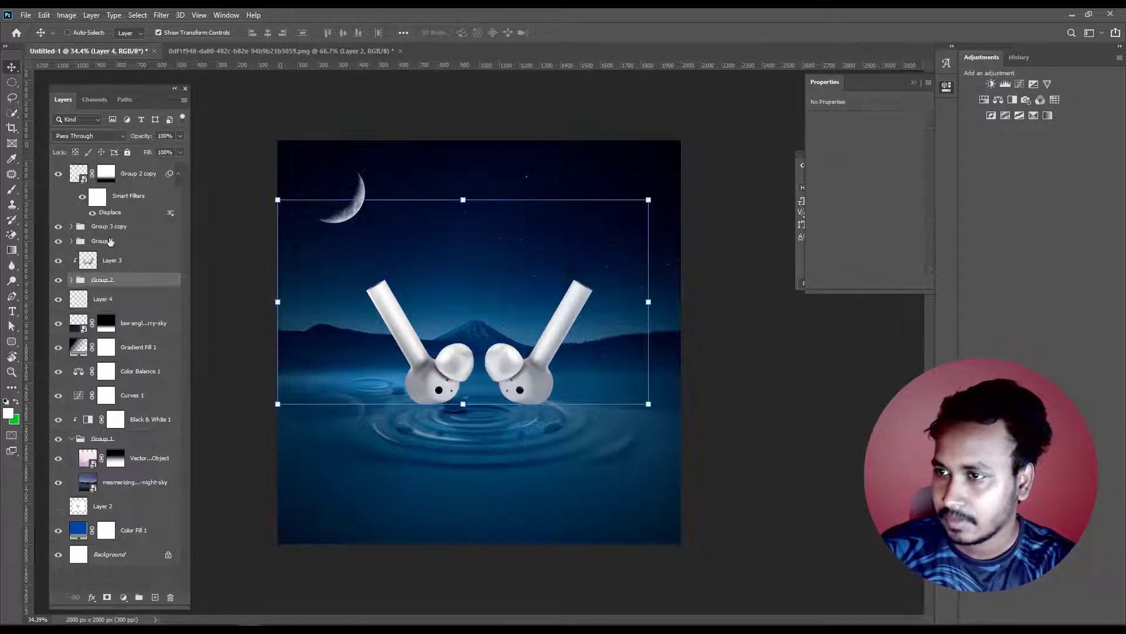
drag(357, 388, 342, 372)
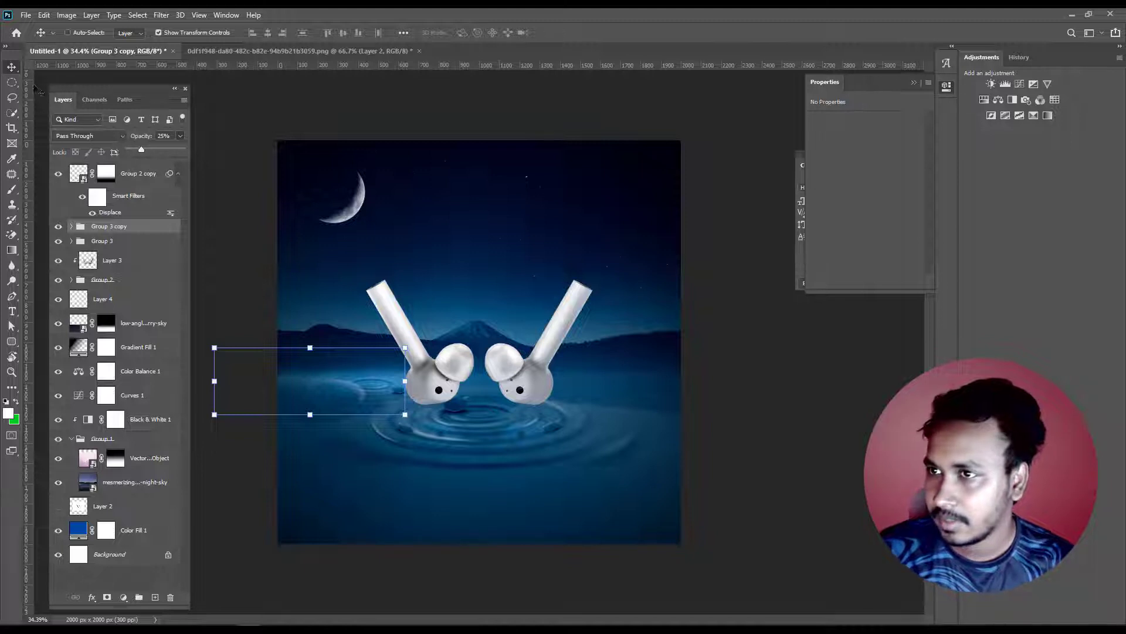
drag(142, 148, 140, 148)
click(12, 83)
scroll(417, 413, down, 2)
scroll(434, 417, up, 1)
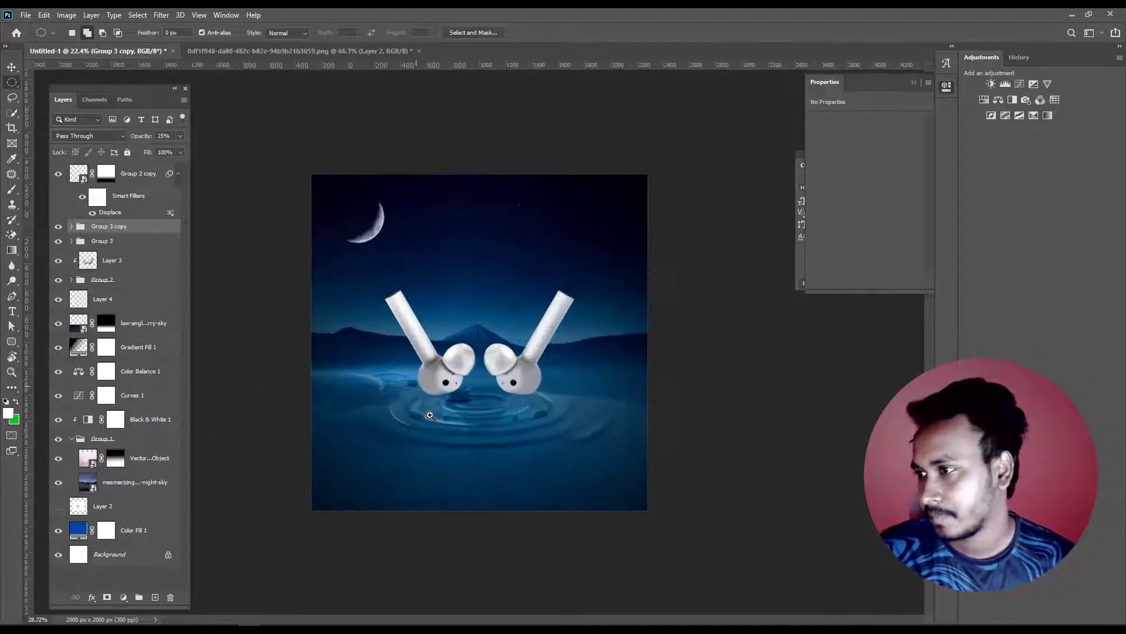
scroll(440, 419, up, 1)
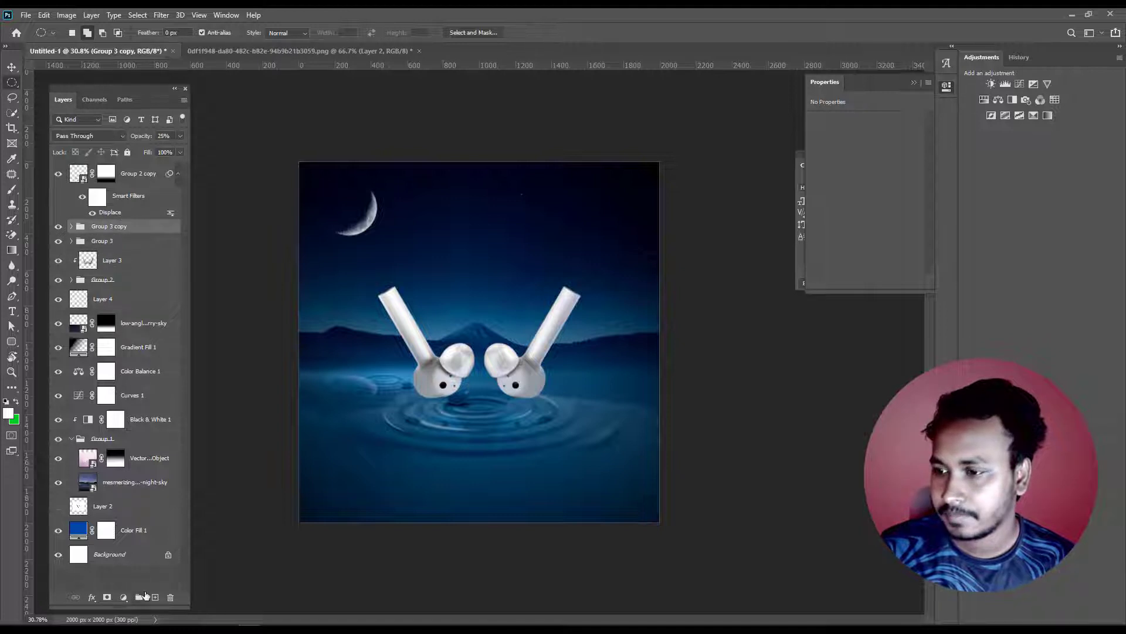
- Paint a white glow on new Layer 5 and move it up toward the moon
click(154, 596)
key(b)
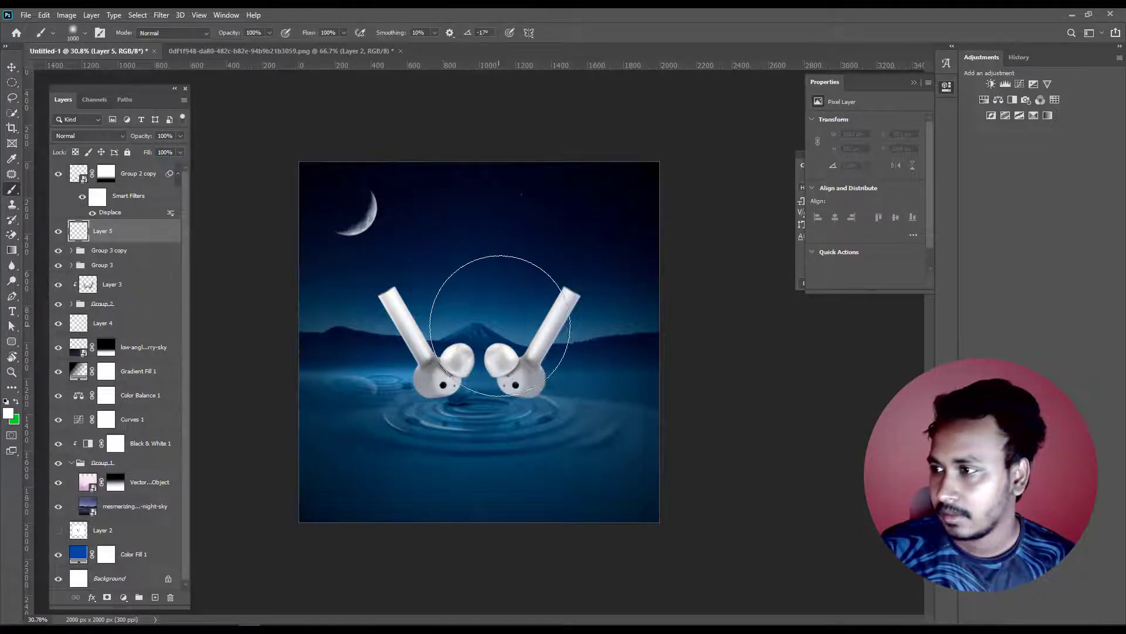
click(500, 326)
click(11, 68)
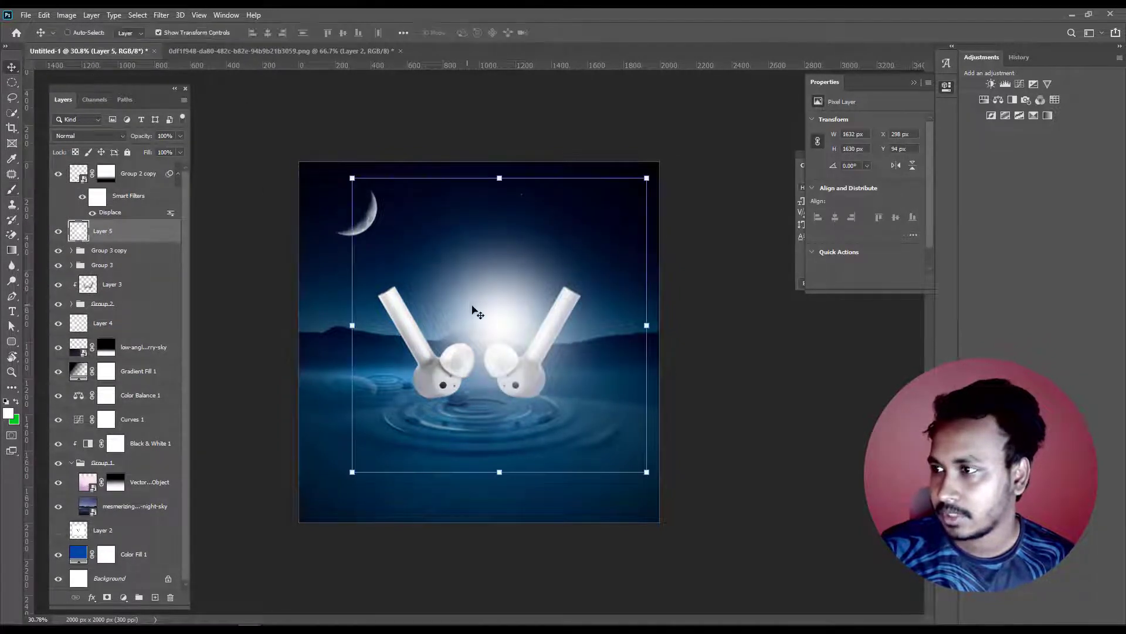
drag(476, 311, 343, 197)
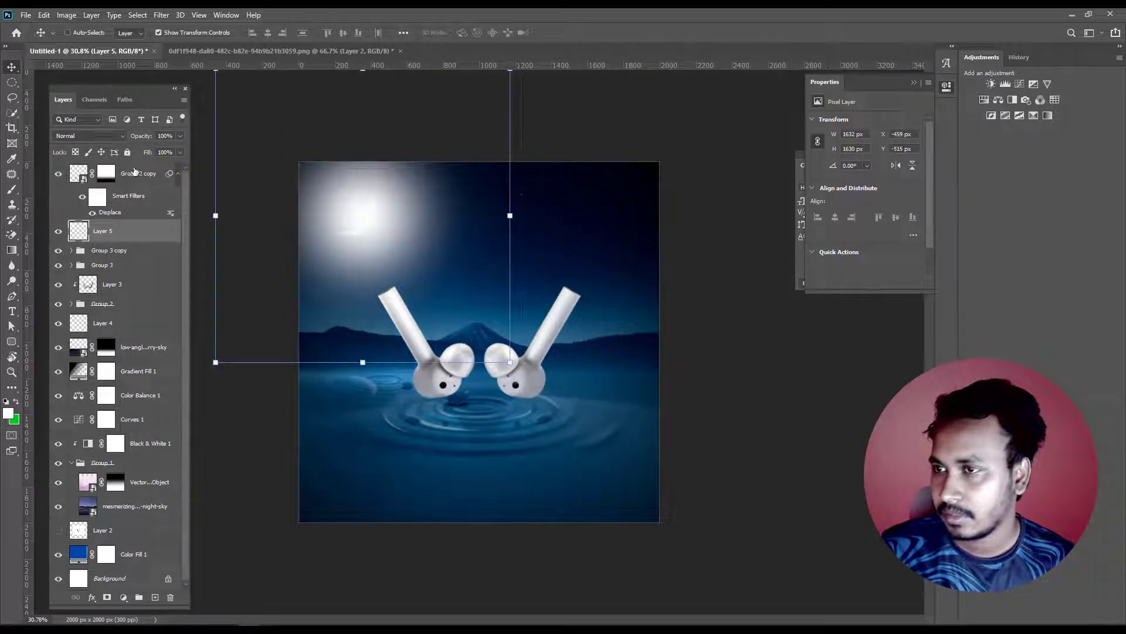
- Set Layer 5 to Soft Light, enlarge it over the scene, and raise opacity to 61%
click(104, 138)
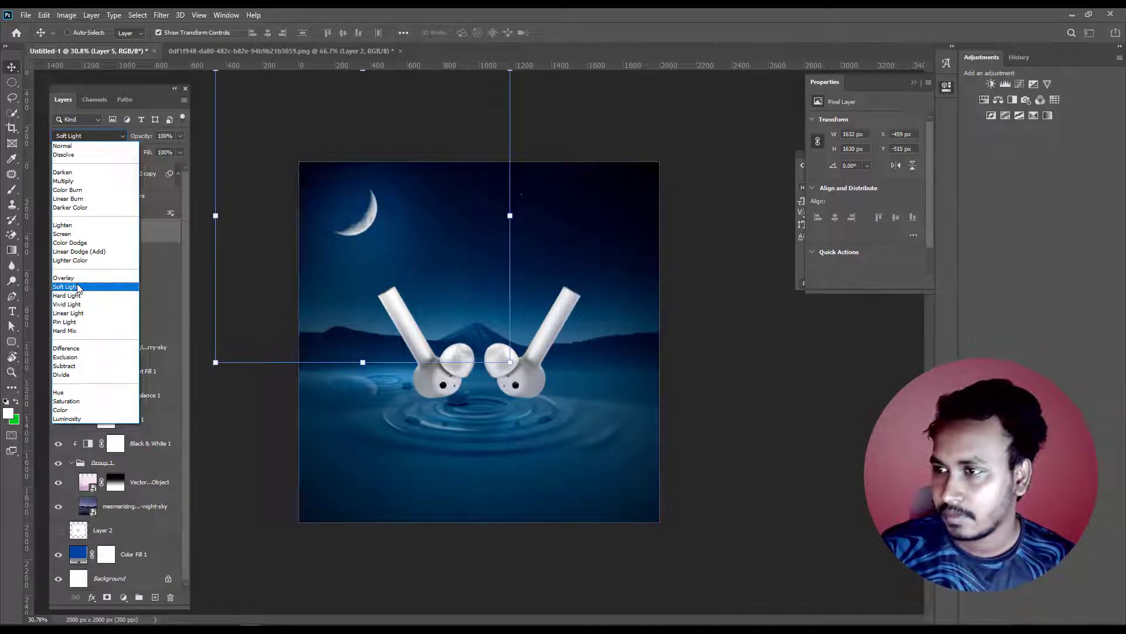
click(78, 287)
click(180, 137)
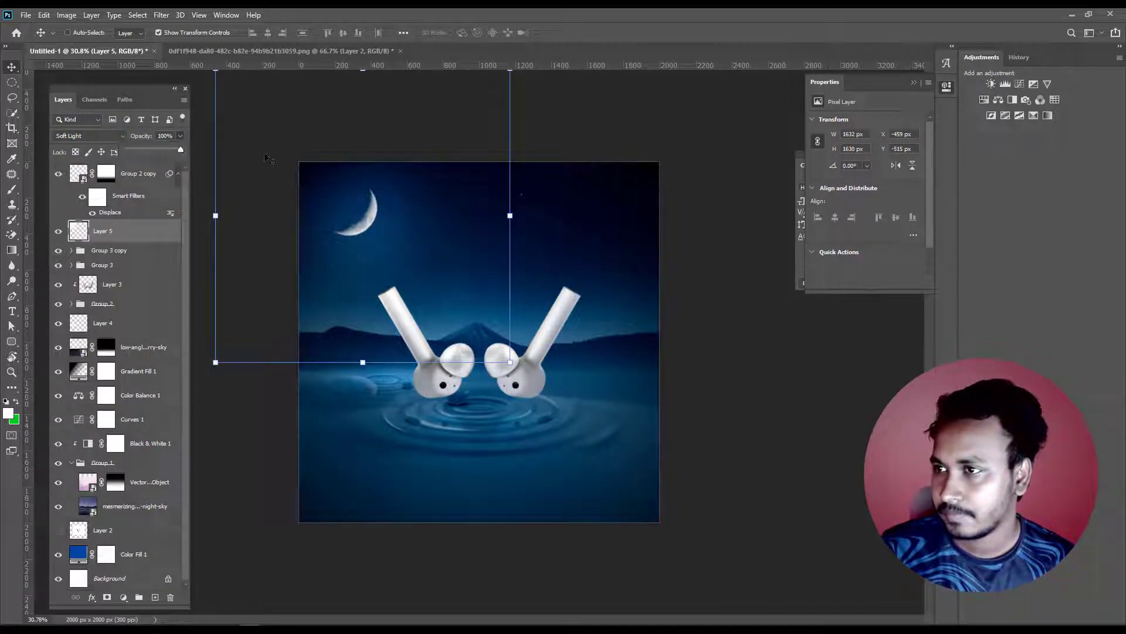
drag(343, 183, 345, 185)
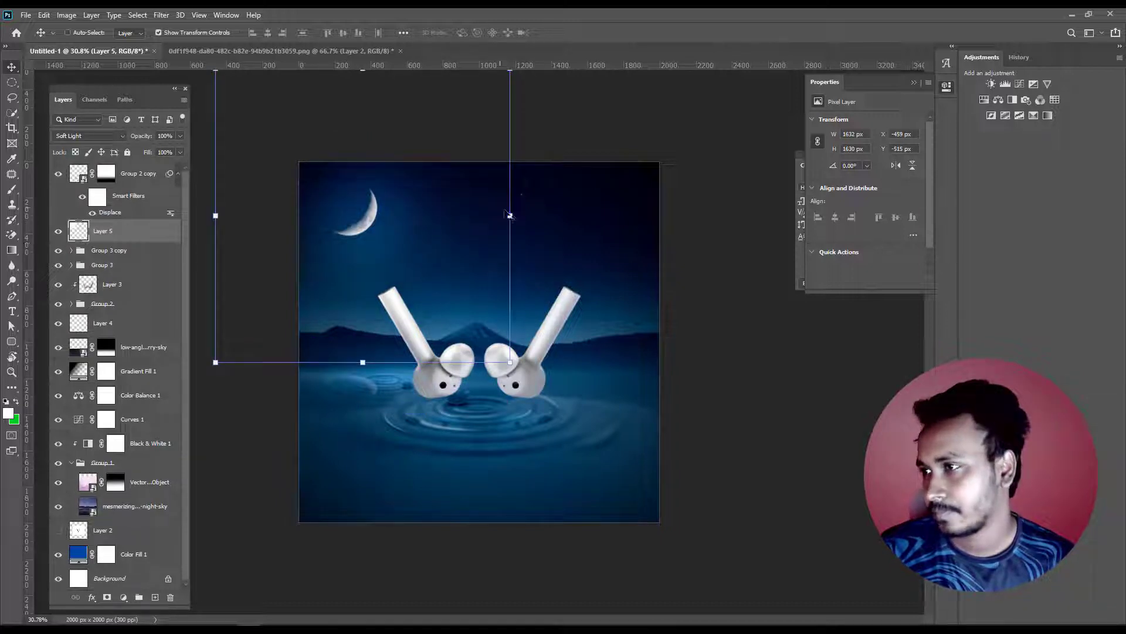
drag(510, 215, 494, 215)
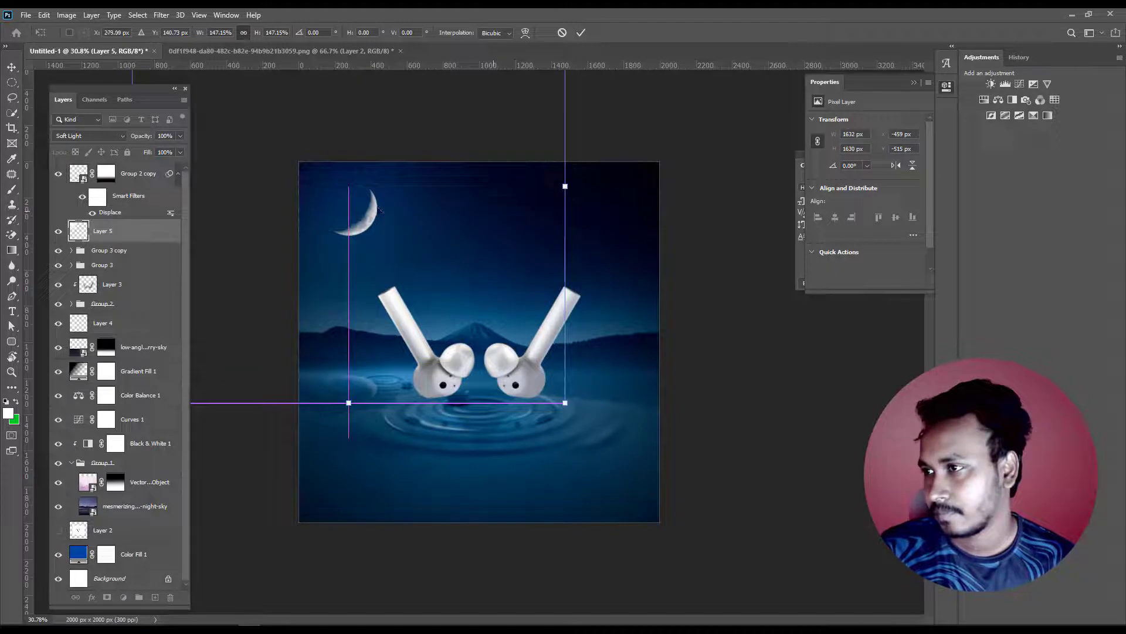
click(16, 86)
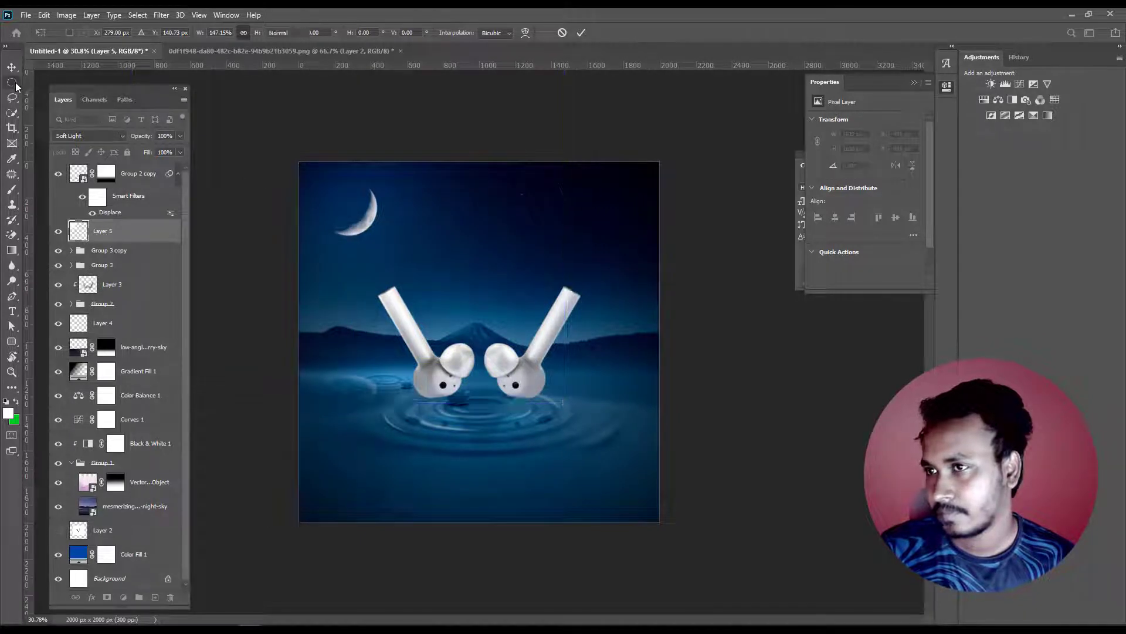
click(180, 136)
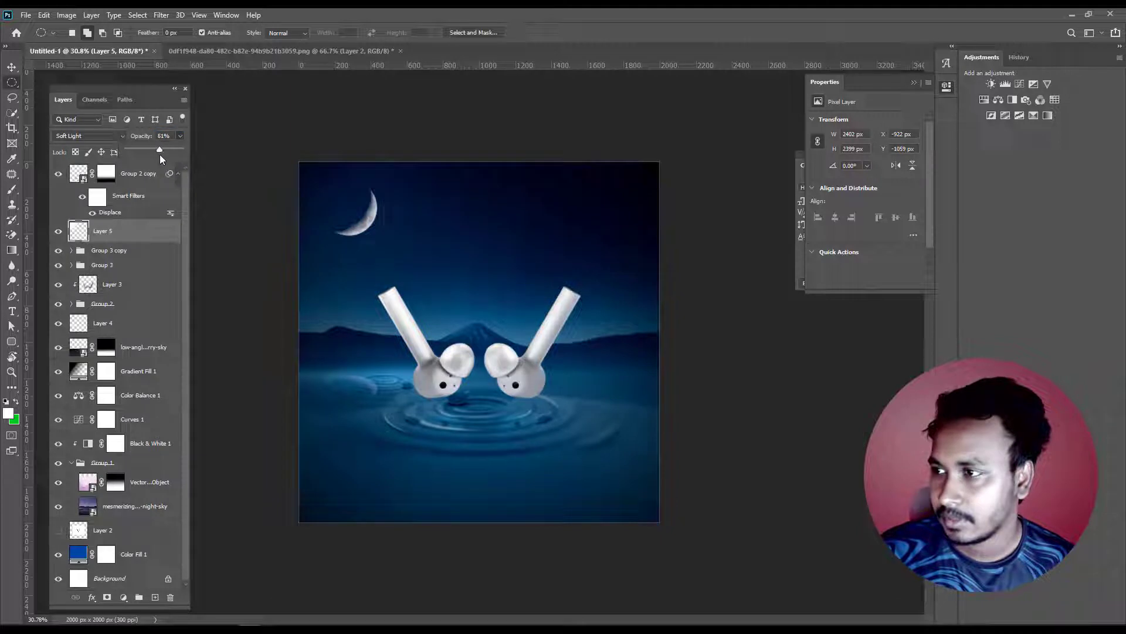
drag(160, 154, 166, 154)
scroll(452, 304, down, 3)
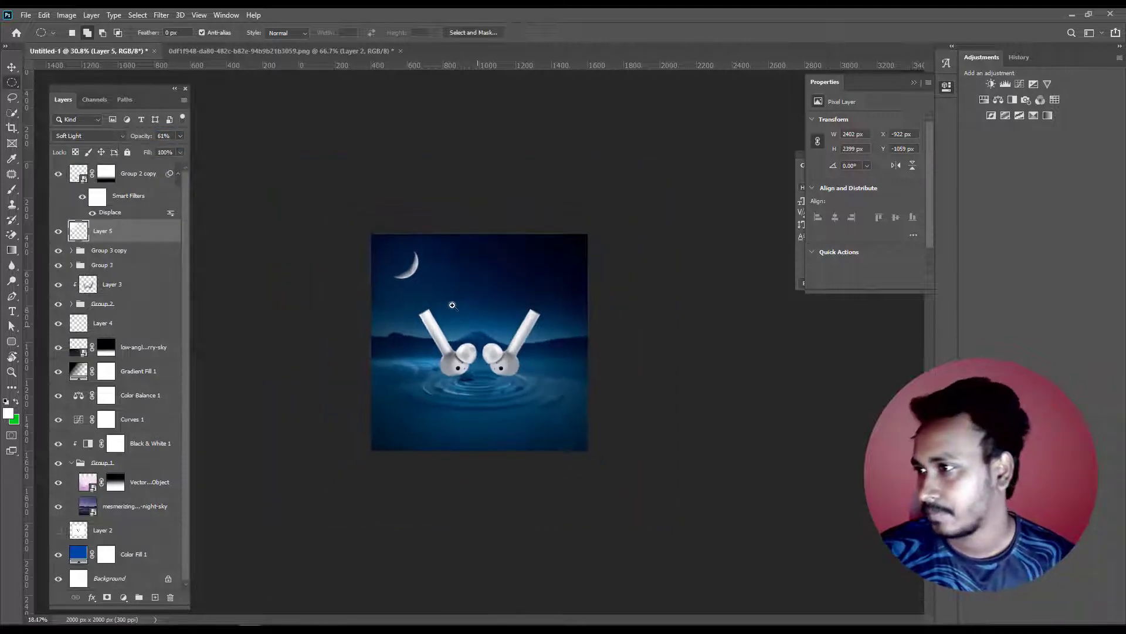
scroll(452, 305, up, 4)
- Scroll the Layers panel to review Layer 5's Soft Light, 61% settings
scroll(446, 304, up, 1)
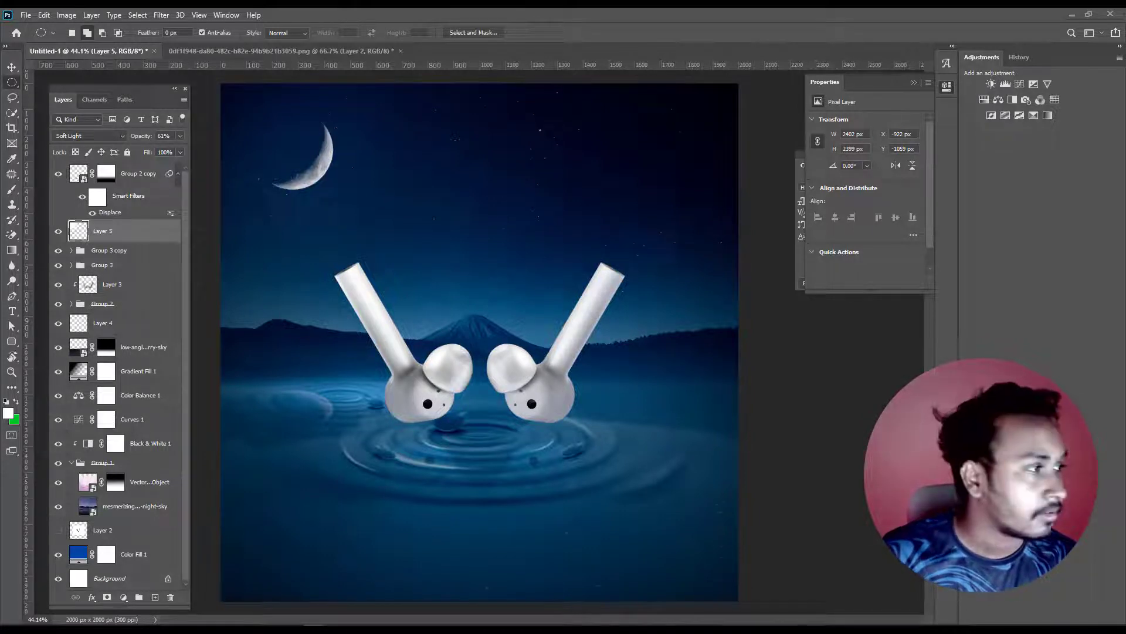
- Paste 'Eid Mubarak' as a horizontal text layer on the canvas
click(11, 311)
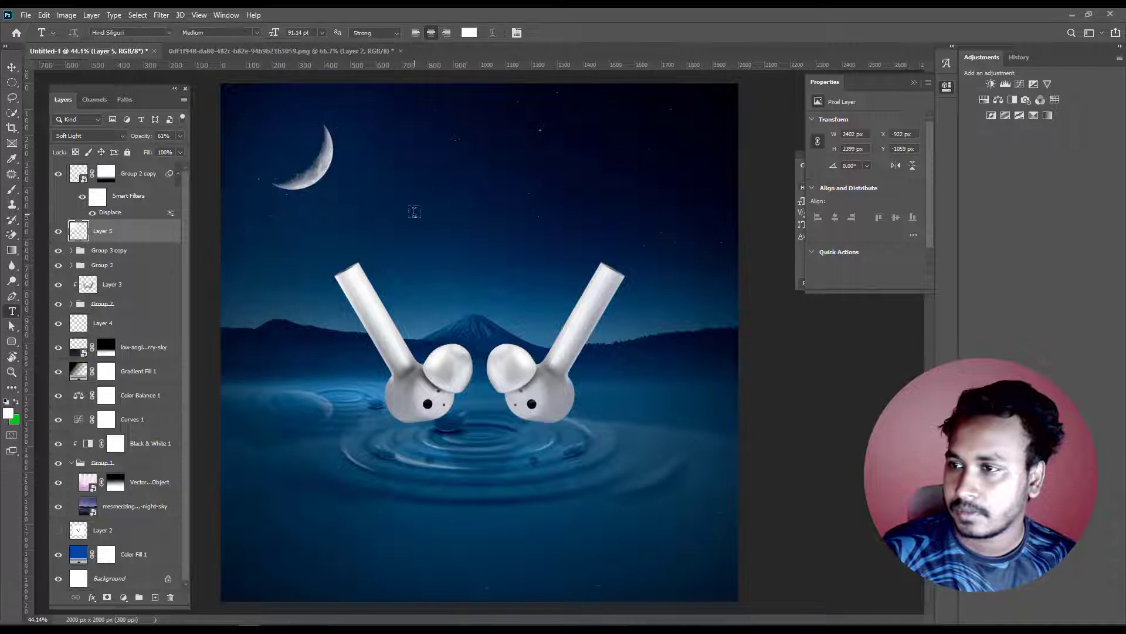
click(593, 284)
key(ctrl+v)
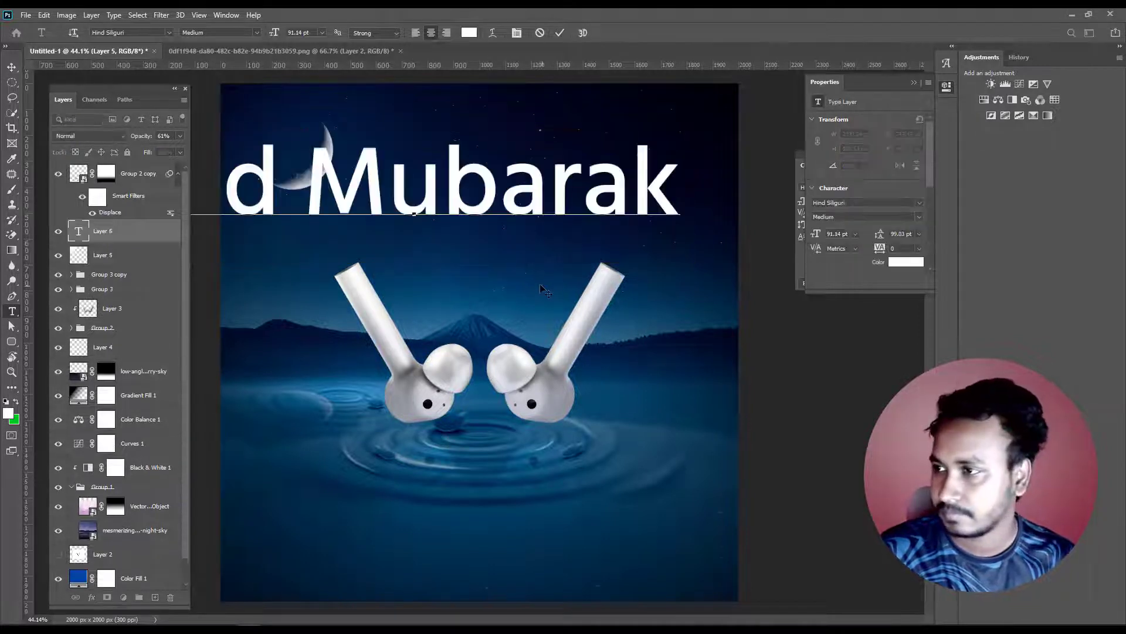
click(12, 67)
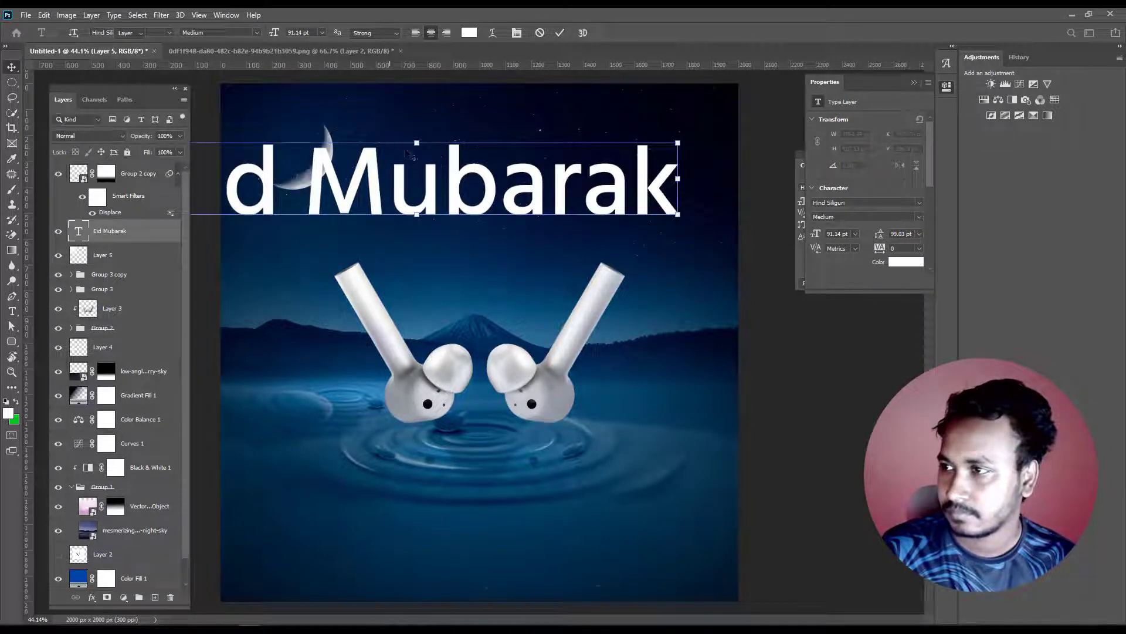
- Scale the title down to about 41% and centre it above the earbuds
key(ctrl+t)
drag(417, 196, 416, 262)
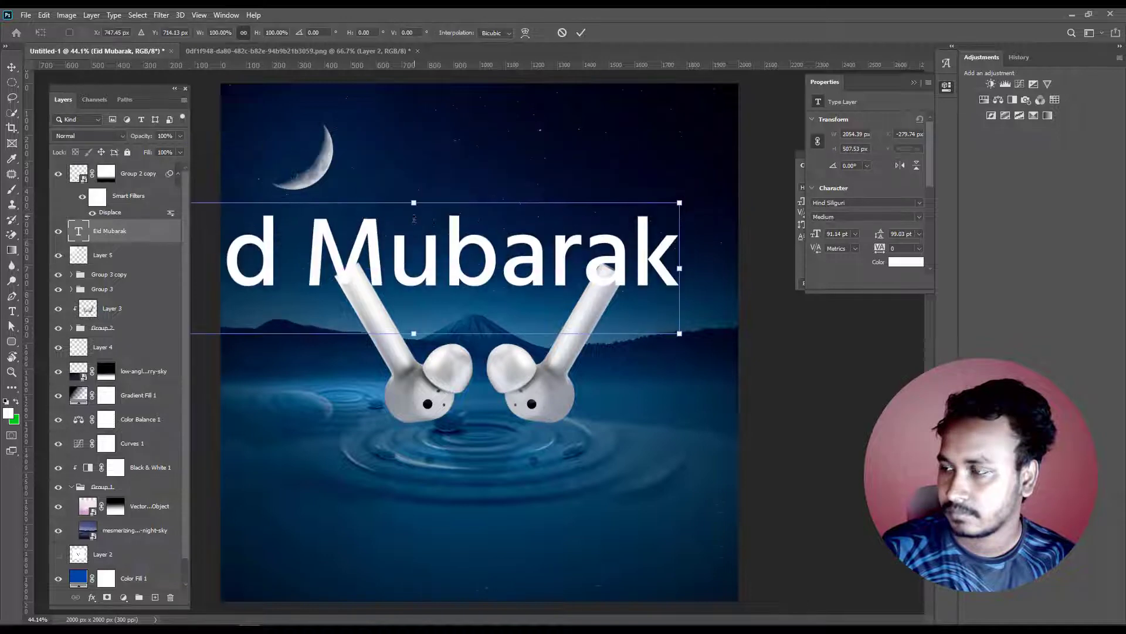
mouse_move(417, 208)
mouse_down()
mouse_move(414, 293)
mouse_move(482, 224)
mouse_up()
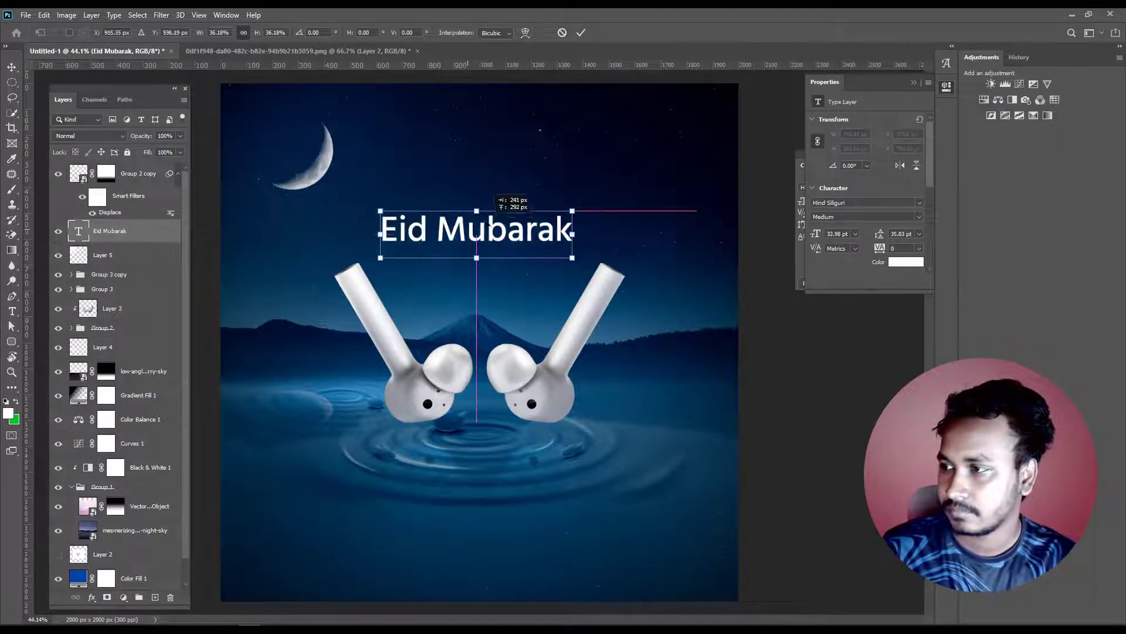
key(Return)
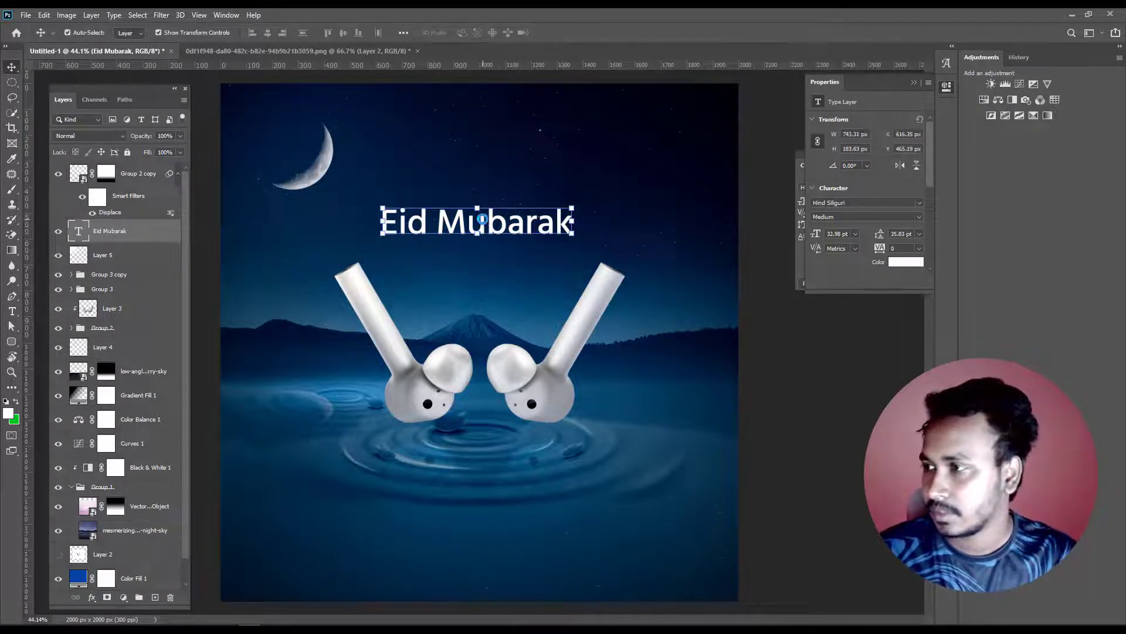
key(ctrl+alt+s)
- Save a layered PSD copy named 'Eid Mubarak music ads', accepting Maximize Compatibility
text(Eid Mubarak m)
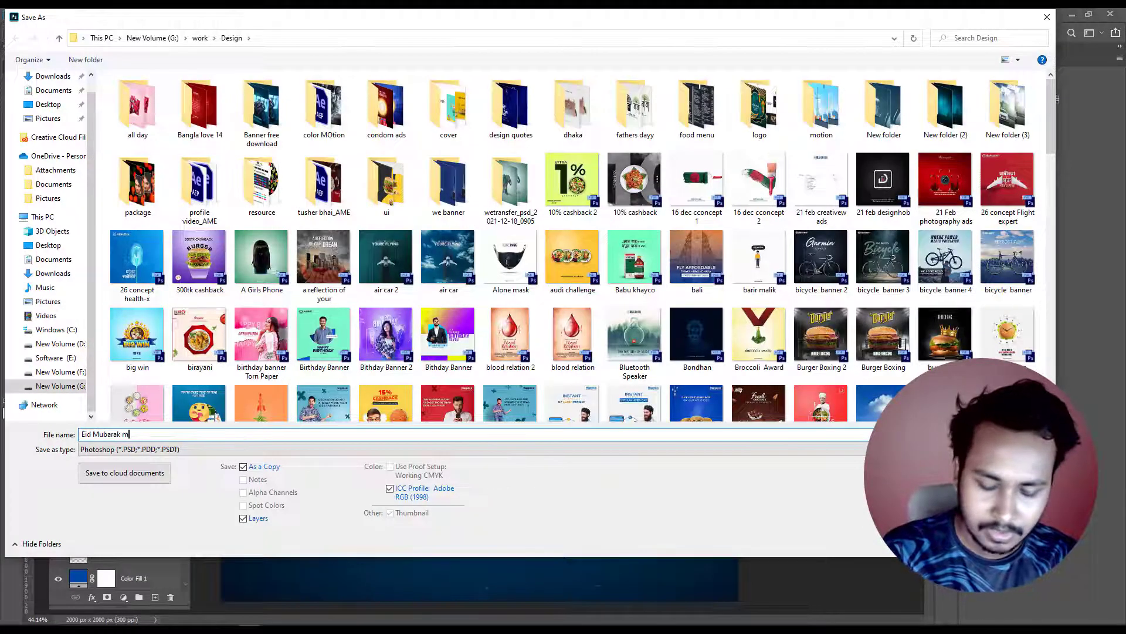
text(usic ads)
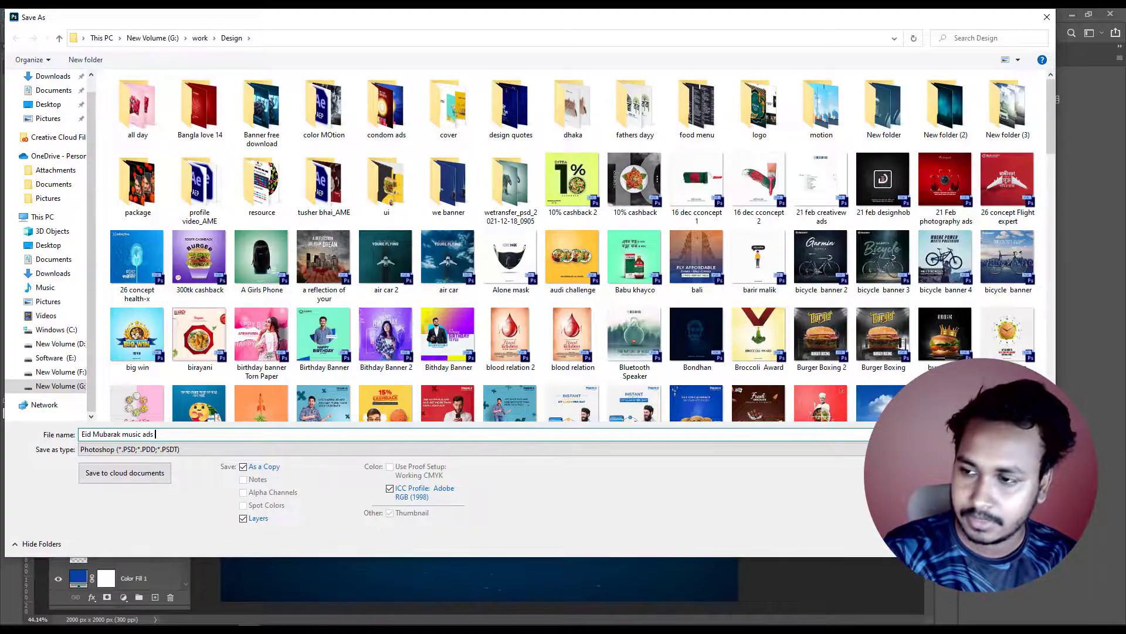
key(Return)
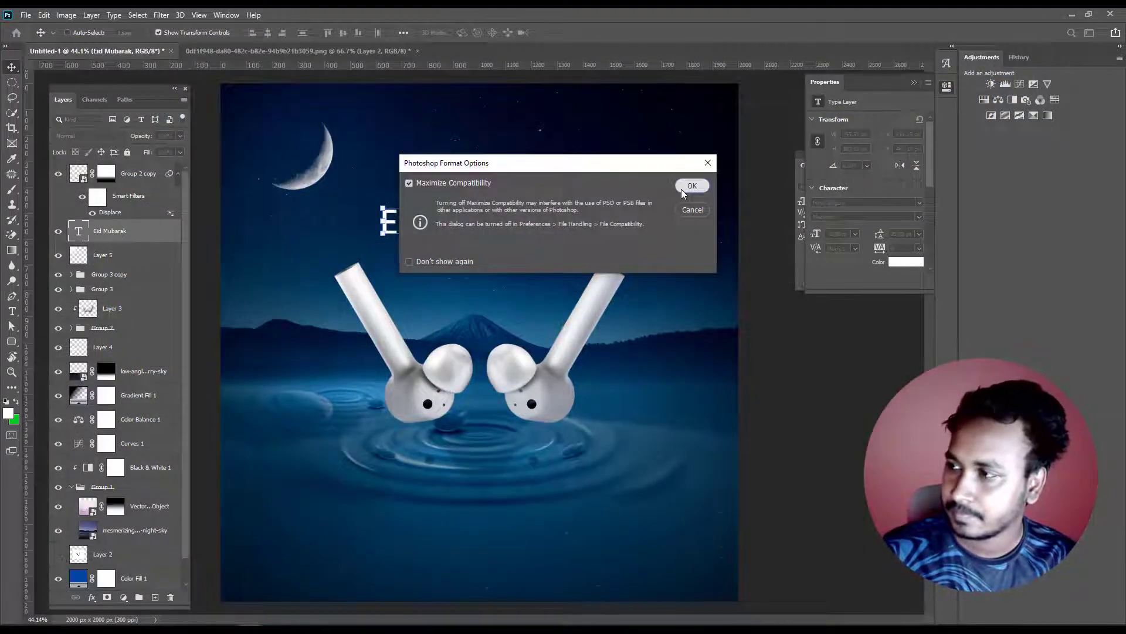
click(683, 189)
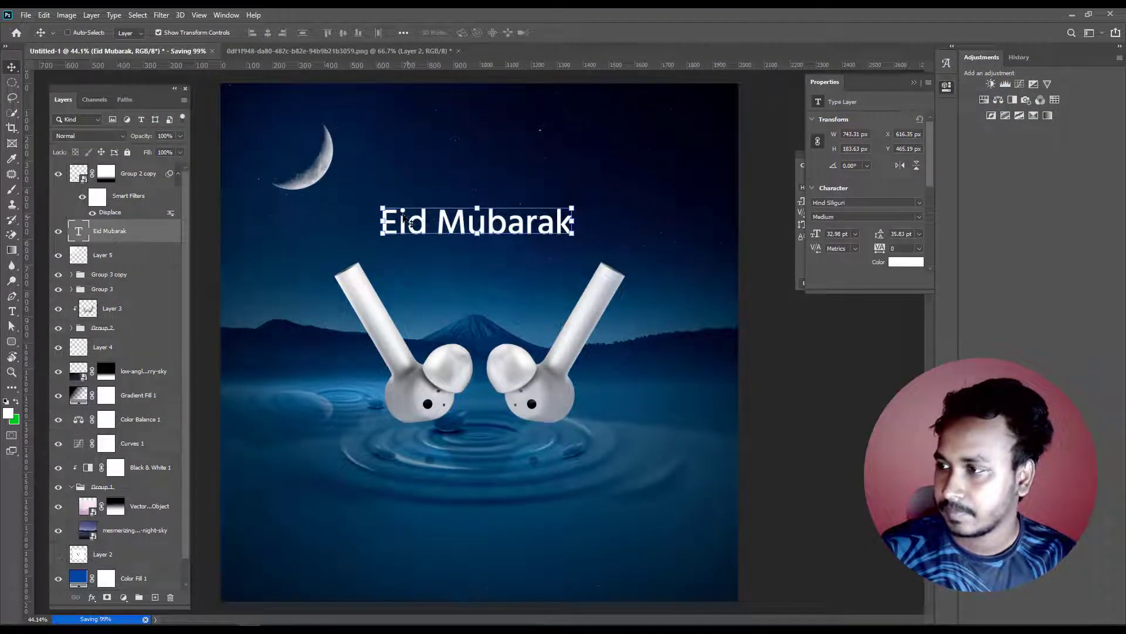
- Preview fonts on the title, briefly trying Agraham and shrinking it, then settle on Rachelya
click(913, 85)
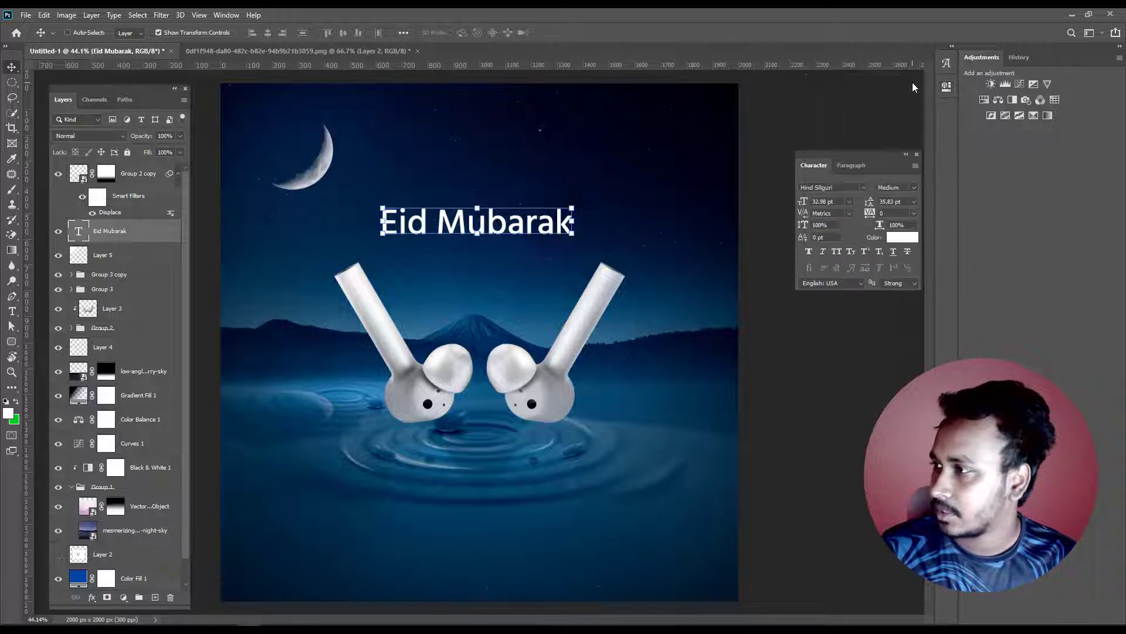
click(864, 187)
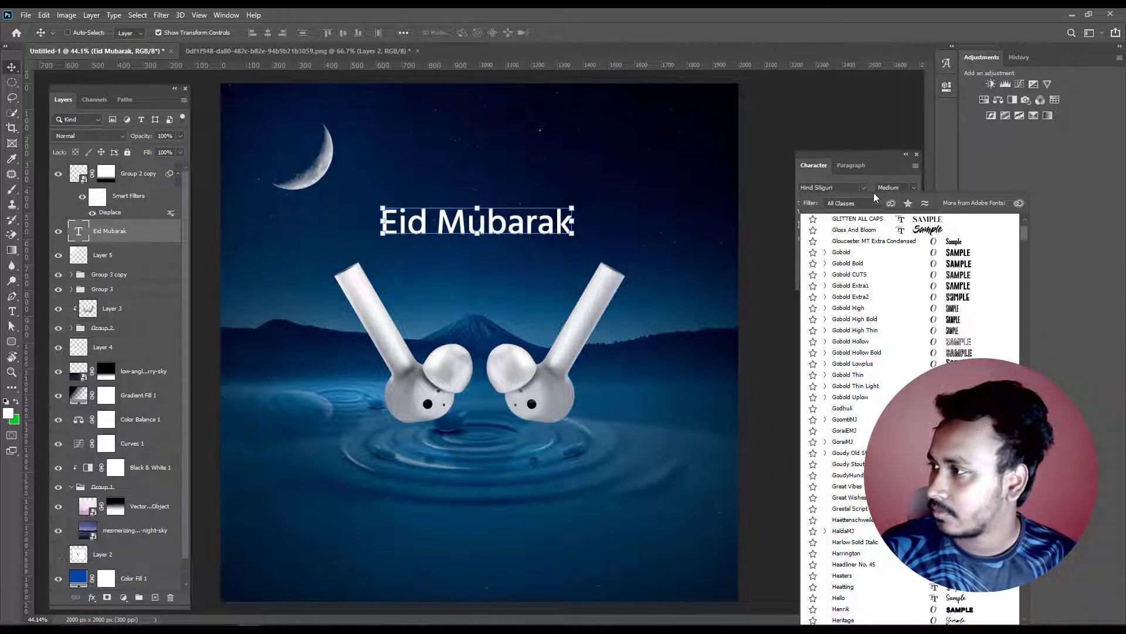
key(Down)
key(Down)
key(Down)
key(Down)
key(Down)
key(Down)
key(Down)
key(Down)
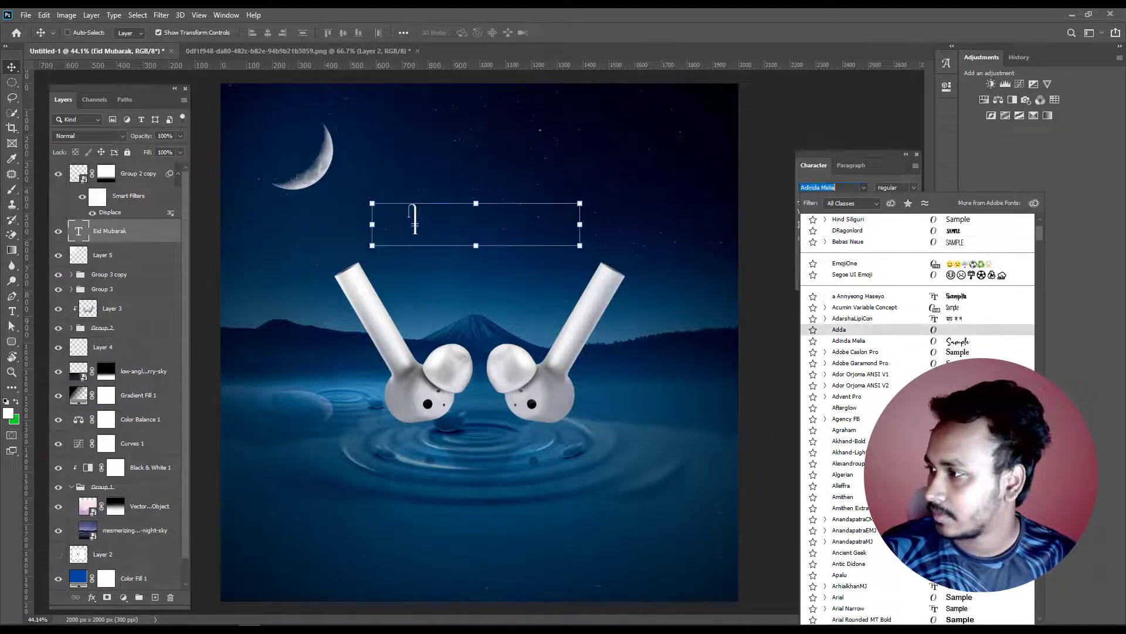
key(Down)
key(Down)
key(Down)
key(Down)
key(Down)
key(Down)
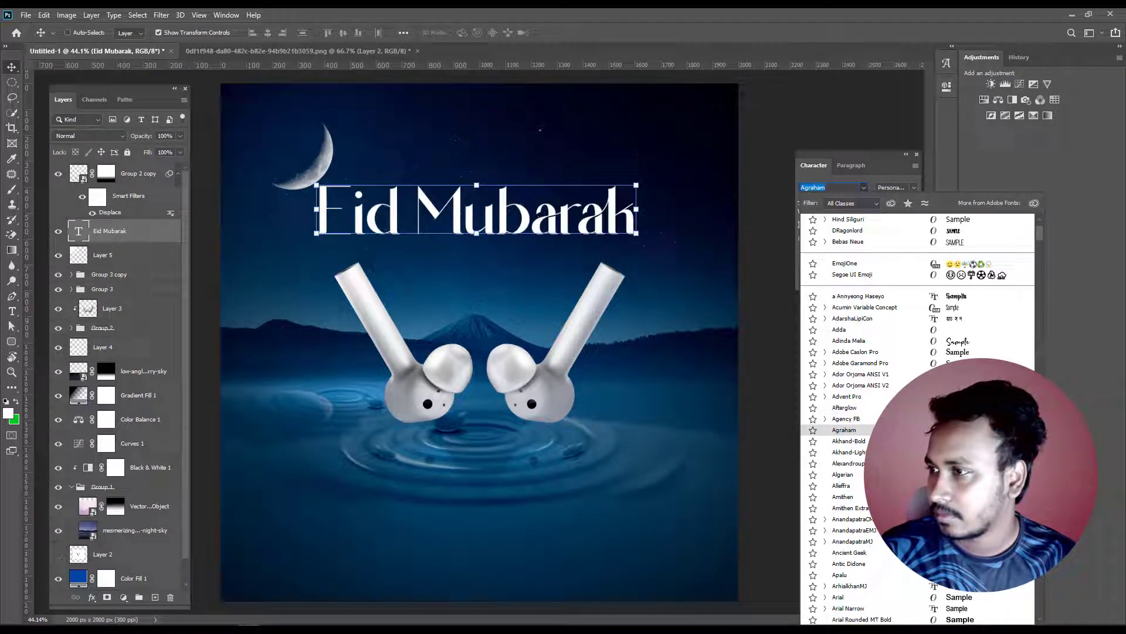
key(Return)
drag(476, 184, 476, 210)
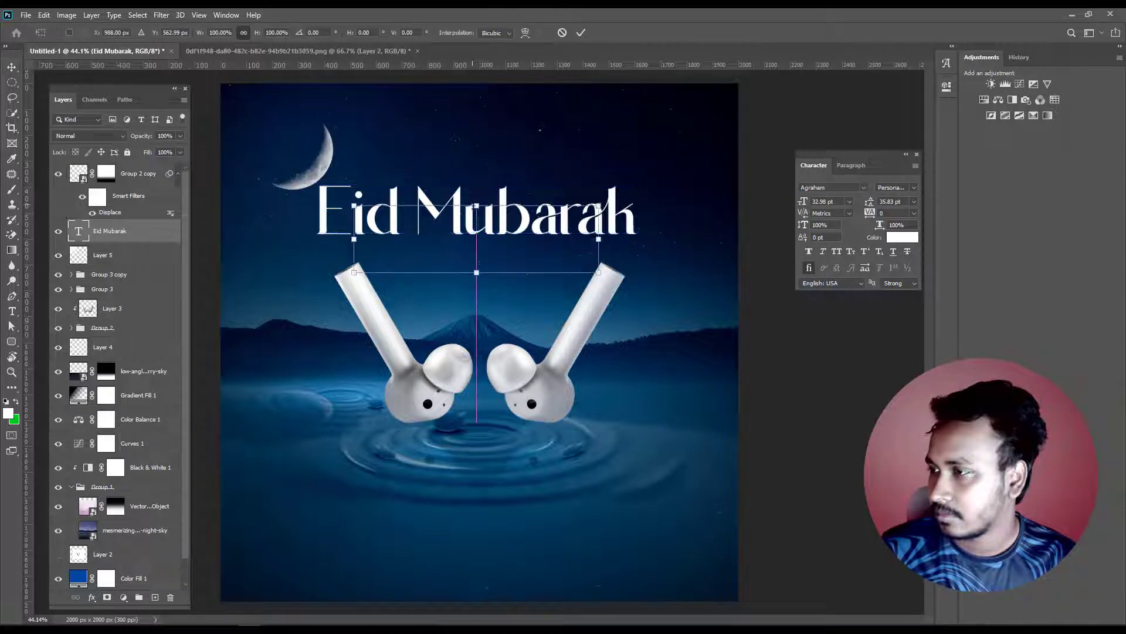
click(864, 187)
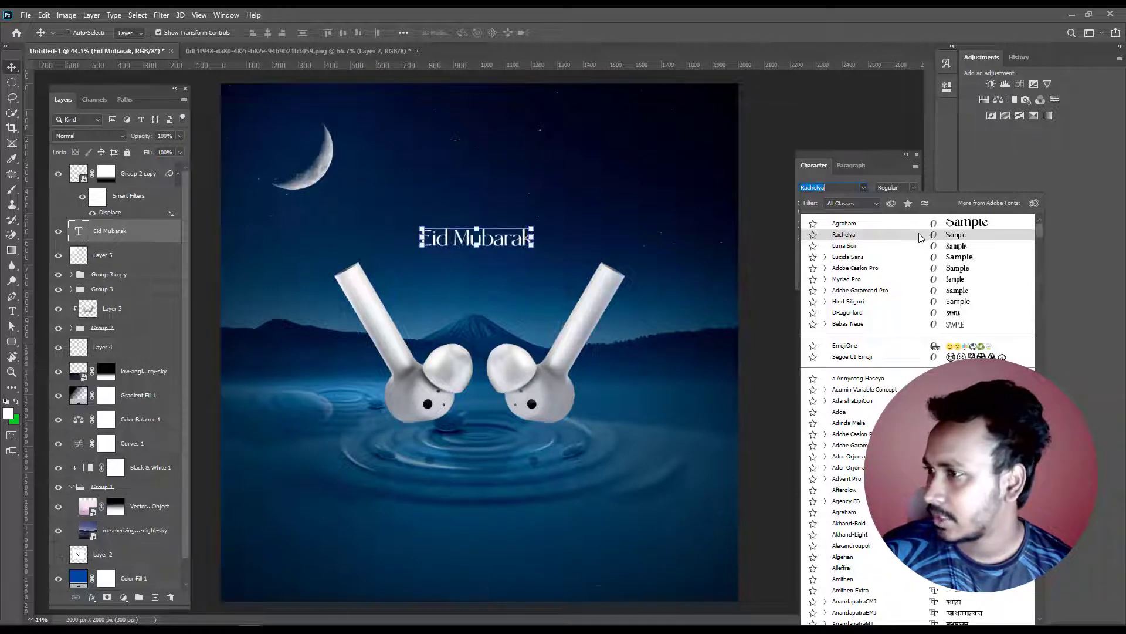
click(920, 237)
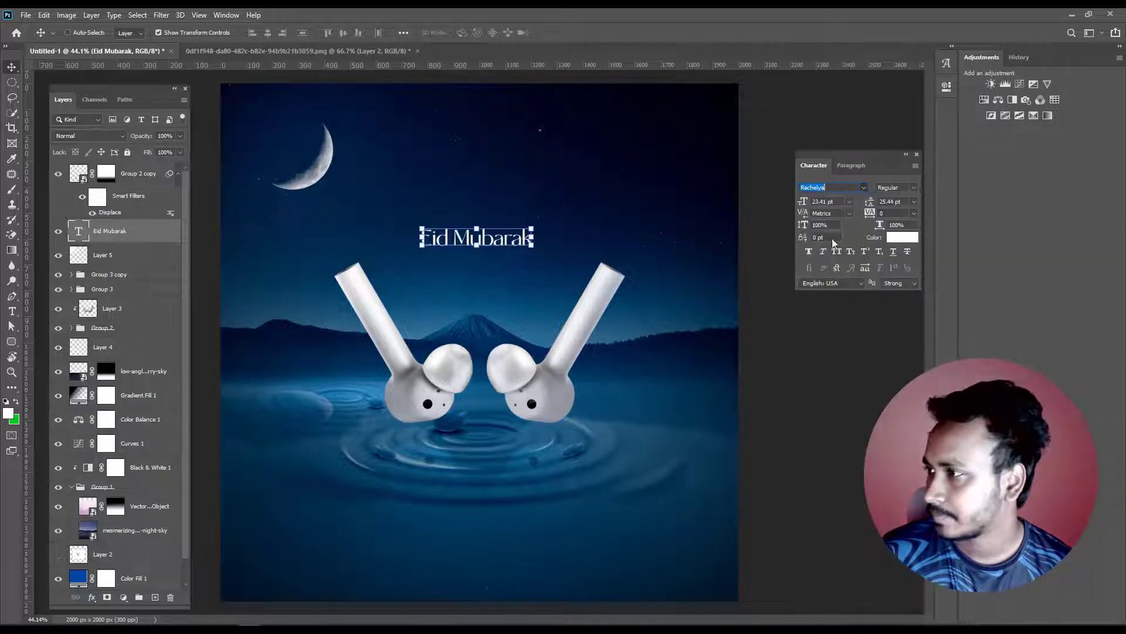
- Scale the title up to about 177%, centre it horizontally on the canvas, and raise it
key(ctrl+t)
drag(485, 194, 488, 226)
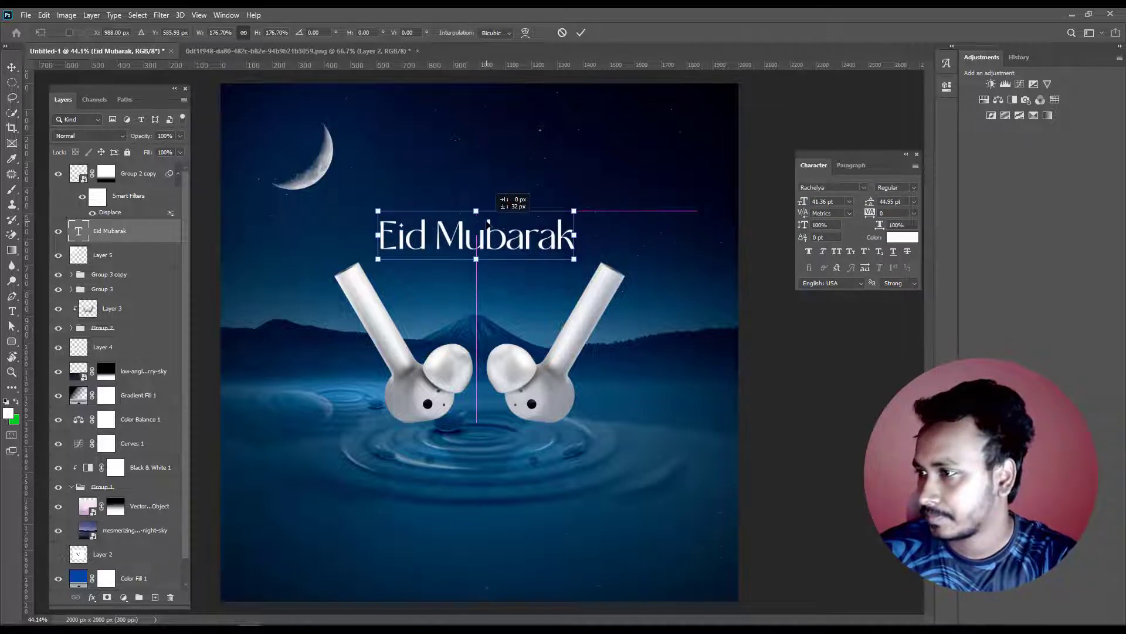
key(Return)
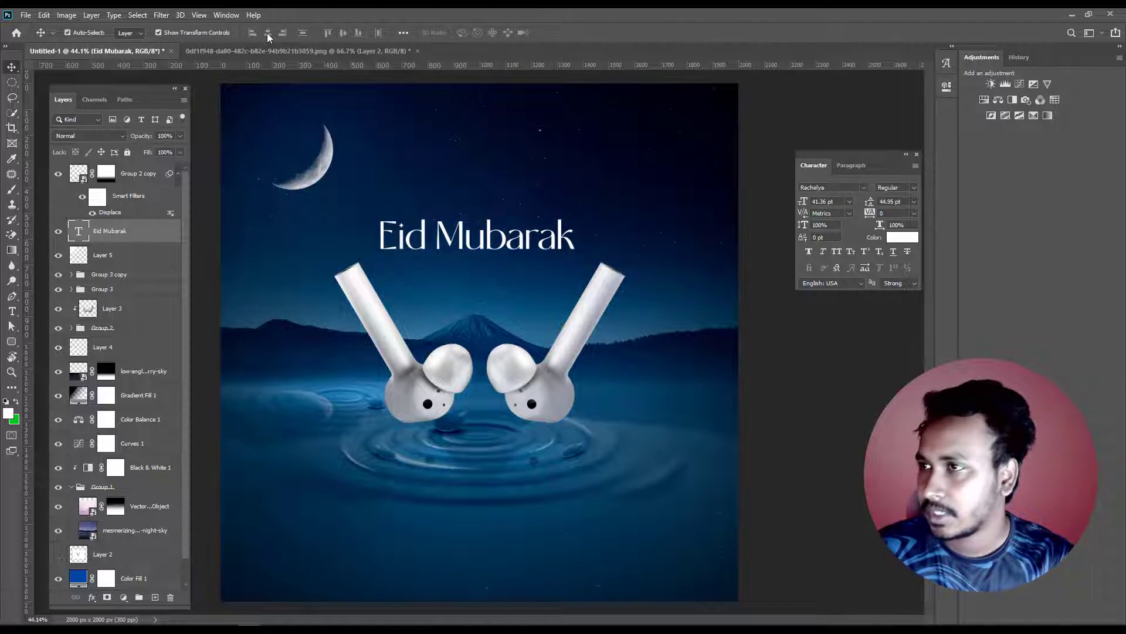
key(ctrl+a)
click(268, 35)
key(ctrl+d)
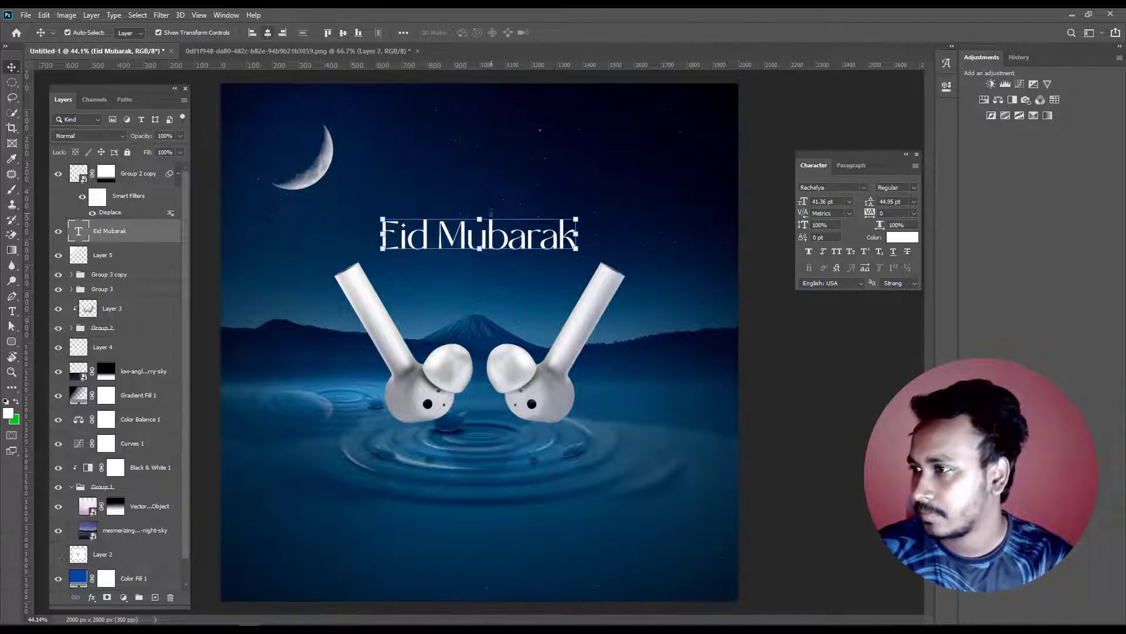
drag(492, 237, 476, 187)
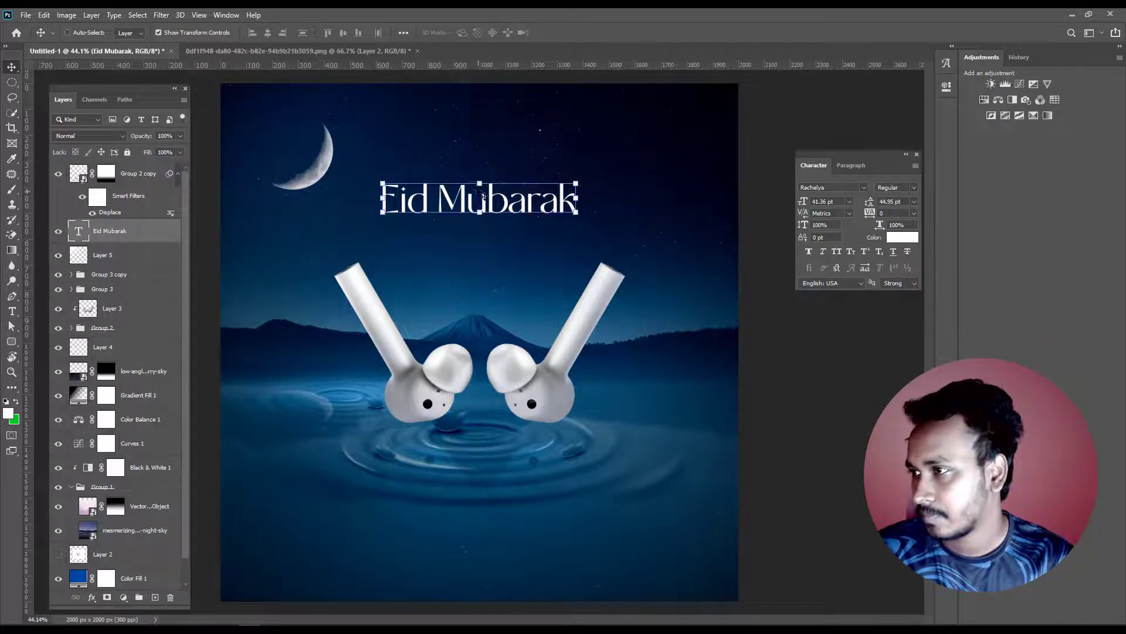
- Shrink the title to about 82% and move it down near the canvas bottom
key(ctrl+t)
drag(478, 175, 478, 182)
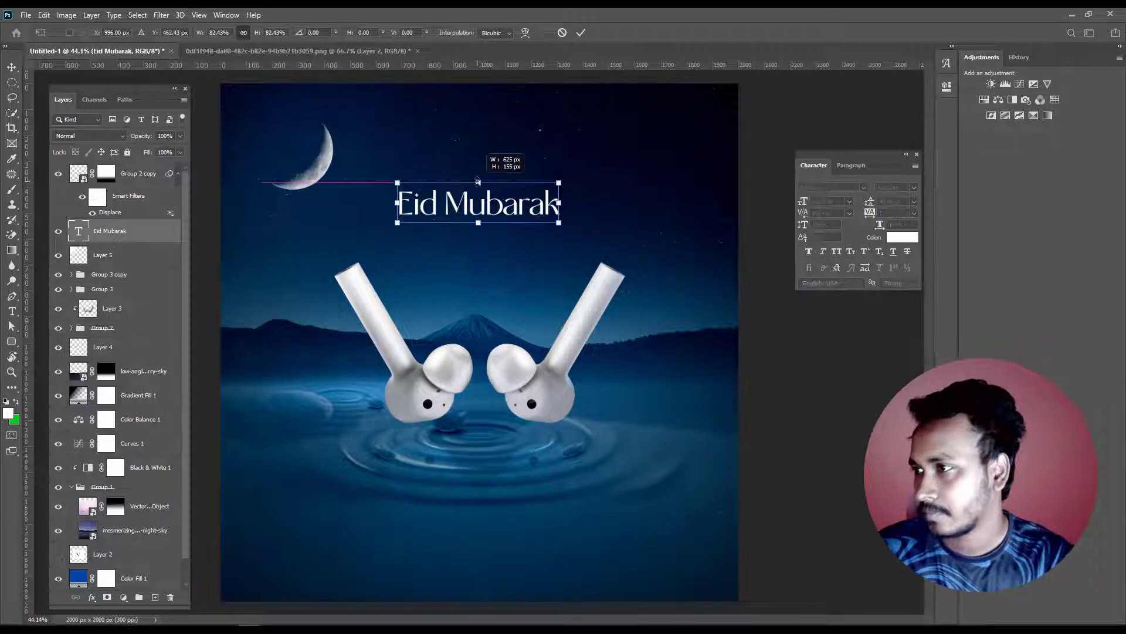
key(Return)
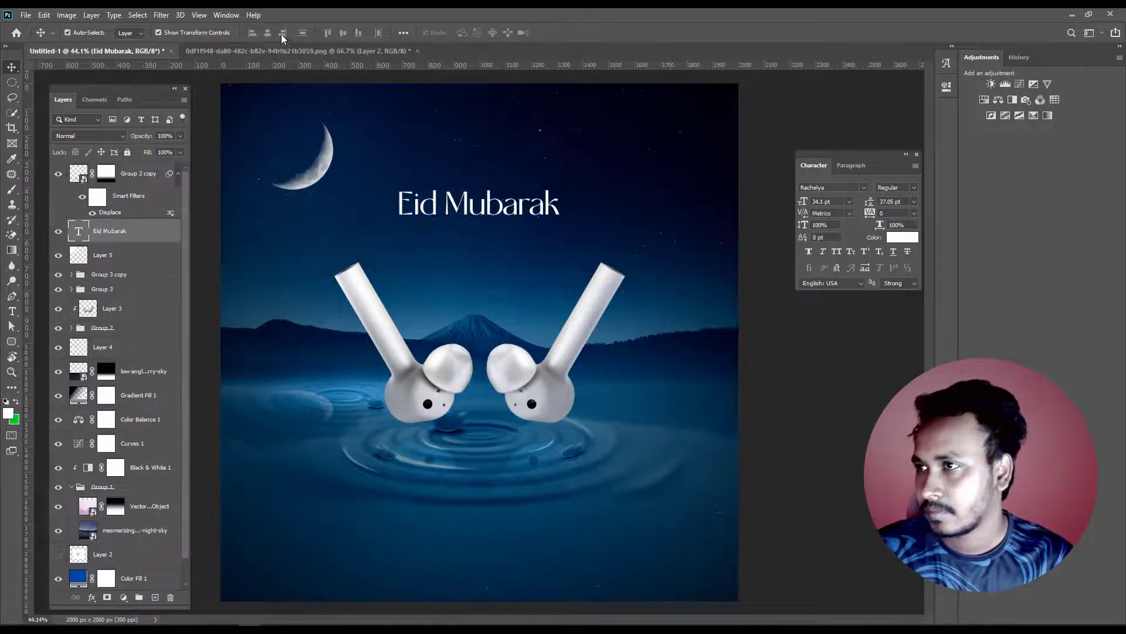
drag(517, 201, 517, 531)
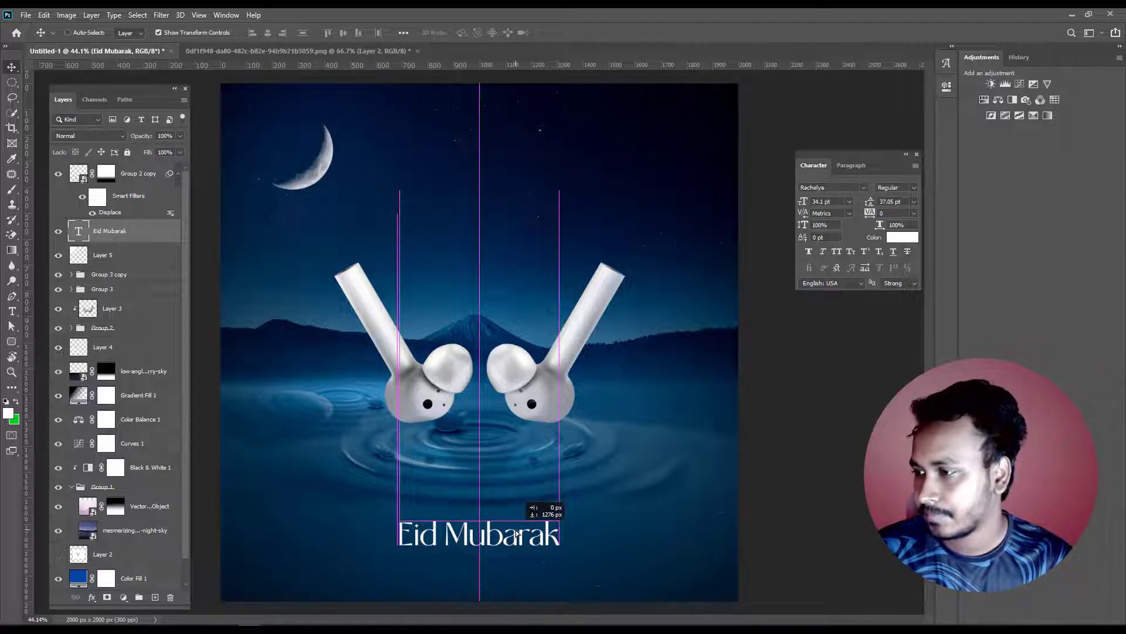
- Fit the canvas in view and set the title's font size to 20 pt, then 25 pt
key(m)
key(ctrl+minus)
key(ctrl+minus)
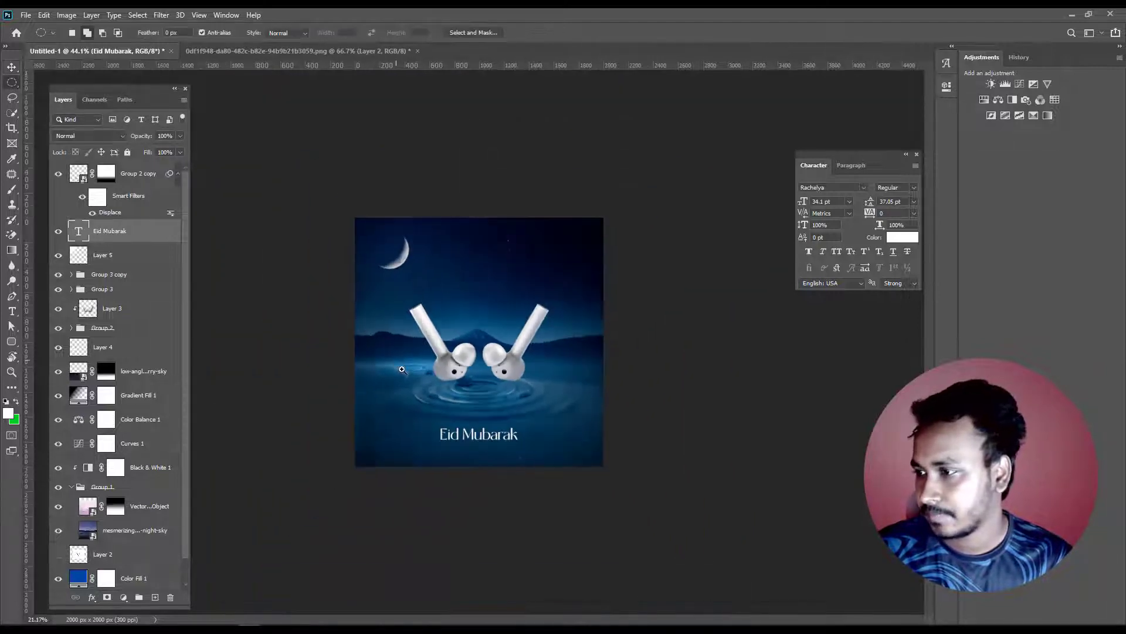
scroll(495, 399, up, 5)
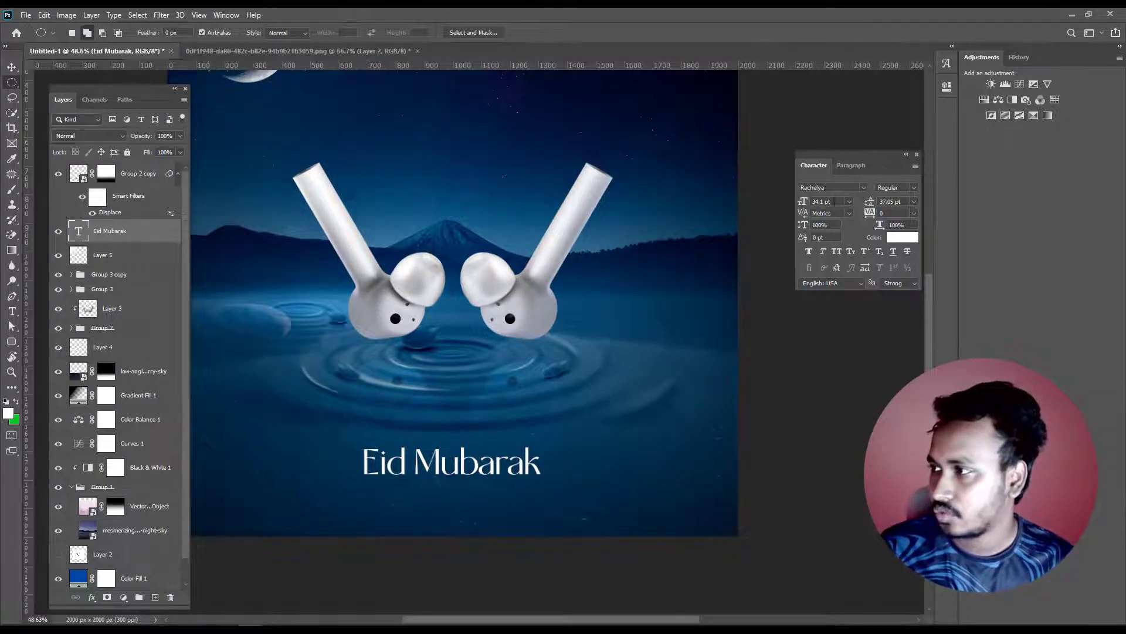
text(20)
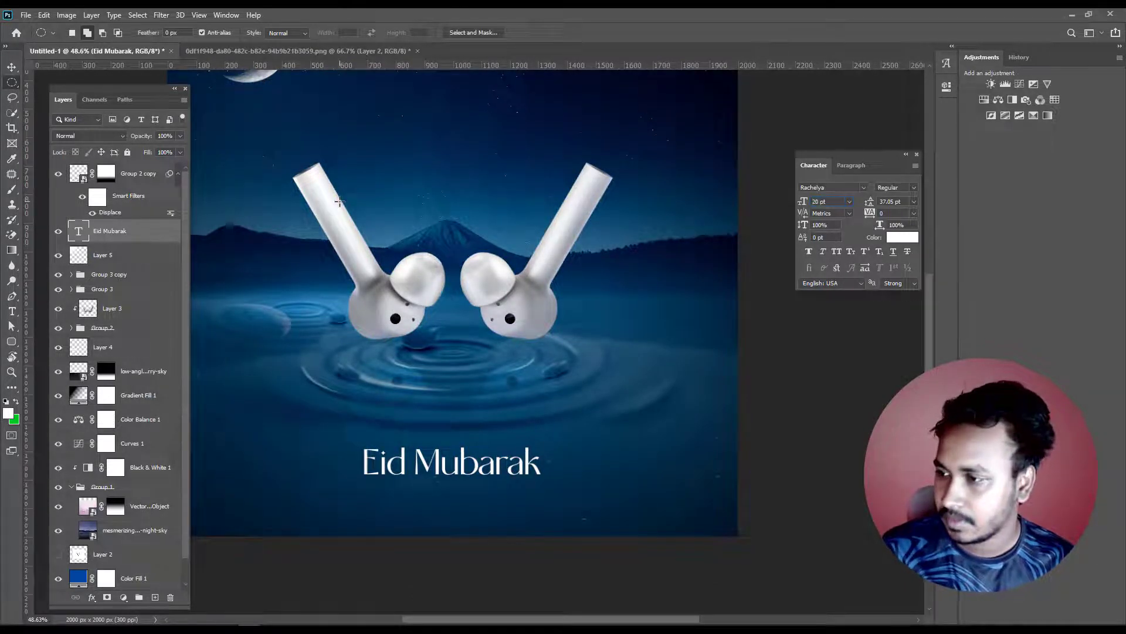
key(Return)
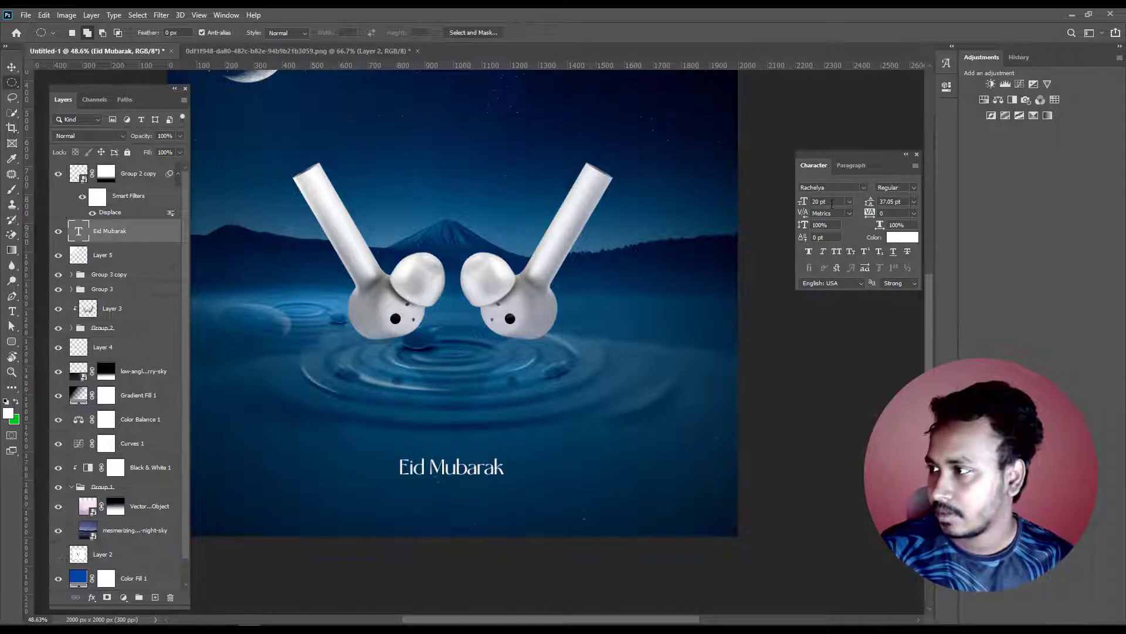
double_click(827, 201)
text(25)
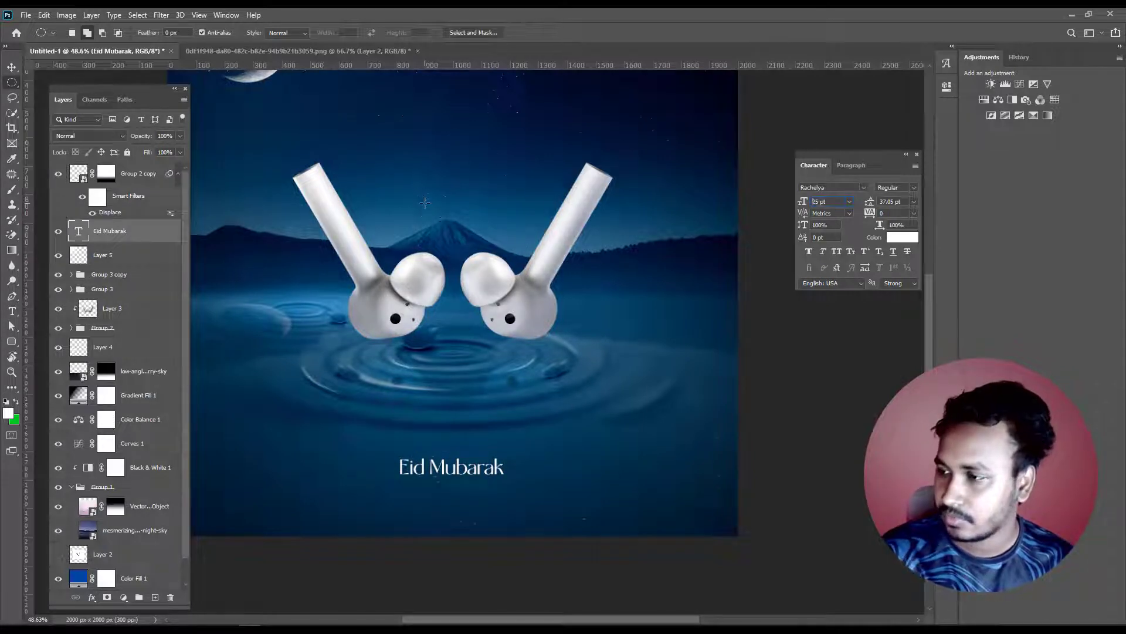
key(Return)
- Try the Eid Mubarak title positioned above the earbuds and view the whole poster
key(v)
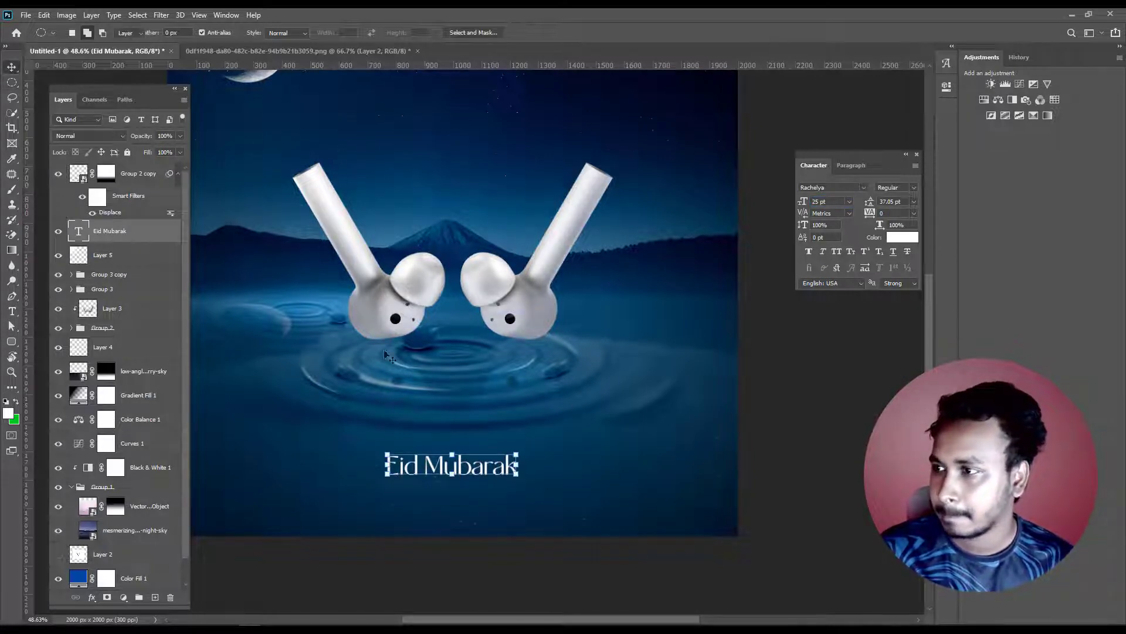
drag(443, 470, 442, 184)
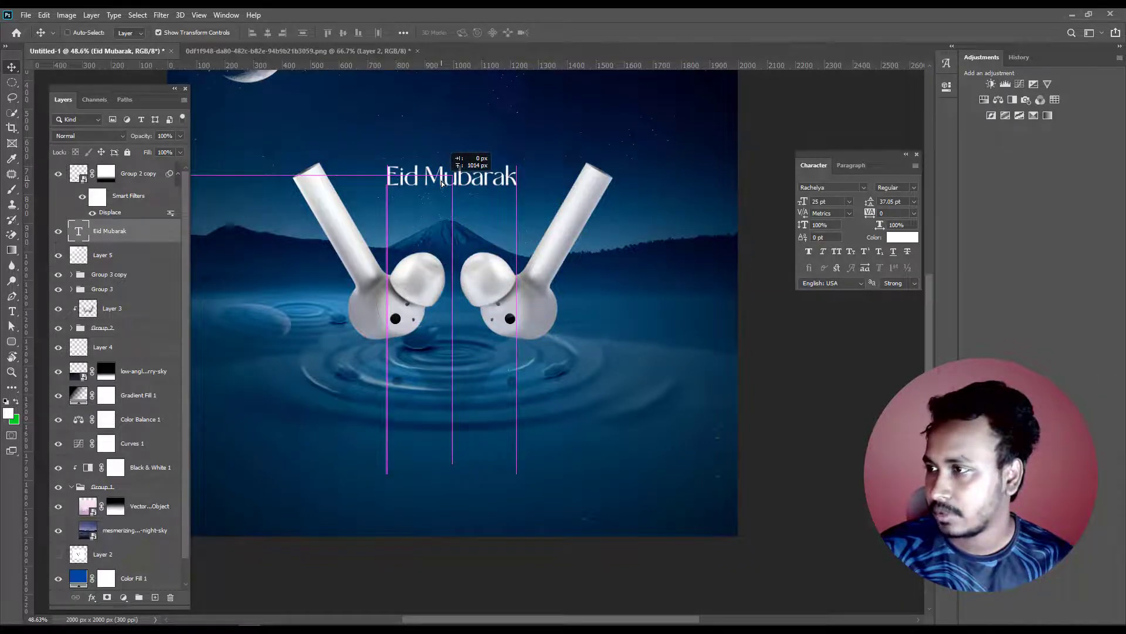
key(m)
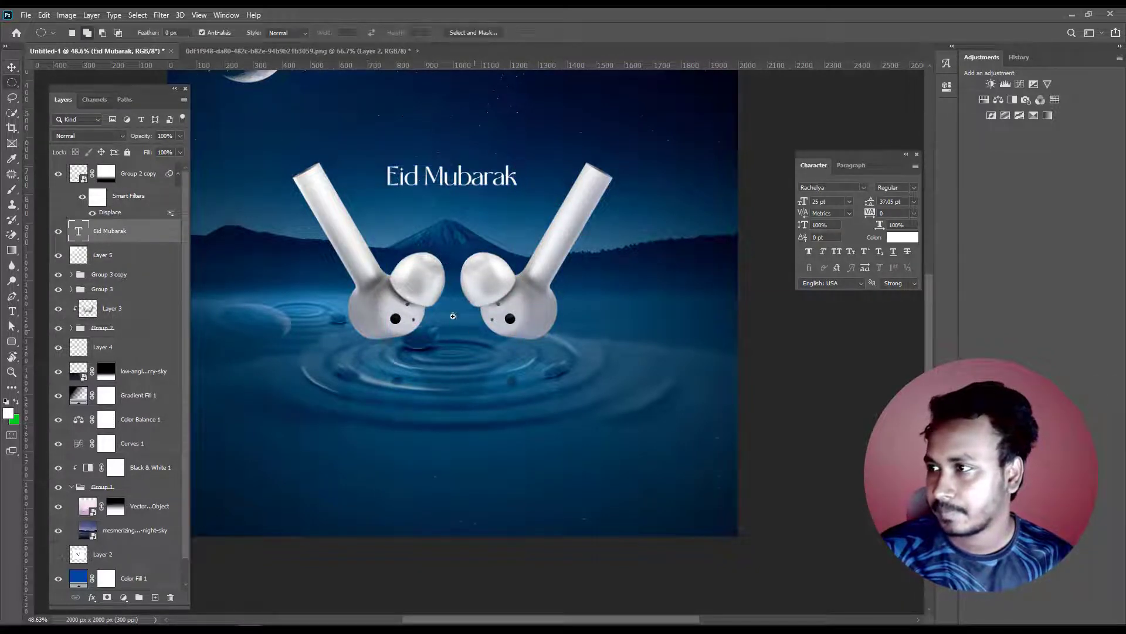
scroll(490, 376, down, 5)
scroll(441, 340, up, 2)
scroll(441, 340, up, 2)
scroll(441, 340, up, 2)
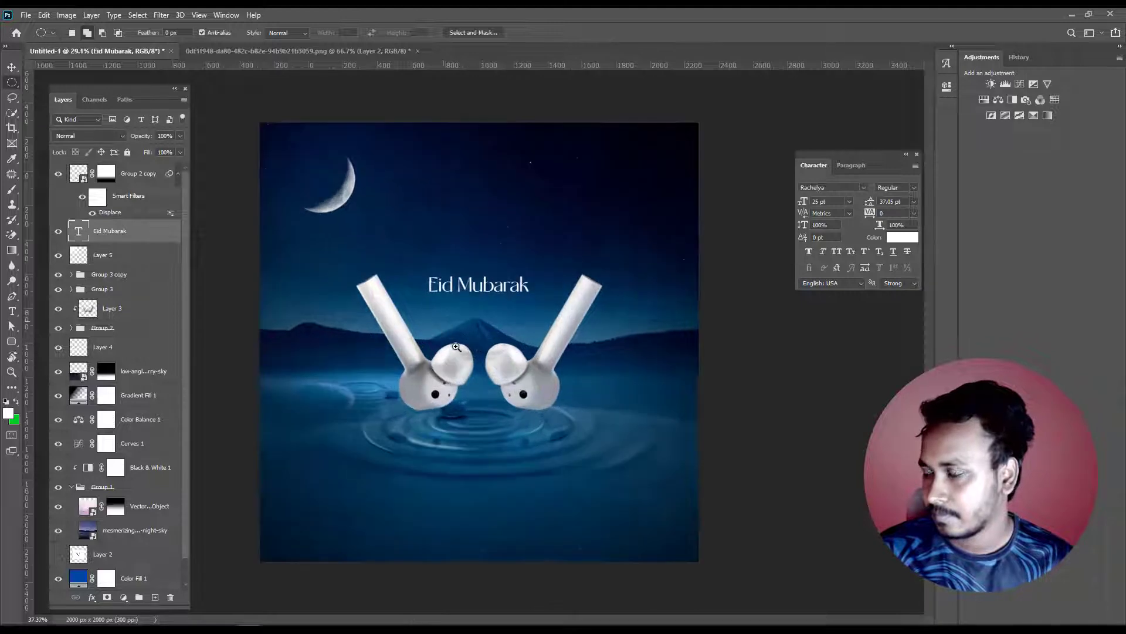
- Move the title back down near the poster's bottom, centred below the ripples
key(v)
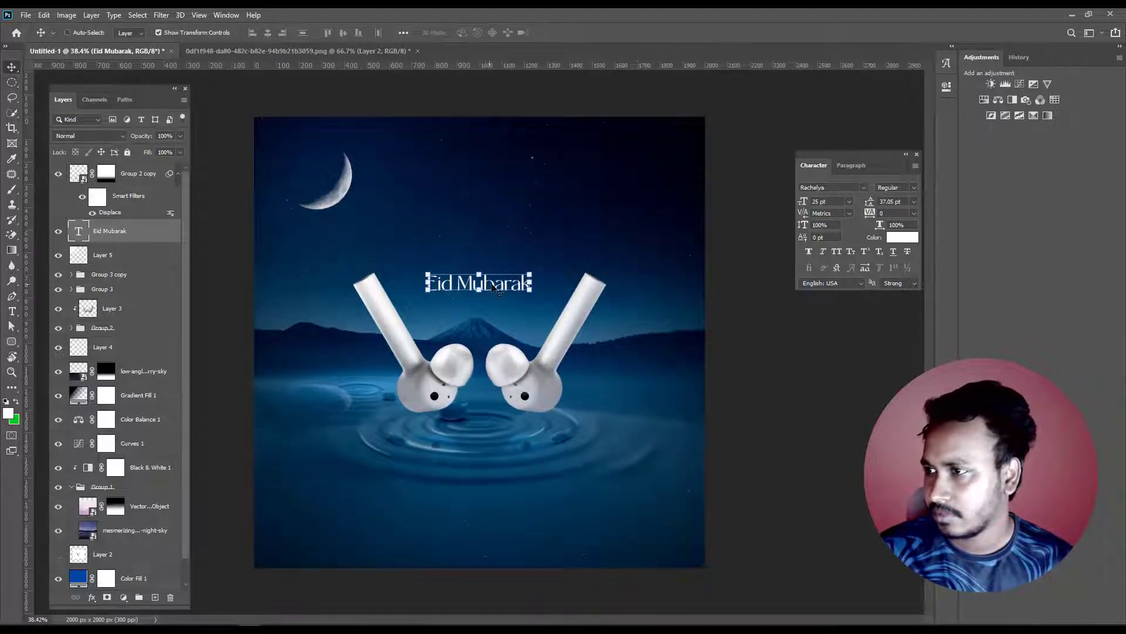
drag(496, 289, 521, 528)
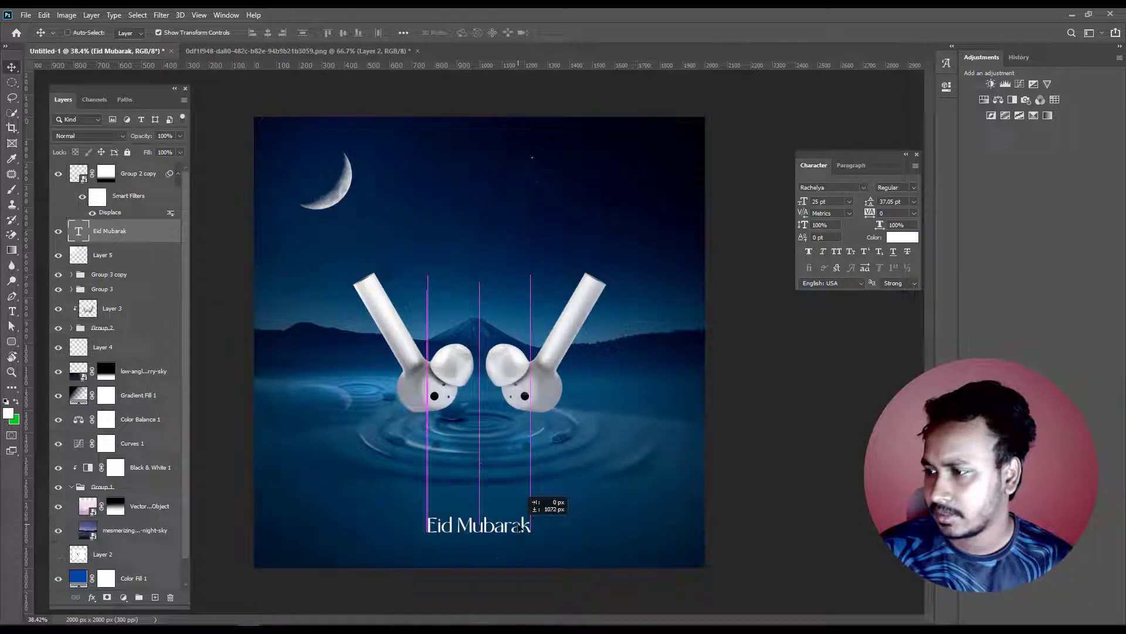
key(m)
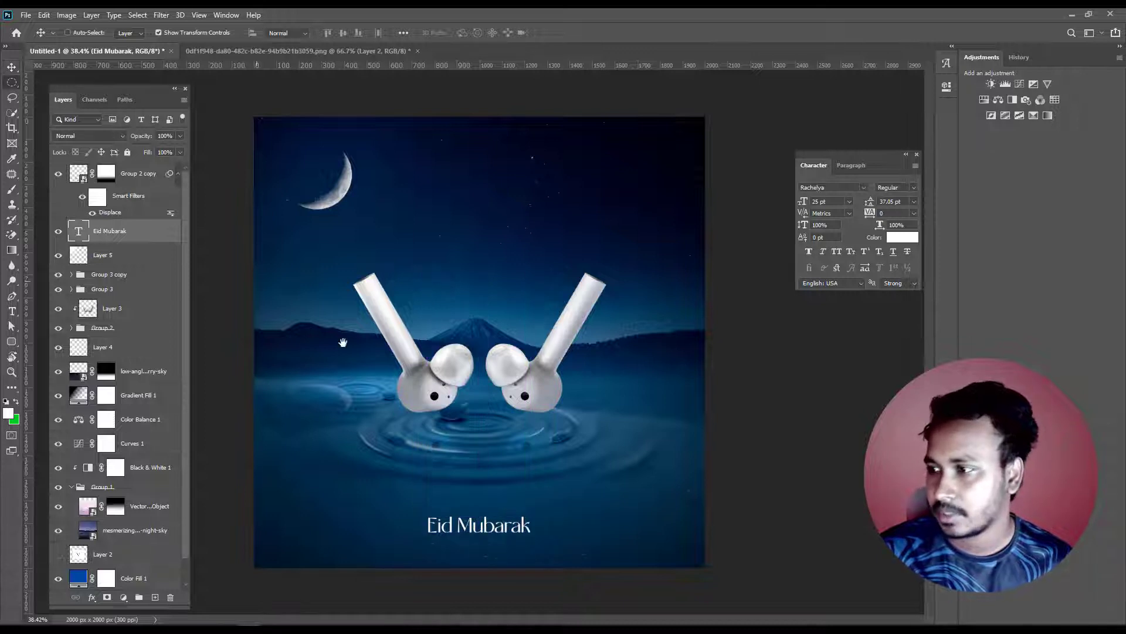
scroll(383, 389, down, 1)
scroll(384, 390, down, 1)
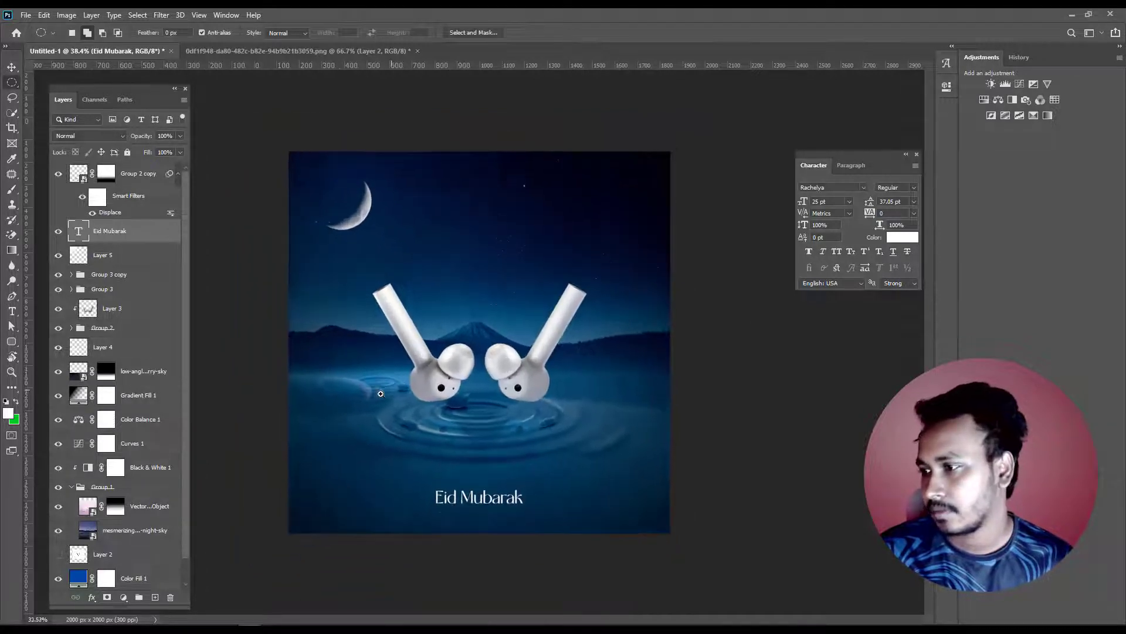
- Drag the Eid Mubarak title back up above the earbuds, aligned to the centre guide
click(11, 69)
drag(498, 497, 496, 268)
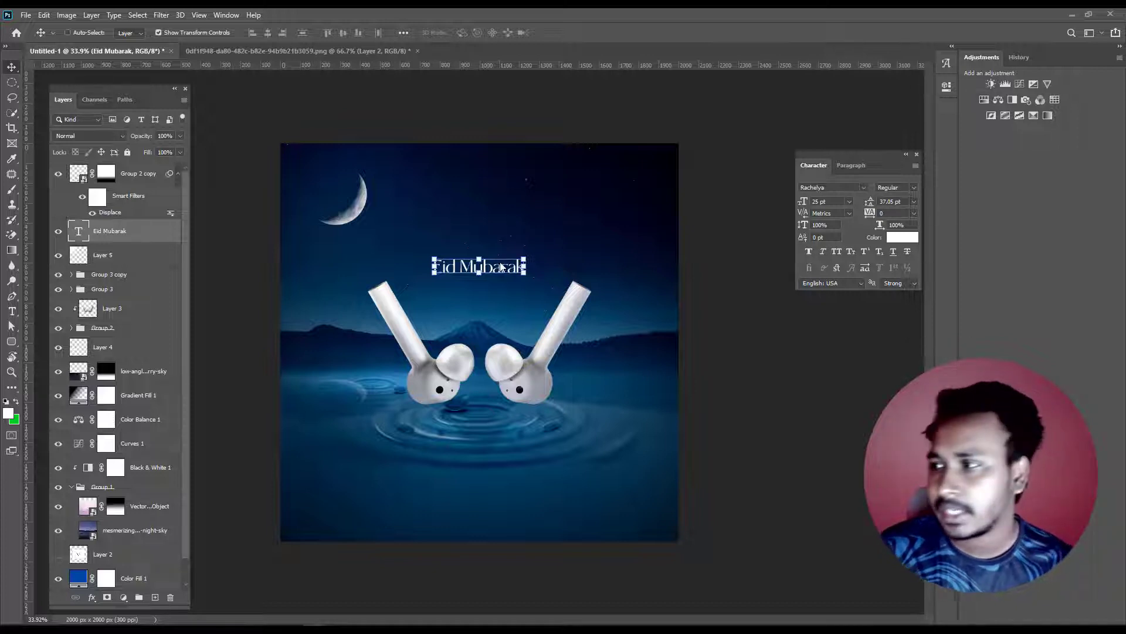
- Copy the title to the bottom, paste the tagline over it on two lines, leading 17.05 pt
drag(504, 268, 495, 503)
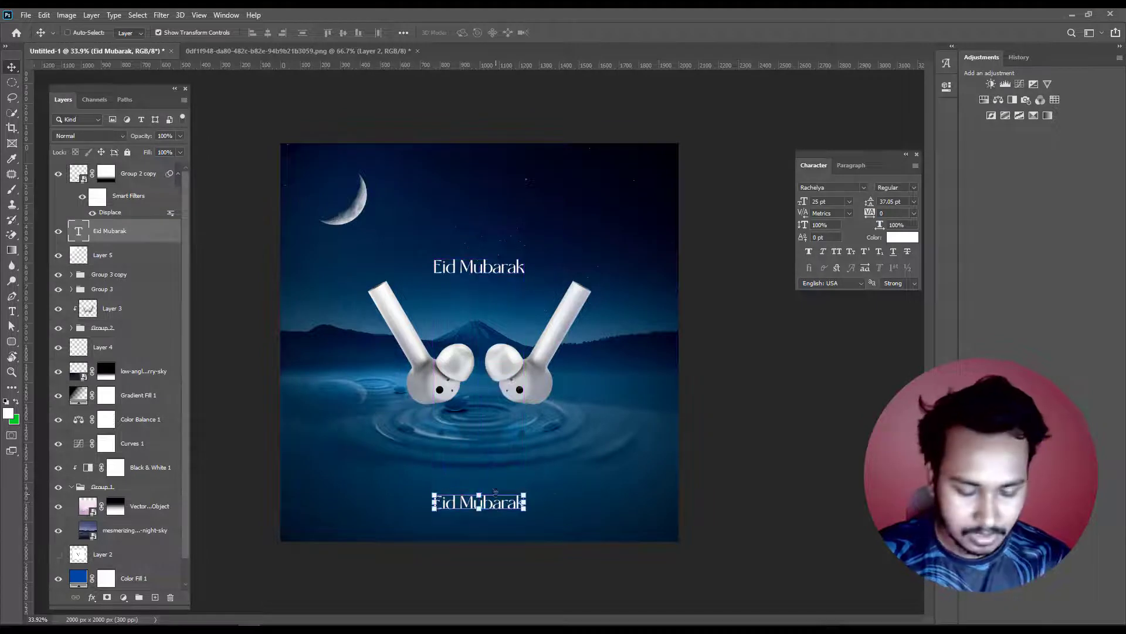
key(t)
triple_click(496, 503)
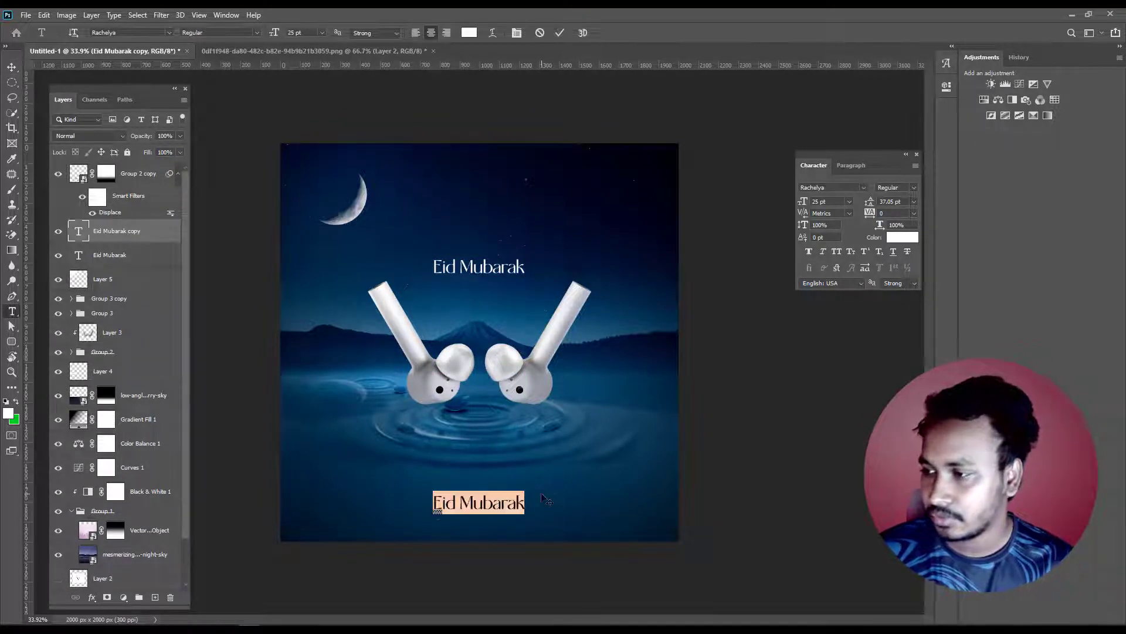
key(ctrl+v)
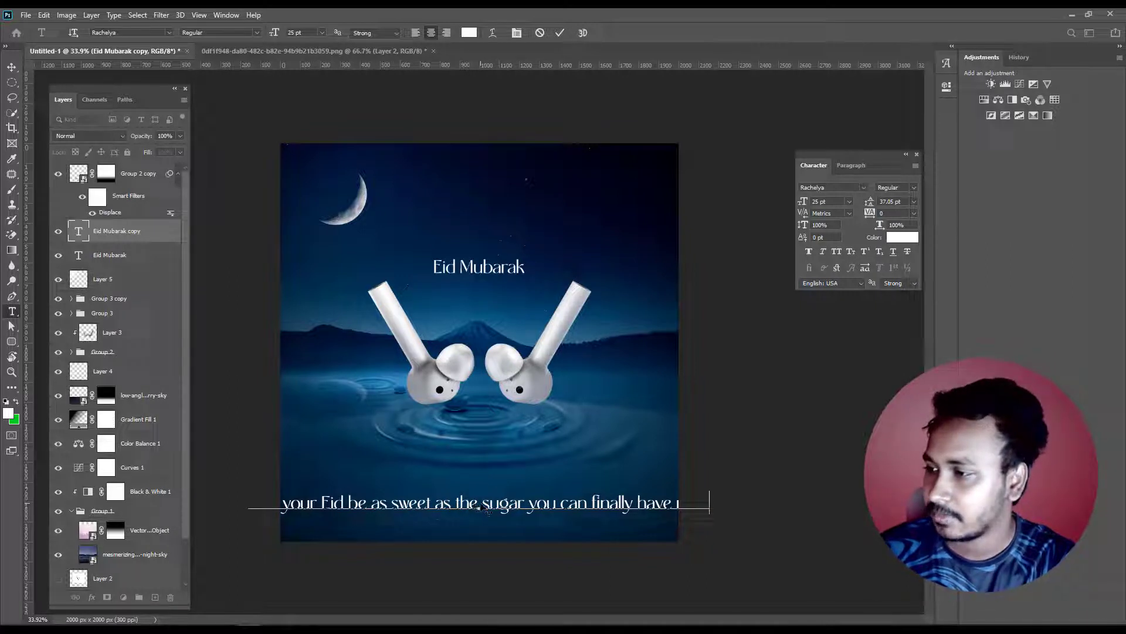
key(Return)
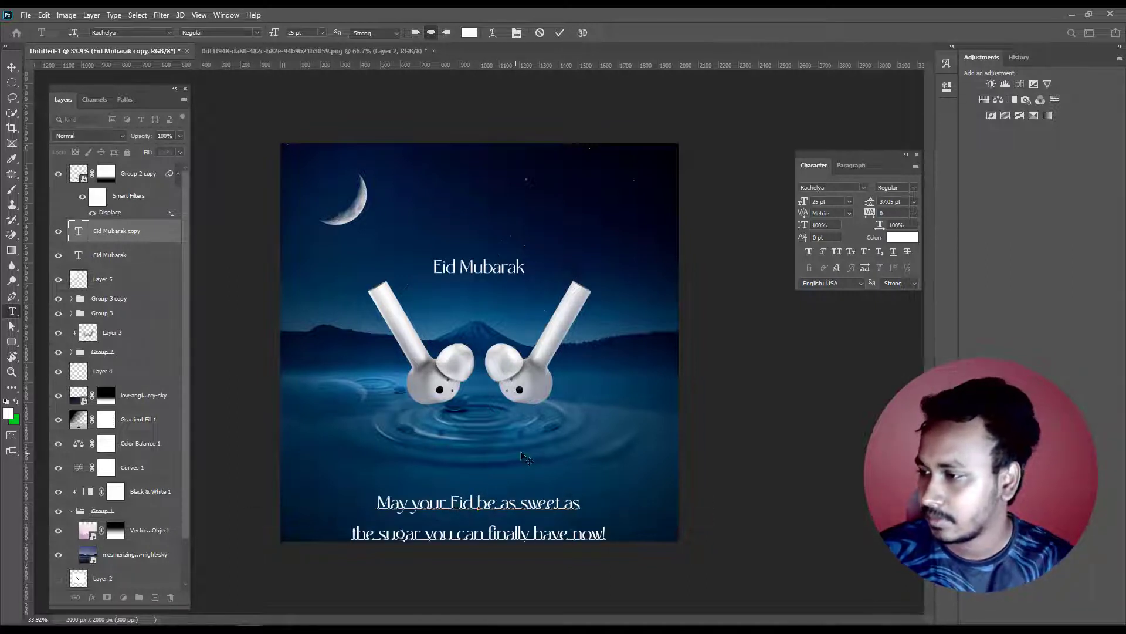
key(ctrl+a)
drag(870, 208, 858, 203)
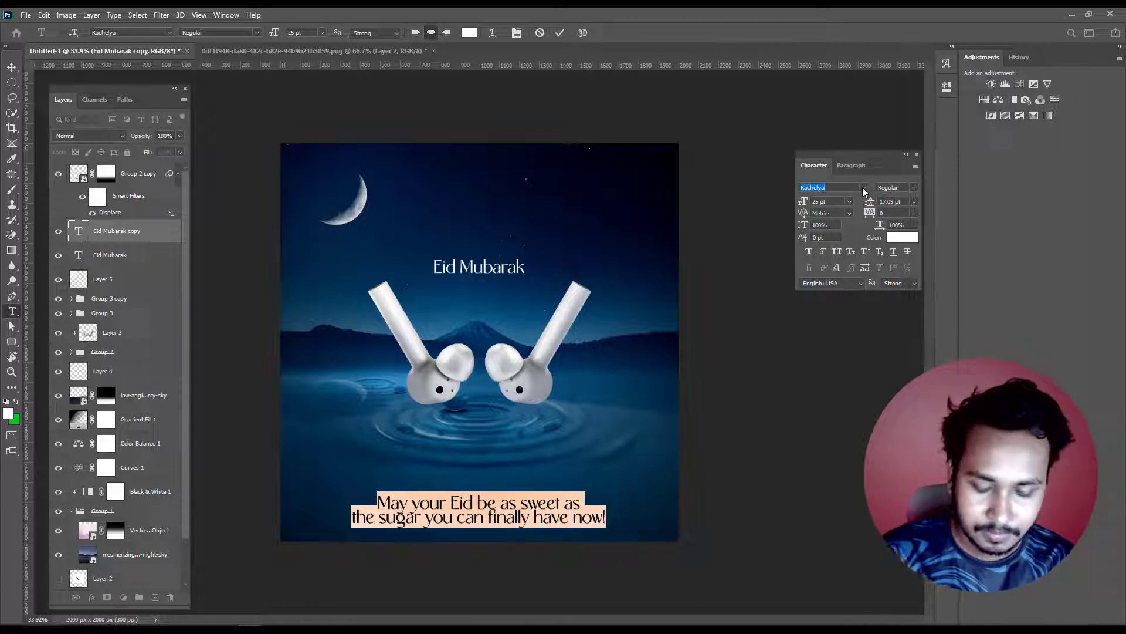
- Set the tagline to Poppins Thin, 13 pt with 12.75 pt leading, and nudge it up slightly
text(pop)
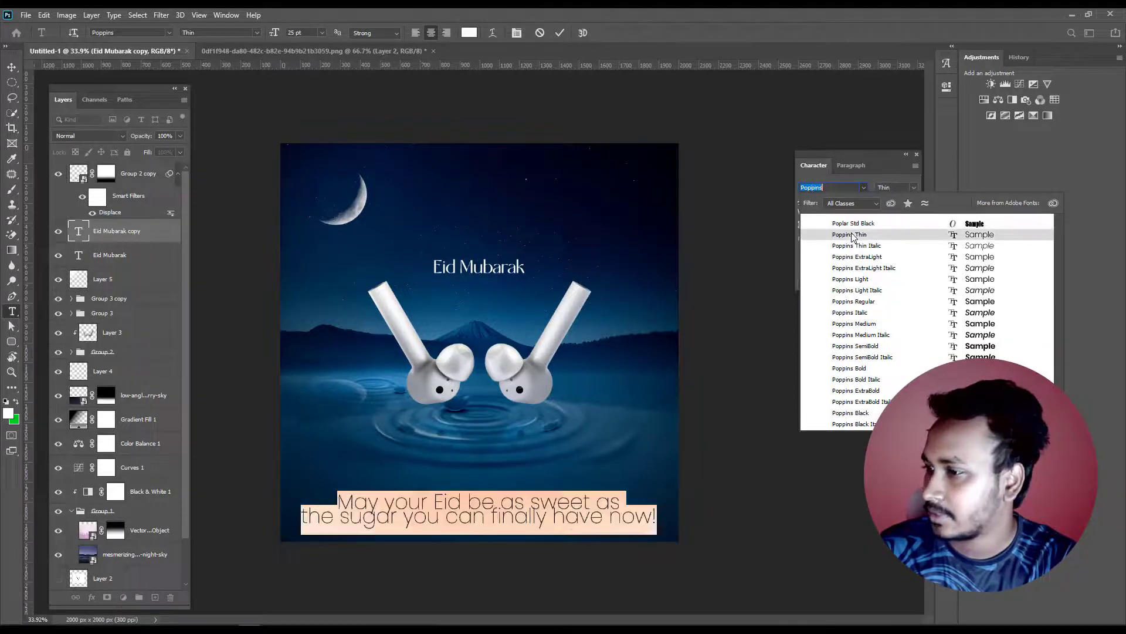
click(852, 234)
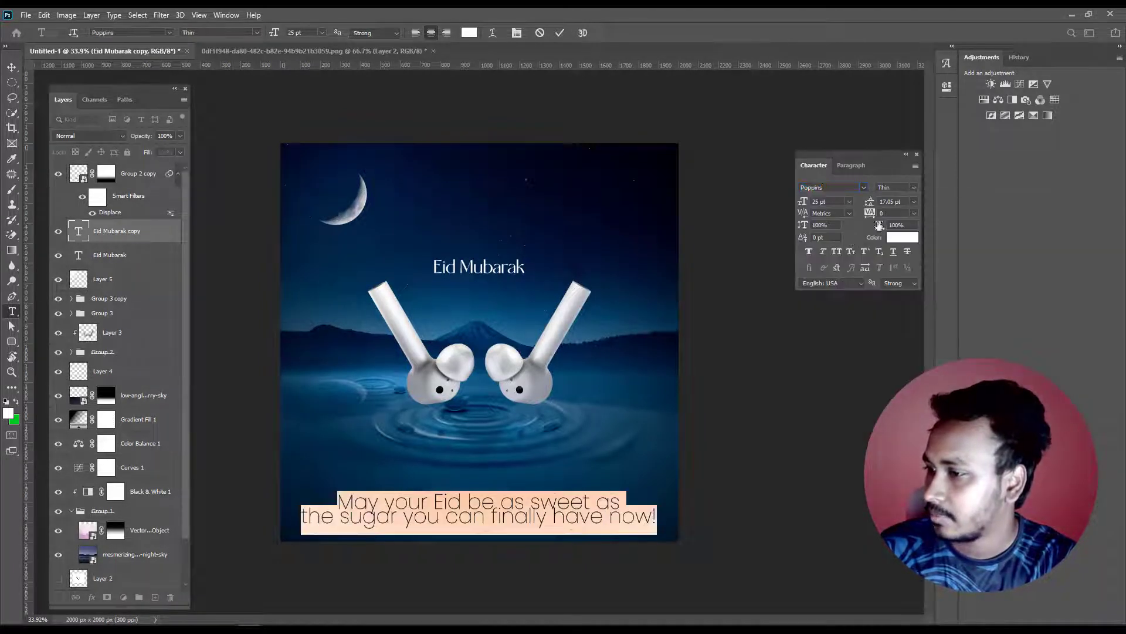
drag(872, 206, 876, 207)
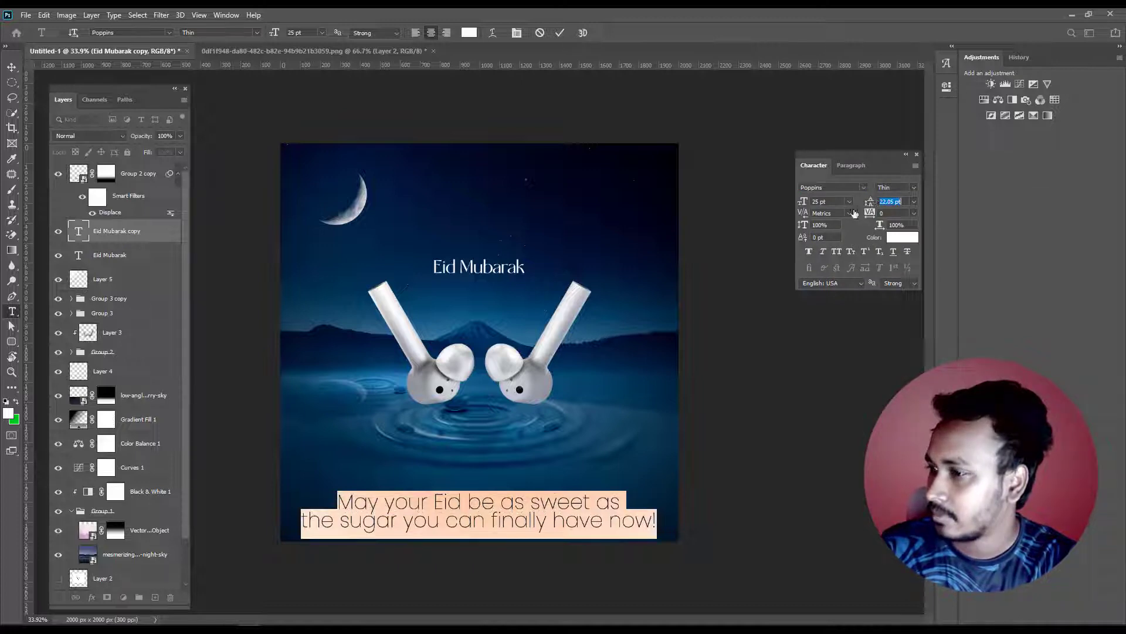
click(914, 202)
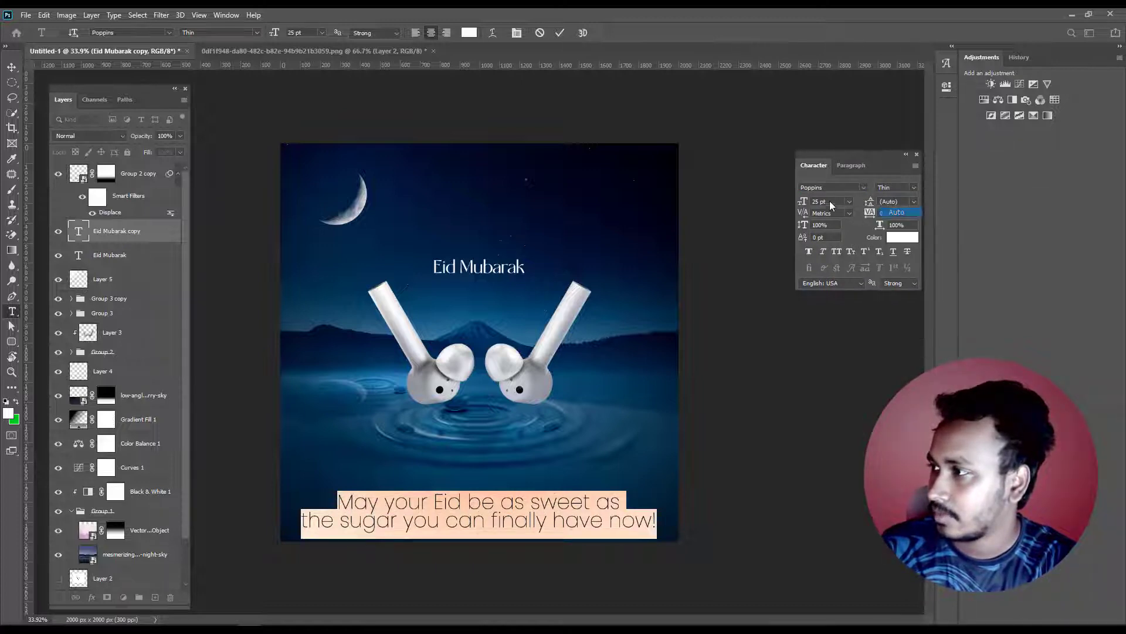
drag(802, 202, 797, 202)
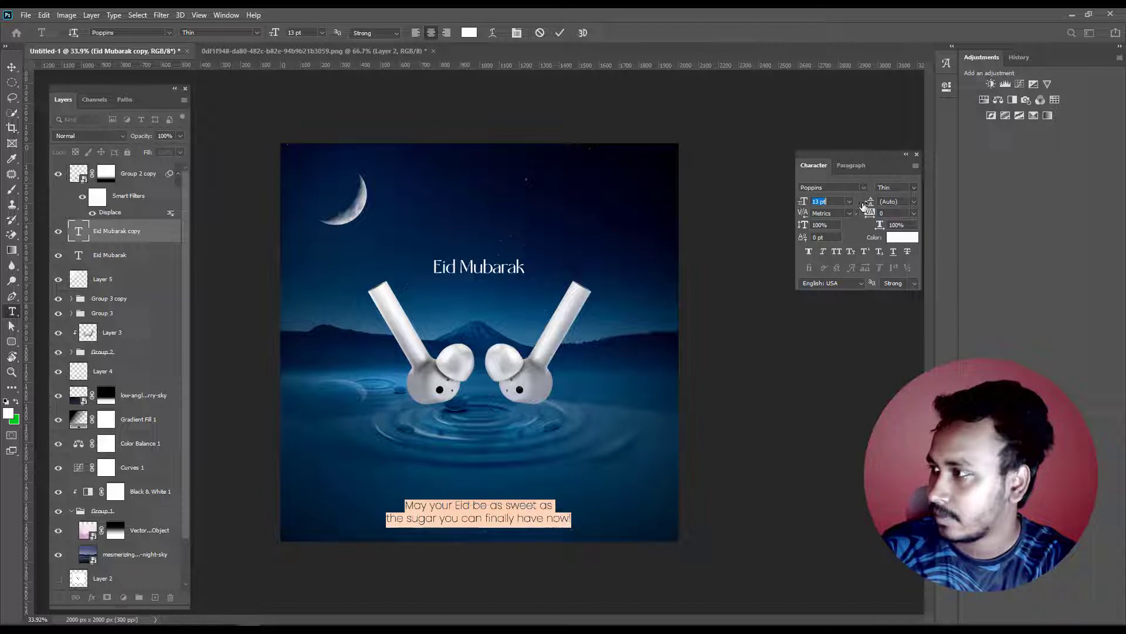
drag(871, 202, 869, 202)
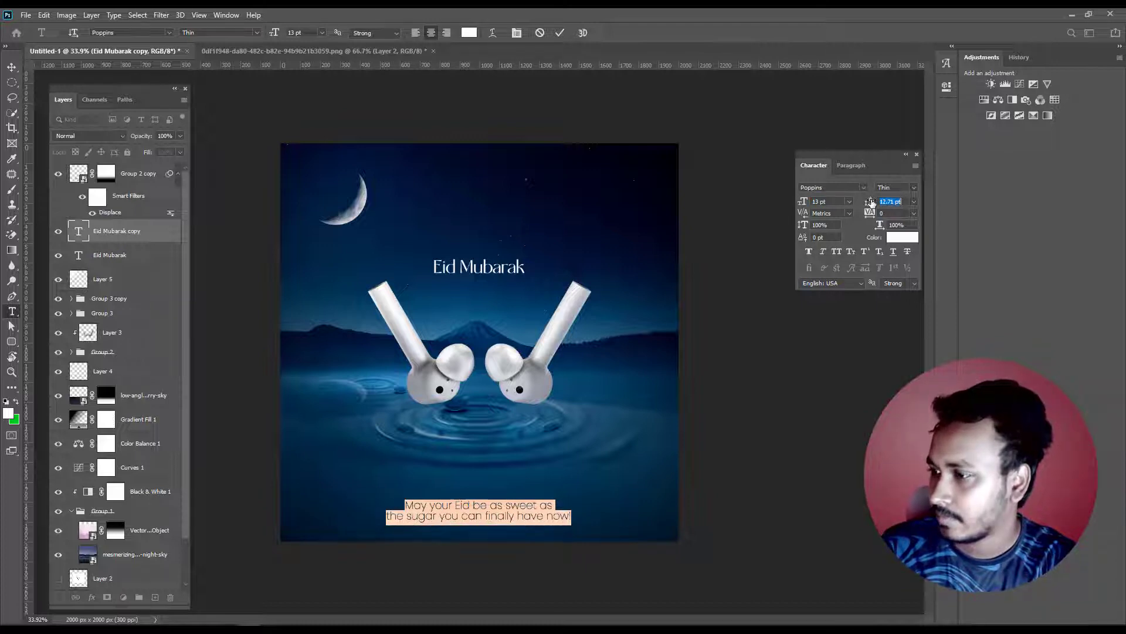
click(12, 67)
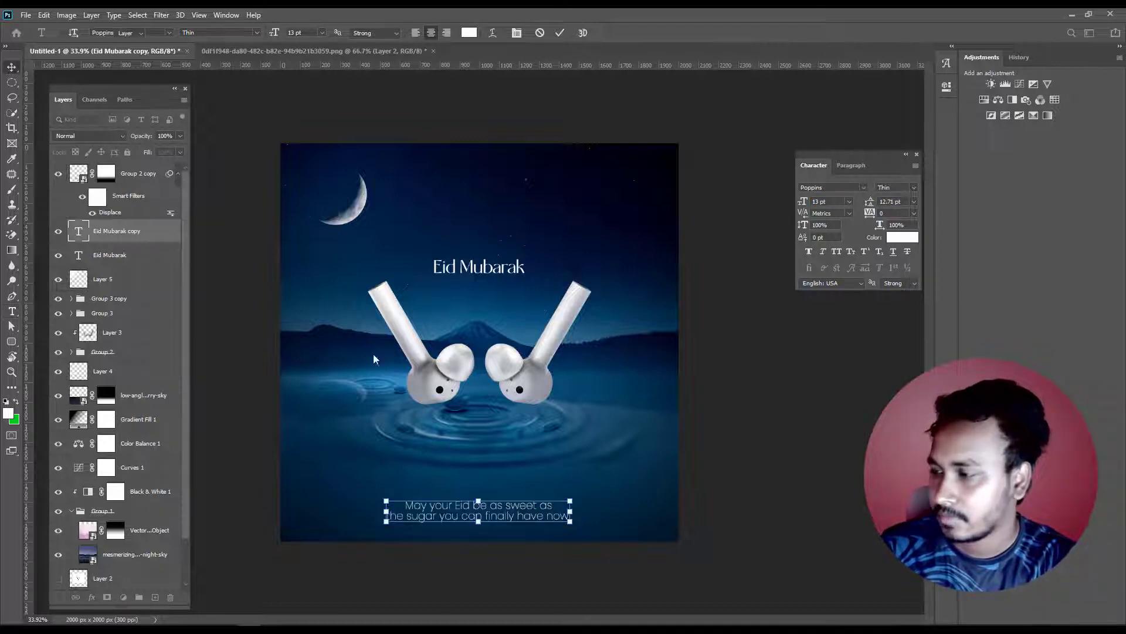
drag(518, 509, 522, 503)
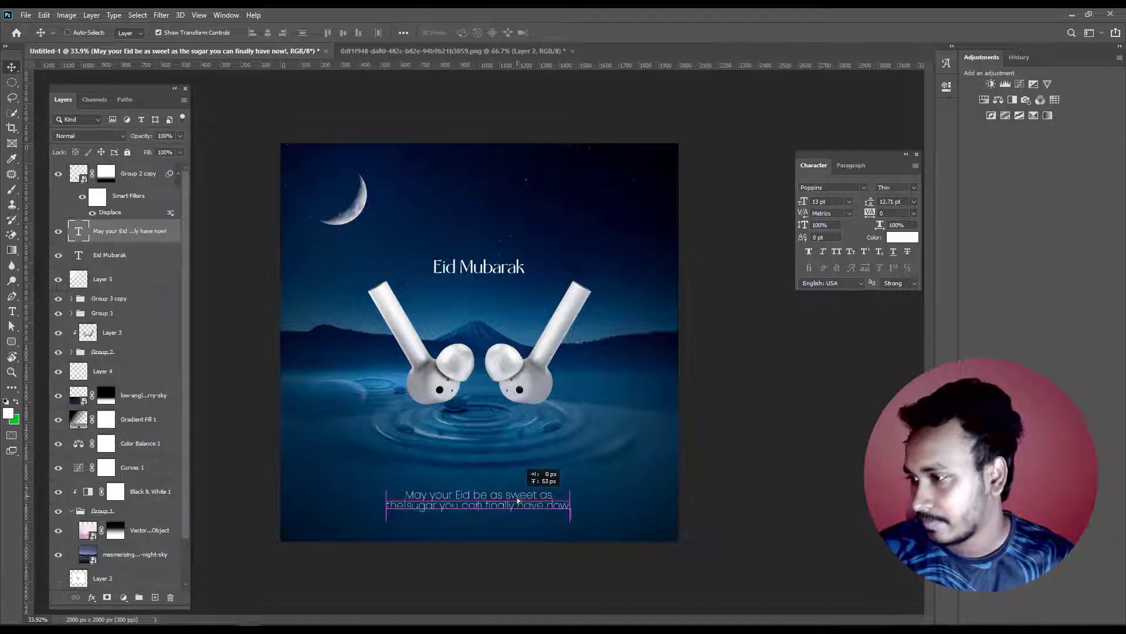
- Switch the tagline's font weight from Thin to Light in the Character panel
click(478, 491)
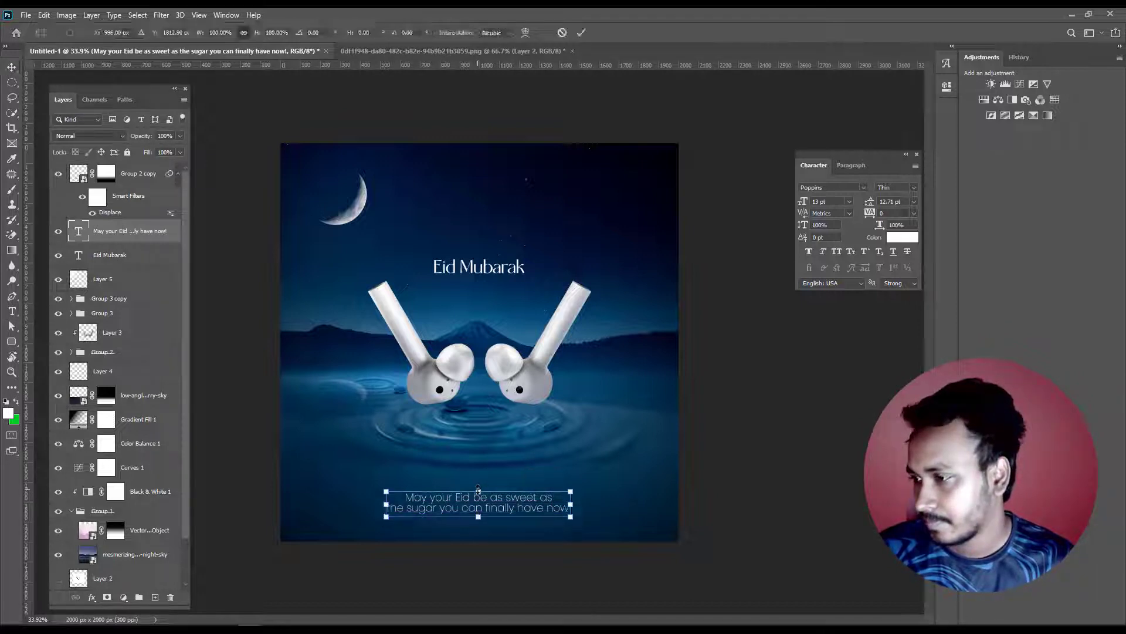
key(Return)
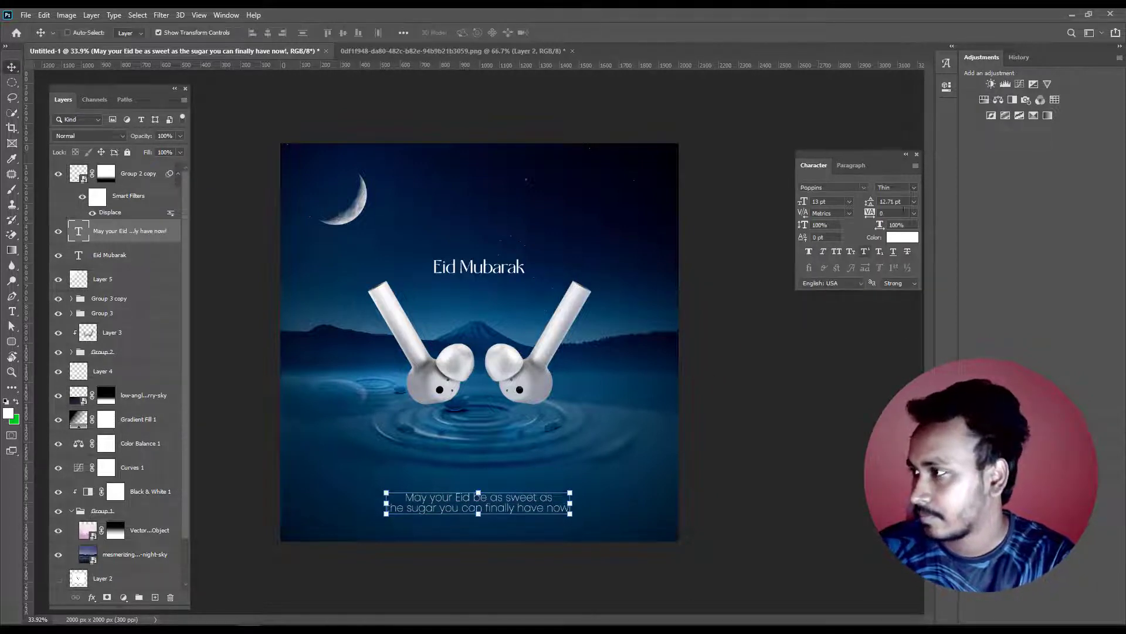
click(914, 186)
click(898, 241)
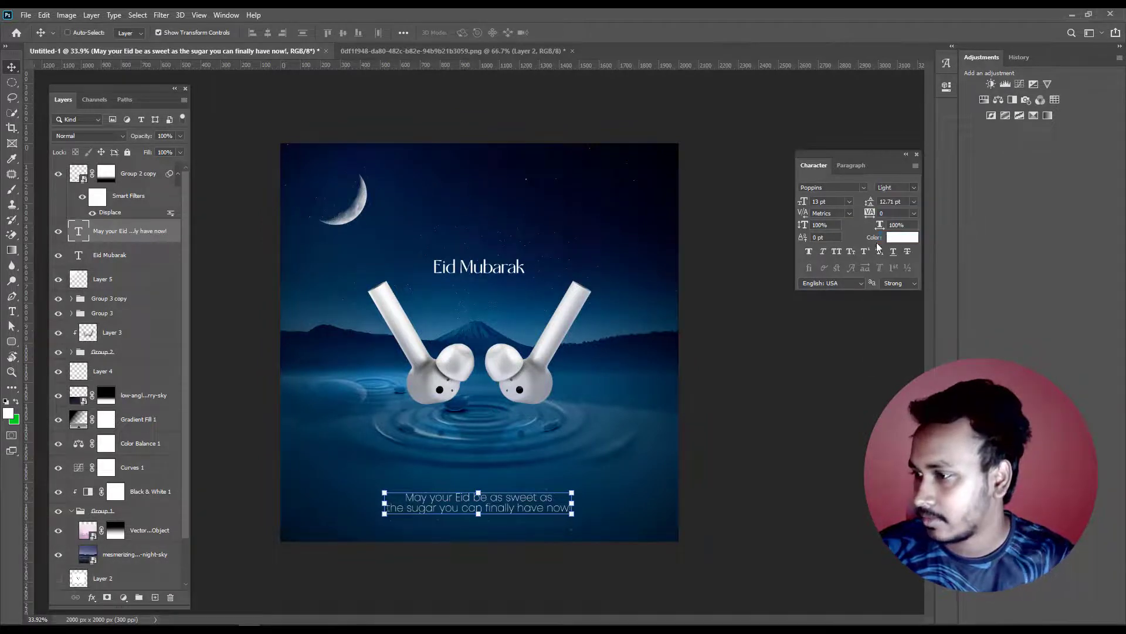
click(11, 82)
scroll(344, 342, up, 1)
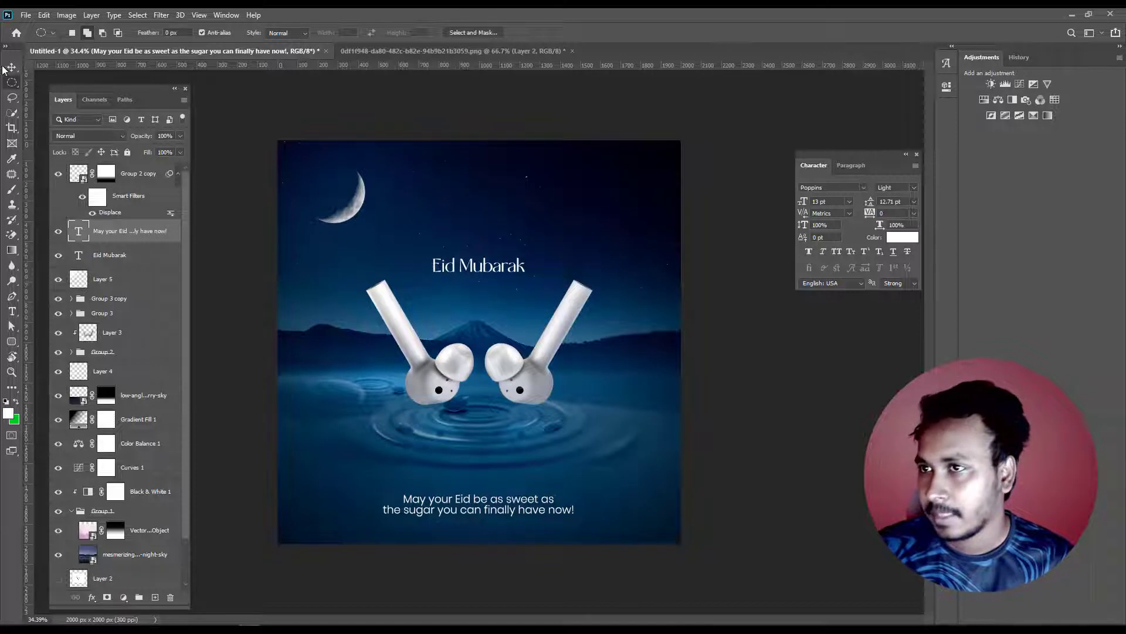
- Centre the tagline horizontally on the canvas using Align Horizontal Centers
key(v)
key(ctrl+a)
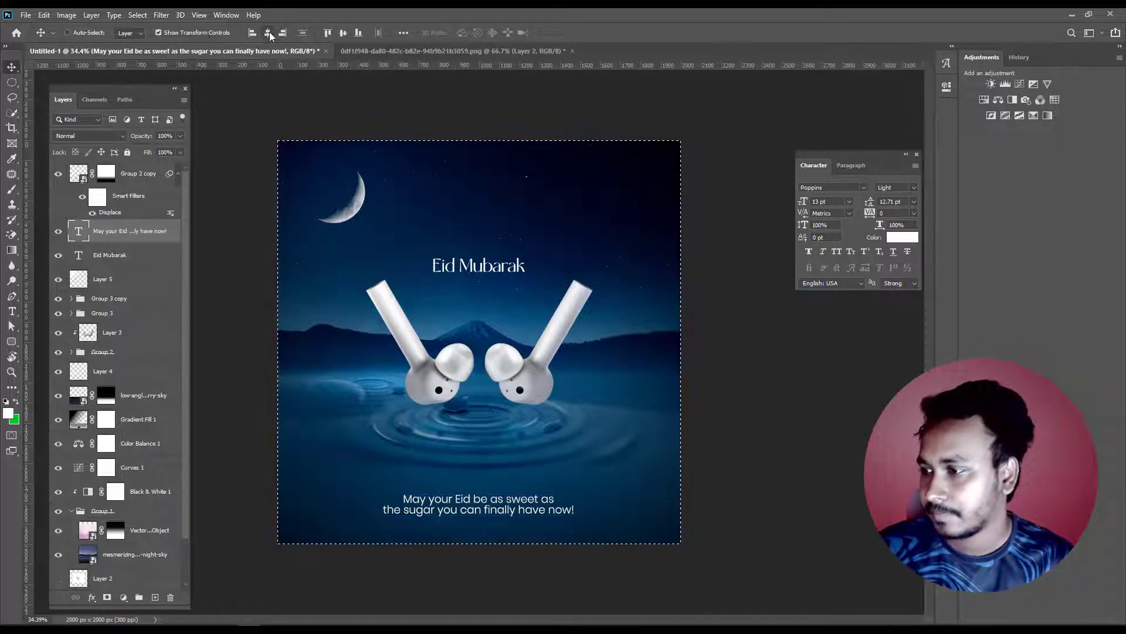
click(269, 32)
key(ctrl+d)
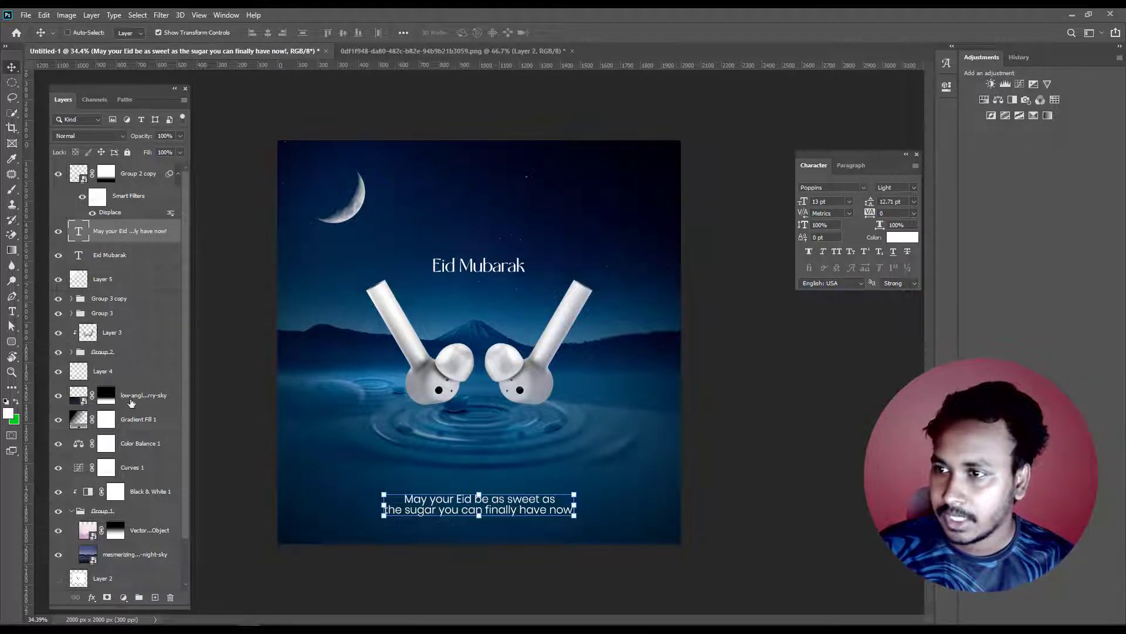
- Add a Curves adjustment layer with its midpoint pulled slightly down to darken the image
click(125, 597)
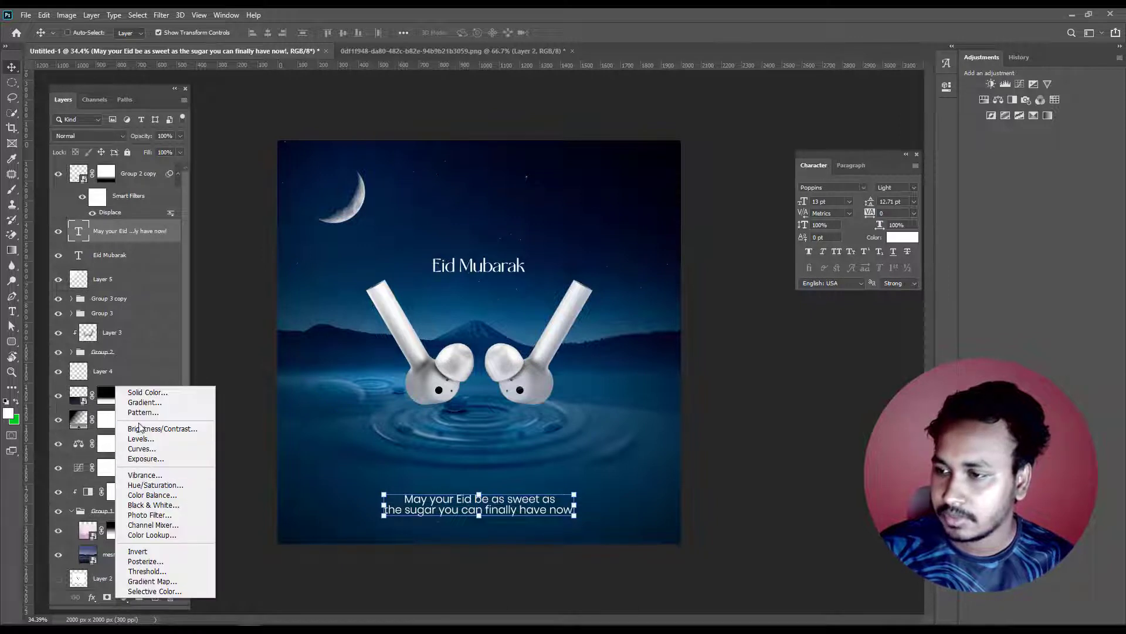
click(142, 450)
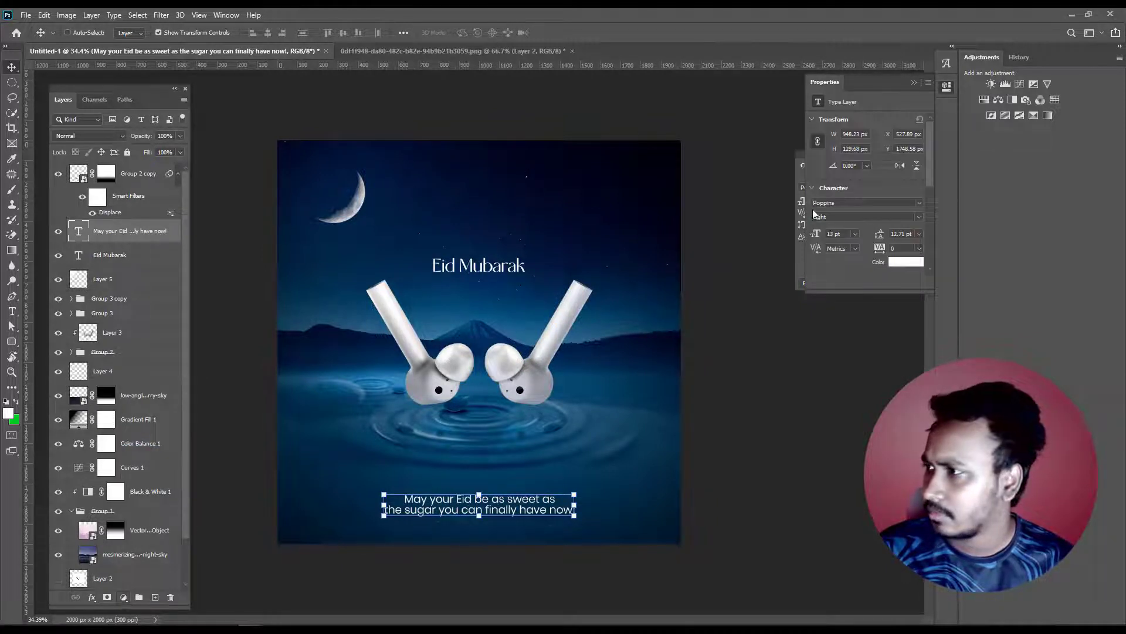
click(872, 192)
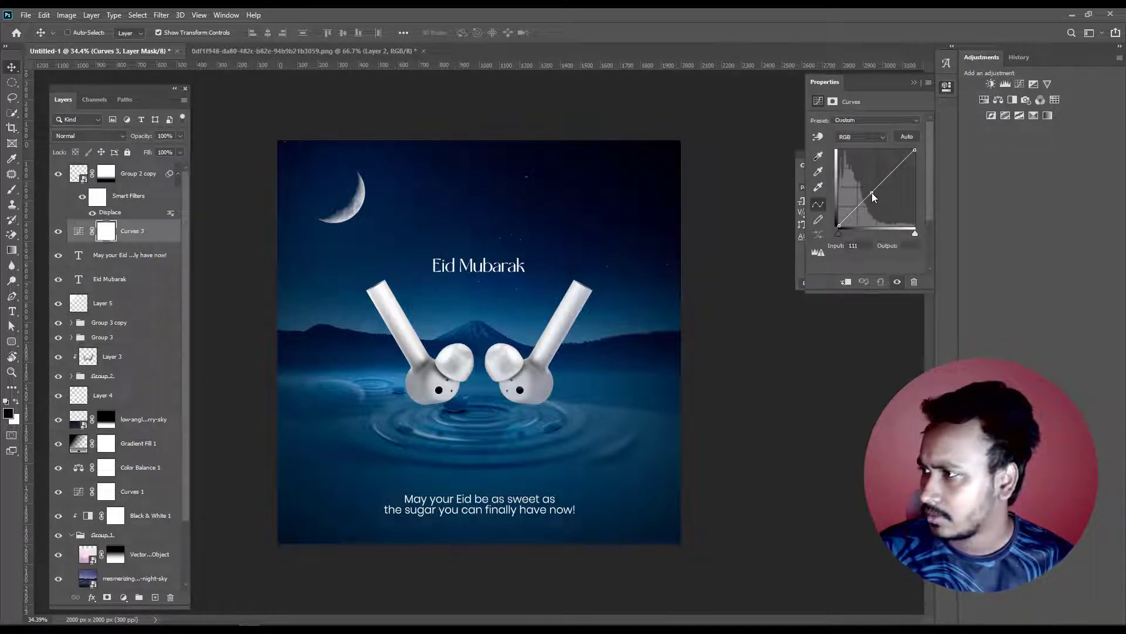
drag(873, 194, 875, 195)
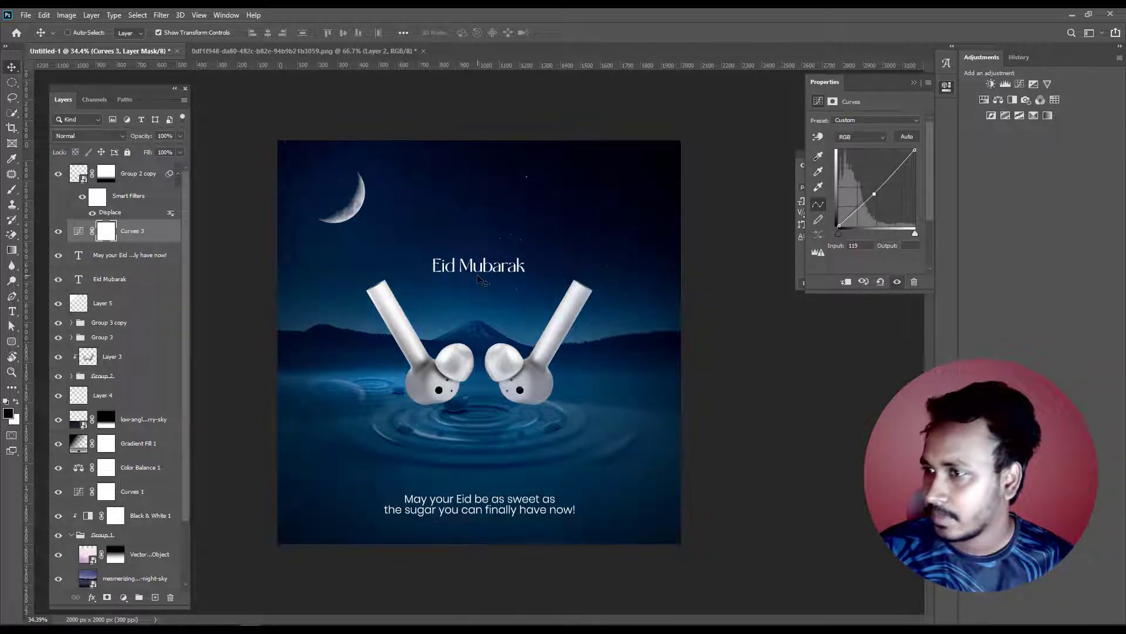
click(59, 339)
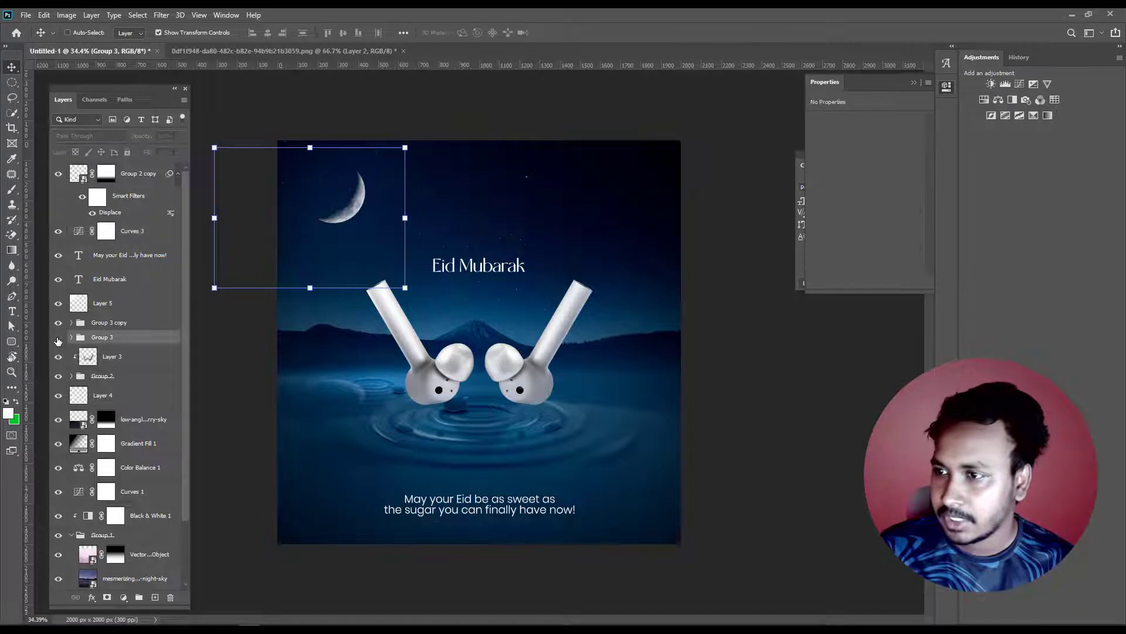
- Add a Color Balance layer on Group 2: midtones Cyan–Red -11, Yellow–Blue +32, toggled to compare
click(99, 383)
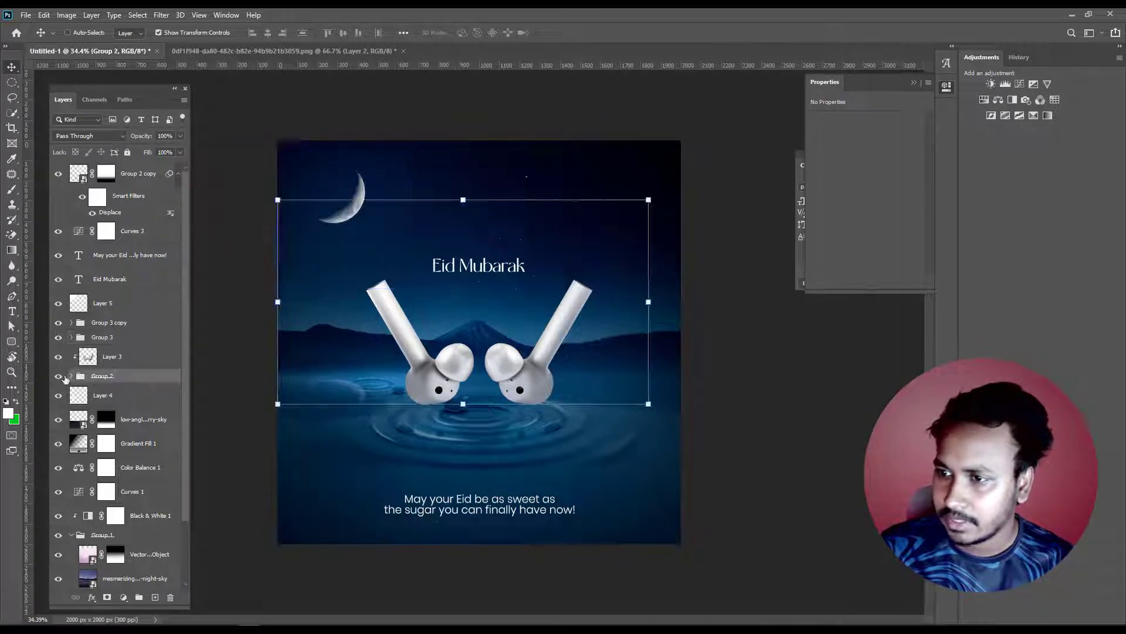
click(60, 377)
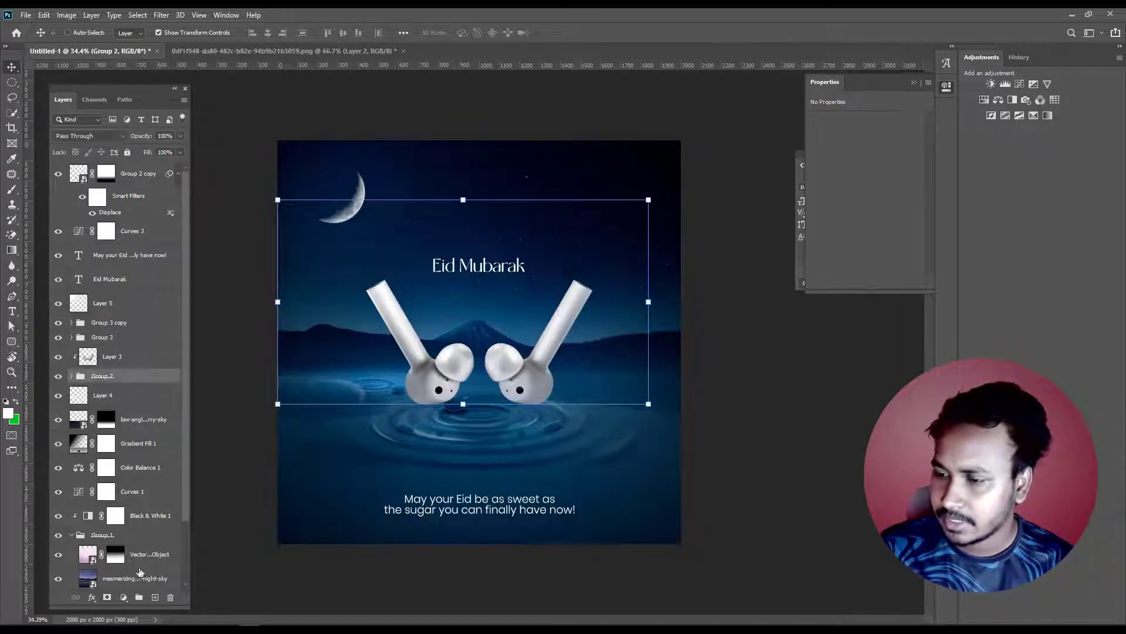
click(123, 597)
click(157, 495)
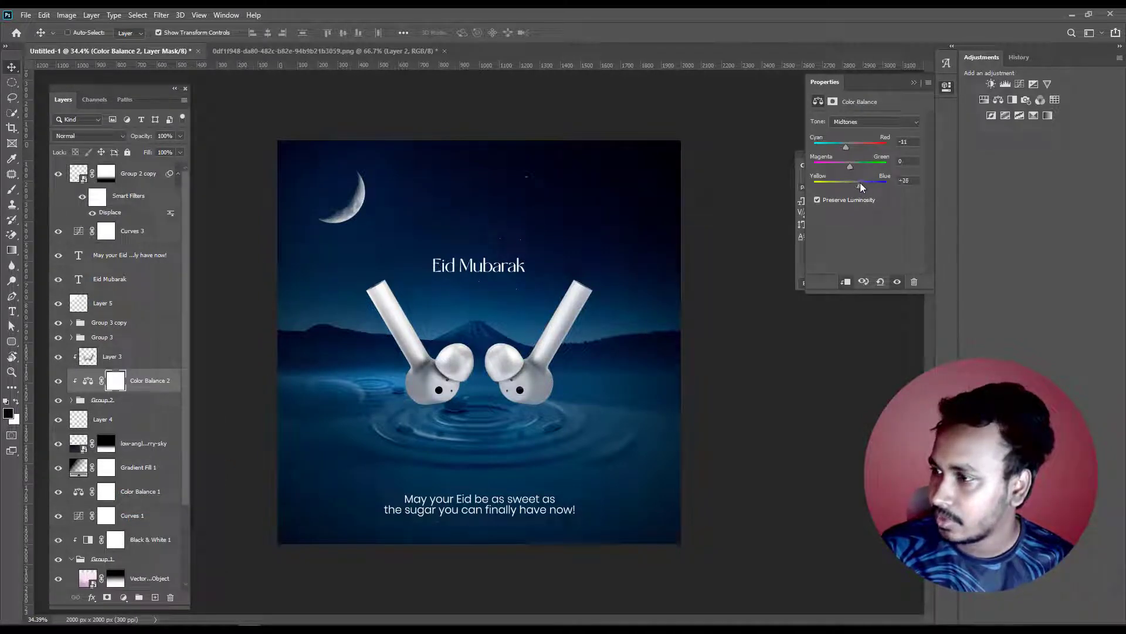
drag(862, 187, 860, 186)
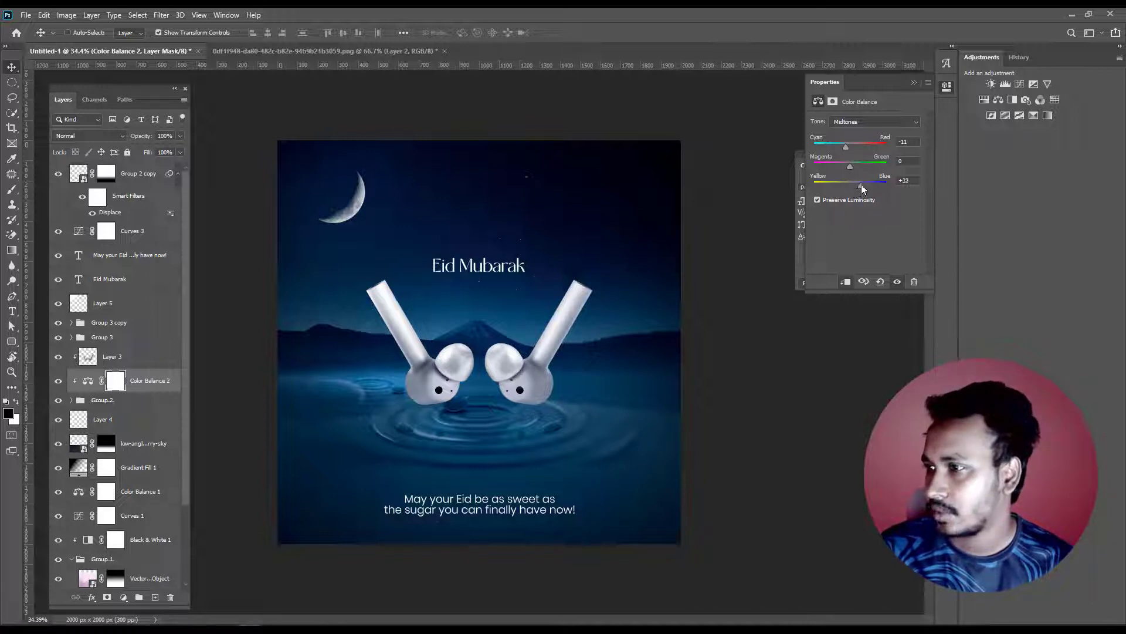
scroll(479, 340, up, 1)
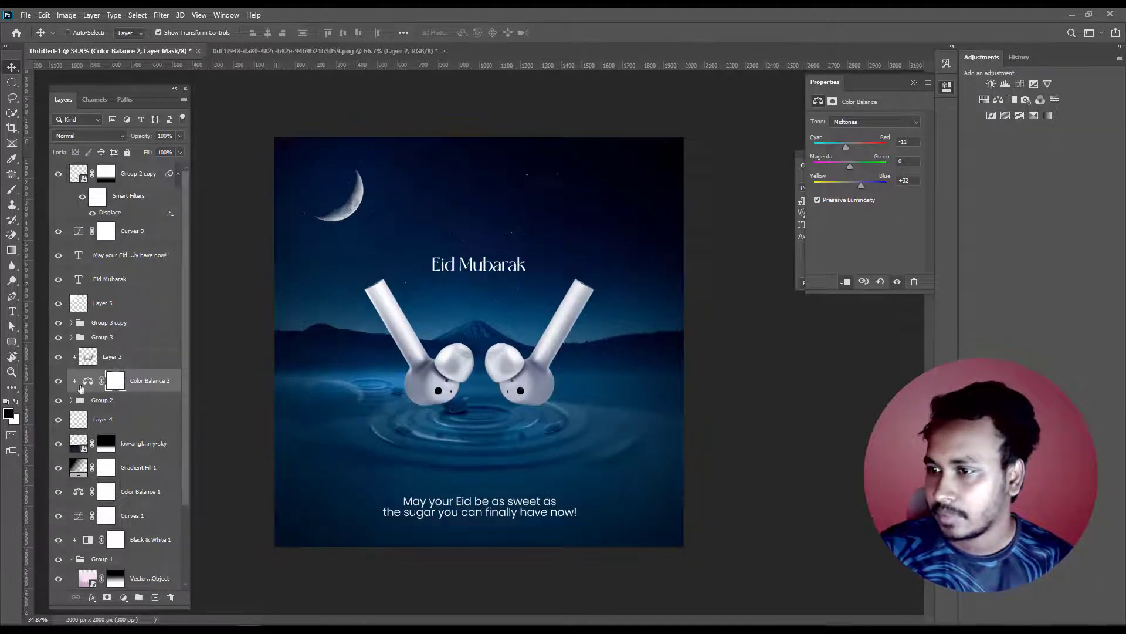
click(60, 382)
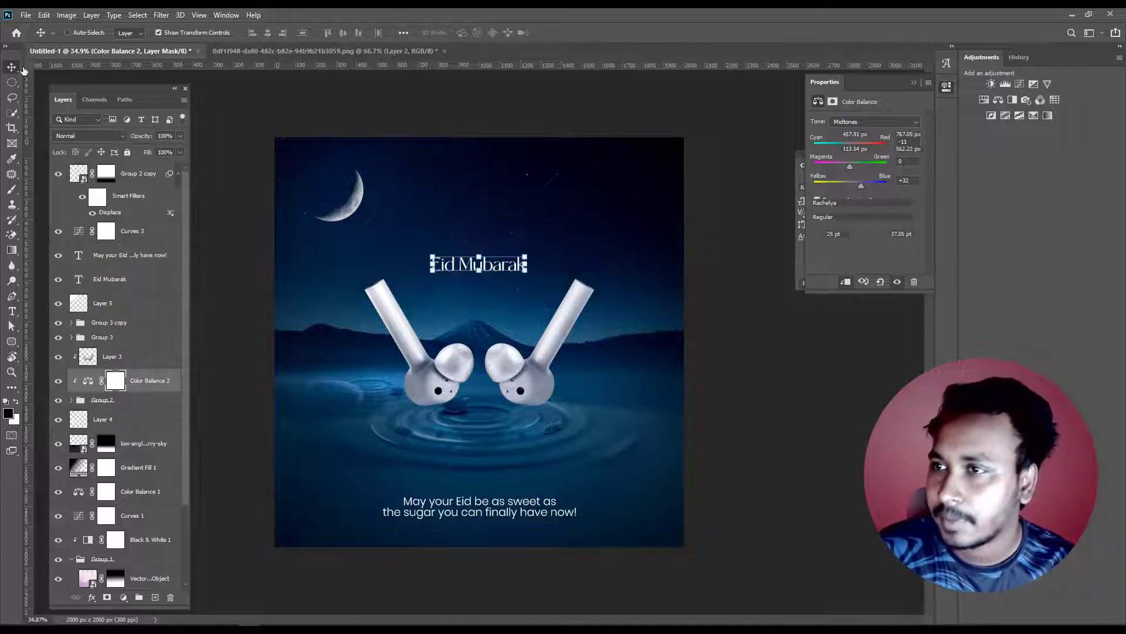
- Enlarge the 'Eid Mubarak' title to about 162% and clear the selection
ctrl+click(478, 259)
key(ctrl+t)
mouse_move(478, 250)
mouse_down()
mouse_move(477, 239)
mouse_move(493, 251)
mouse_move(493, 242)
mouse_up()
key(Return)
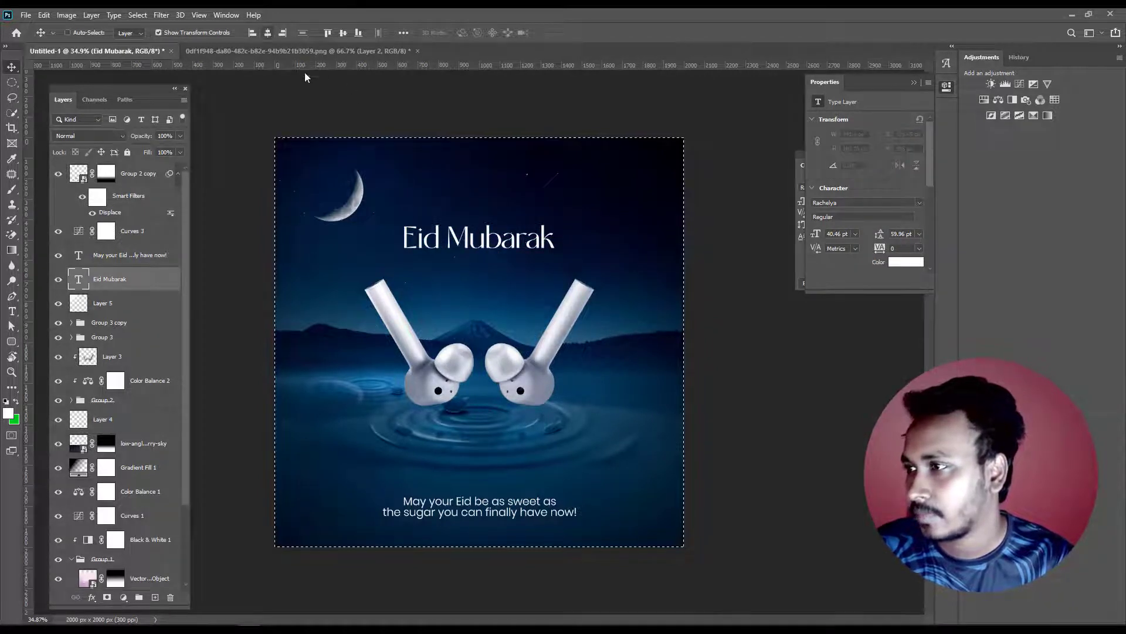
key(ctrl+d)
key(m)
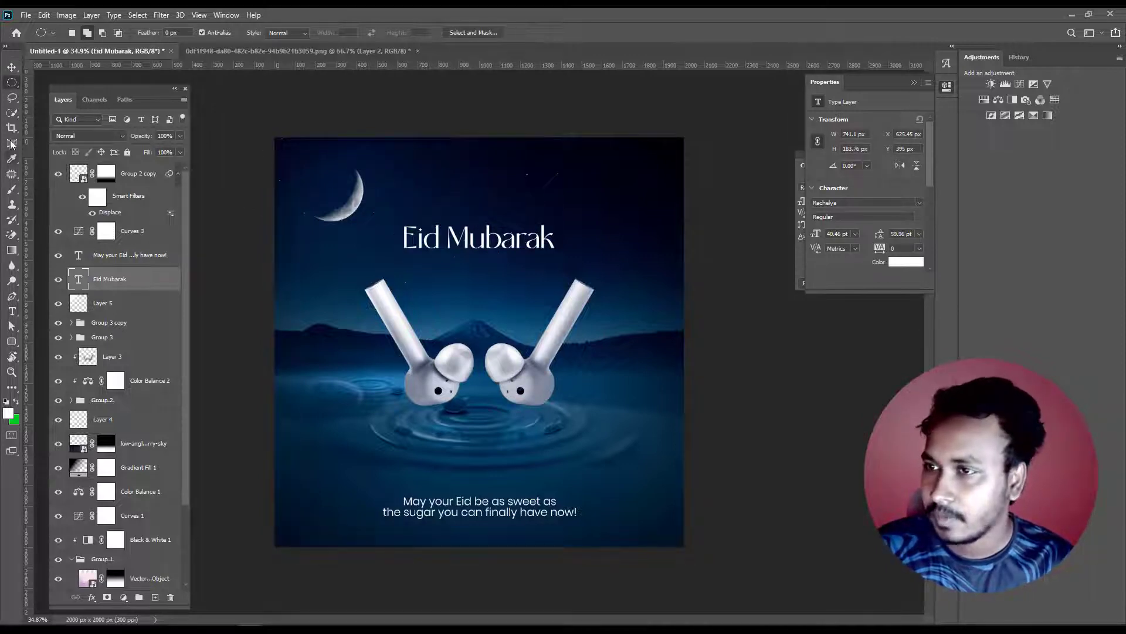
- Select the letter M of the title for text editing and check its text options
click(13, 311)
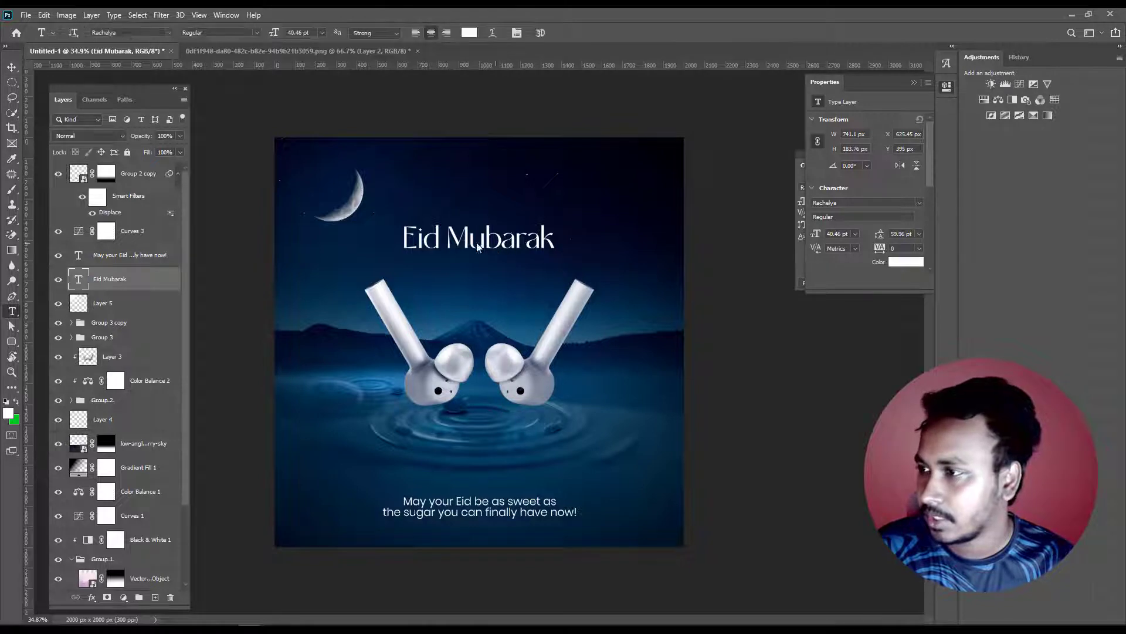
drag(448, 245, 463, 245)
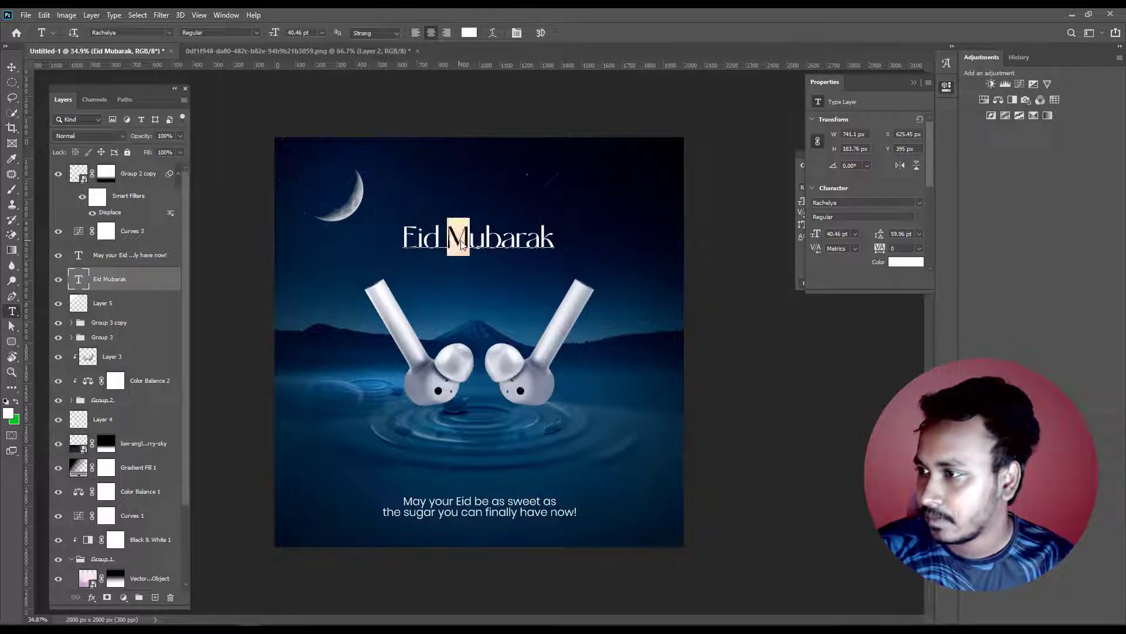
right_click(462, 243)
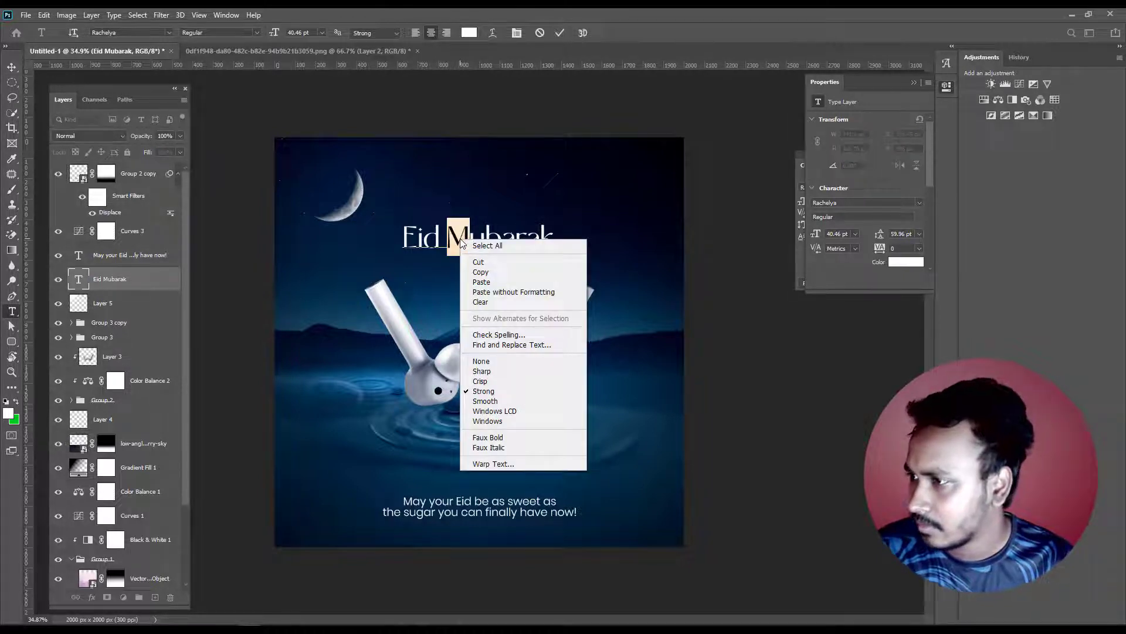
click(454, 238)
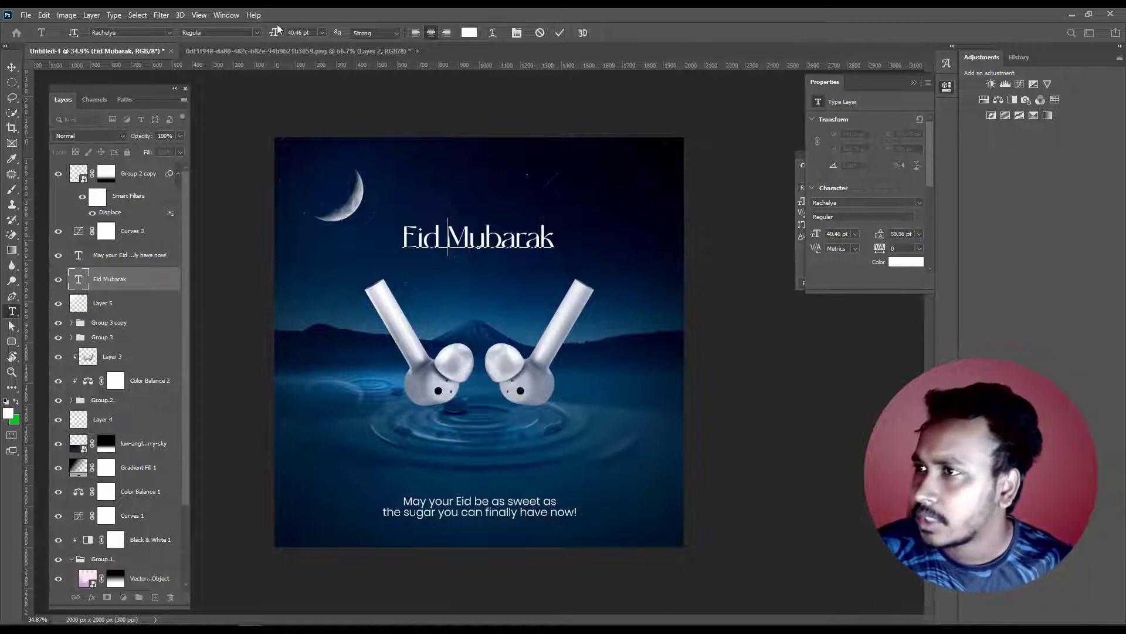
click(225, 15)
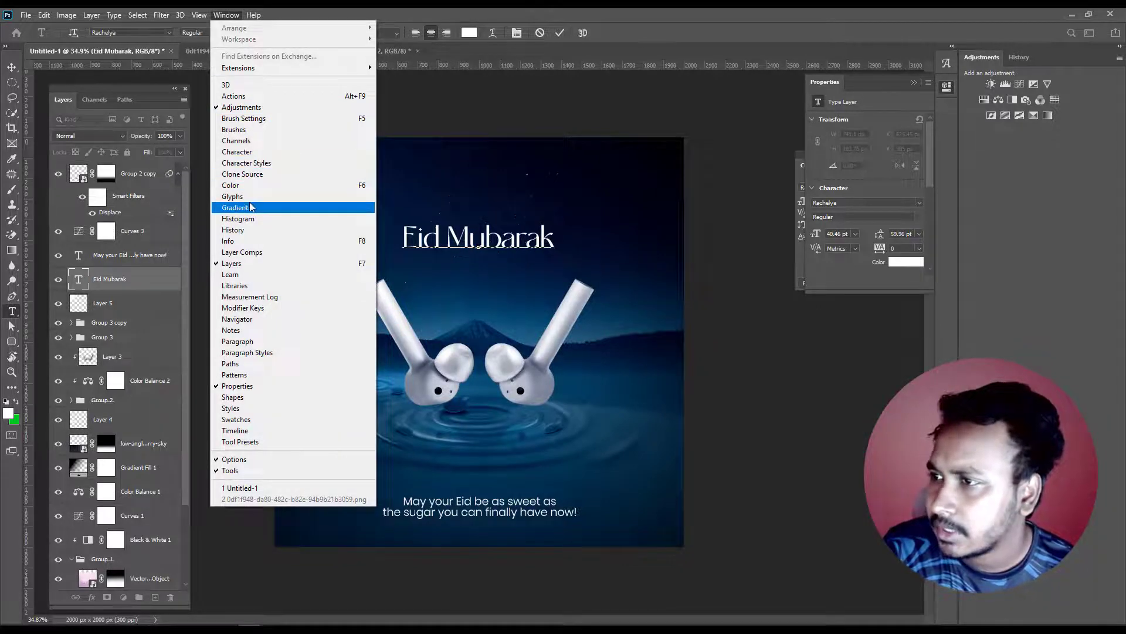
- Open the Gradients panel and the Glyphs panel from the Window menu
click(251, 207)
click(222, 17)
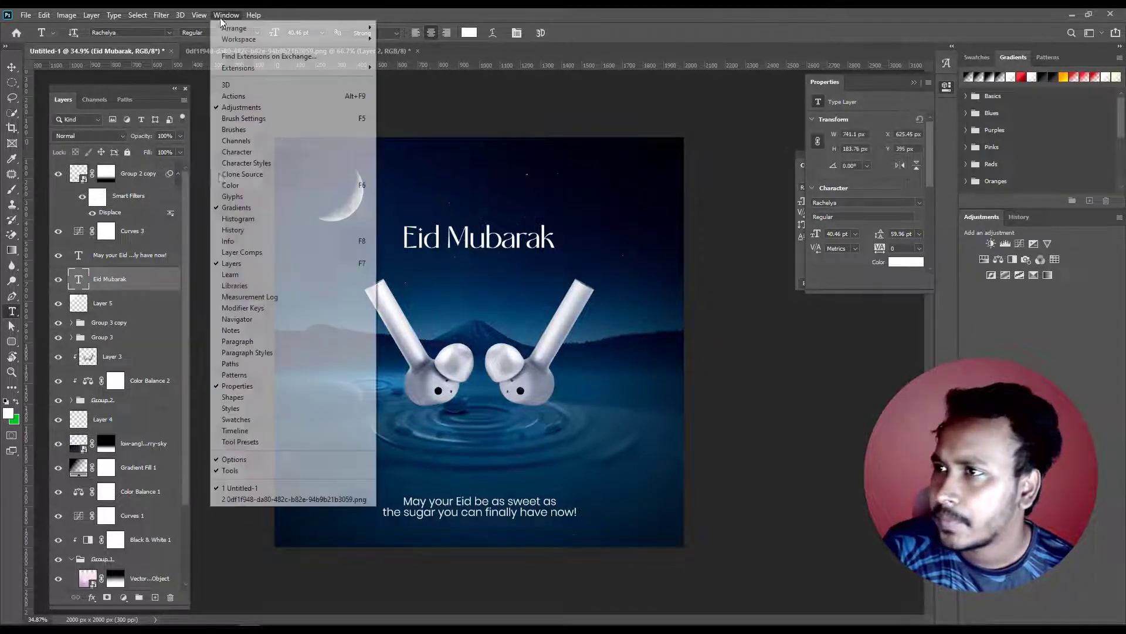
click(233, 196)
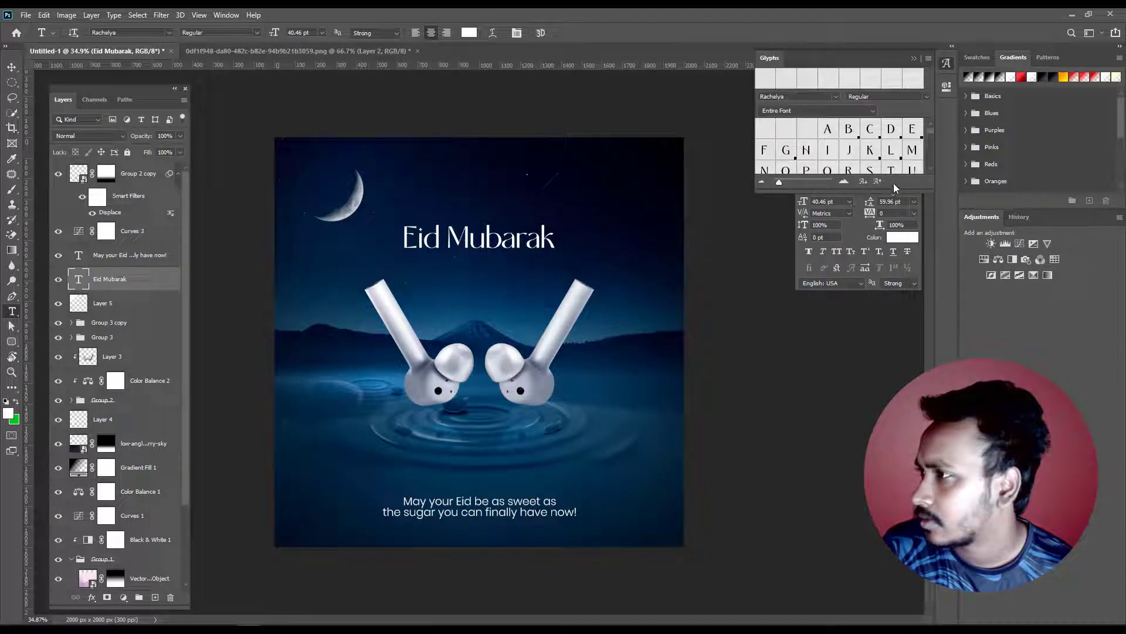
- Float the Glyphs panel beside the artwork and make it taller to show more glyphs
drag(777, 58, 760, 380)
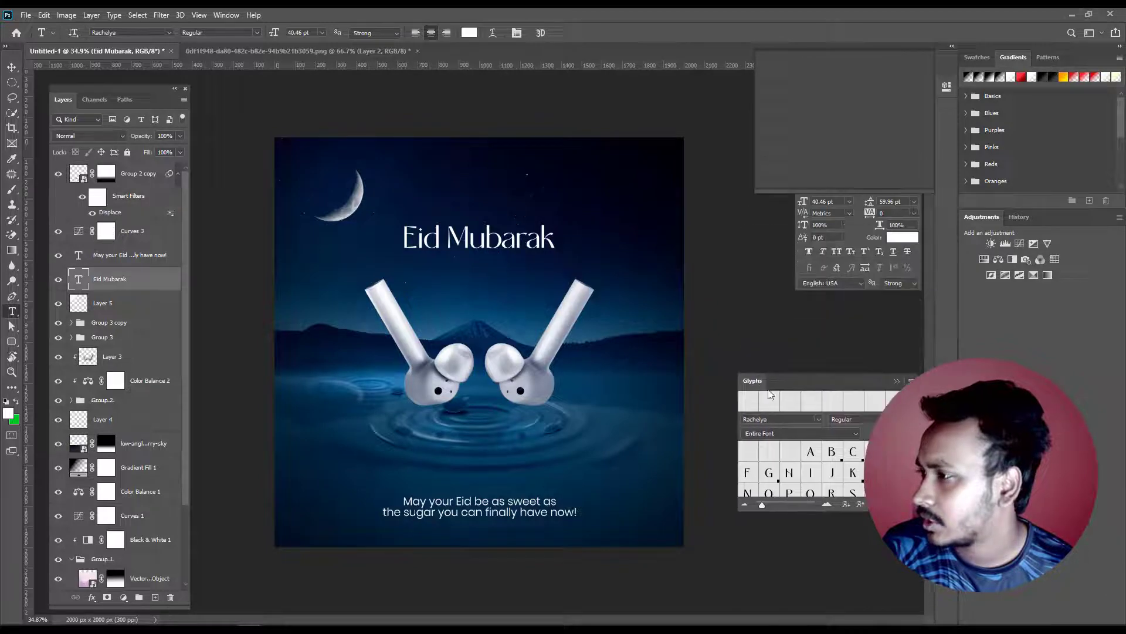
drag(773, 516, 773, 611)
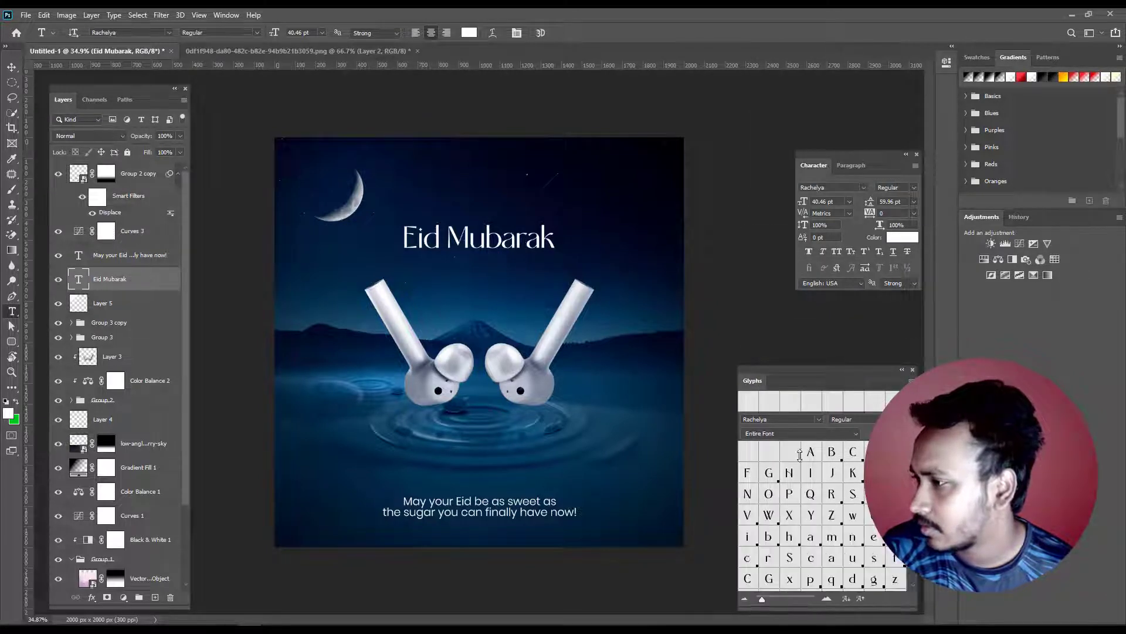
drag(761, 368, 717, 132)
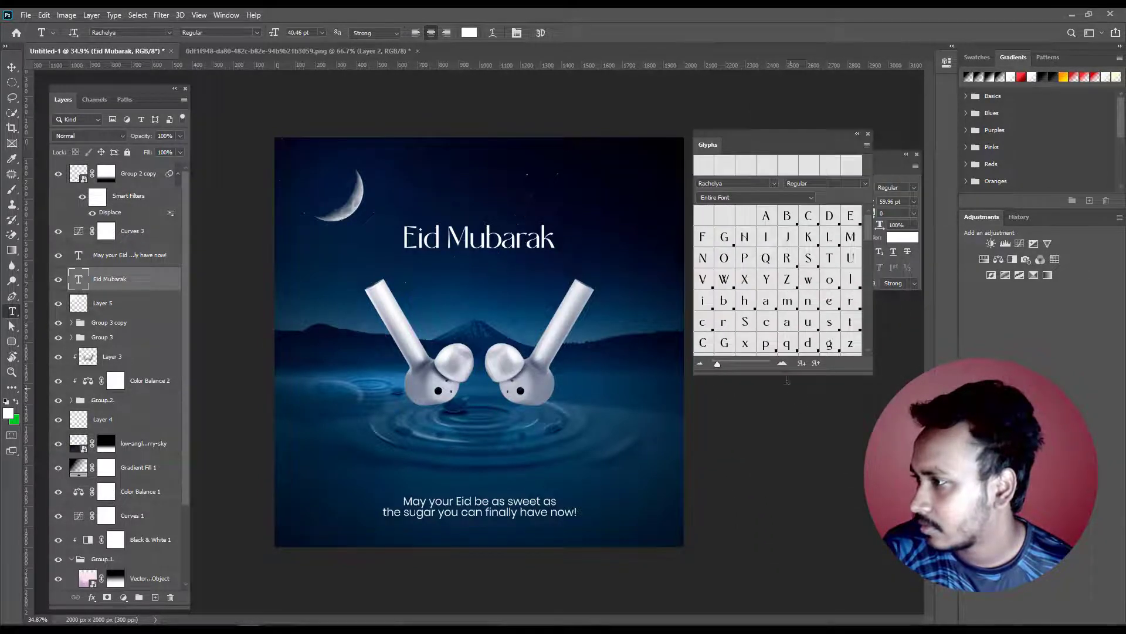
drag(791, 417, 795, 562)
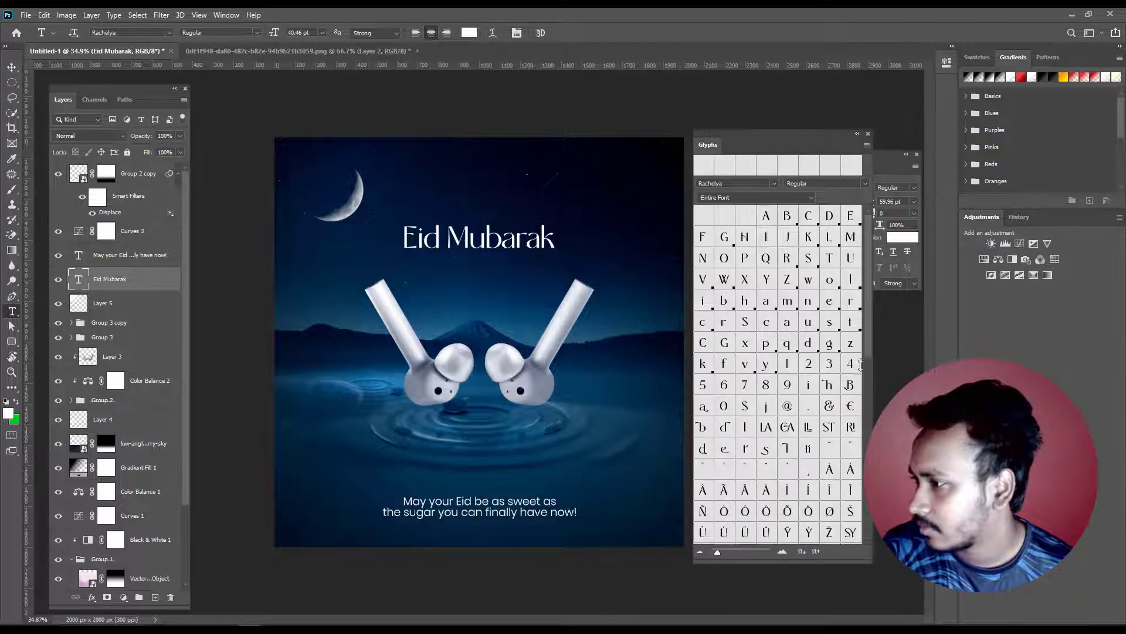
drag(870, 282, 866, 306)
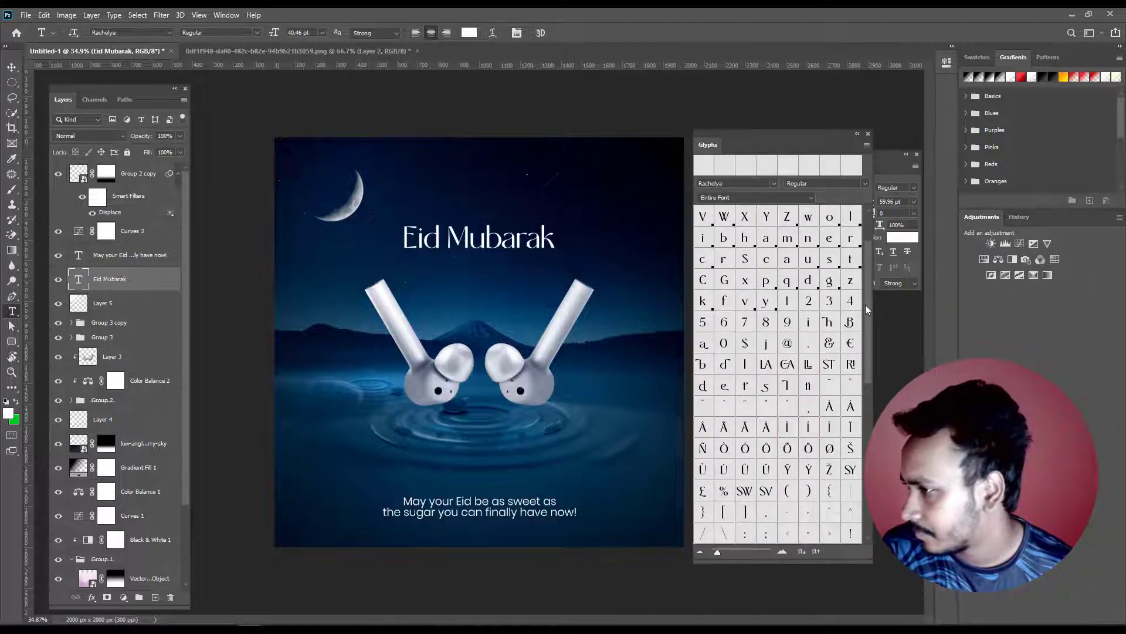
drag(866, 306, 866, 393)
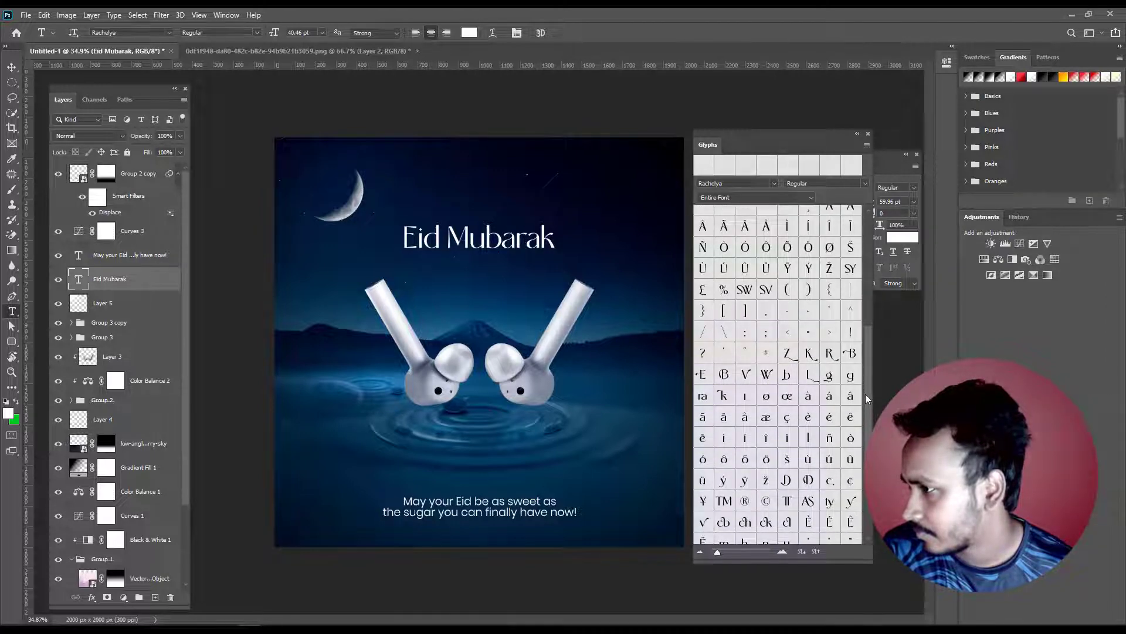
drag(864, 389, 864, 434)
scroll(864, 434, down, 1)
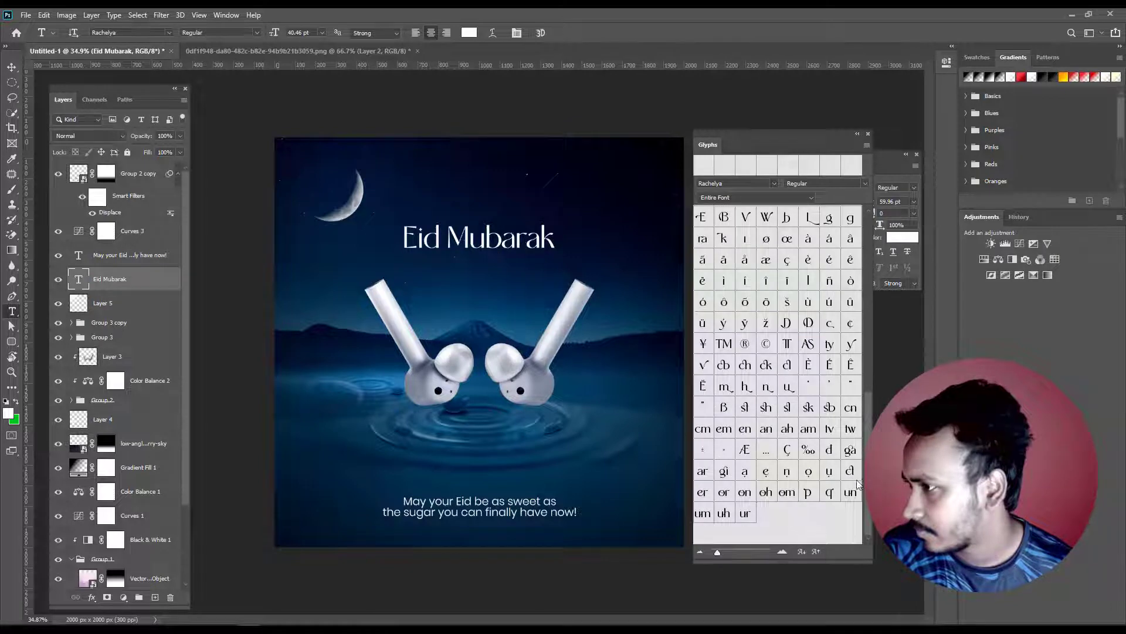
scroll(864, 427, down, 1)
scroll(862, 425, up, 1)
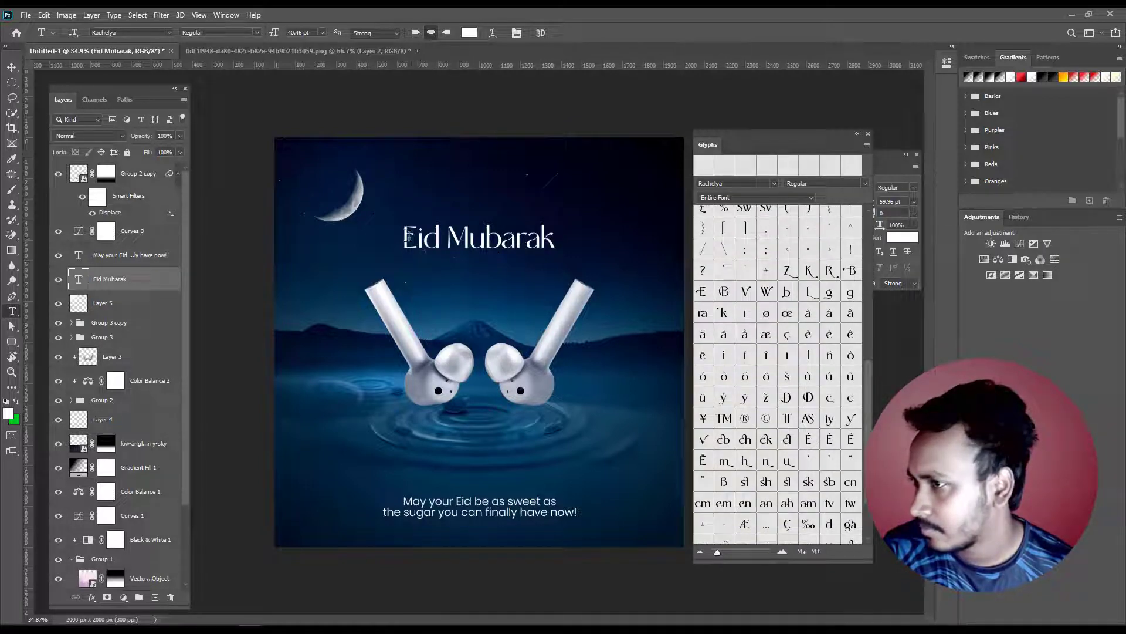
- Browse Rachelya alternates for the i and E, then exit unchanged and close Glyphs
drag(416, 237, 424, 238)
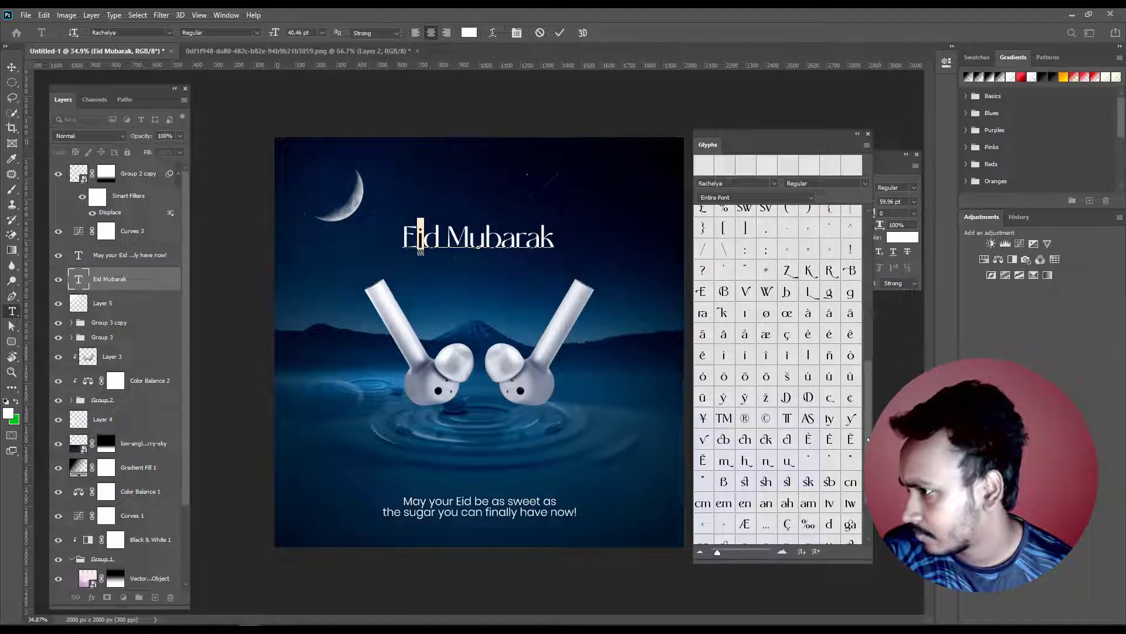
drag(868, 400, 862, 336)
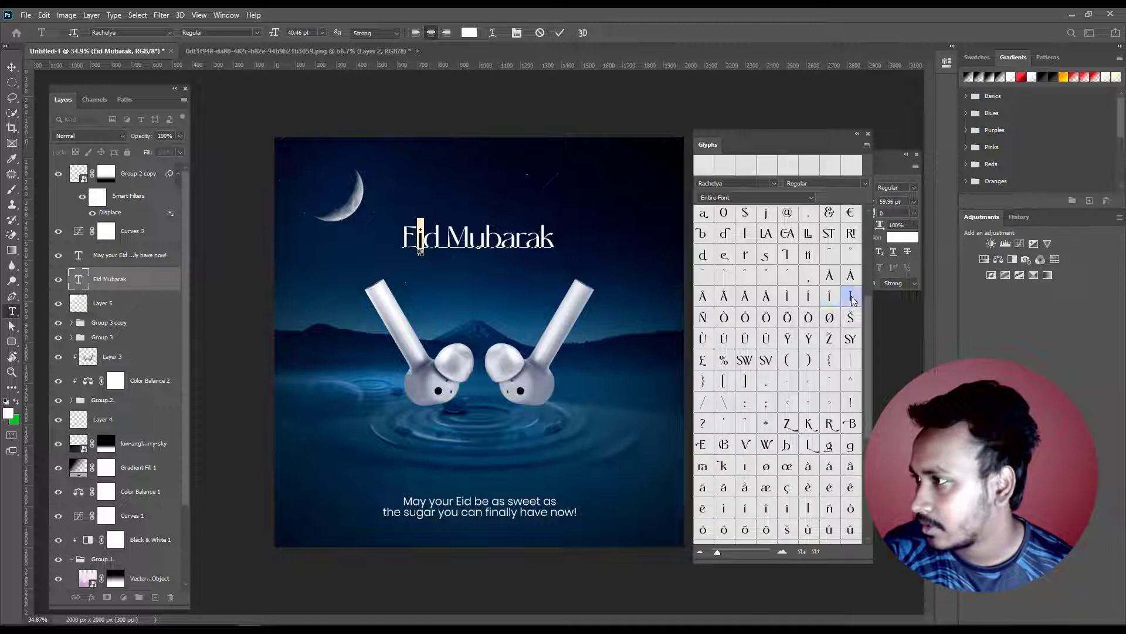
drag(414, 244, 402, 241)
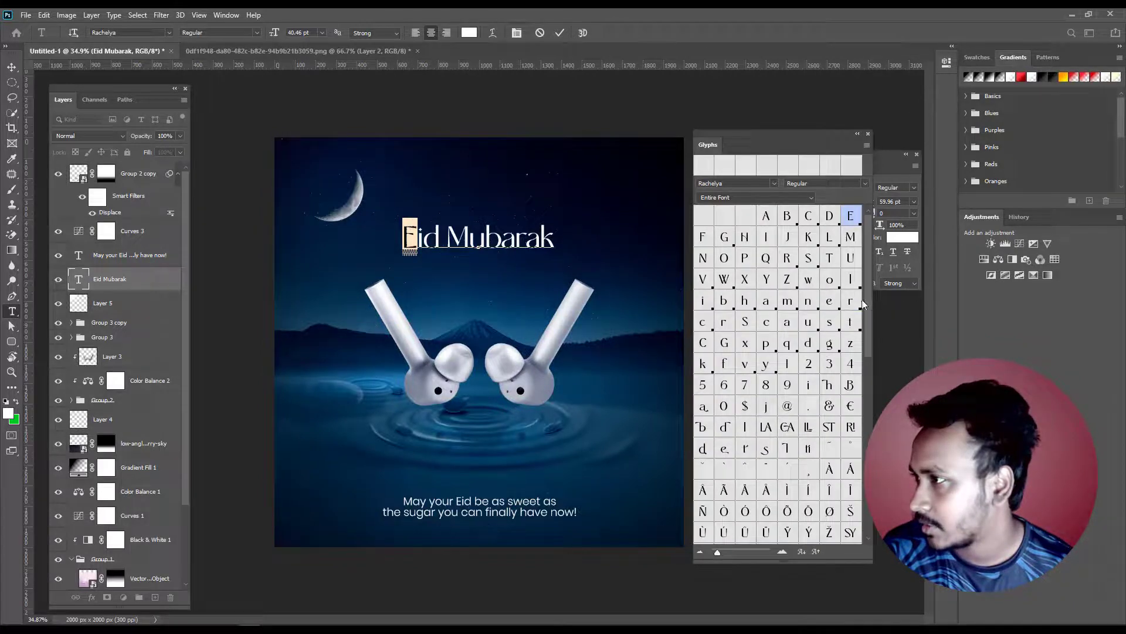
drag(865, 350, 858, 476)
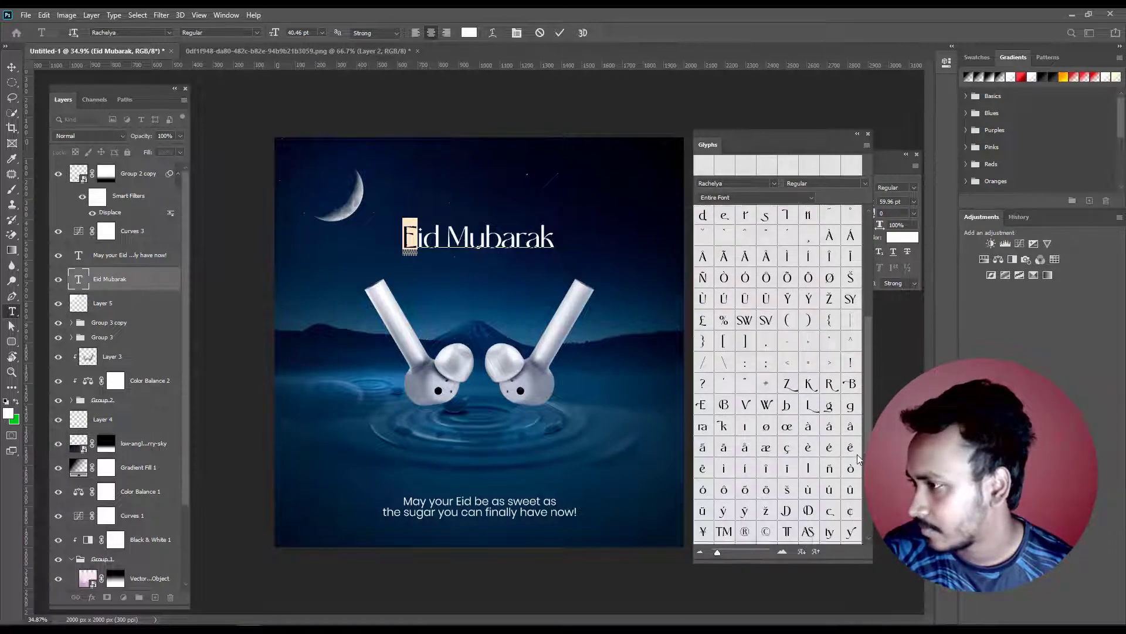
scroll(858, 476, down, 6)
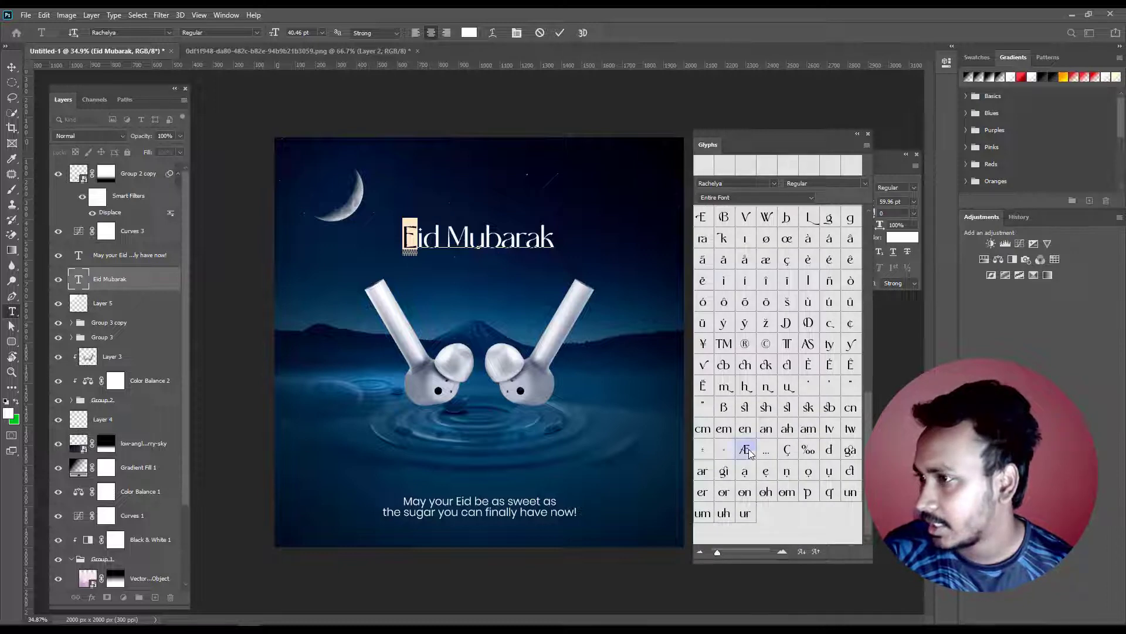
key(Escape)
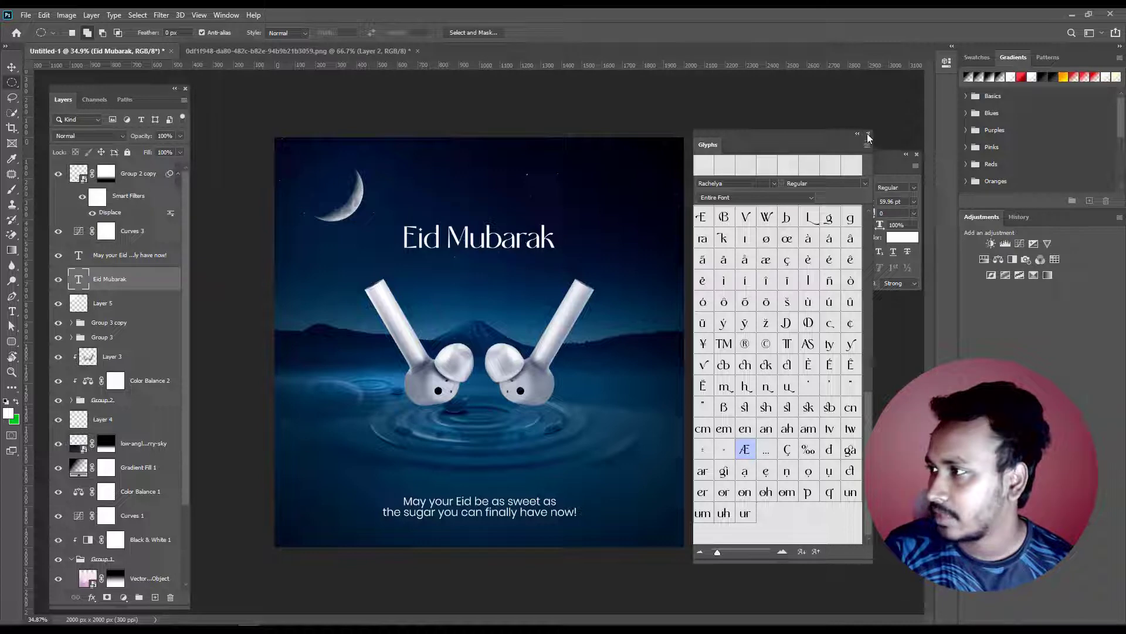
click(869, 135)
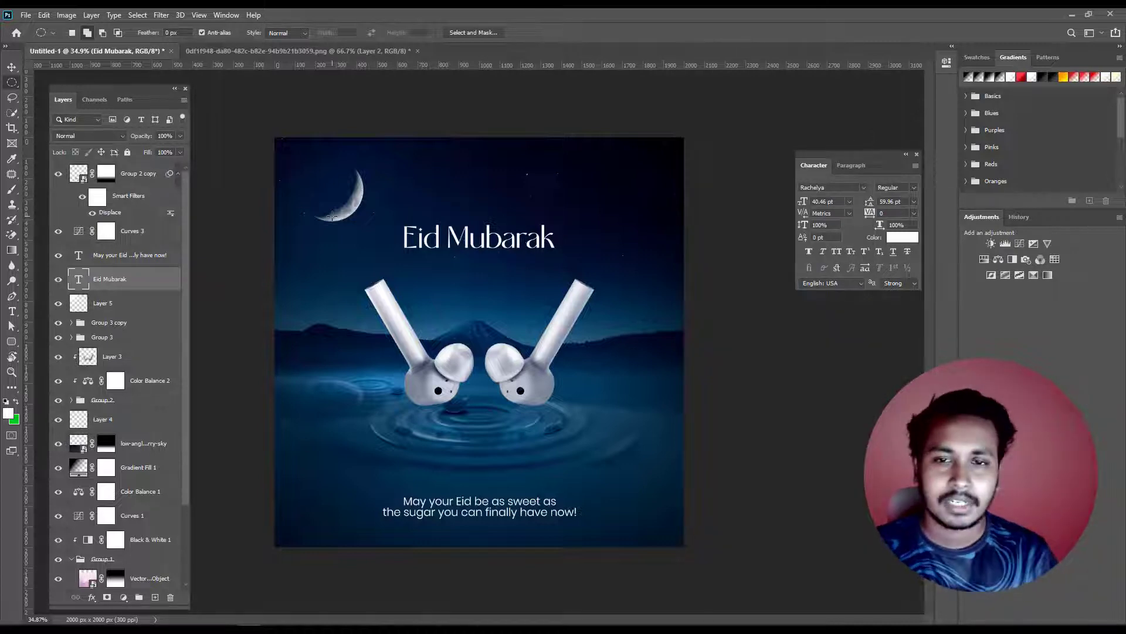